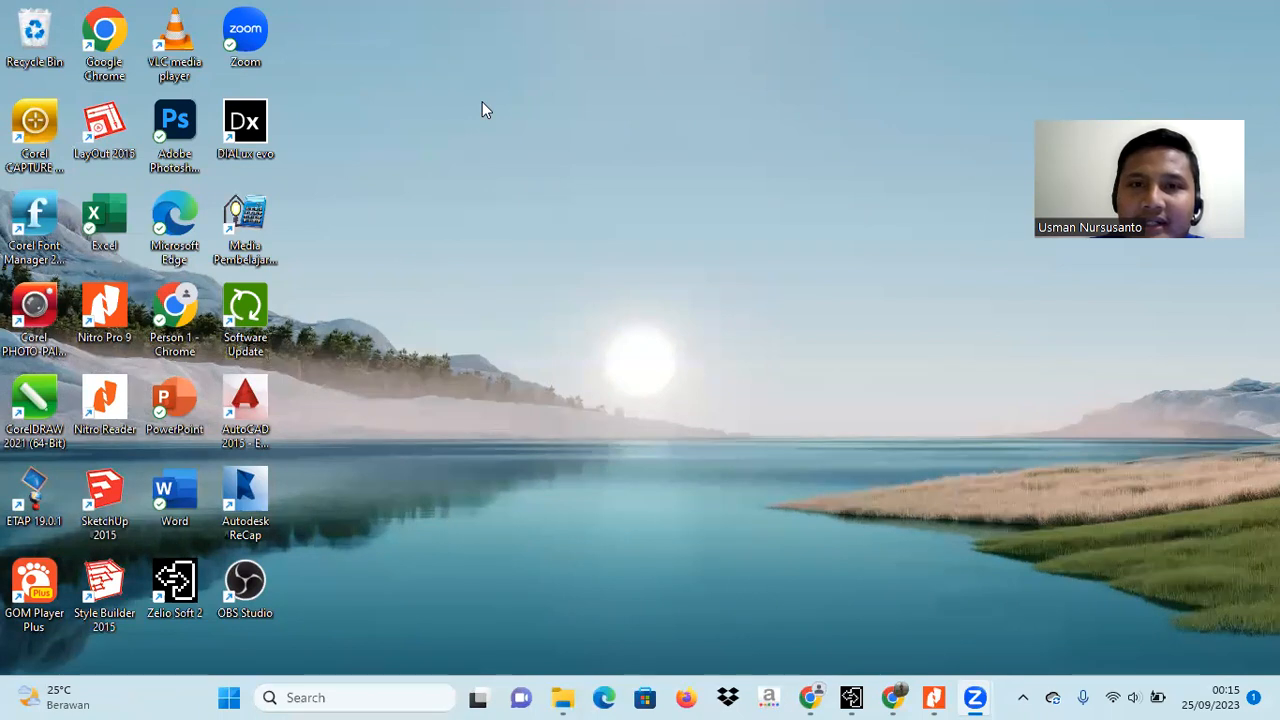
- Launch DIALux evo from the desktop
{"action": "mouse_move", "coordinate": [298, 103]}
{"action": "left_mouse_down"}
{"action": "mouse_move", "coordinate": [312, 118]}
{"action": "mouse_move", "coordinate": [216, 122]}
{"action": "mouse_move", "coordinate": [286, 102]}
{"action": "left_mouse_up"}
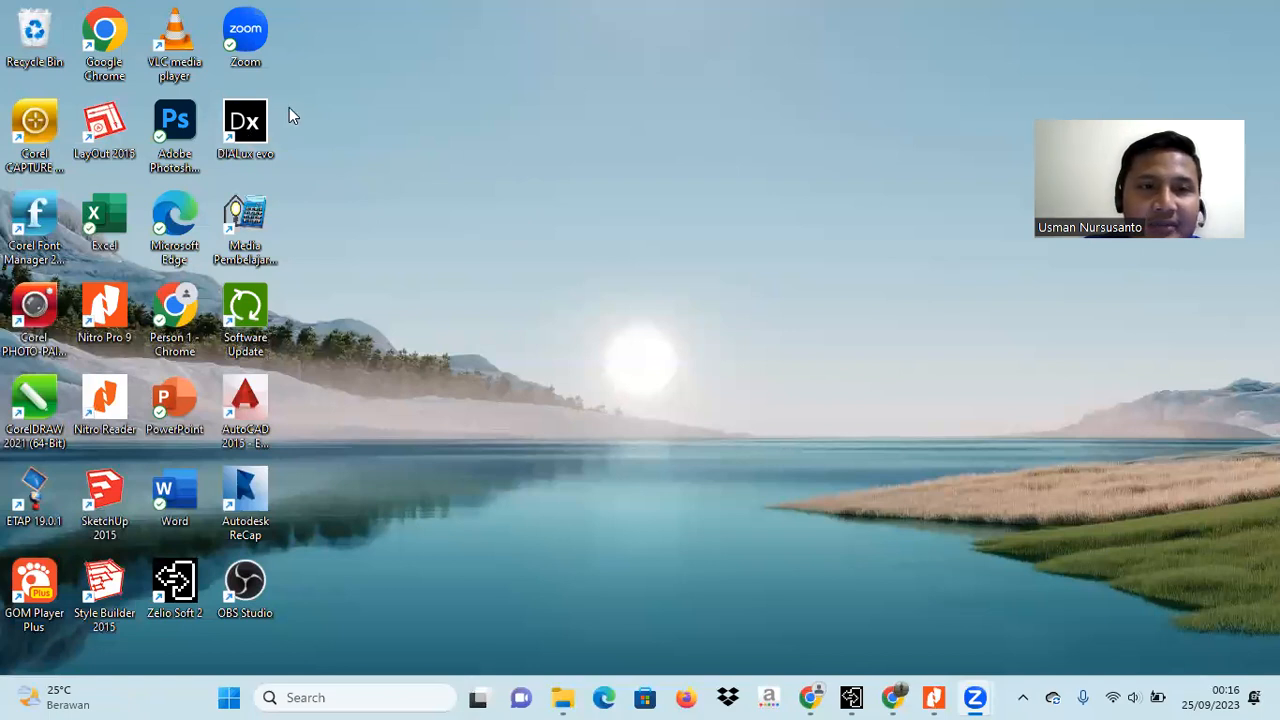
{"action": "double_click", "coordinate": [247, 130]}
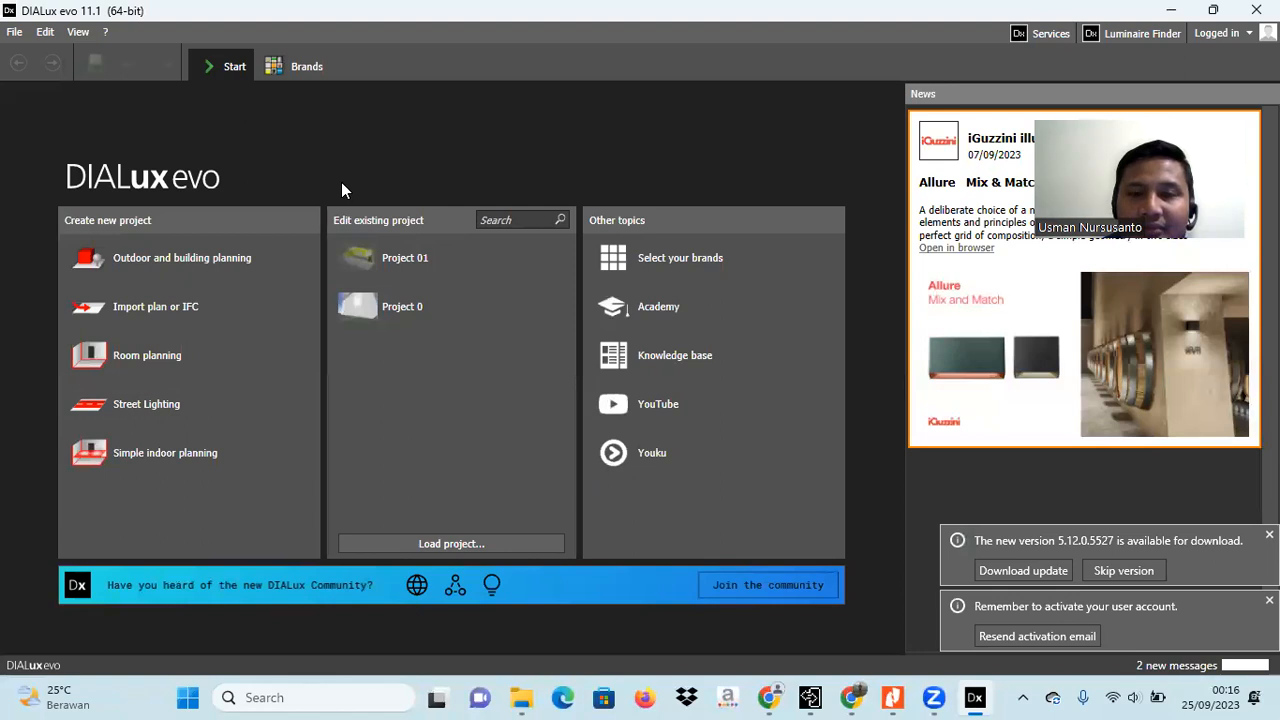
{"action": "left_click_drag", "start_coordinate": [174, 223], "coordinate": [226, 211]}
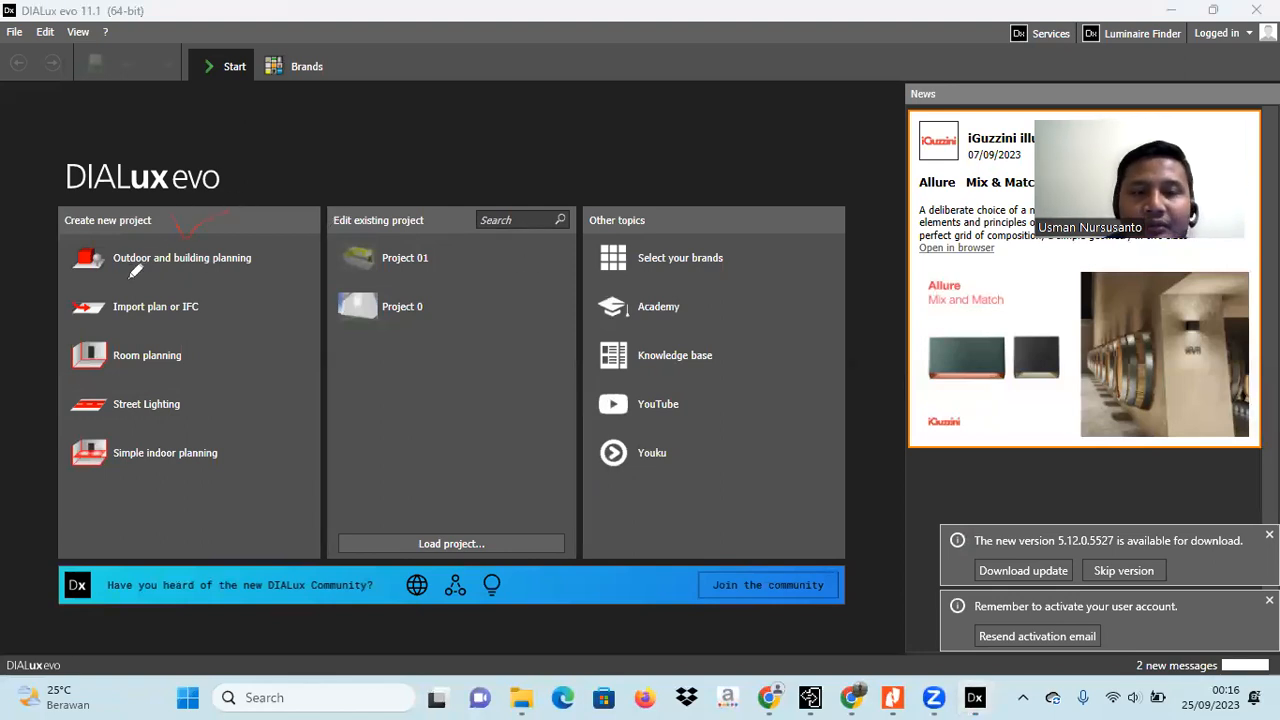
{"action": "left_click_drag", "start_coordinate": [259, 262], "coordinate": [287, 251]}
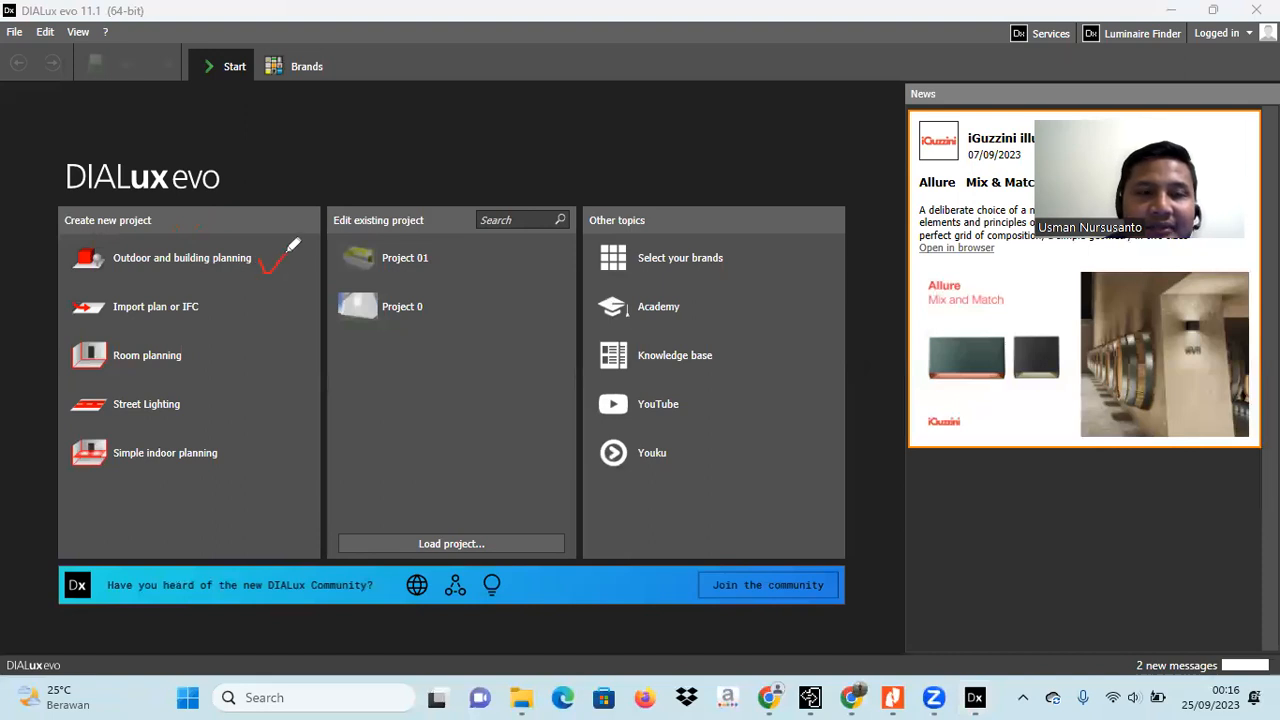
{"action": "mouse_move", "coordinate": [219, 307]}
{"action": "left_mouse_down"}
{"action": "mouse_move", "coordinate": [228, 317]}
{"action": "mouse_move", "coordinate": [250, 299]}
{"action": "left_mouse_up"}
{"action": "left_click_drag", "start_coordinate": [199, 344], "coordinate": [243, 339]}
{"action": "left_click_drag", "start_coordinate": [200, 405], "coordinate": [228, 391]}
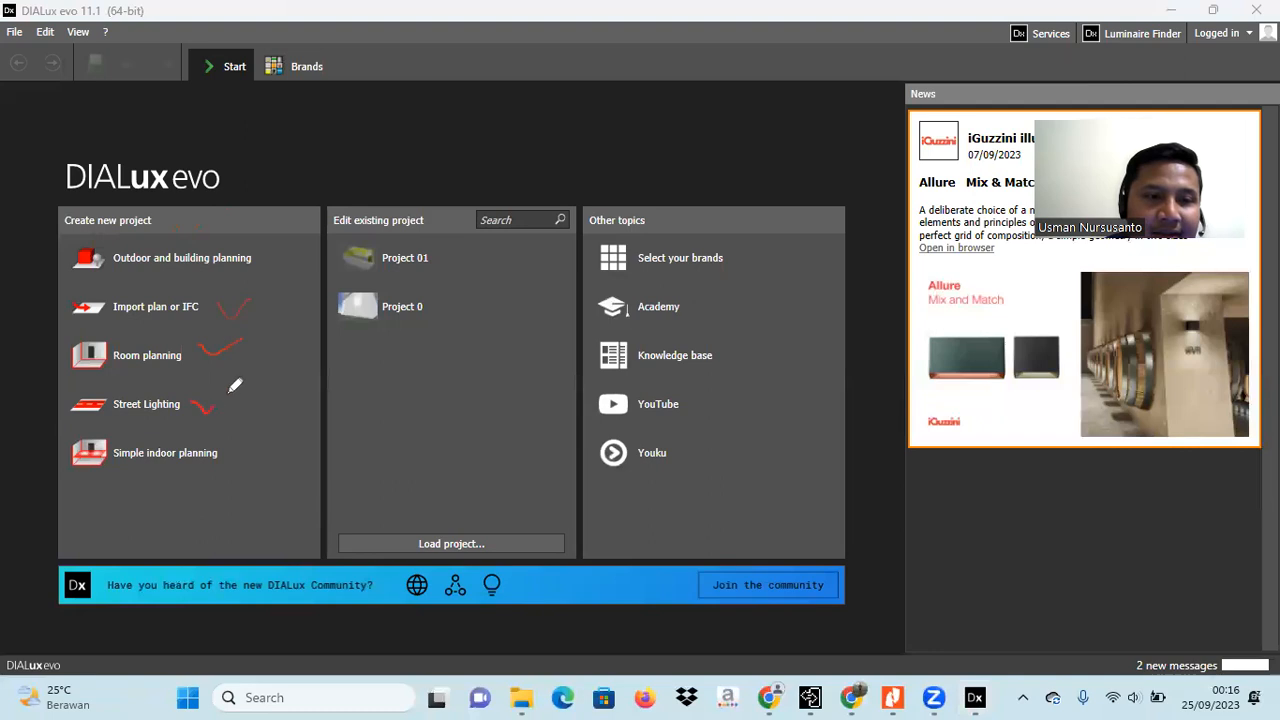
{"action": "left_click_drag", "start_coordinate": [225, 448], "coordinate": [244, 442]}
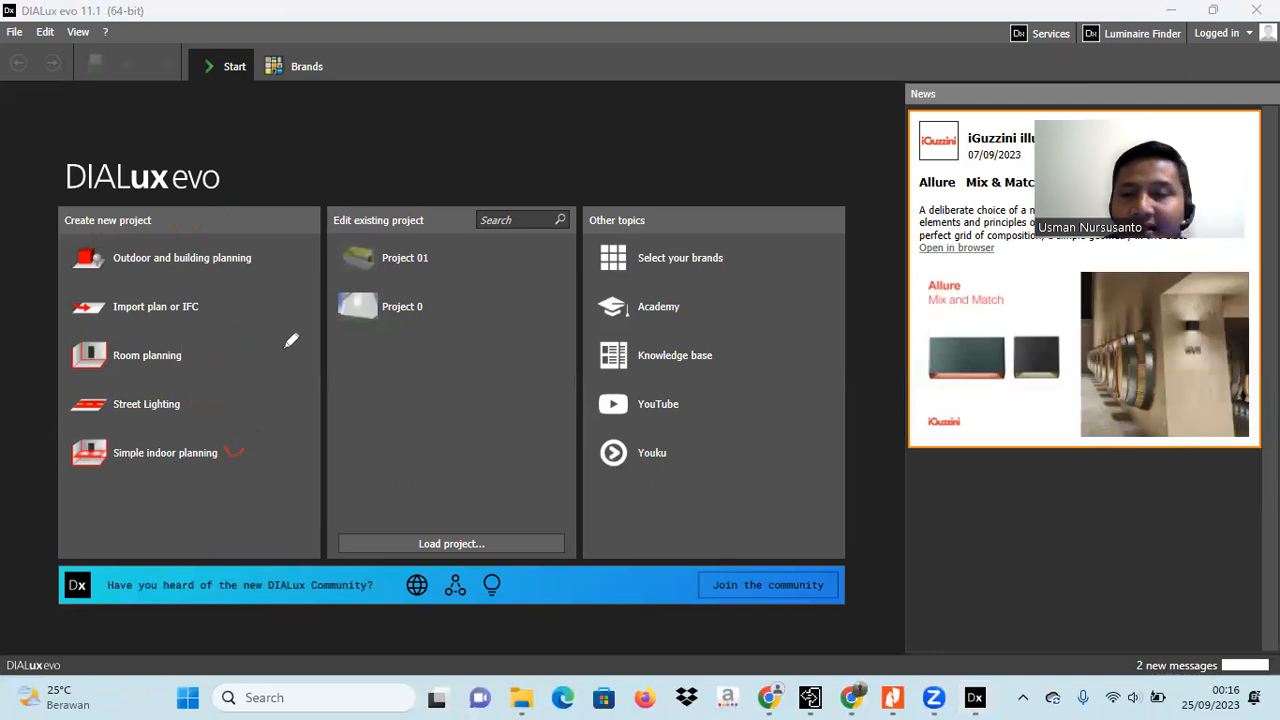
{"action": "mouse_move", "coordinate": [260, 258]}
{"action": "left_mouse_down"}
{"action": "mouse_move", "coordinate": [278, 310]}
{"action": "mouse_move", "coordinate": [274, 427]}
{"action": "mouse_move", "coordinate": [251, 452]}
{"action": "left_mouse_up"}
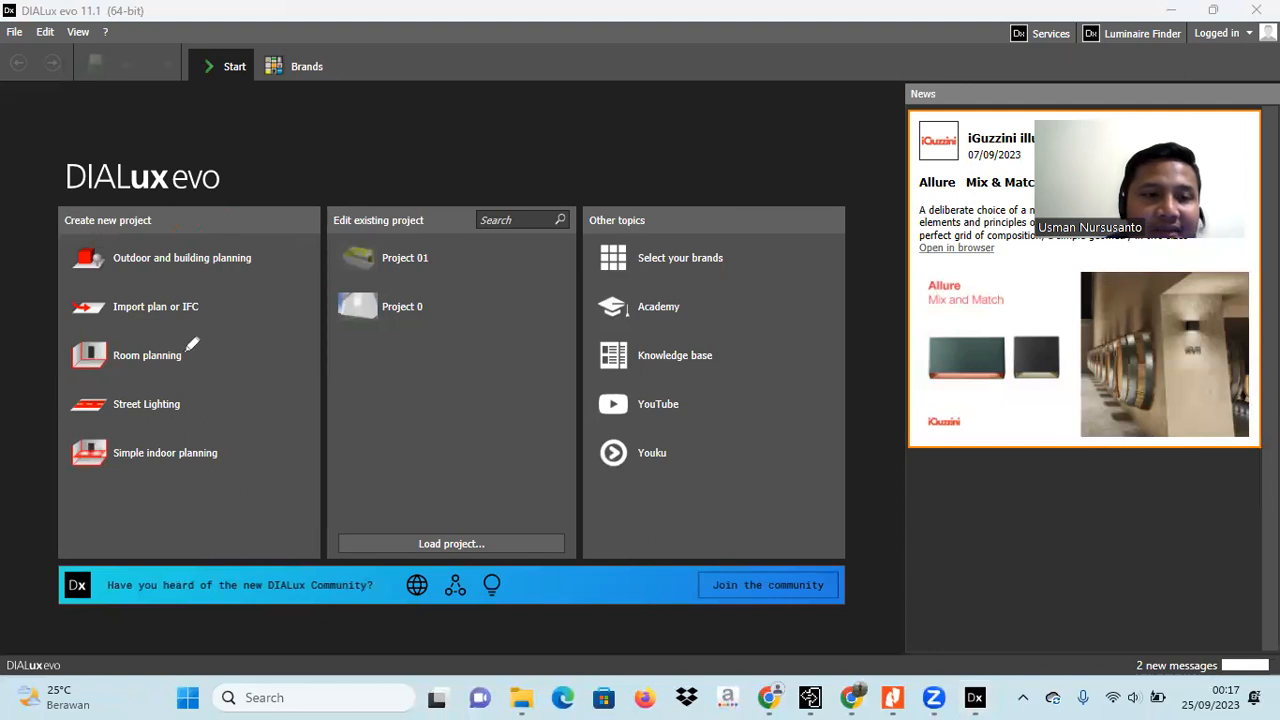
{"action": "left_click_drag", "start_coordinate": [193, 352], "coordinate": [224, 344]}
{"action": "left_click_drag", "start_coordinate": [225, 447], "coordinate": [248, 437]}
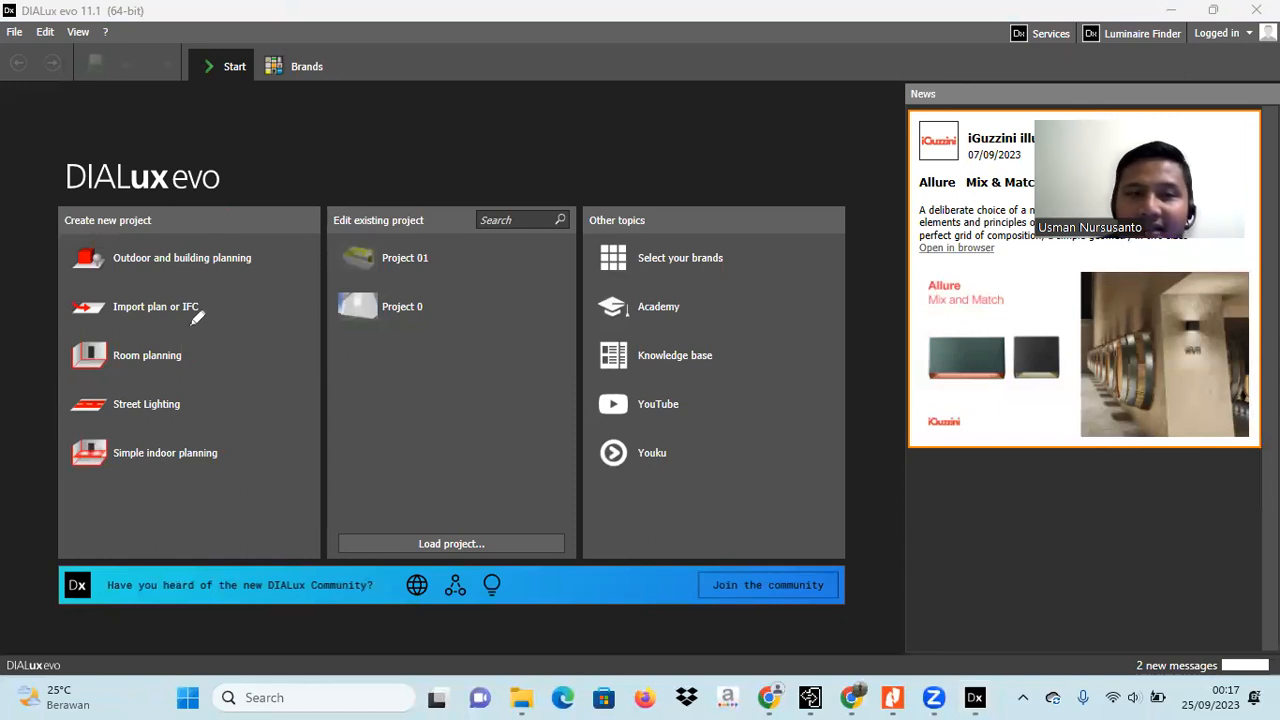
{"action": "mouse_move", "coordinate": [122, 322]}
{"action": "left_mouse_down"}
{"action": "mouse_move", "coordinate": [228, 318]}
{"action": "mouse_move", "coordinate": [208, 276]}
{"action": "mouse_move", "coordinate": [52, 292]}
{"action": "mouse_move", "coordinate": [80, 322]}
{"action": "mouse_move", "coordinate": [131, 326]}
{"action": "left_mouse_up"}
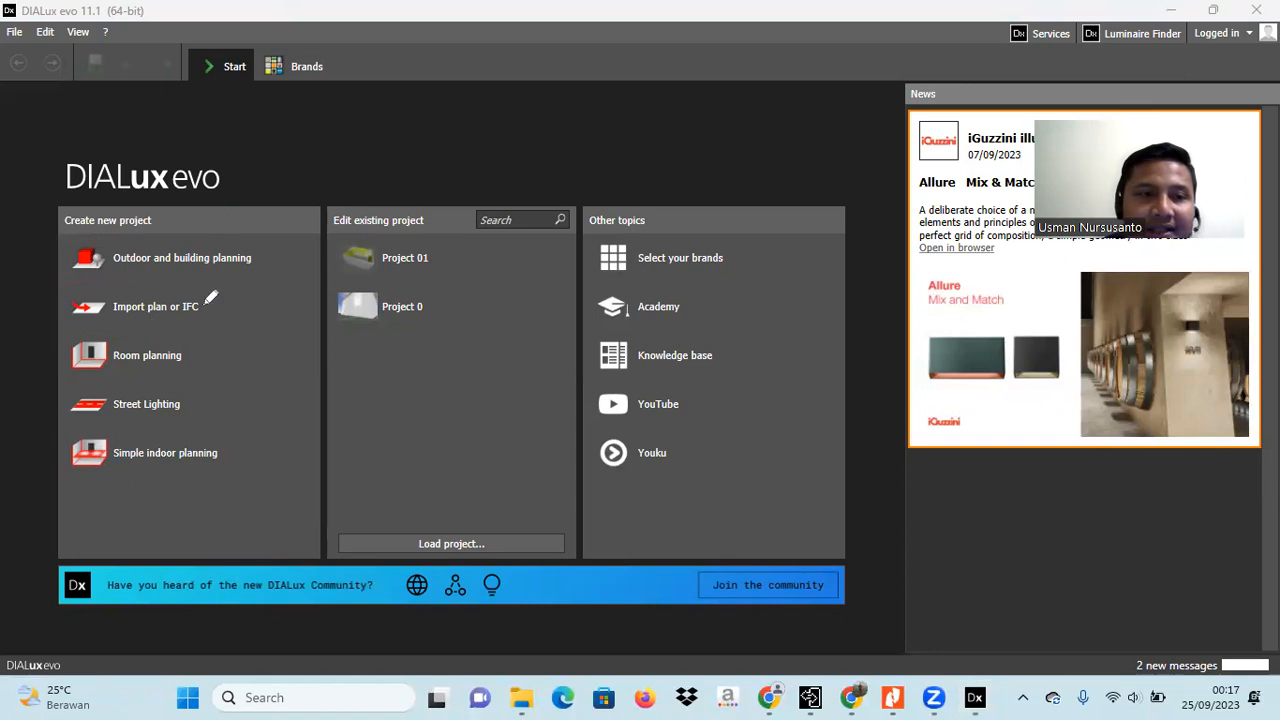
{"action": "mouse_move", "coordinate": [120, 286]}
{"action": "left_mouse_down"}
{"action": "mouse_move", "coordinate": [211, 298]}
{"action": "mouse_move", "coordinate": [96, 298]}
{"action": "left_mouse_up"}
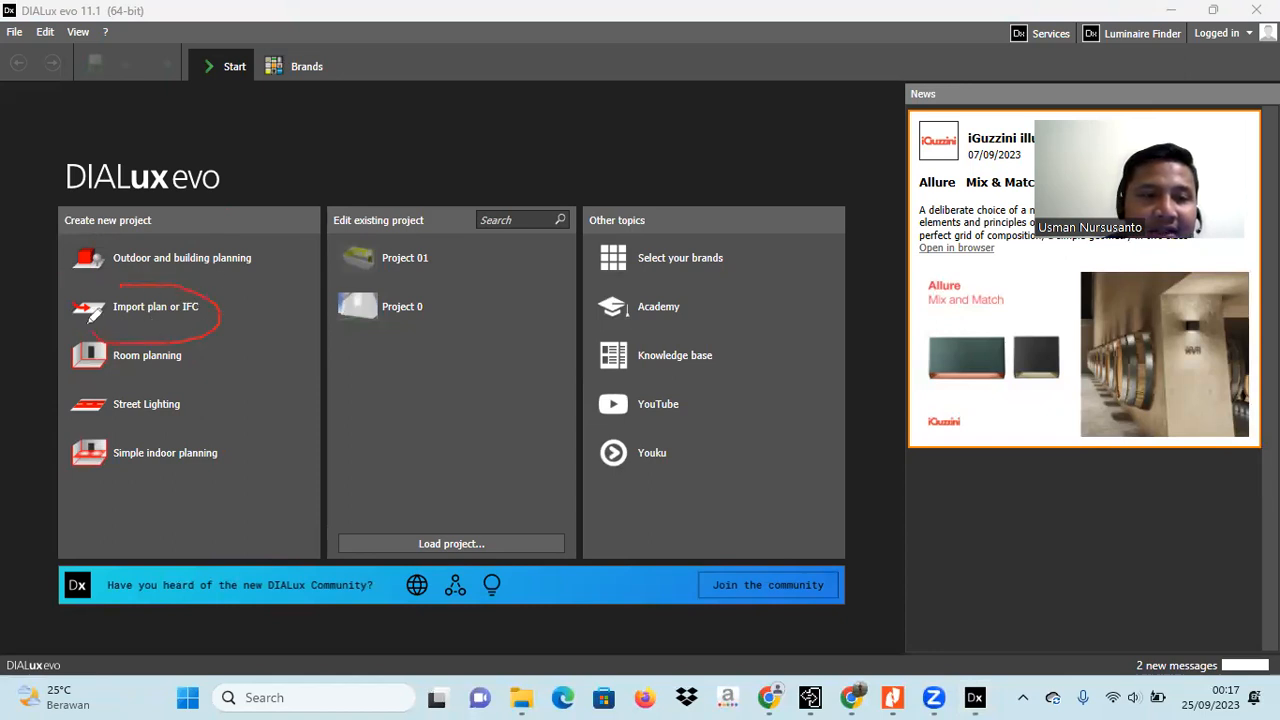
{"action": "left_click", "coordinate": [142, 309]}
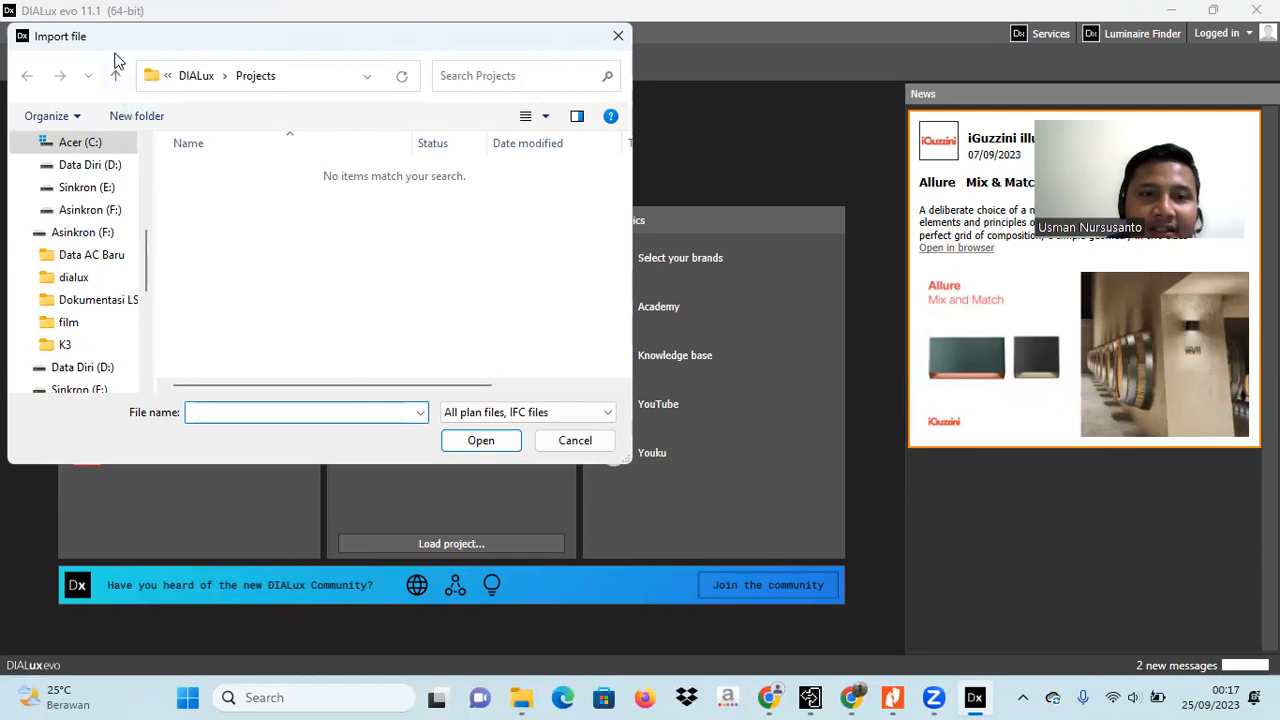
{"action": "left_click_drag", "start_coordinate": [115, 55], "coordinate": [164, 196]}
{"action": "left_click", "coordinate": [667, 178]}
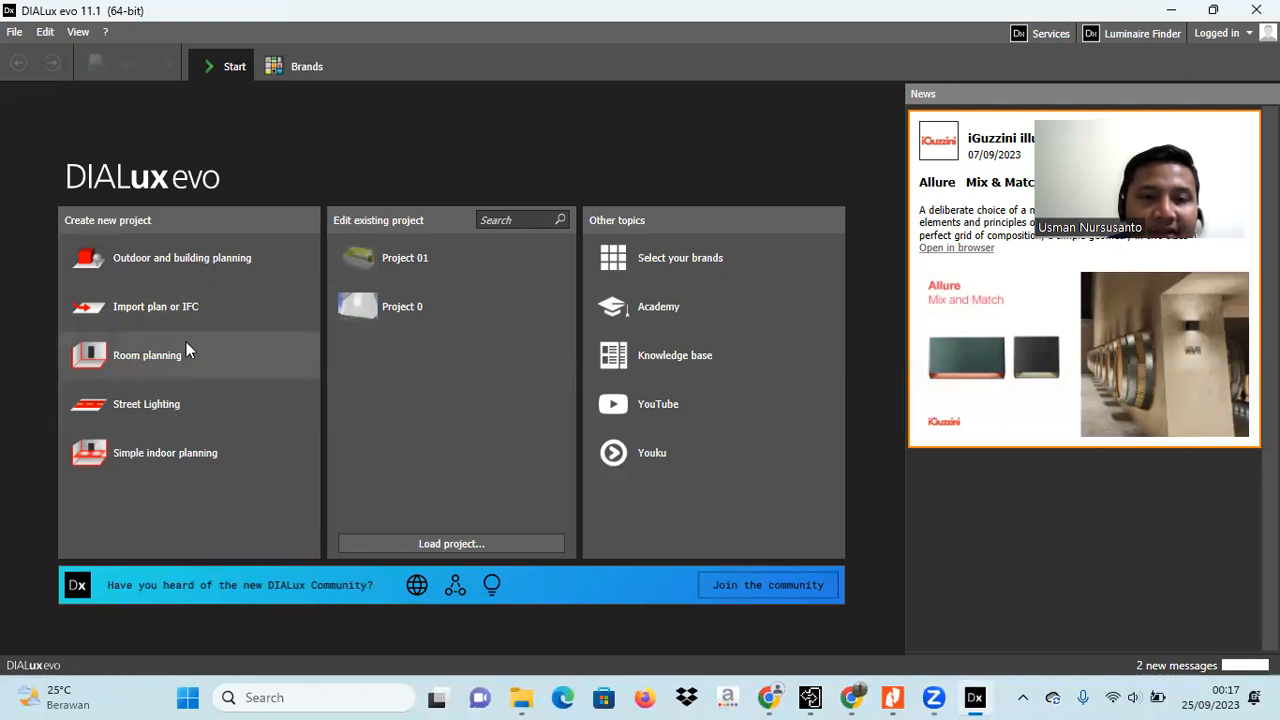
- Create an outdoor and building planning project and draw a closed rectangular building contour about 9 m by 7 m
{"action": "left_click", "coordinate": [174, 272]}
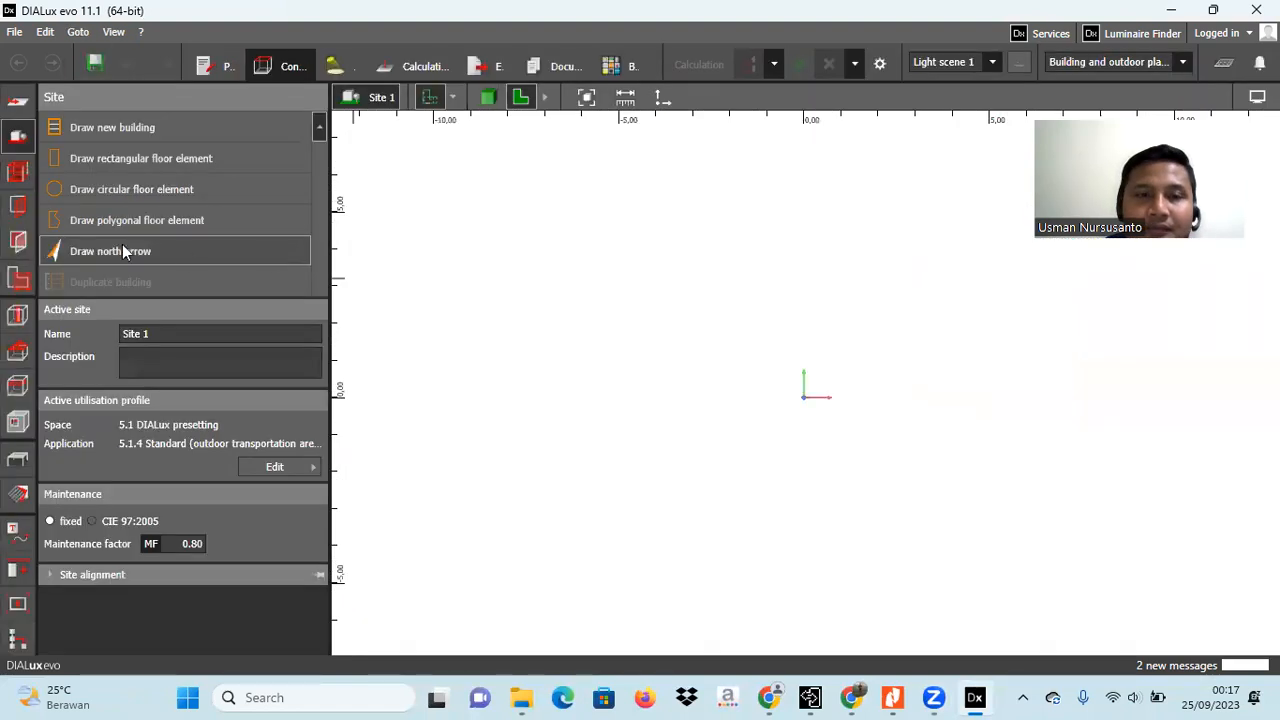
{"action": "left_click", "coordinate": [113, 130]}
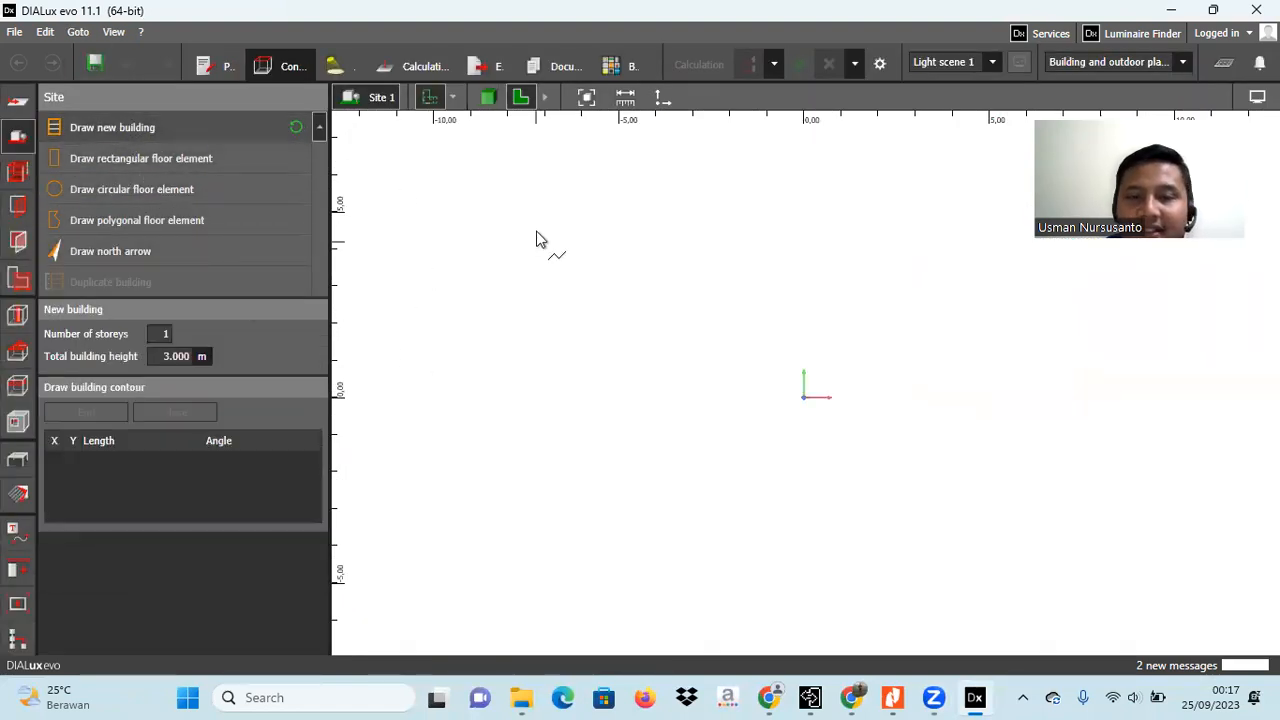
{"action": "left_click", "coordinate": [549, 306]}
{"action": "left_click", "coordinate": [803, 241]}
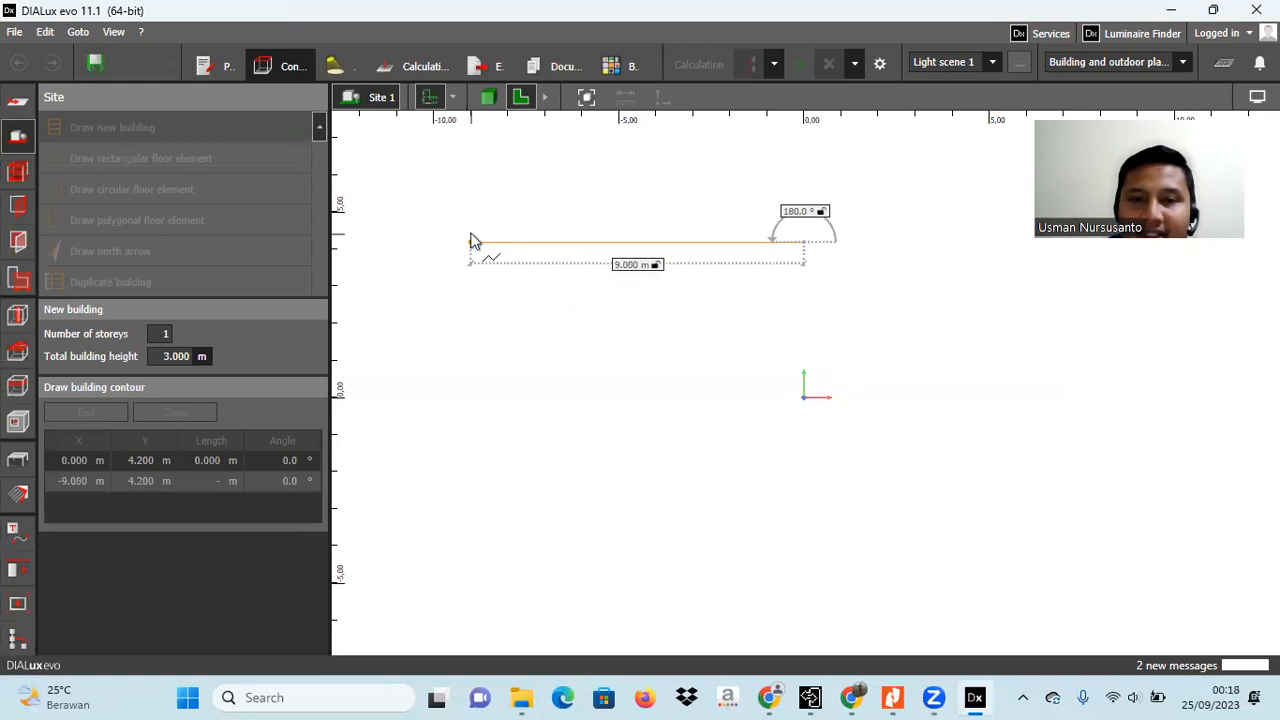
{"action": "left_click", "coordinate": [471, 241]}
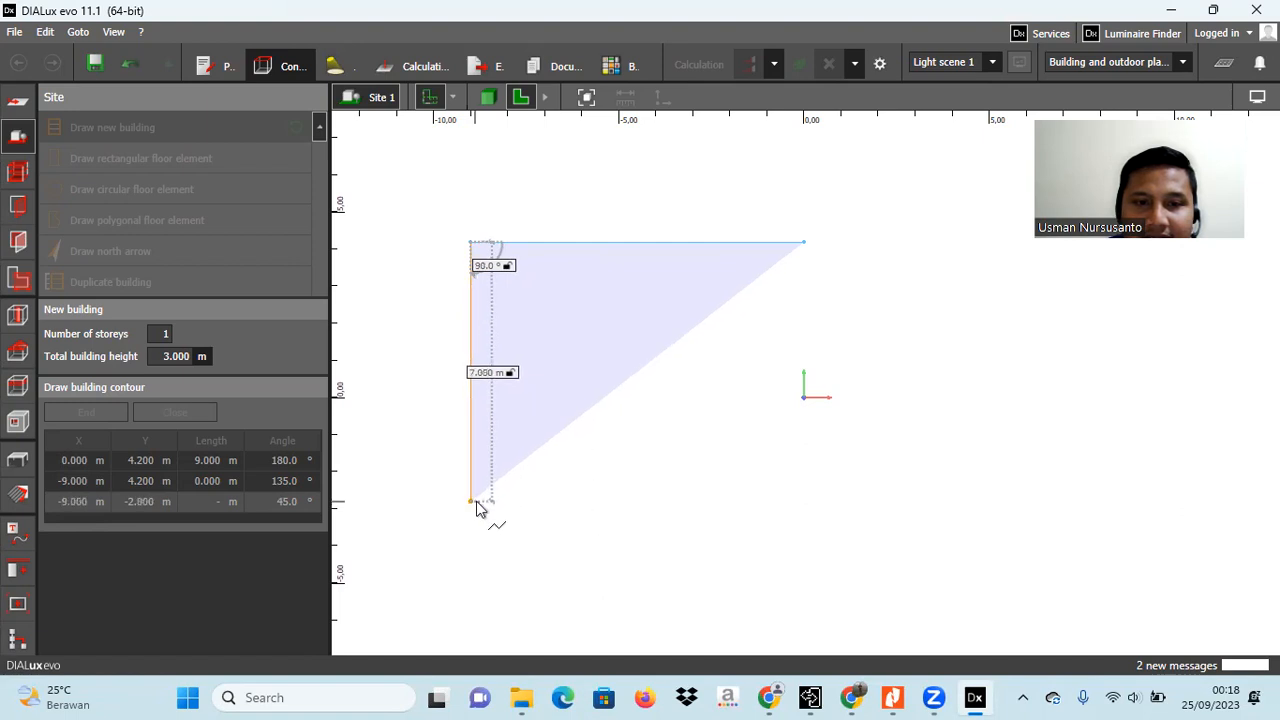
{"action": "left_click", "coordinate": [477, 508]}
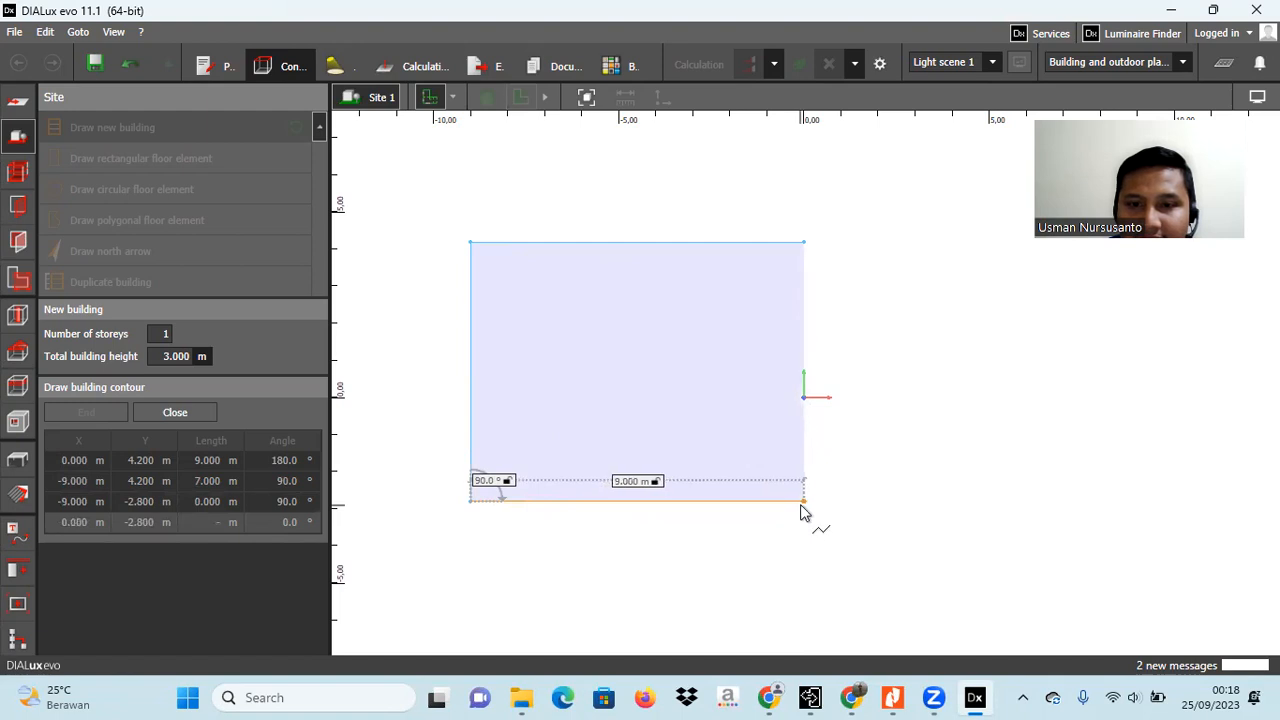
{"action": "left_click", "coordinate": [804, 508]}
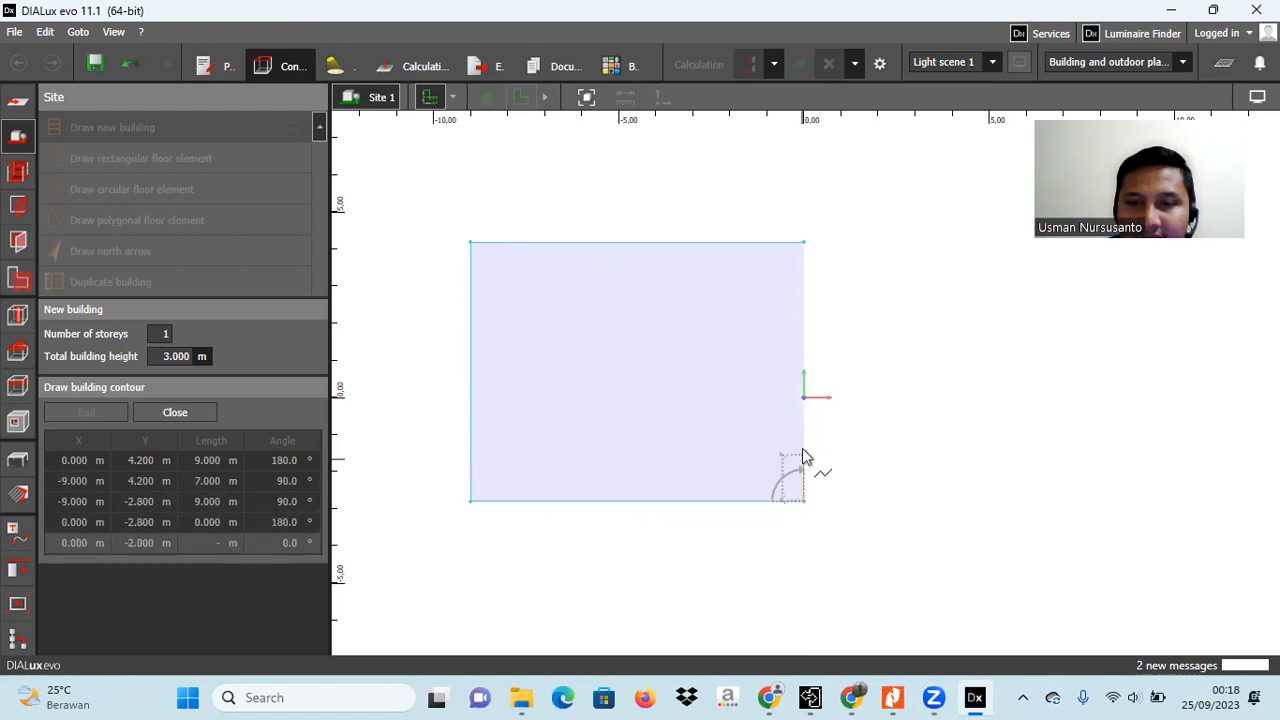
{"action": "left_click", "coordinate": [804, 244]}
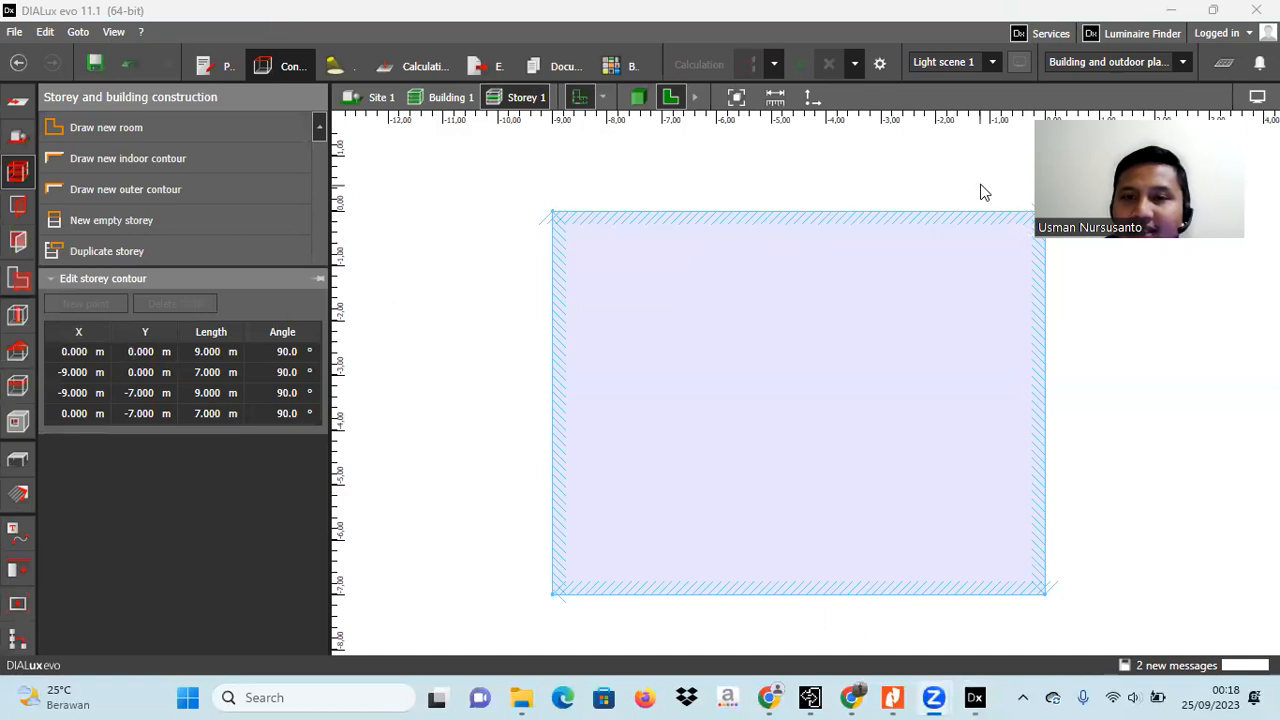
- Draw a rectangular floor element about 9 m by 7 m on the site, covering the building's footprint
{"action": "left_click", "coordinate": [638, 97]}
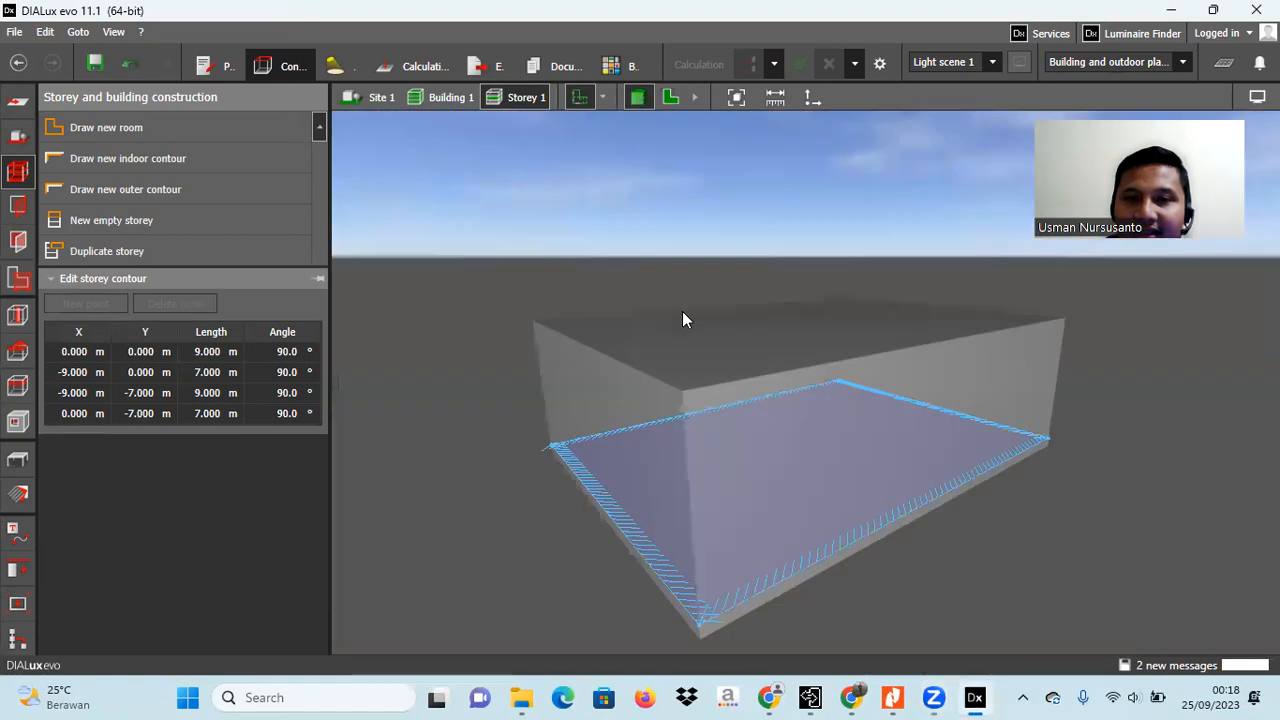
{"action": "left_click_drag", "start_coordinate": [837, 417], "coordinate": [581, 422]}
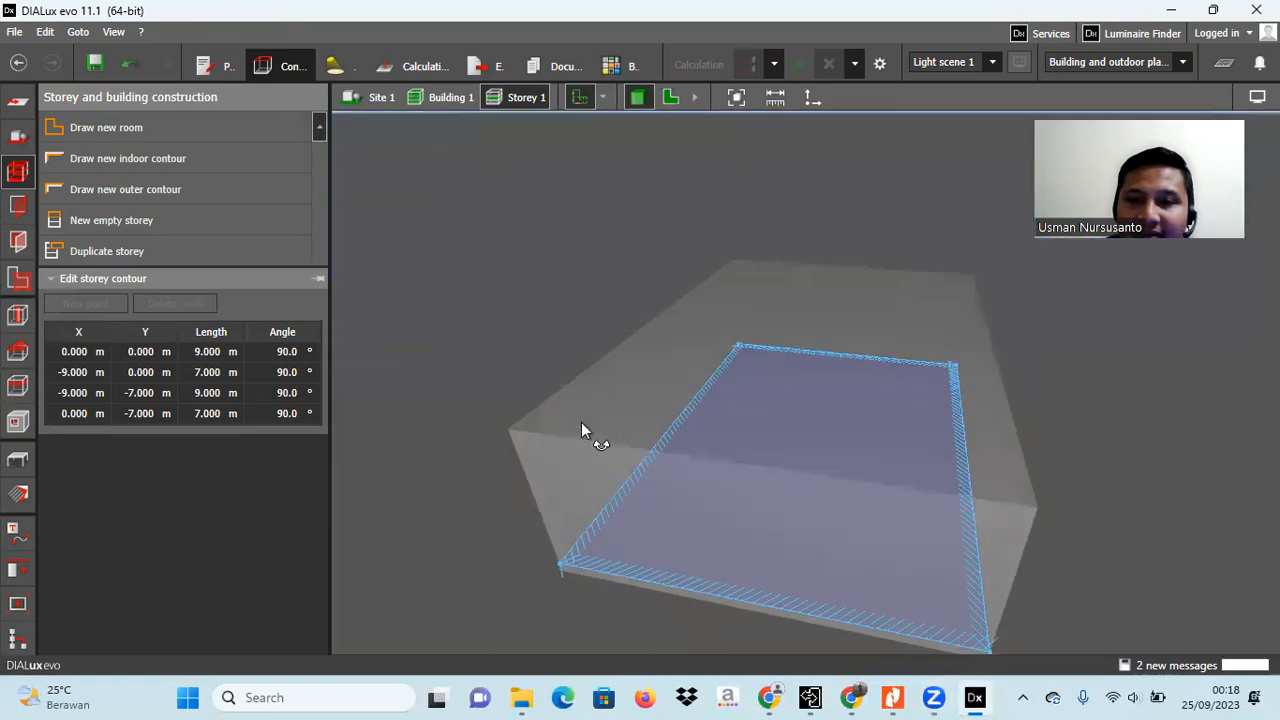
{"action": "left_click", "coordinate": [670, 98]}
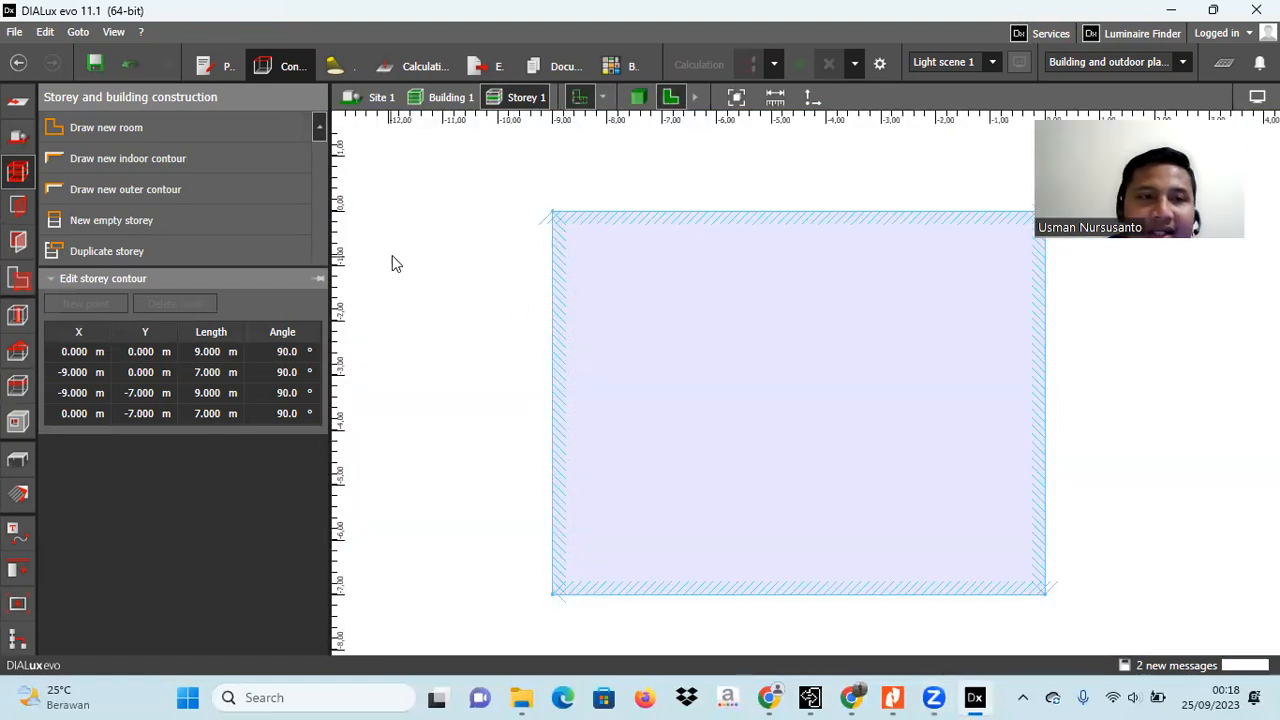
{"action": "left_click", "coordinate": [18, 137]}
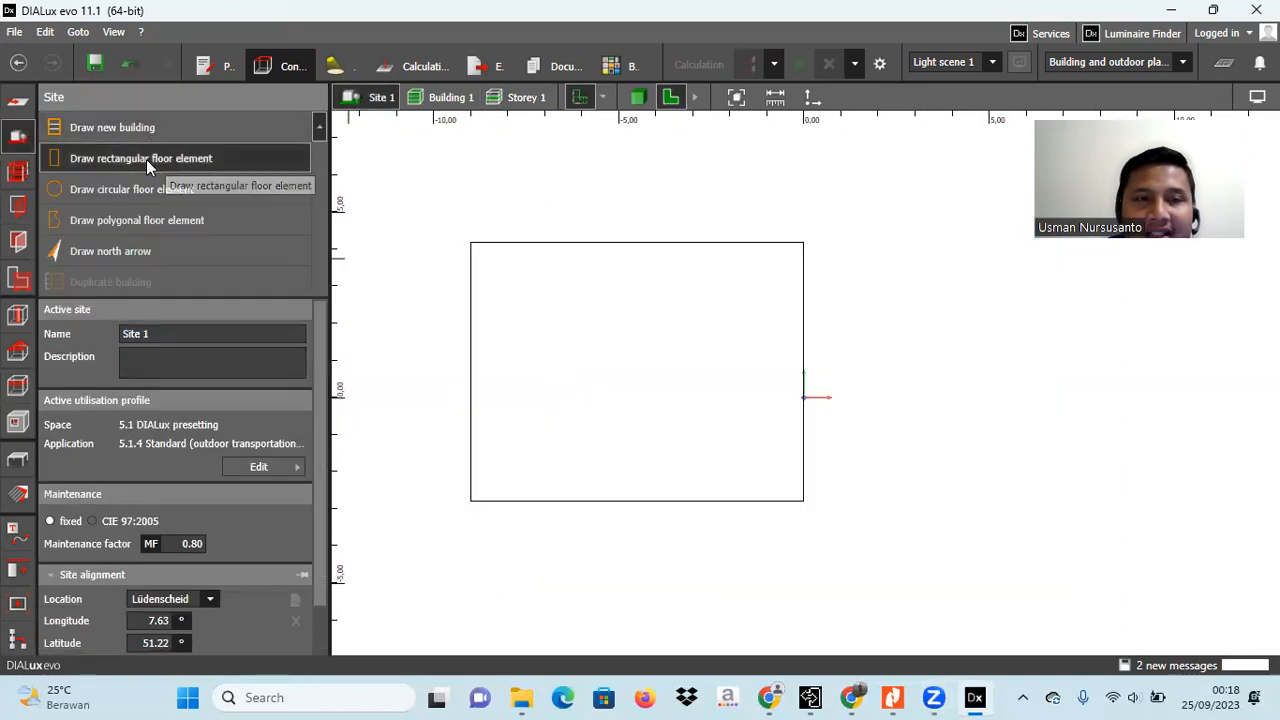
{"action": "left_click", "coordinate": [146, 159]}
{"action": "left_click", "coordinate": [472, 246]}
{"action": "left_click", "coordinate": [803, 243]}
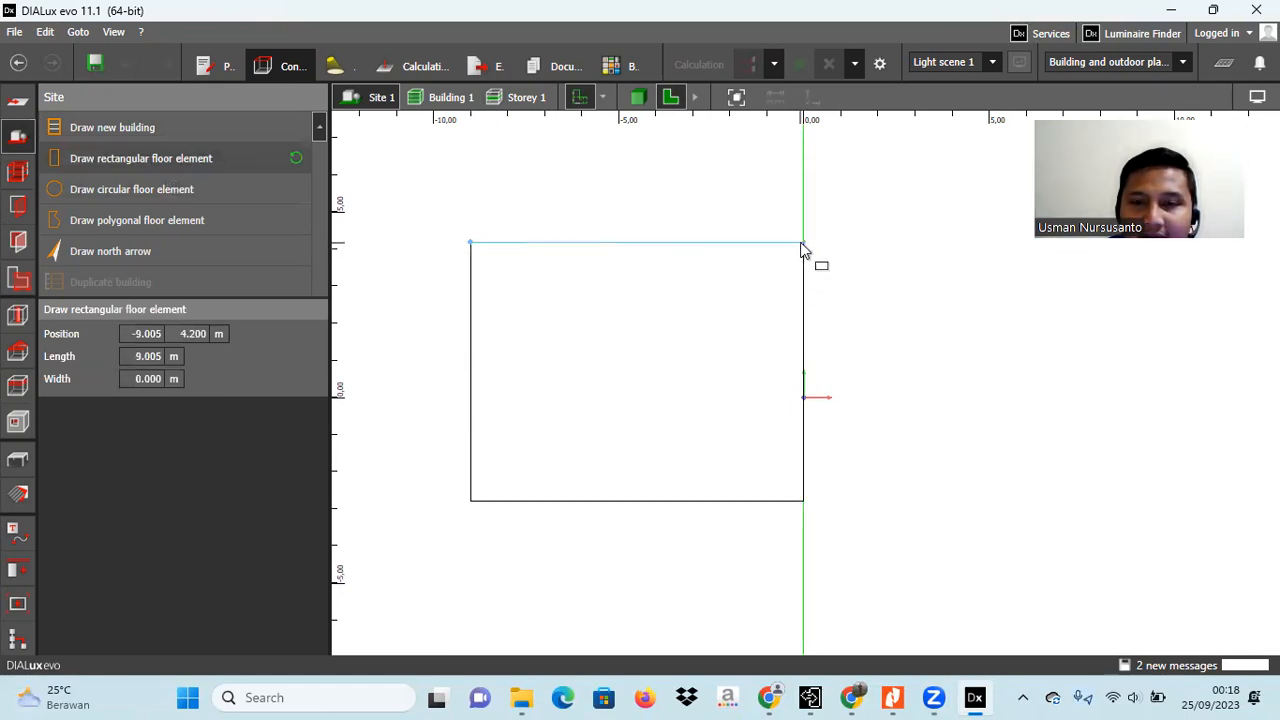
{"action": "left_click", "coordinate": [799, 499]}
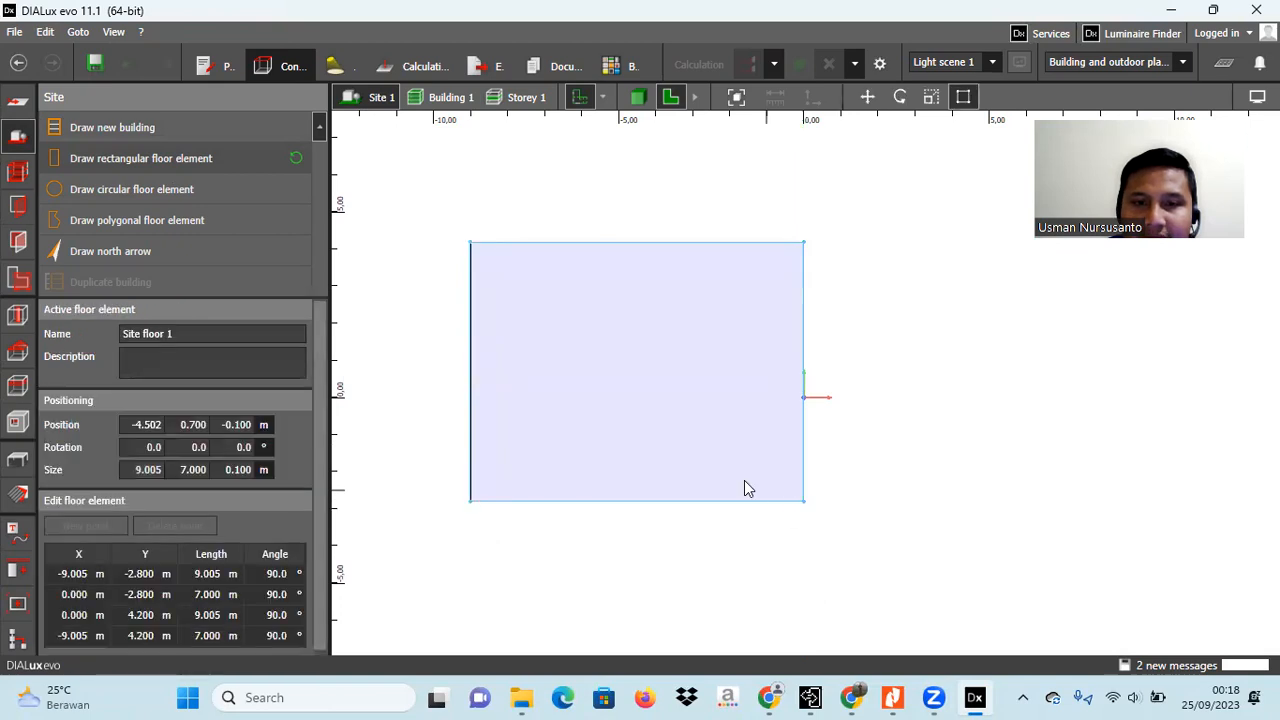
- Inspect the building and its floor element in 3D, and close the project without saving
{"action": "left_click", "coordinate": [637, 97]}
{"action": "right_click_drag", "start_coordinate": [785, 437], "coordinate": [868, 428]}
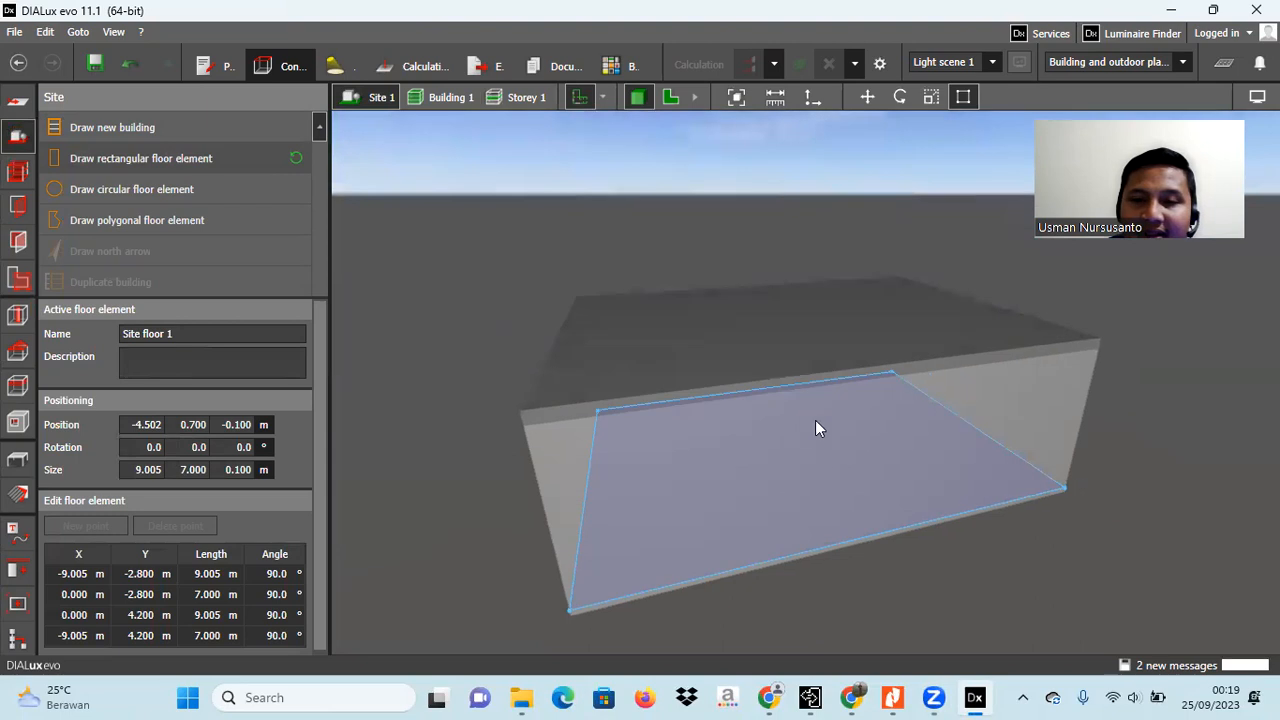
{"action": "right_click_drag", "start_coordinate": [759, 439], "coordinate": [753, 450]}
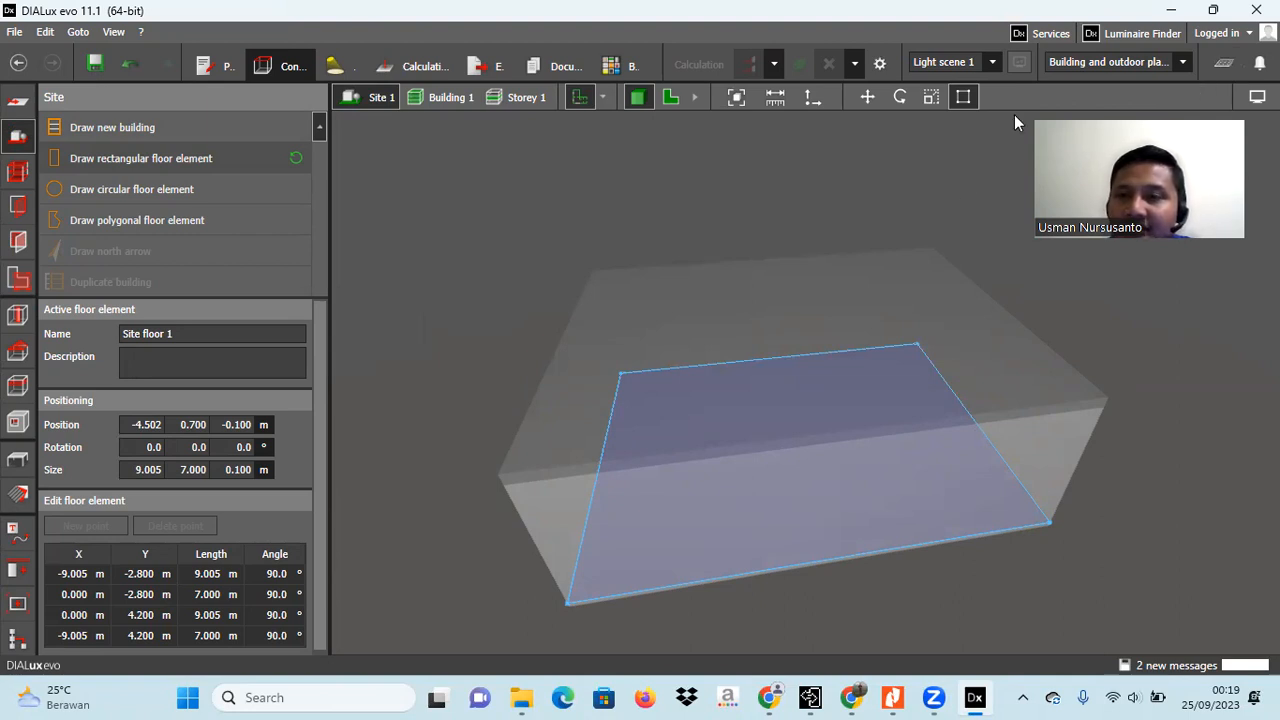
{"action": "left_click", "coordinate": [1256, 9]}
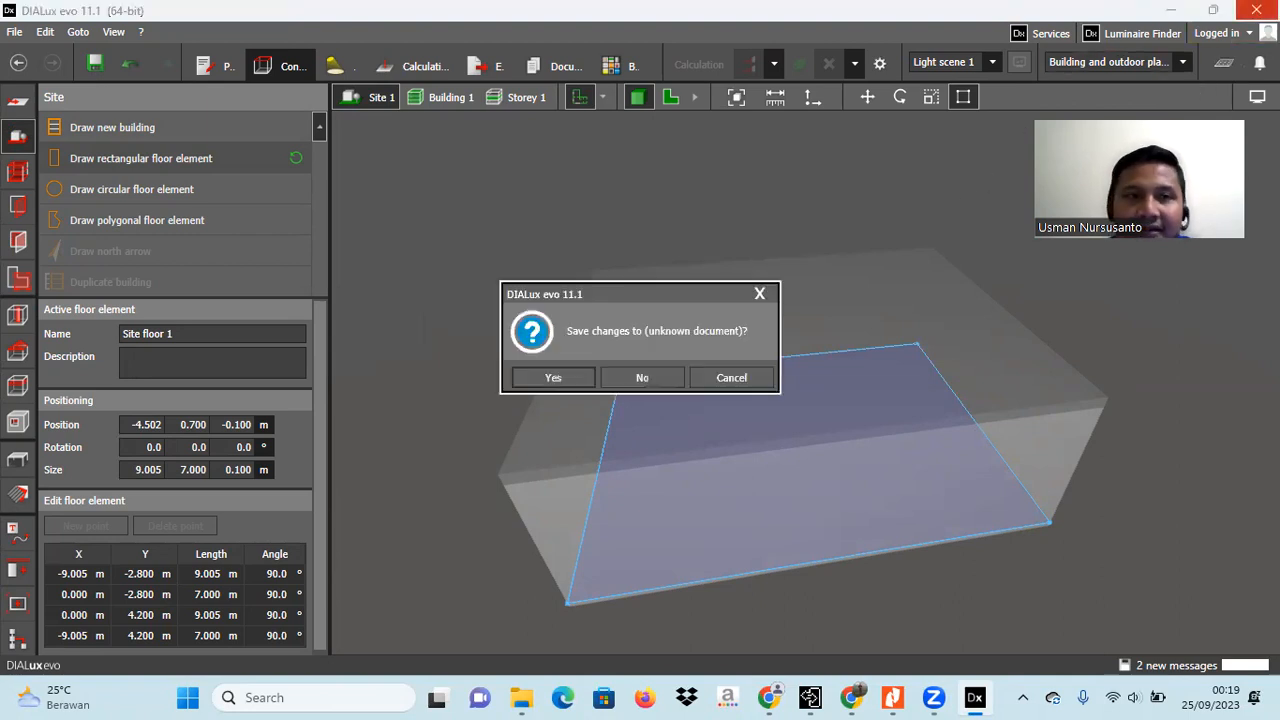
{"action": "left_click", "coordinate": [666, 378]}
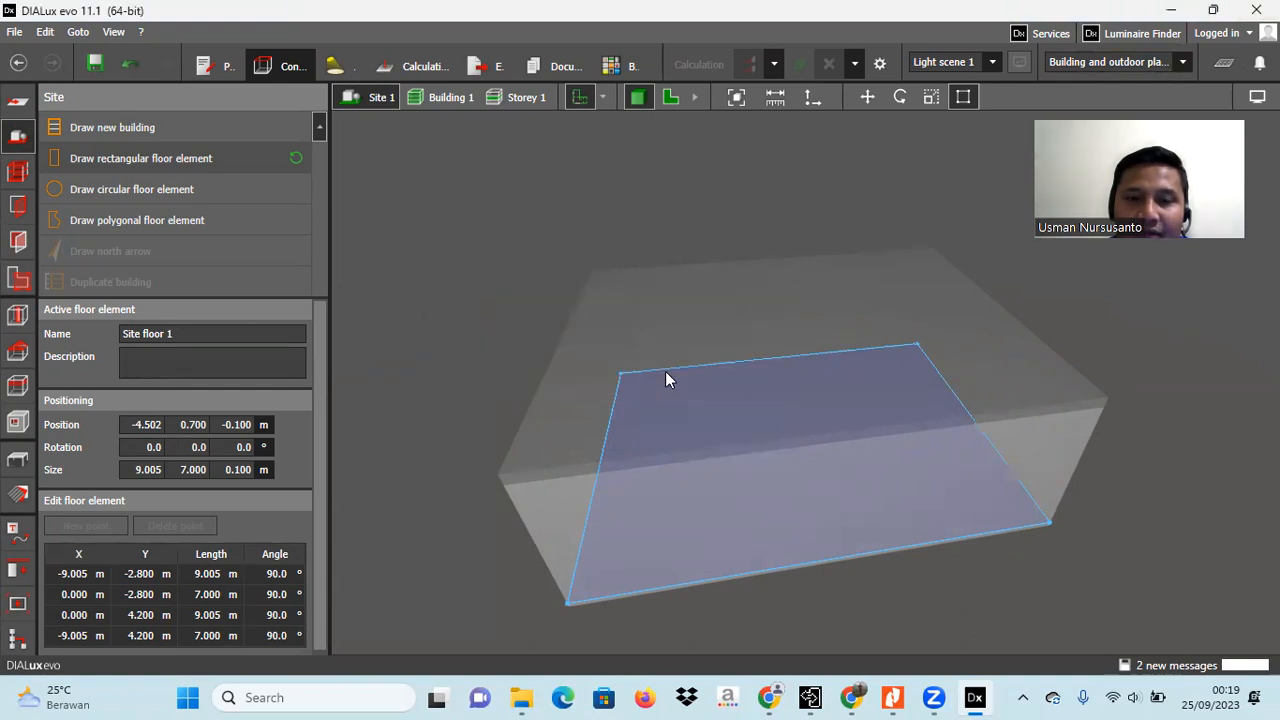
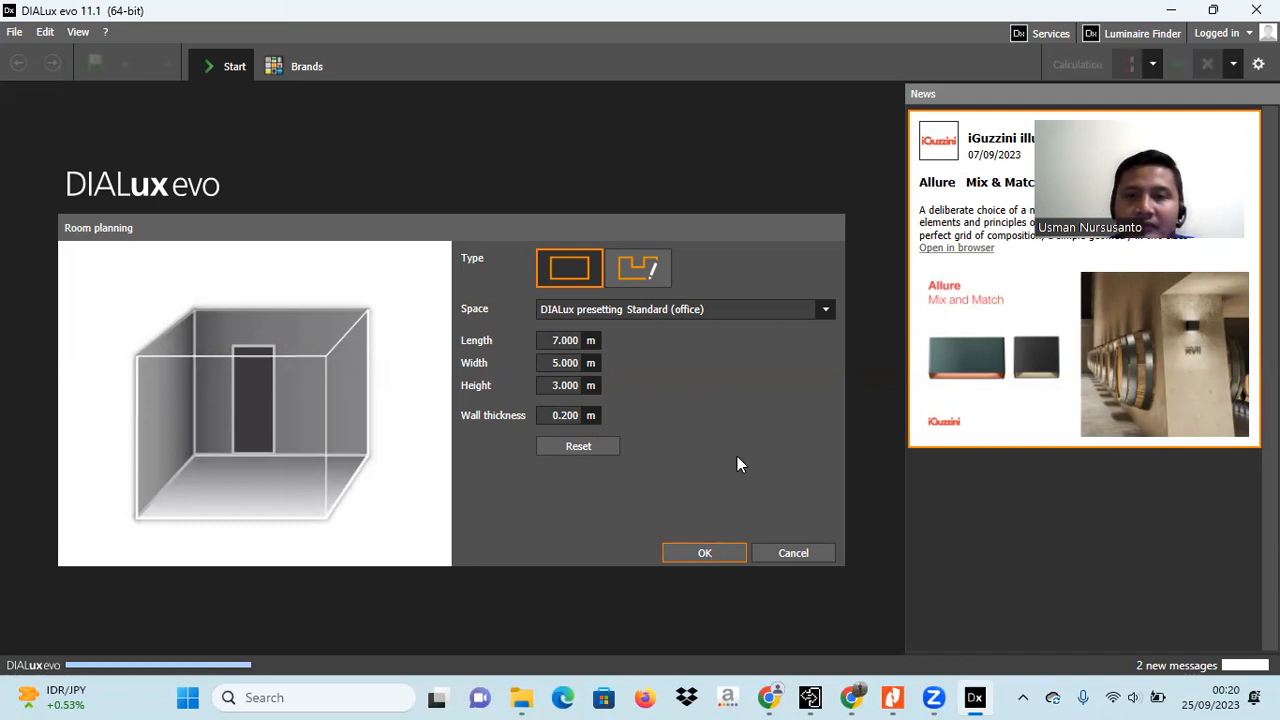
- Create a room planning project with a rectangular standard office room 7 m long, 5 m wide and 3 m high
{"action": "key", "text": "Return"}
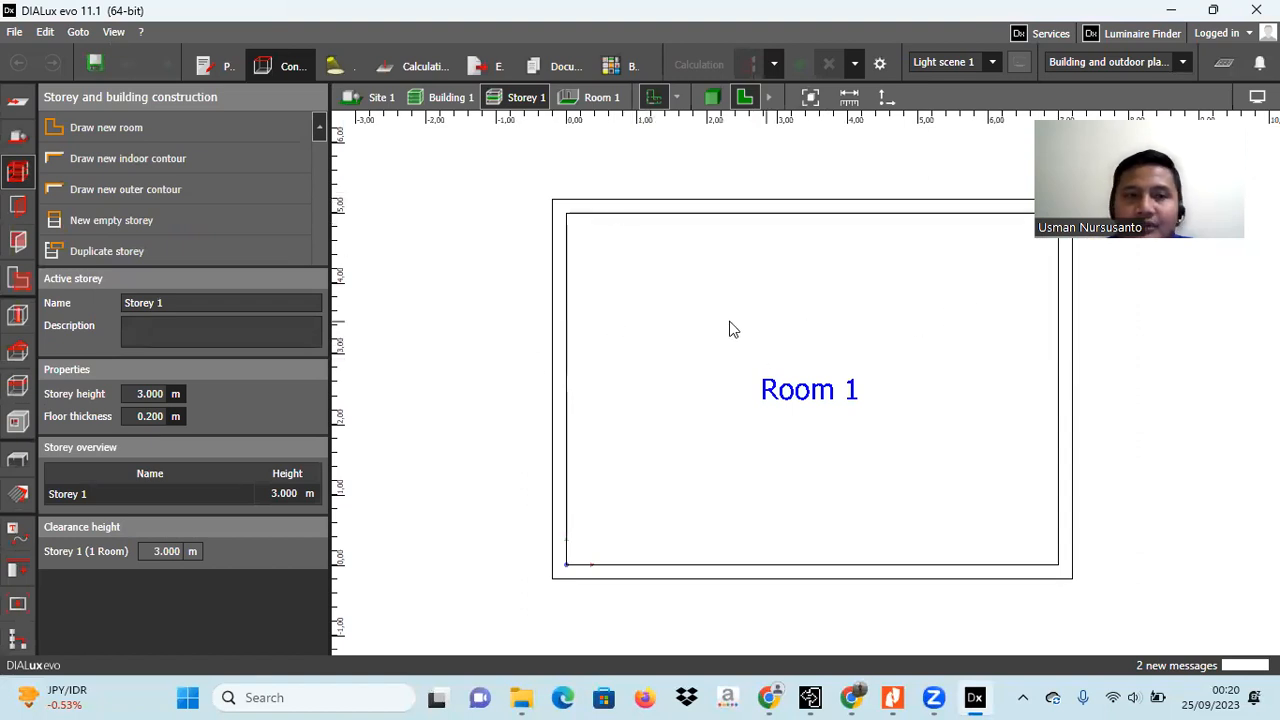
- Open the lighting standards settings and review the Europa (EN 12464-1:2011) profiles and the properties of the outdoor pedestrian walkways profile
{"action": "left_click", "coordinate": [15, 33]}
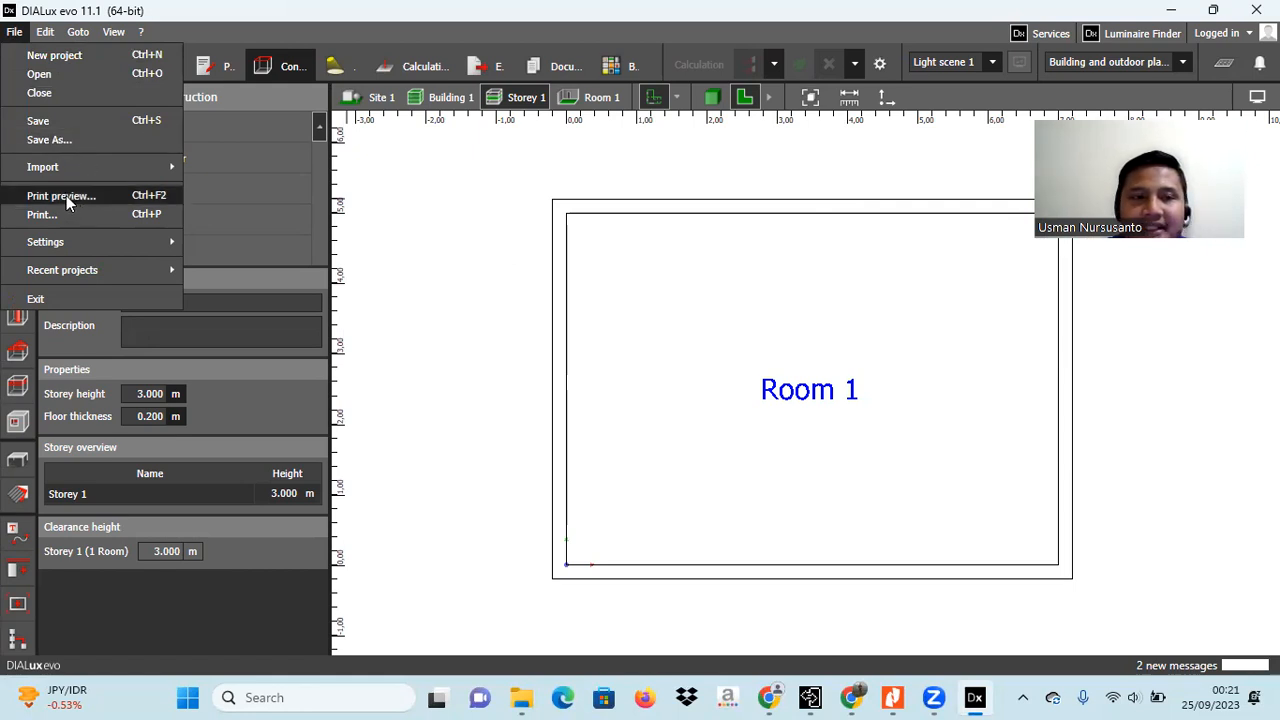
{"action": "mouse_move", "coordinate": [59, 246]}
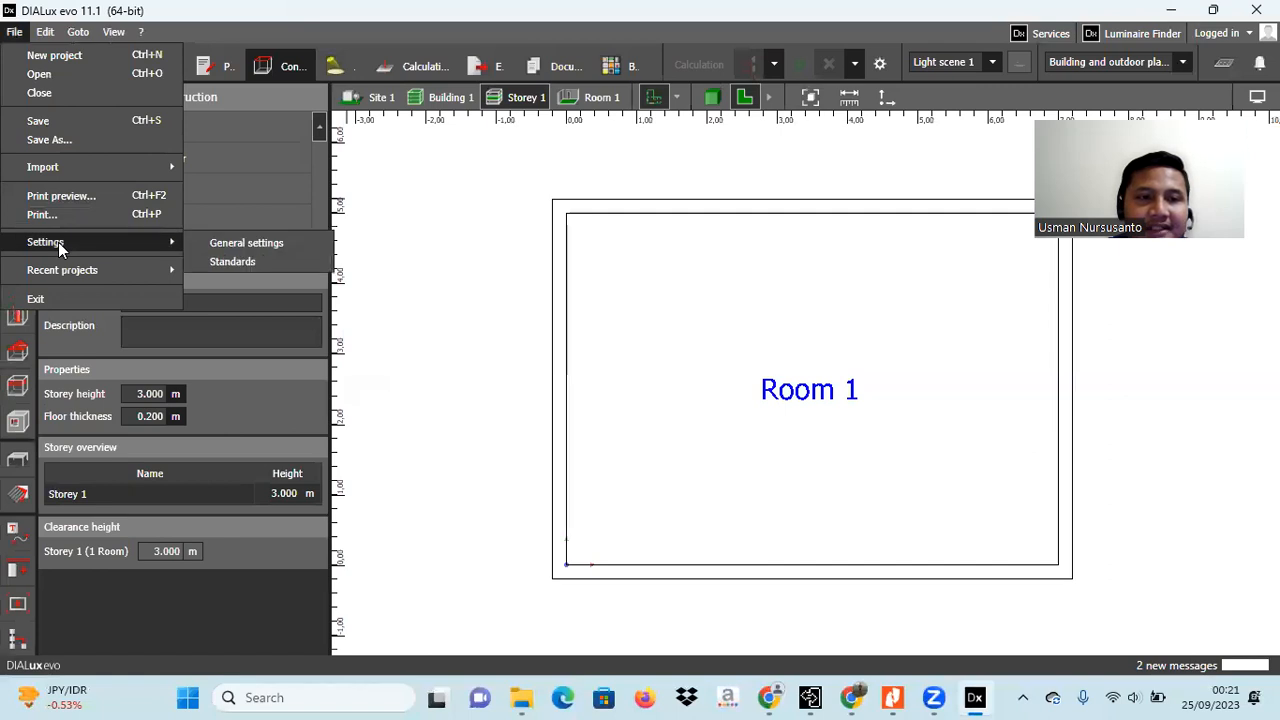
{"action": "left_click", "coordinate": [232, 261]}
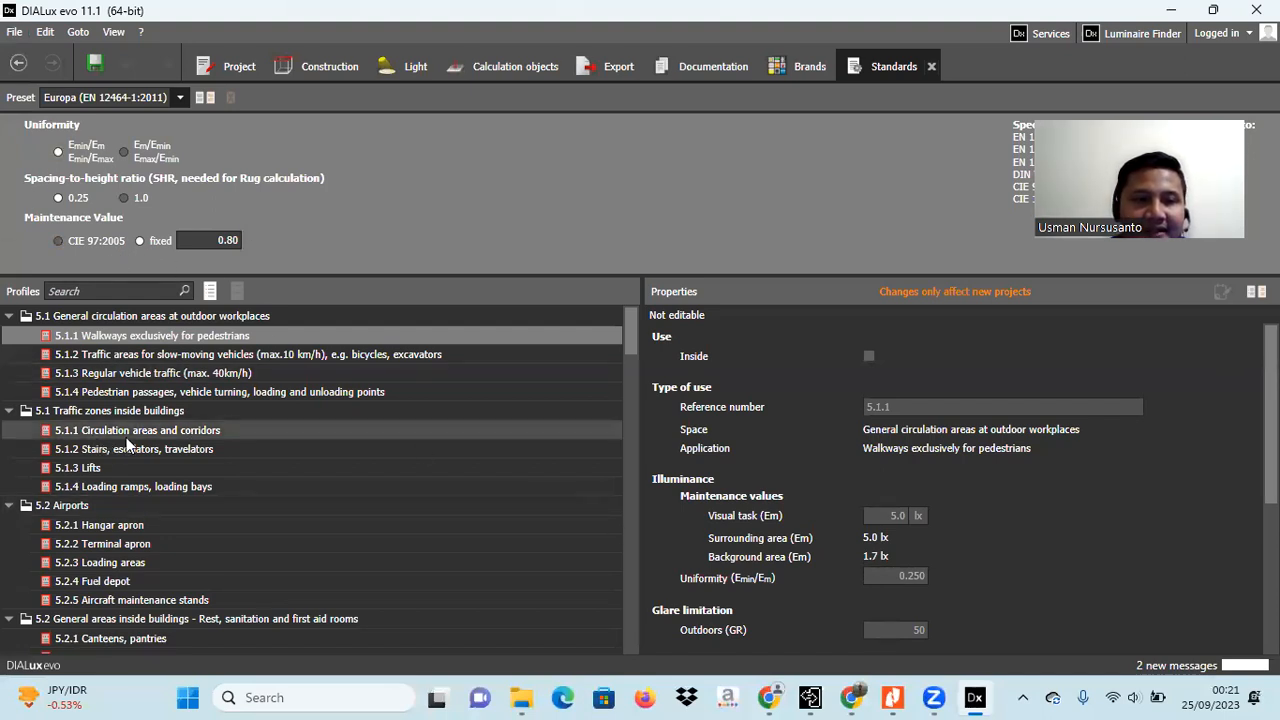
{"action": "scroll", "coordinate": [190, 450], "scroll_direction": "down", "scroll_amount": 3}
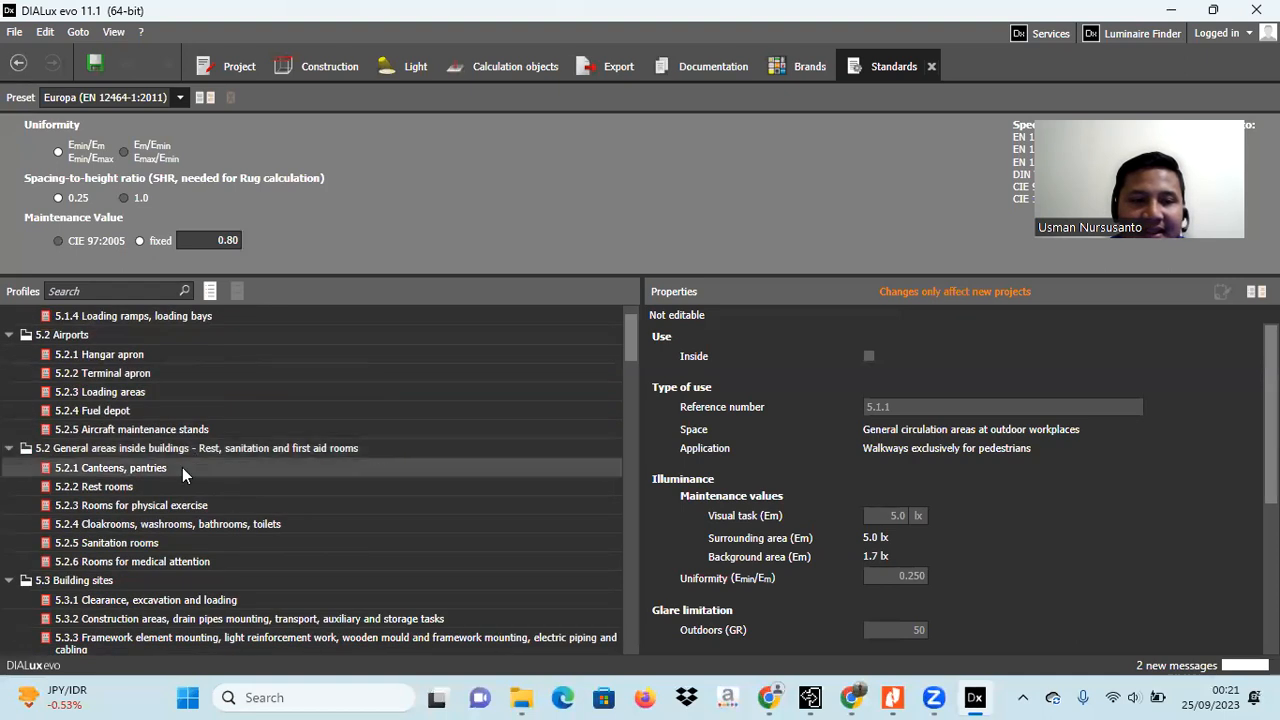
{"action": "scroll", "coordinate": [182, 467], "scroll_direction": "down", "scroll_amount": 4}
{"action": "scroll", "coordinate": [911, 508], "scroll_direction": "down", "scroll_amount": 5}
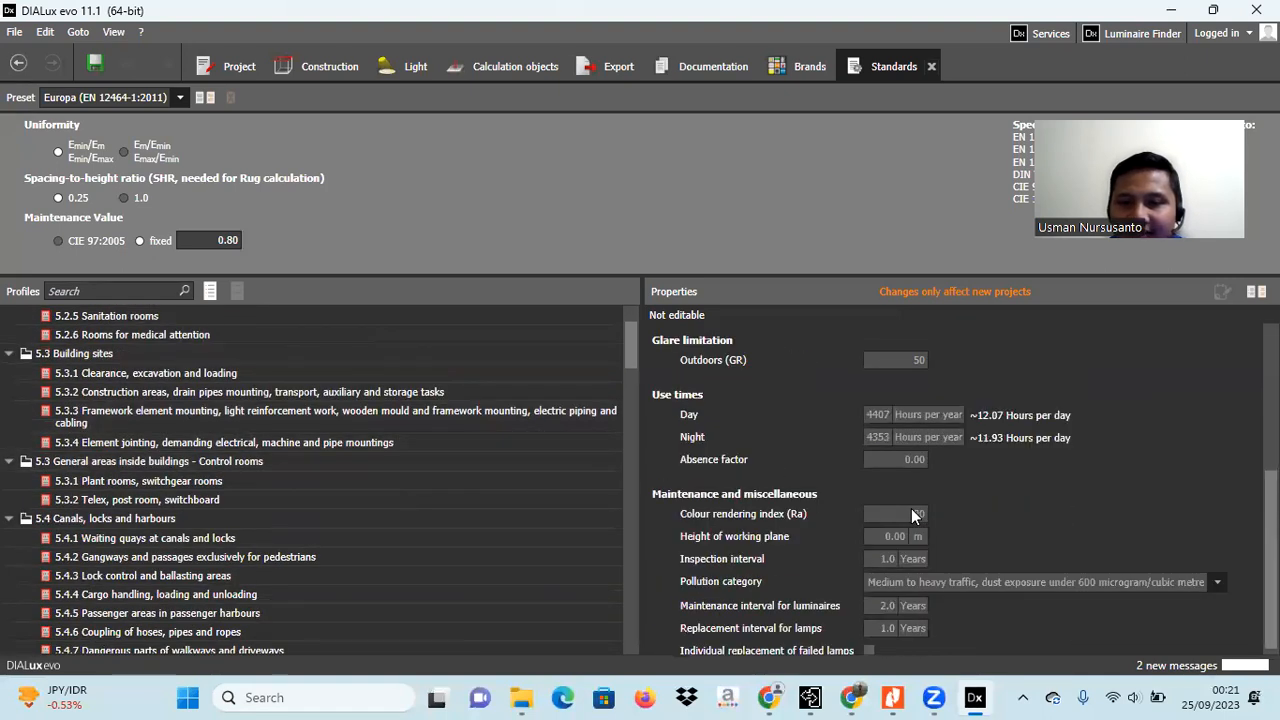
{"action": "scroll", "coordinate": [911, 508], "scroll_direction": "down", "scroll_amount": 1}
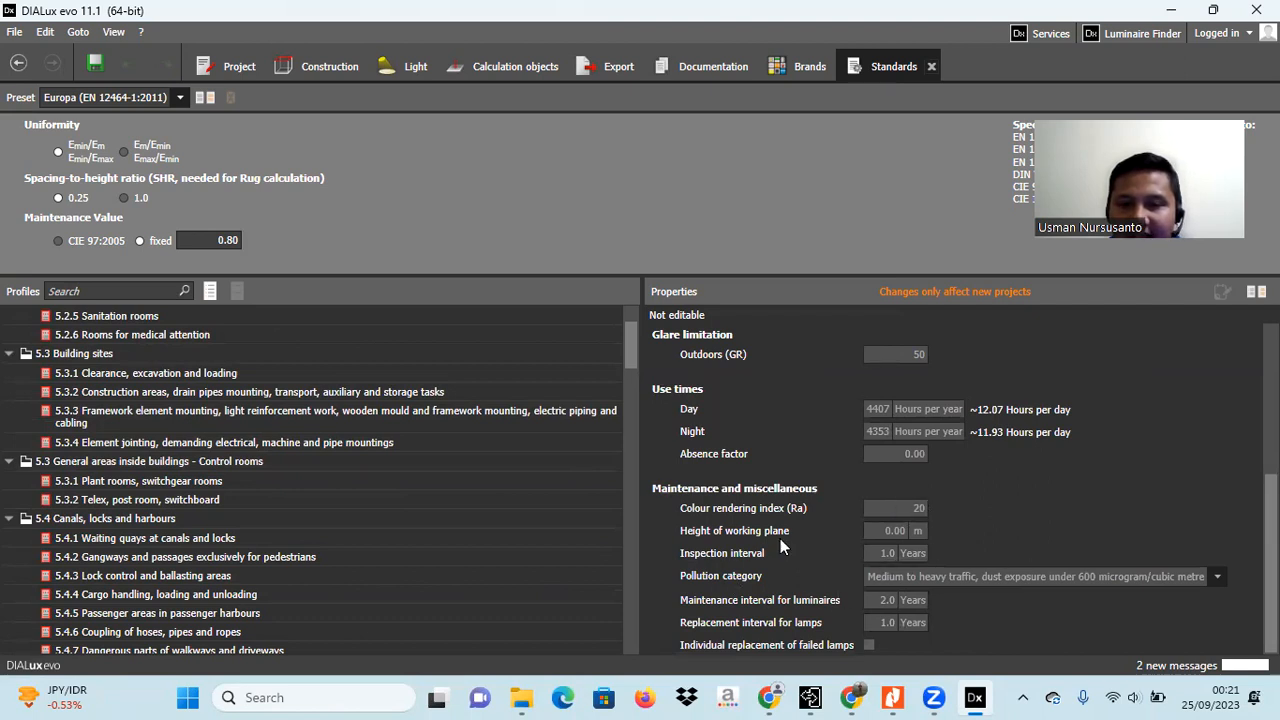
{"action": "scroll", "coordinate": [780, 545], "scroll_direction": "up", "scroll_amount": 5}
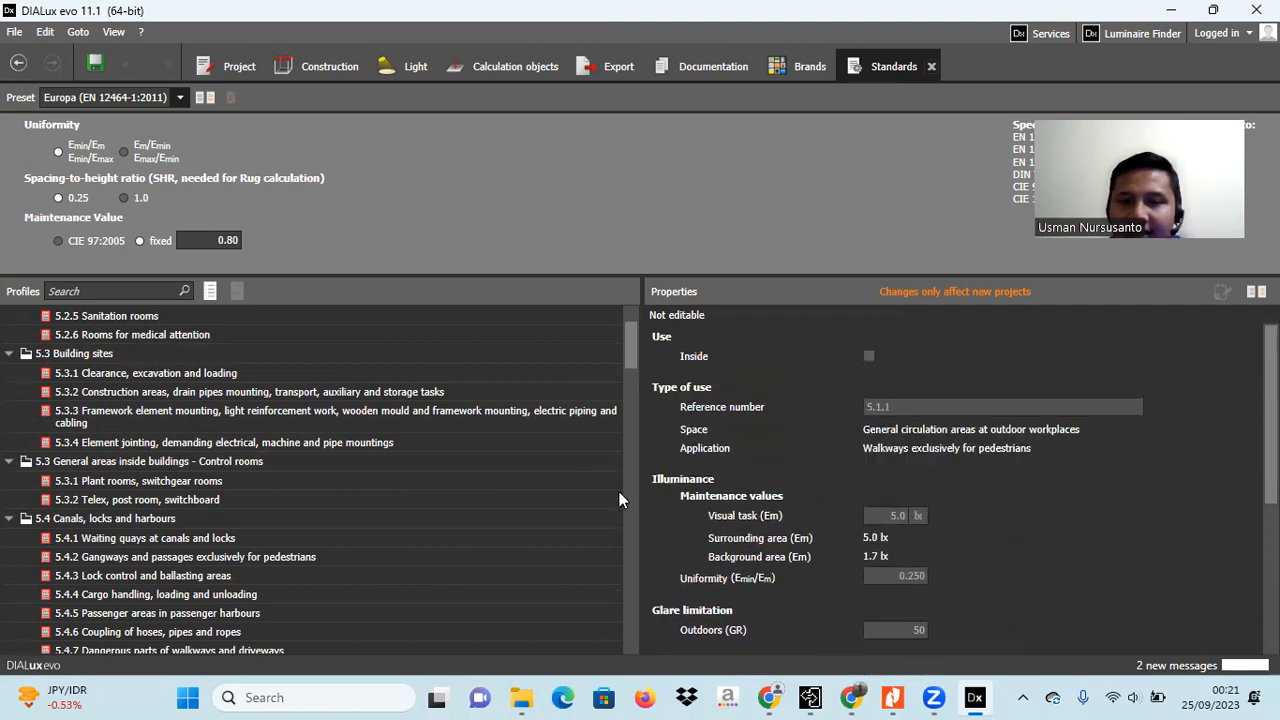
- Set the save reminder interval to 20 minutes in the general settings
{"action": "left_click", "coordinate": [14, 31]}
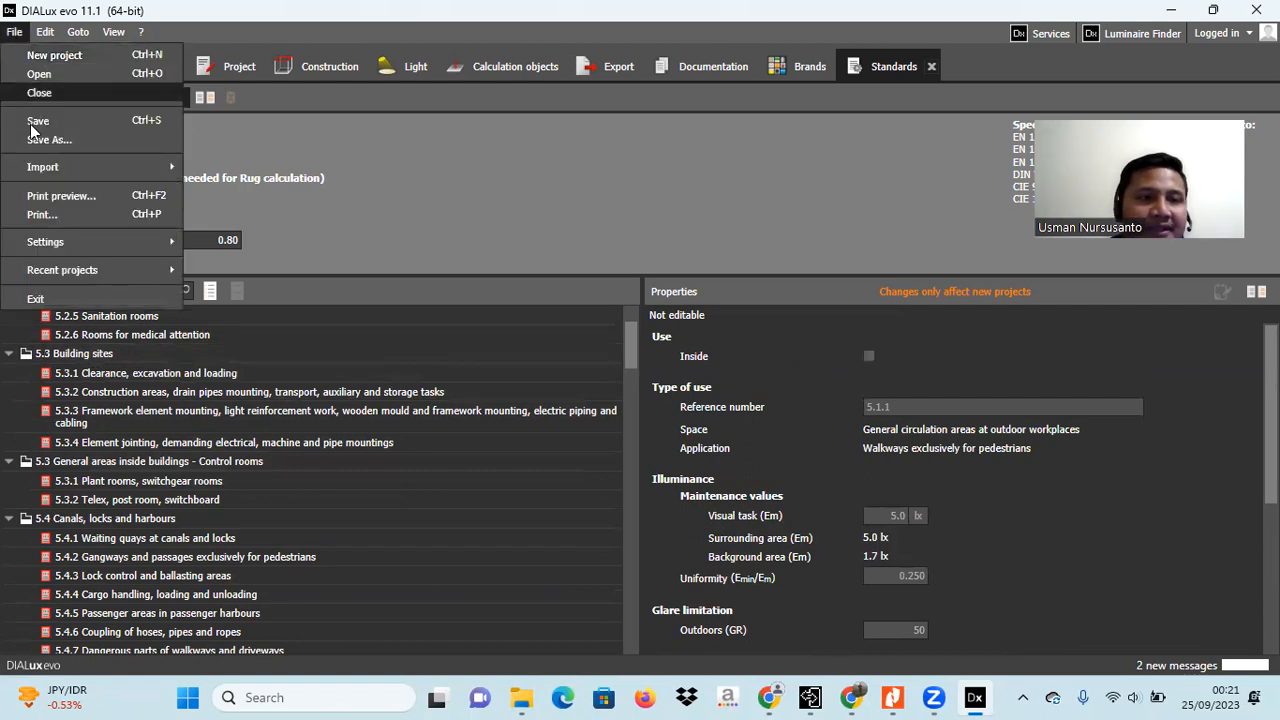
{"action": "mouse_move", "coordinate": [90, 240]}
{"action": "left_click", "coordinate": [219, 242]}
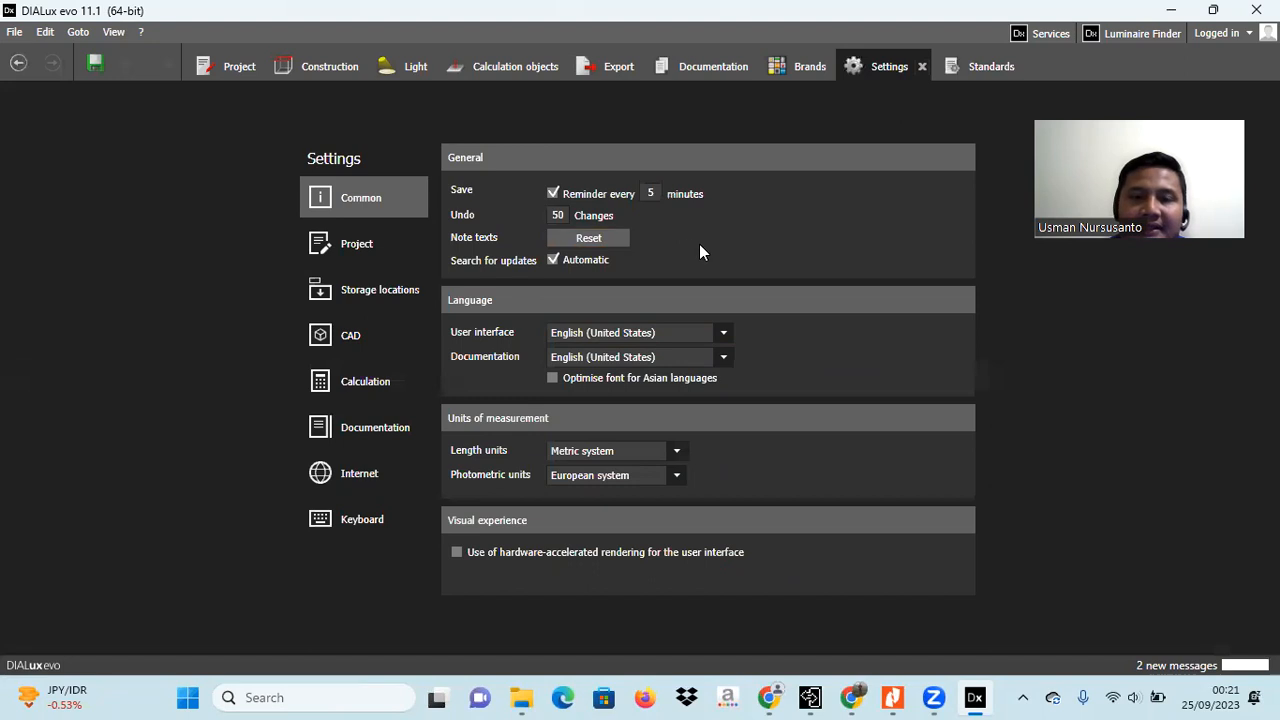
{"action": "double_click", "coordinate": [652, 194]}
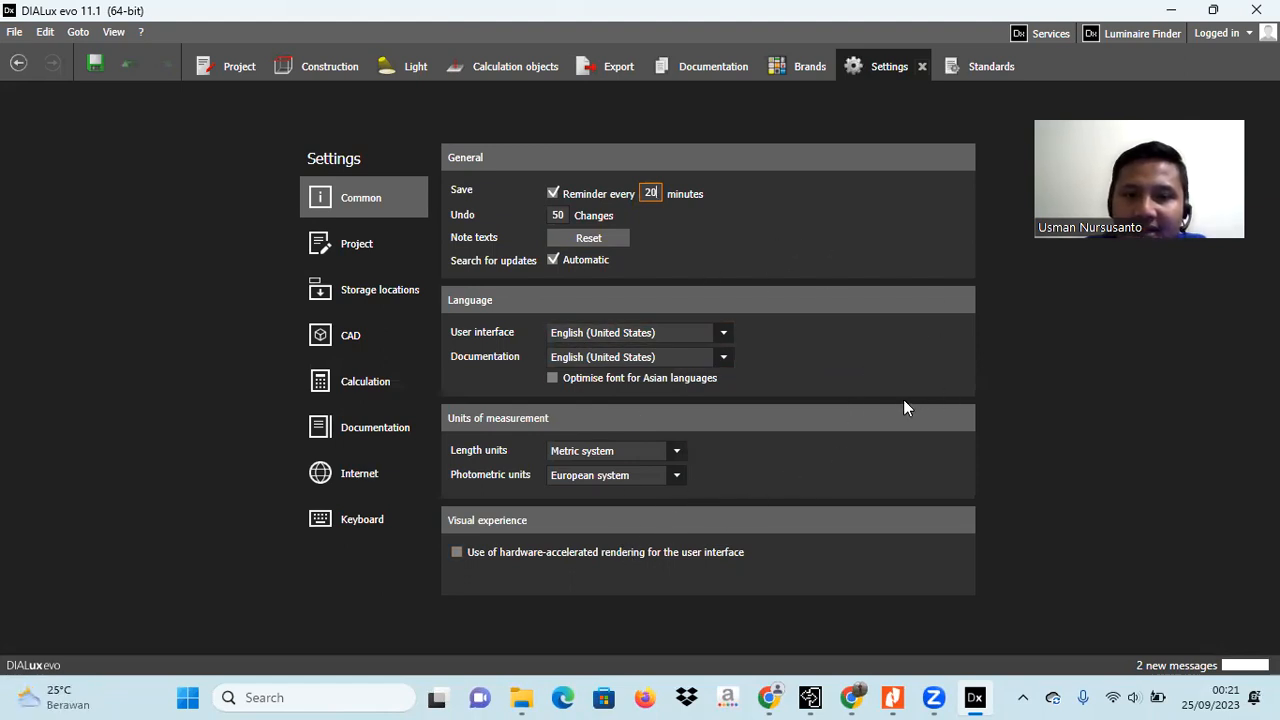
{"action": "left_click", "coordinate": [782, 239]}
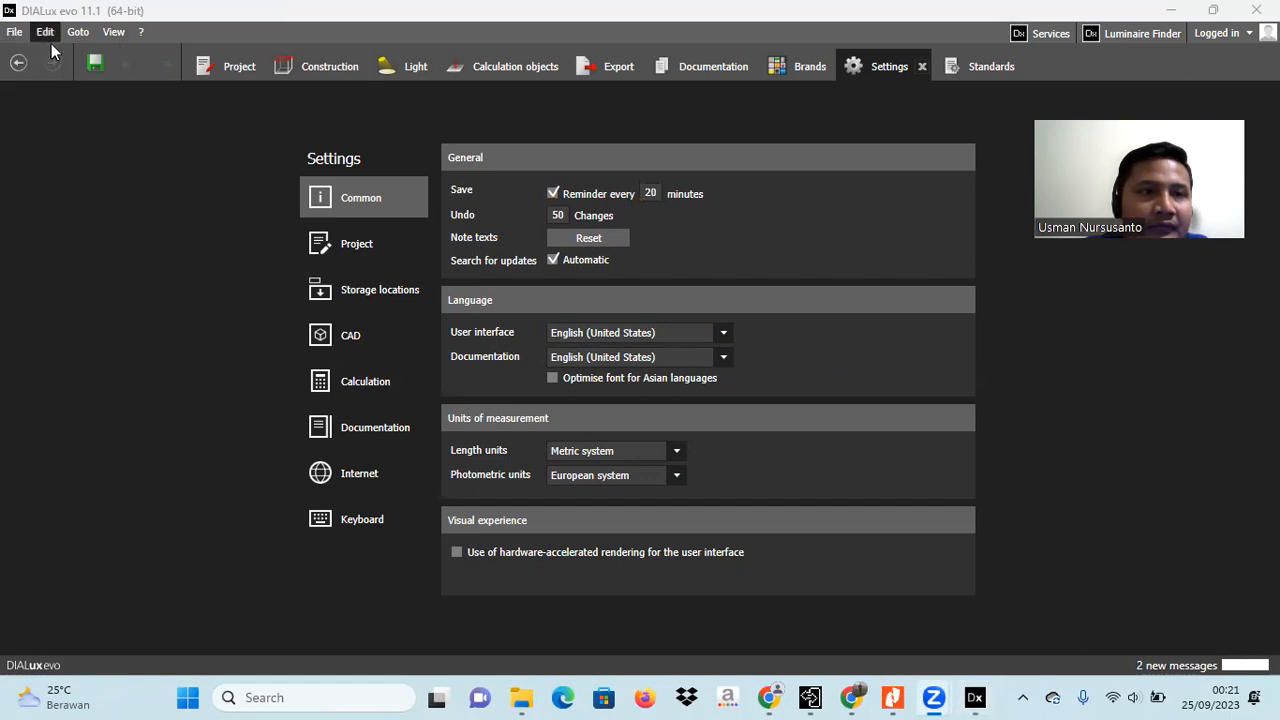
- Return to the construction plan and view Room 1 on its own before going back to the Storey 1 plan
{"action": "left_click", "coordinate": [19, 68]}
{"action": "left_click", "coordinate": [18, 66]}
{"action": "left_click", "coordinate": [19, 60]}
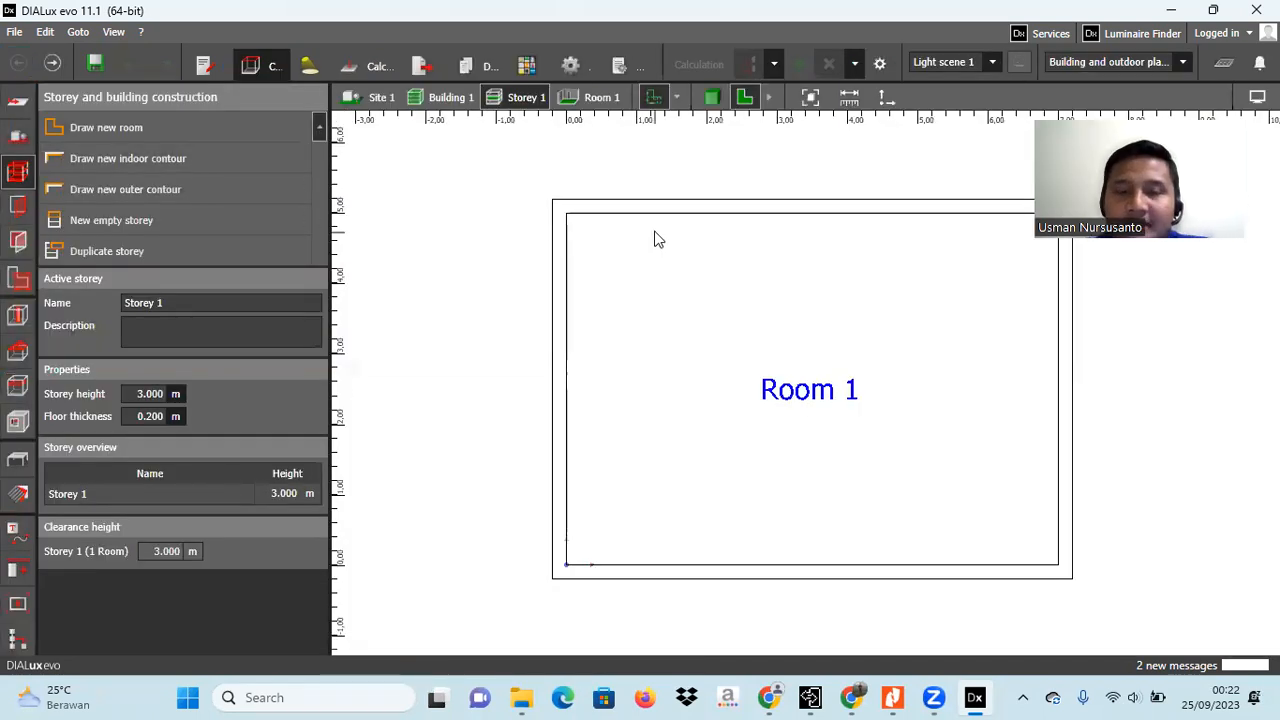
{"action": "left_click", "coordinate": [597, 97]}
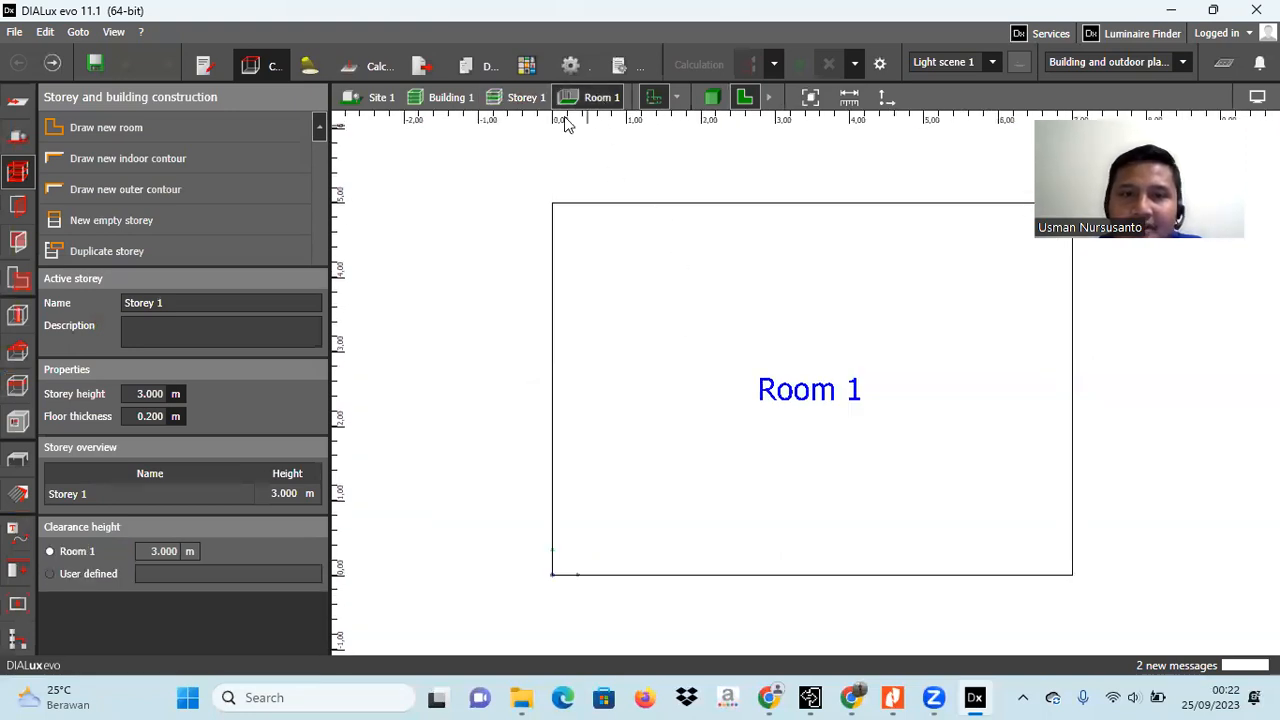
{"action": "left_click", "coordinate": [520, 97]}
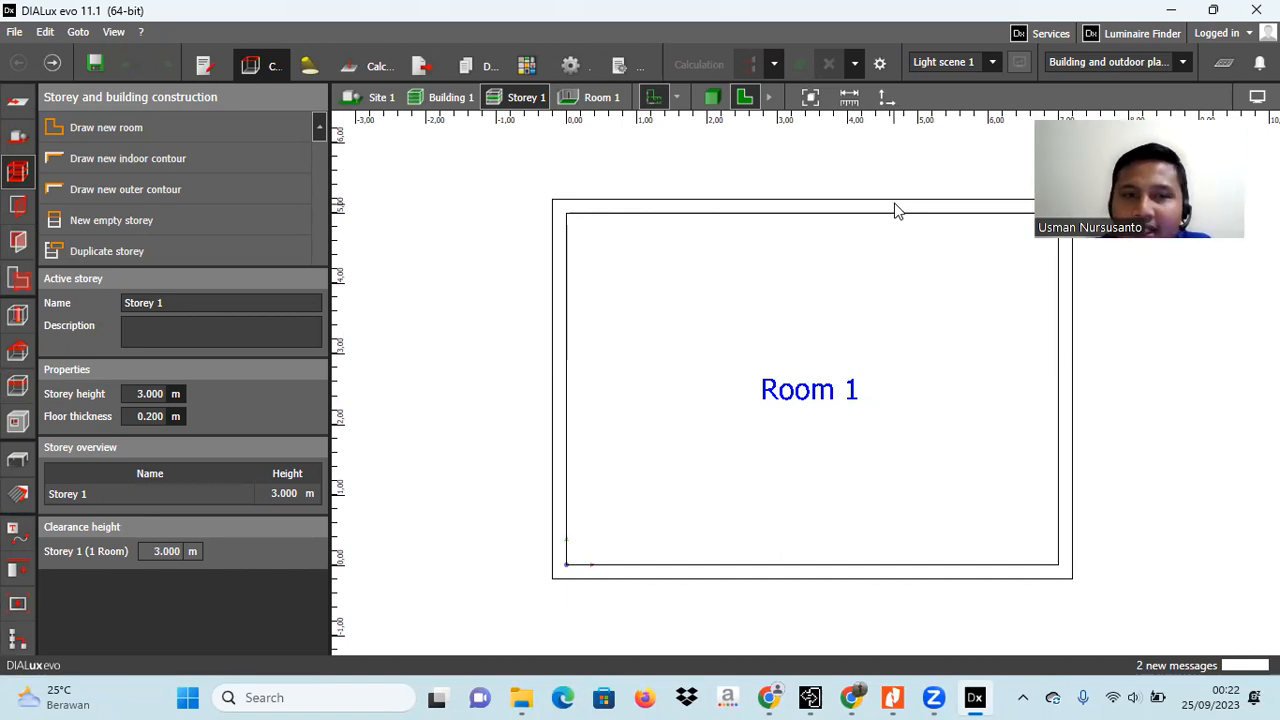
- Look through the available aperture objects and the manufacturers' brand catalogues, and return to the aperture tools for Storey 1
{"action": "left_click", "coordinate": [20, 212]}
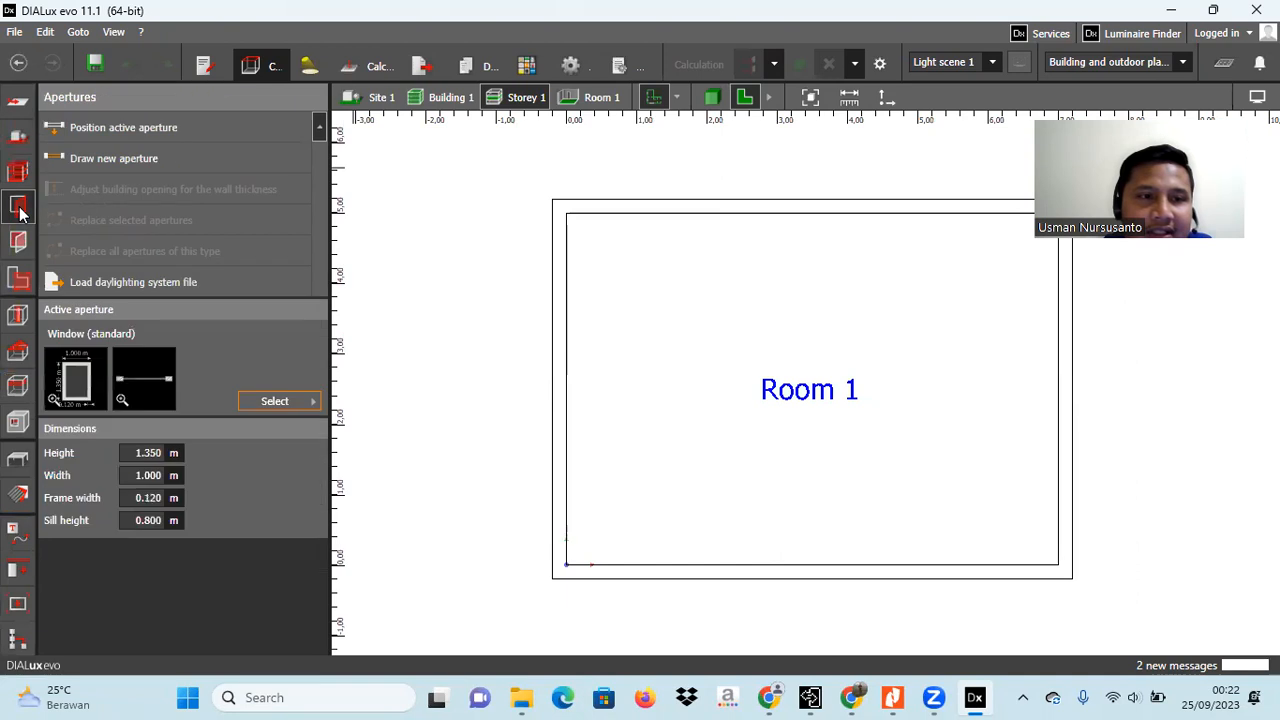
{"action": "left_click", "coordinate": [272, 401]}
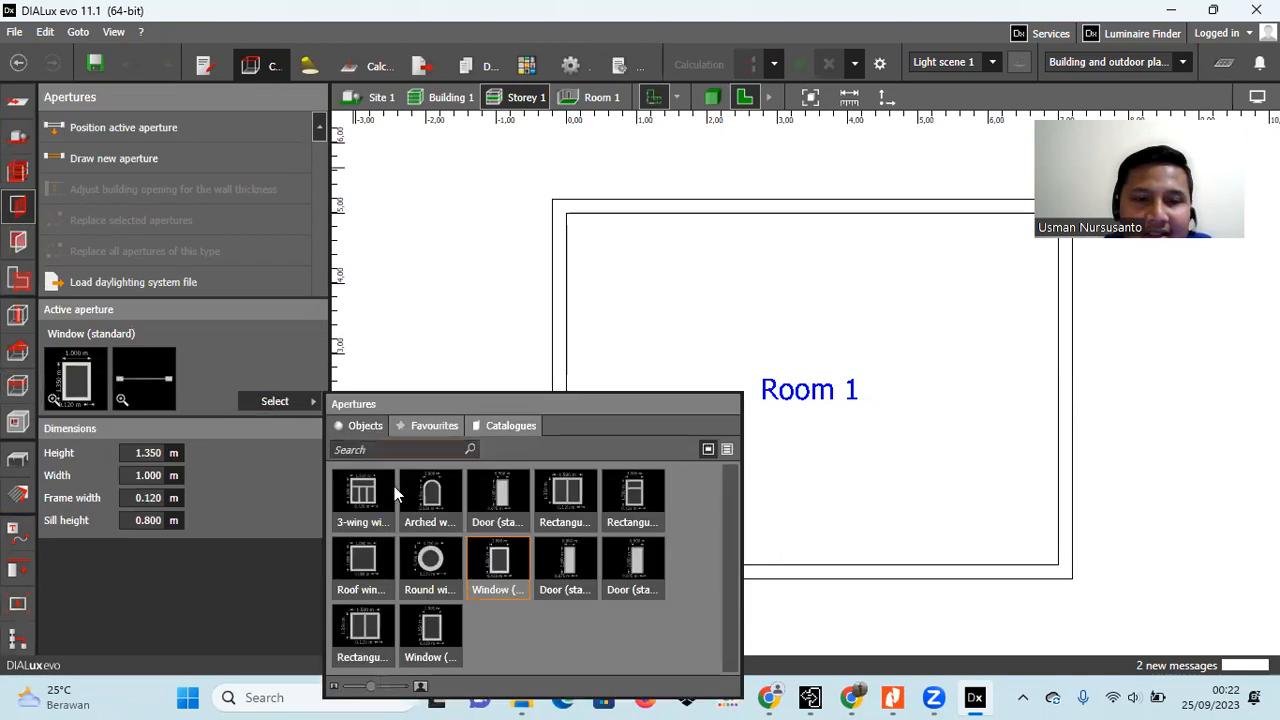
{"action": "left_click", "coordinate": [508, 427]}
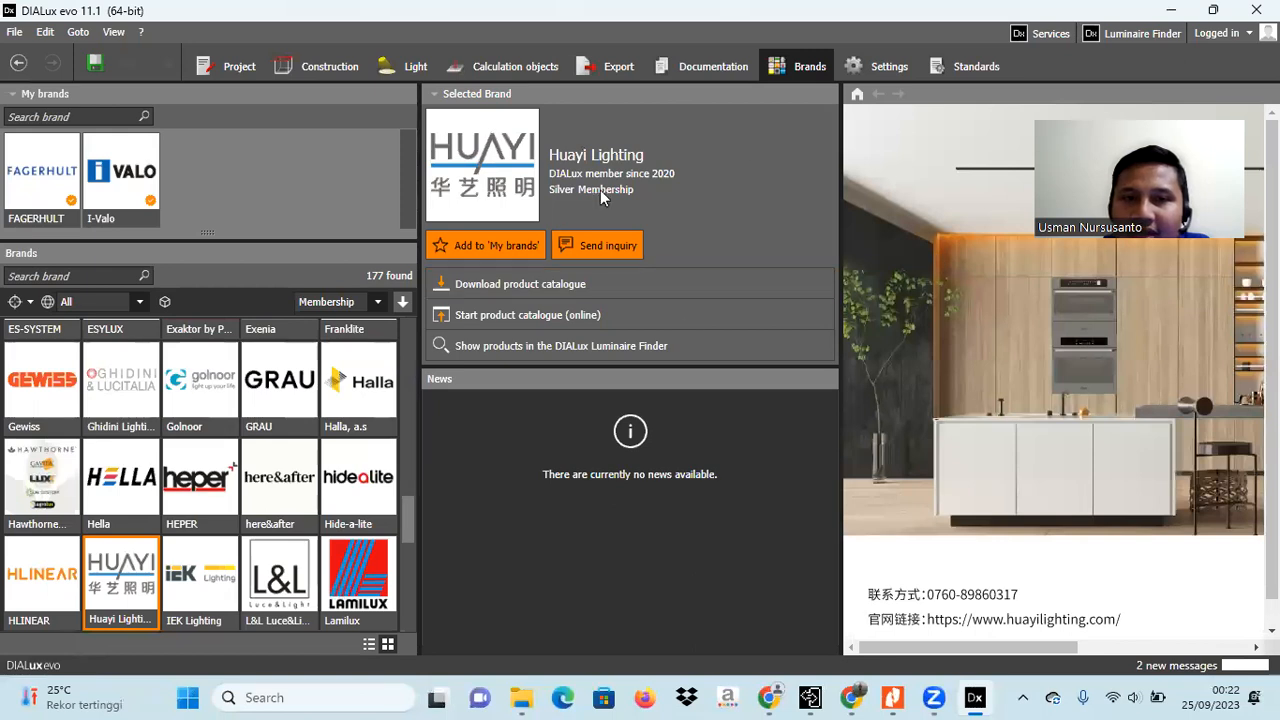
{"action": "scroll", "coordinate": [180, 420], "scroll_direction": "down", "scroll_amount": 3}
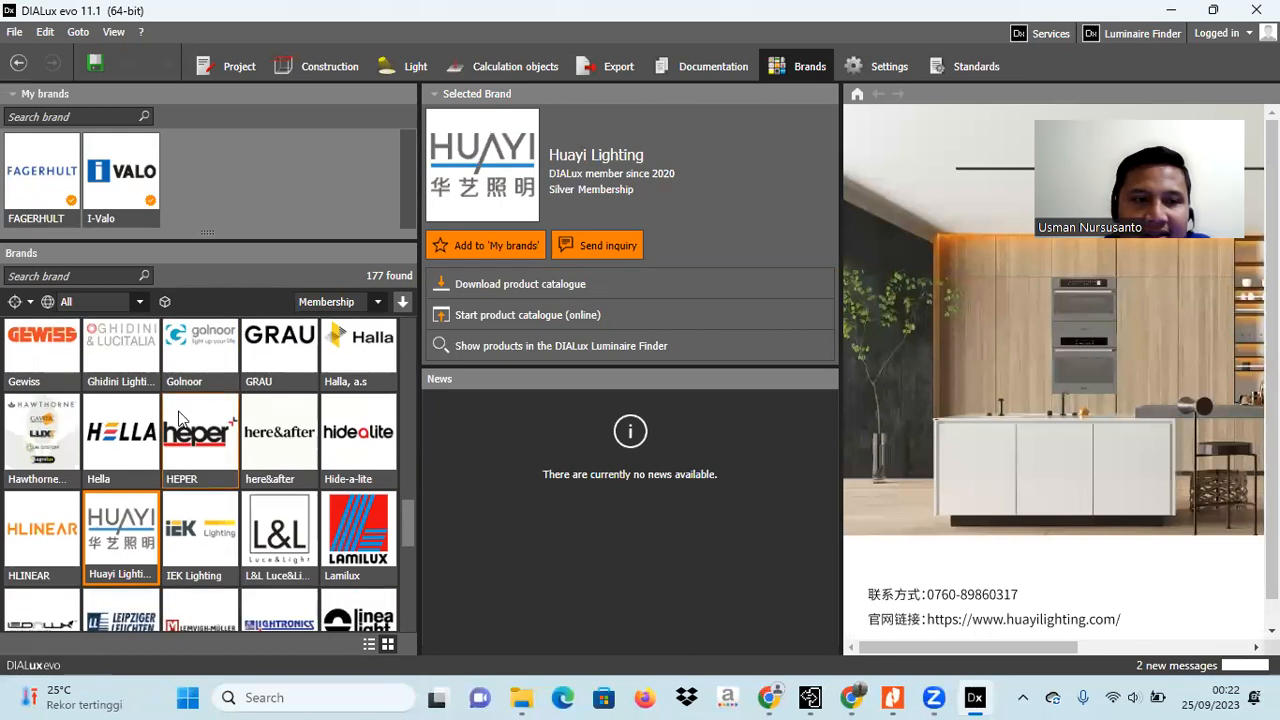
{"action": "scroll", "coordinate": [180, 420], "scroll_direction": "down", "scroll_amount": 20}
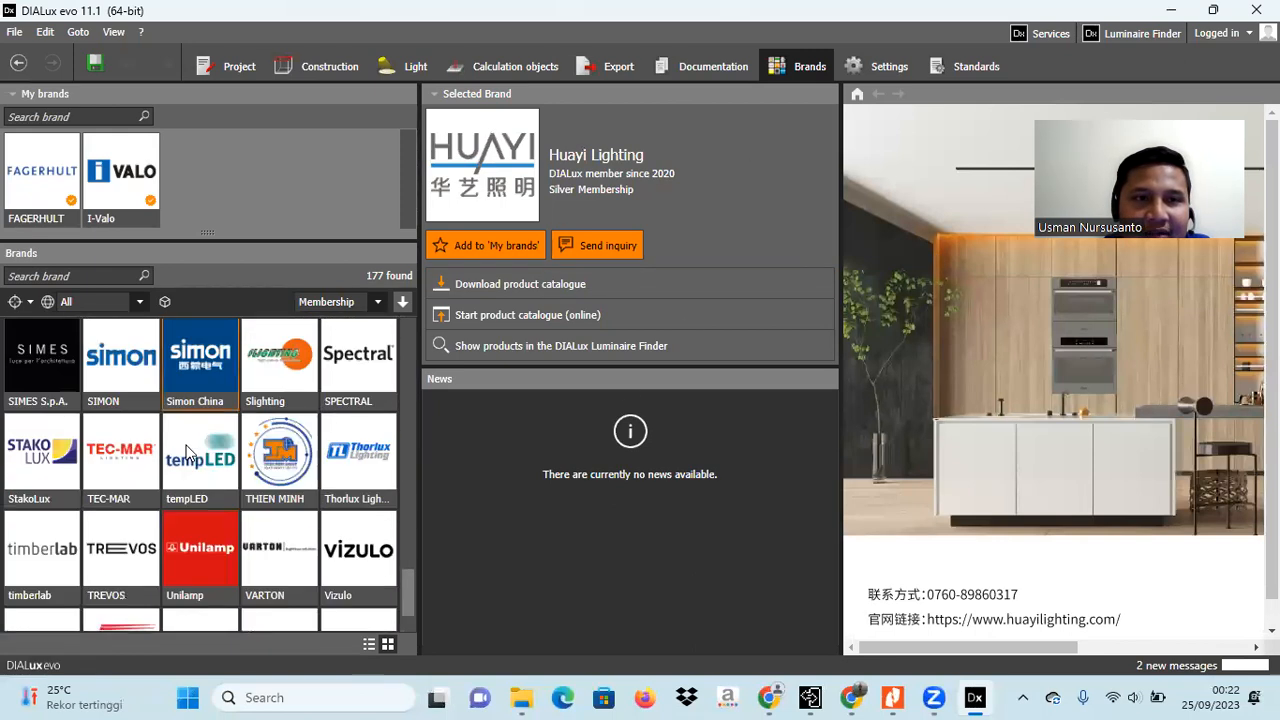
{"action": "scroll", "coordinate": [182, 444], "scroll_direction": "up", "scroll_amount": 20}
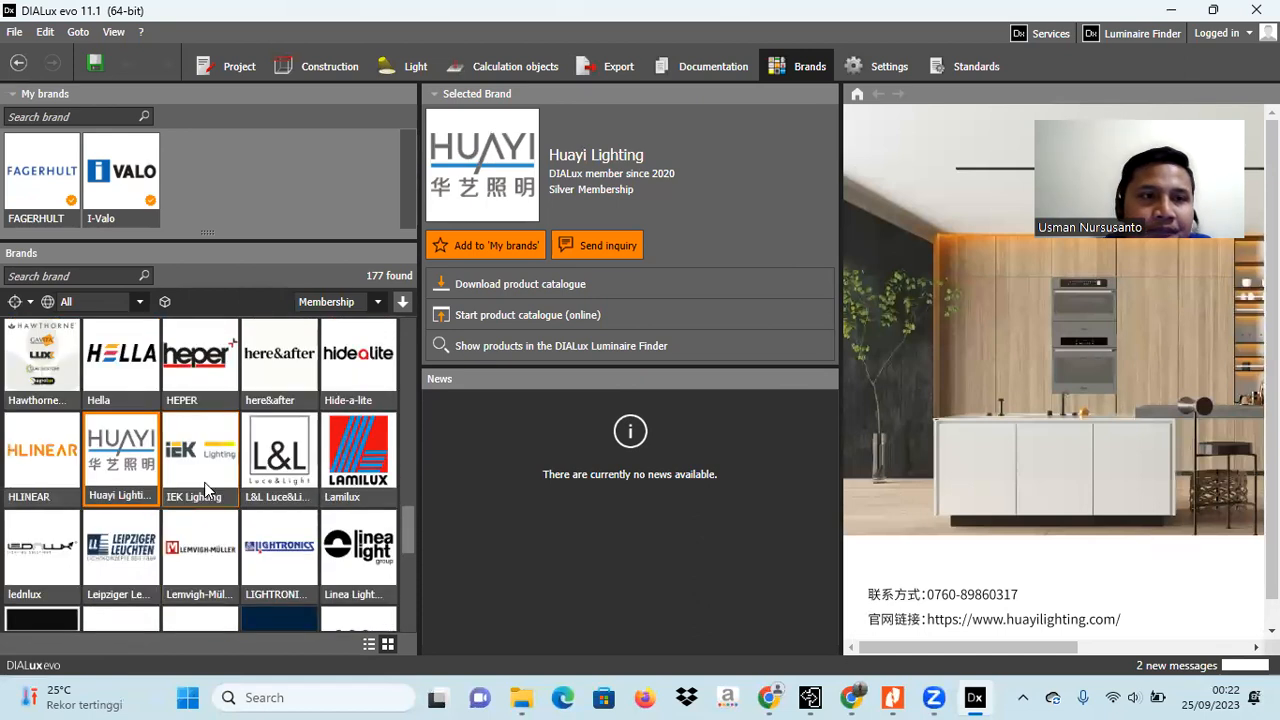
{"action": "left_click", "coordinate": [18, 62]}
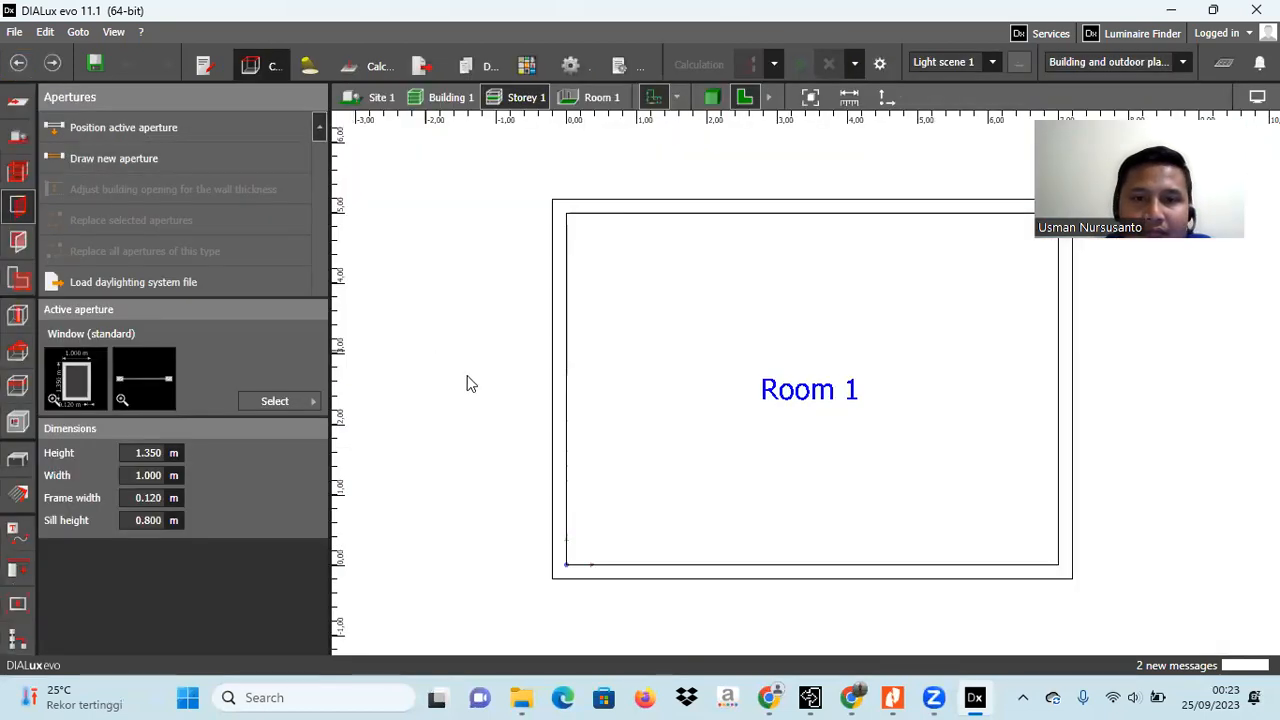
- Place two 1.5 m wide rectangular windows with mullion on the room's upper wall, one towards each end
{"action": "left_click", "coordinate": [300, 400]}
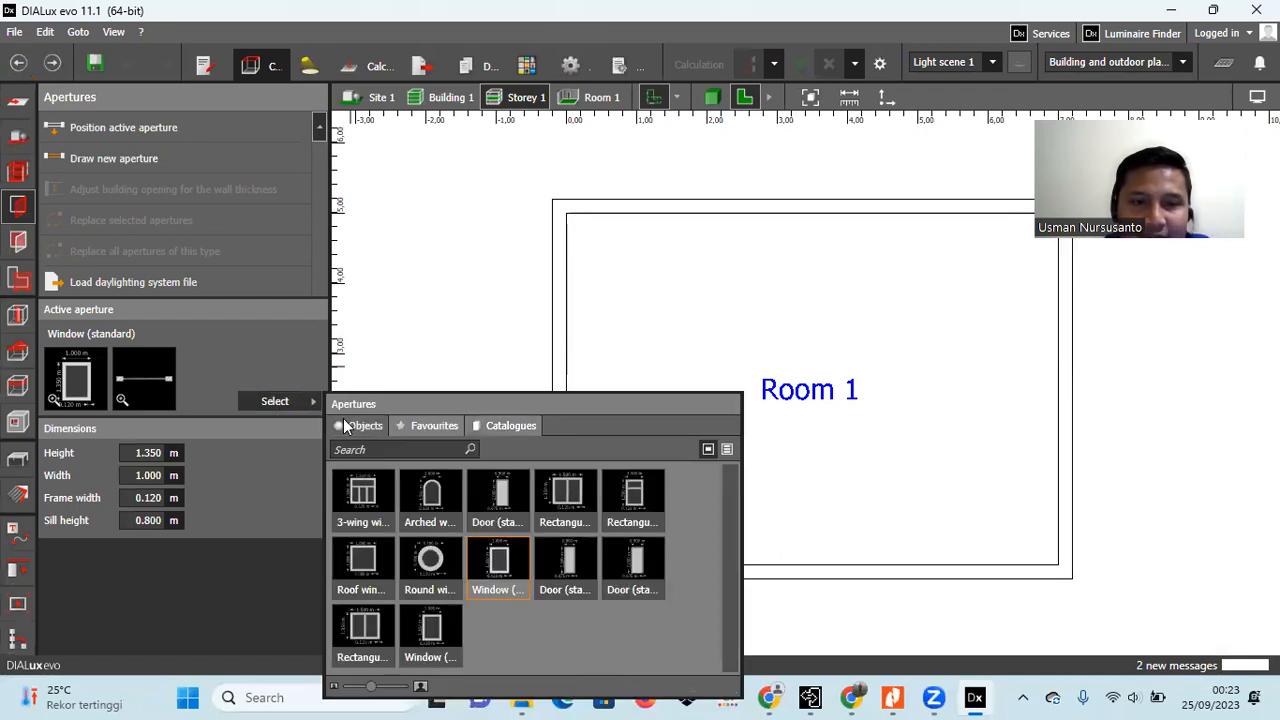
{"action": "left_click", "coordinate": [367, 638]}
{"action": "left_click_drag", "start_coordinate": [369, 639], "coordinate": [689, 206]}
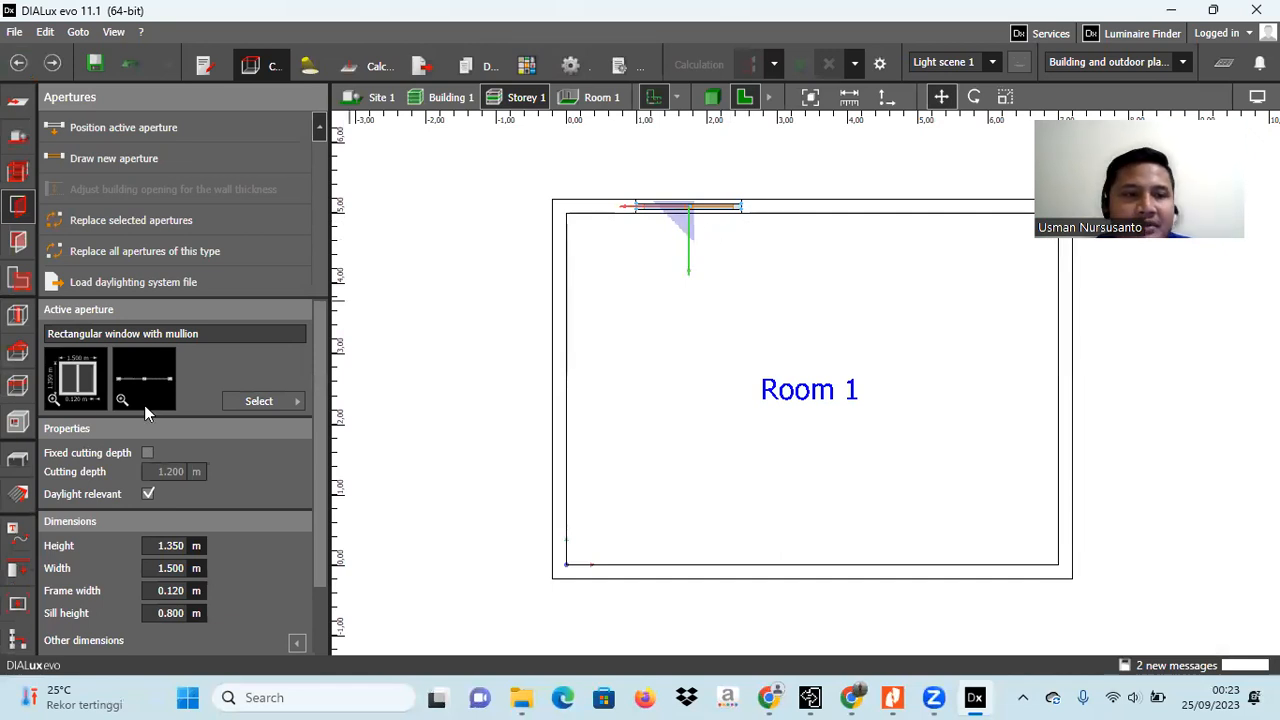
{"action": "left_click_drag", "start_coordinate": [90, 390], "coordinate": [962, 207]}
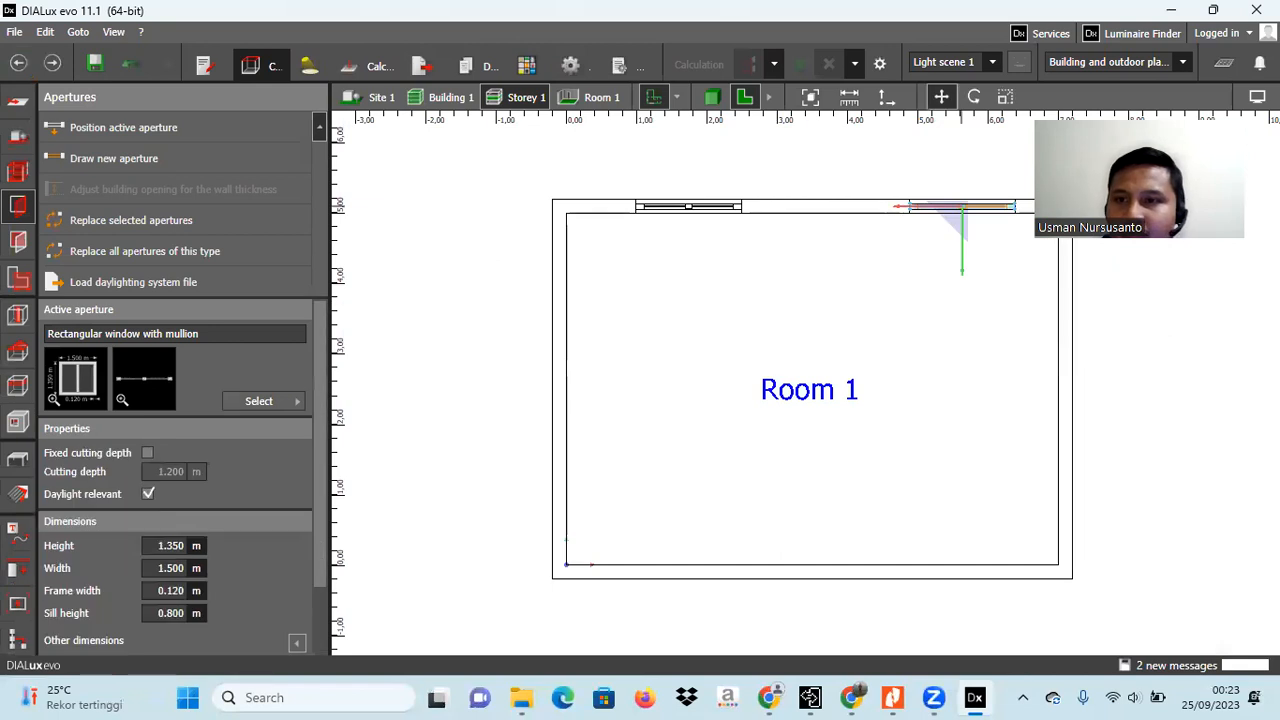
- Move the right window slightly along the upper wall towards the left window, and deselect it
{"action": "left_click", "coordinate": [994, 208]}
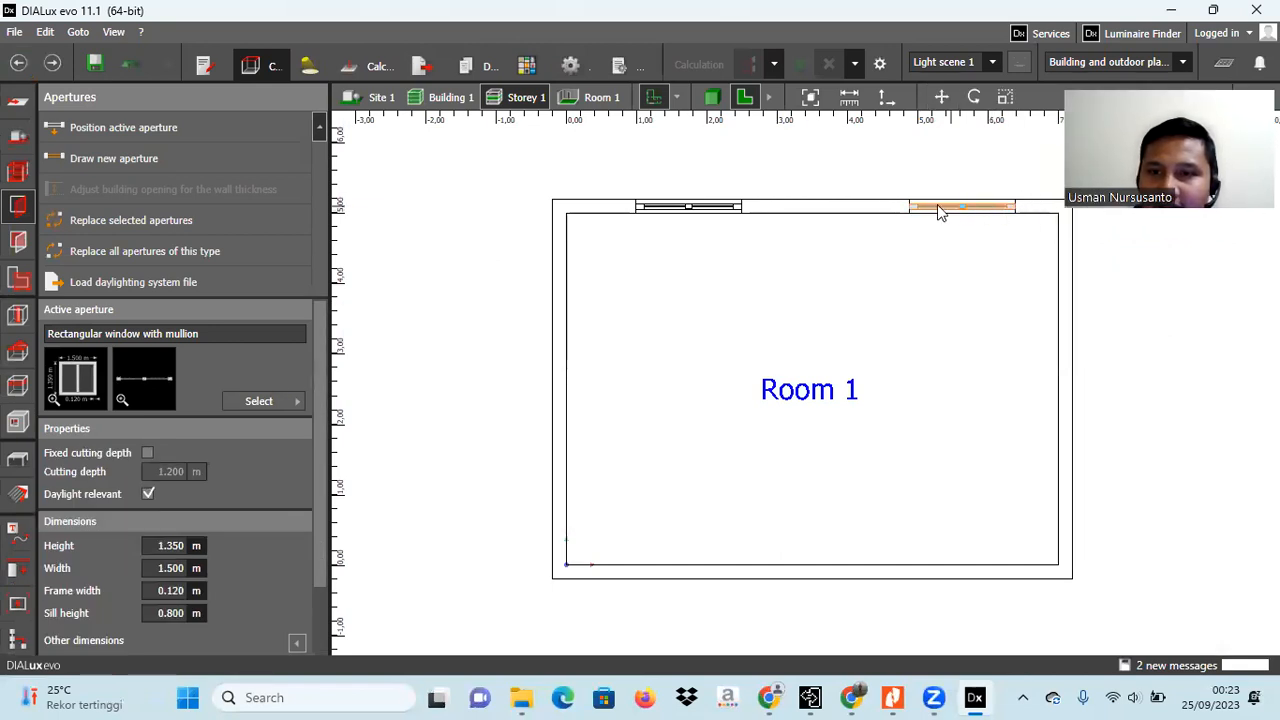
{"action": "left_click", "coordinate": [941, 96]}
{"action": "left_click_drag", "start_coordinate": [893, 207], "coordinate": [885, 210]}
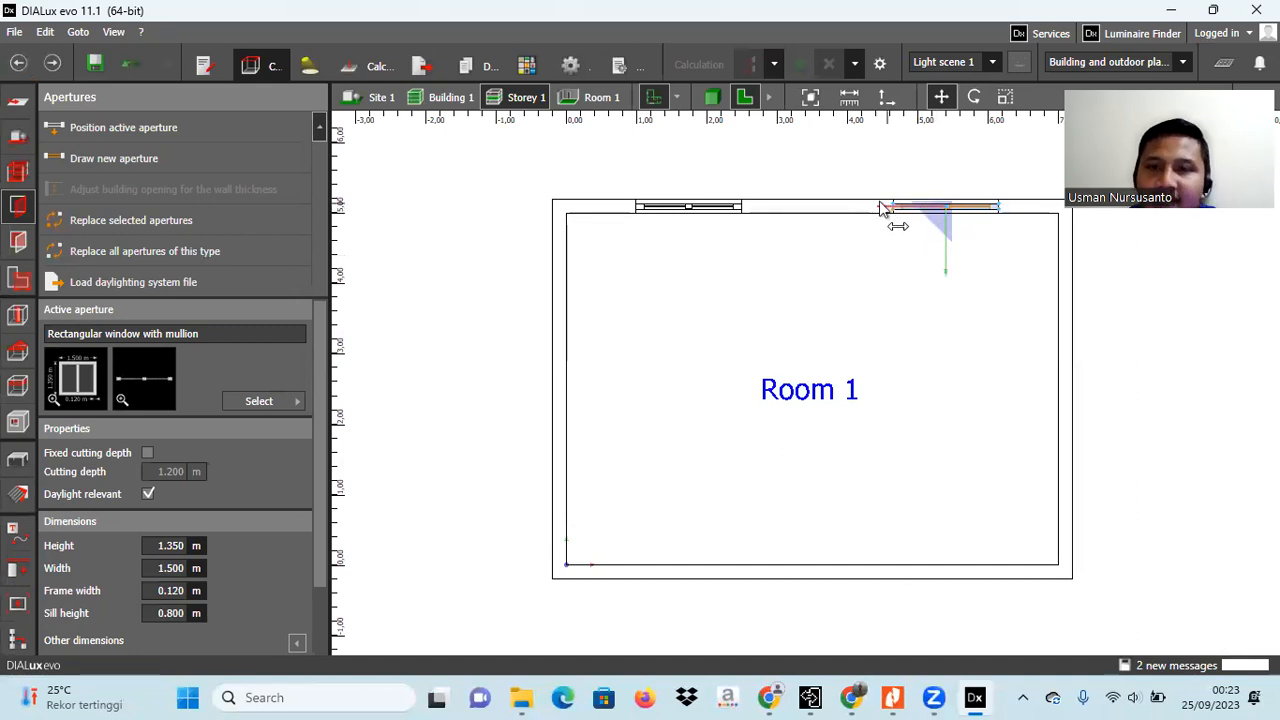
{"action": "left_click_drag", "start_coordinate": [880, 213], "coordinate": [869, 213]}
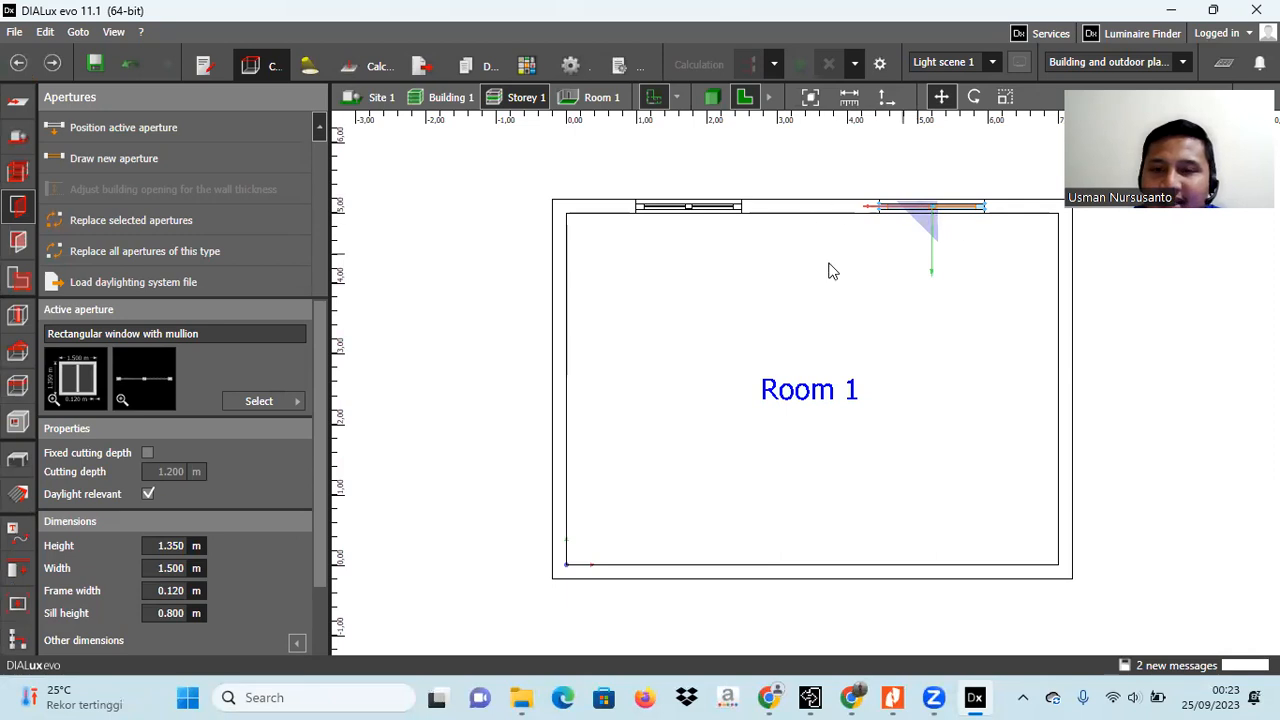
{"action": "left_click", "coordinate": [834, 182]}
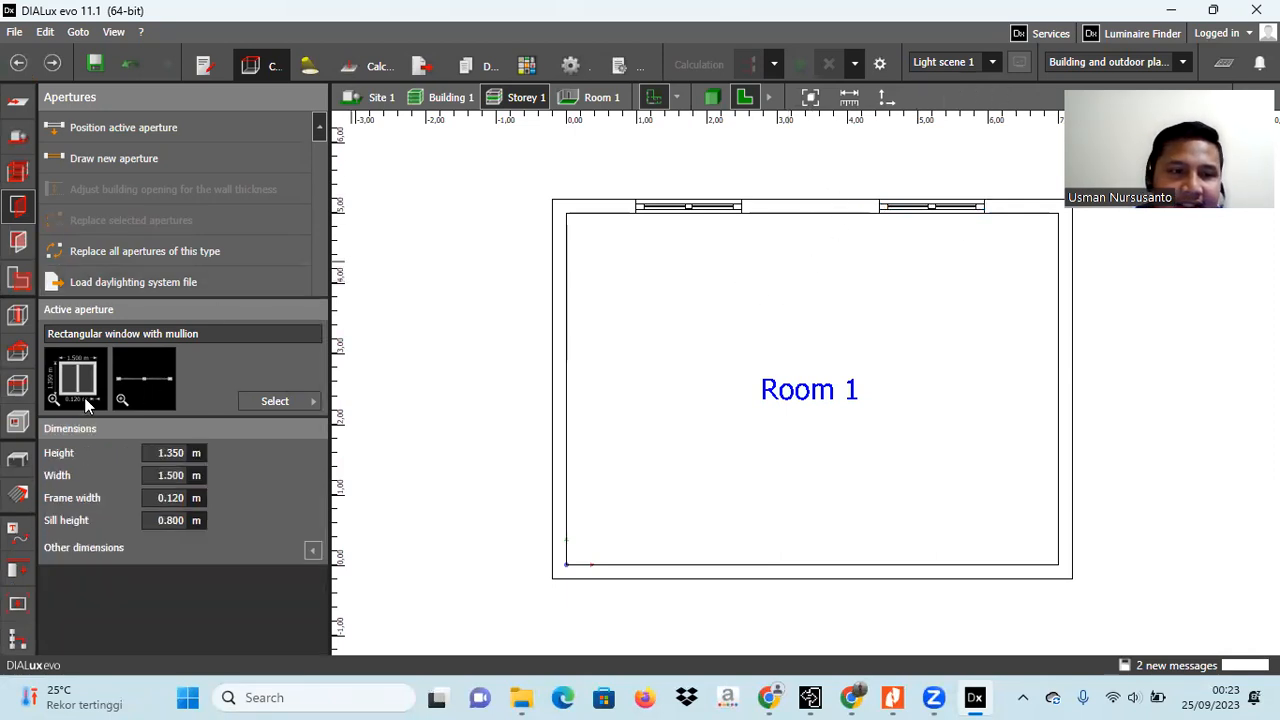
- Place a standard door near the middle of the room's lower wall, at about 3.43 m along X
{"action": "left_click", "coordinate": [268, 400]}
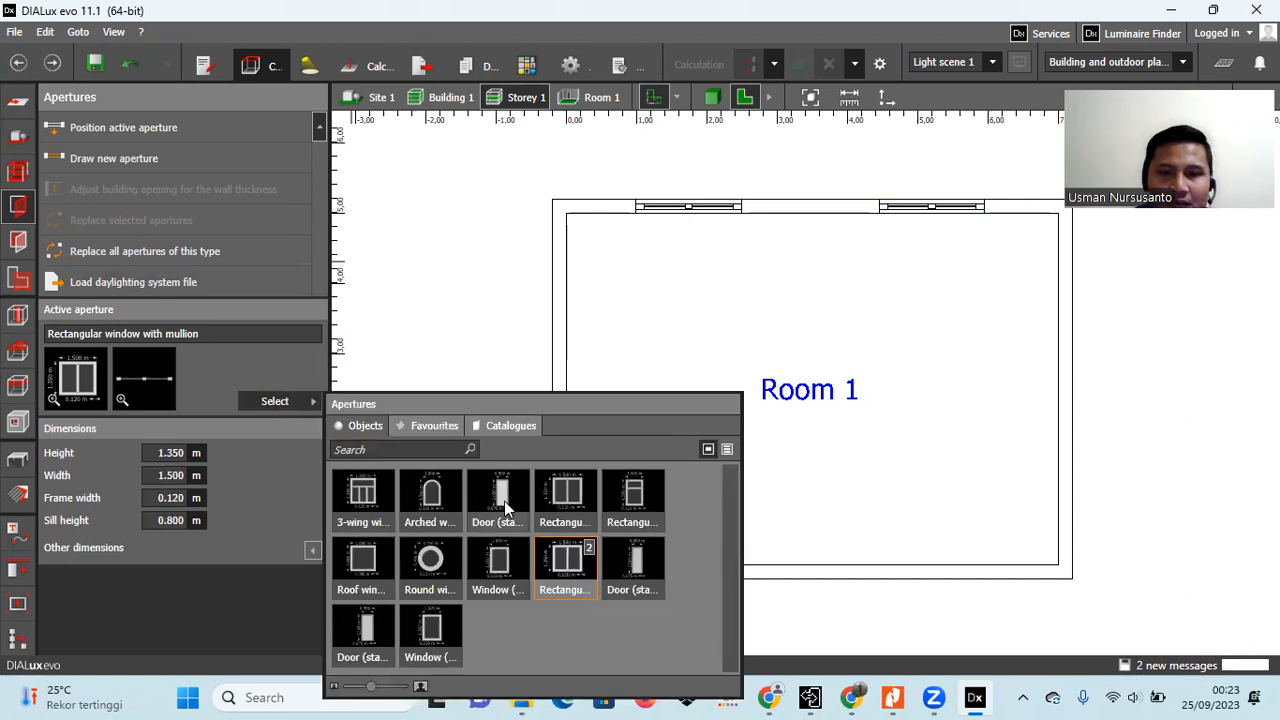
{"action": "left_click", "coordinate": [504, 501]}
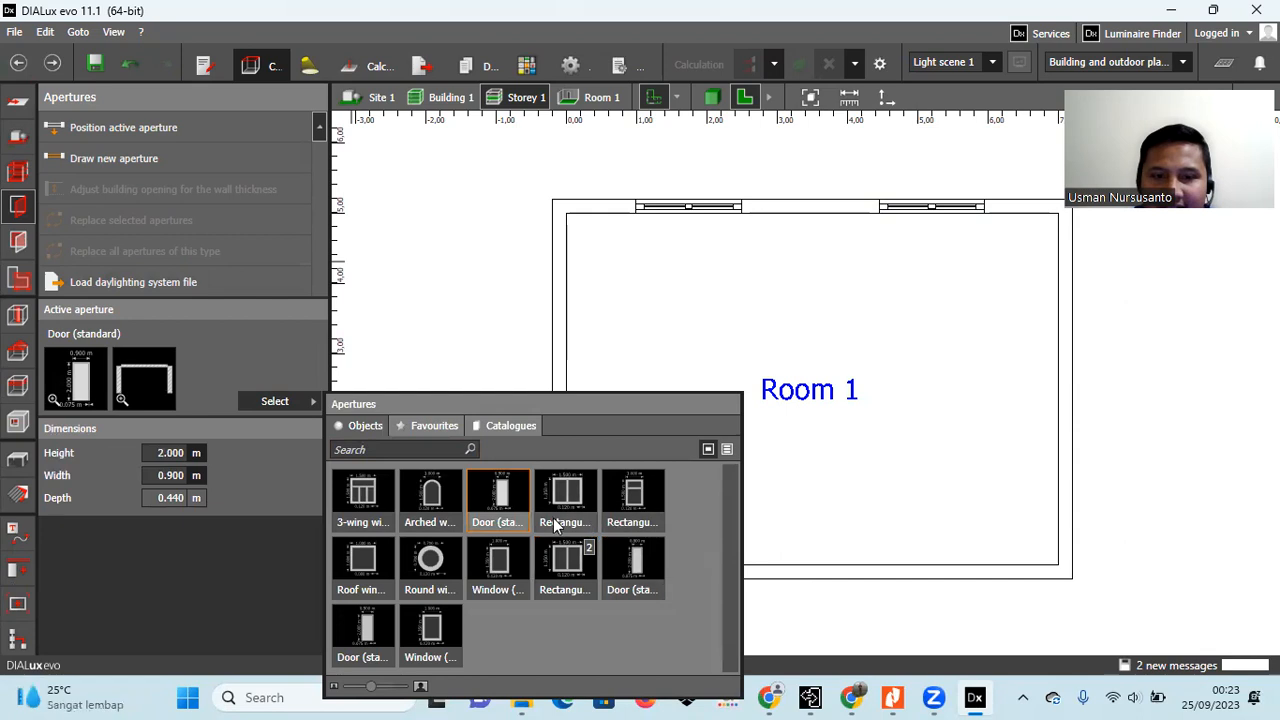
{"action": "left_click_drag", "start_coordinate": [504, 499], "coordinate": [807, 568]}
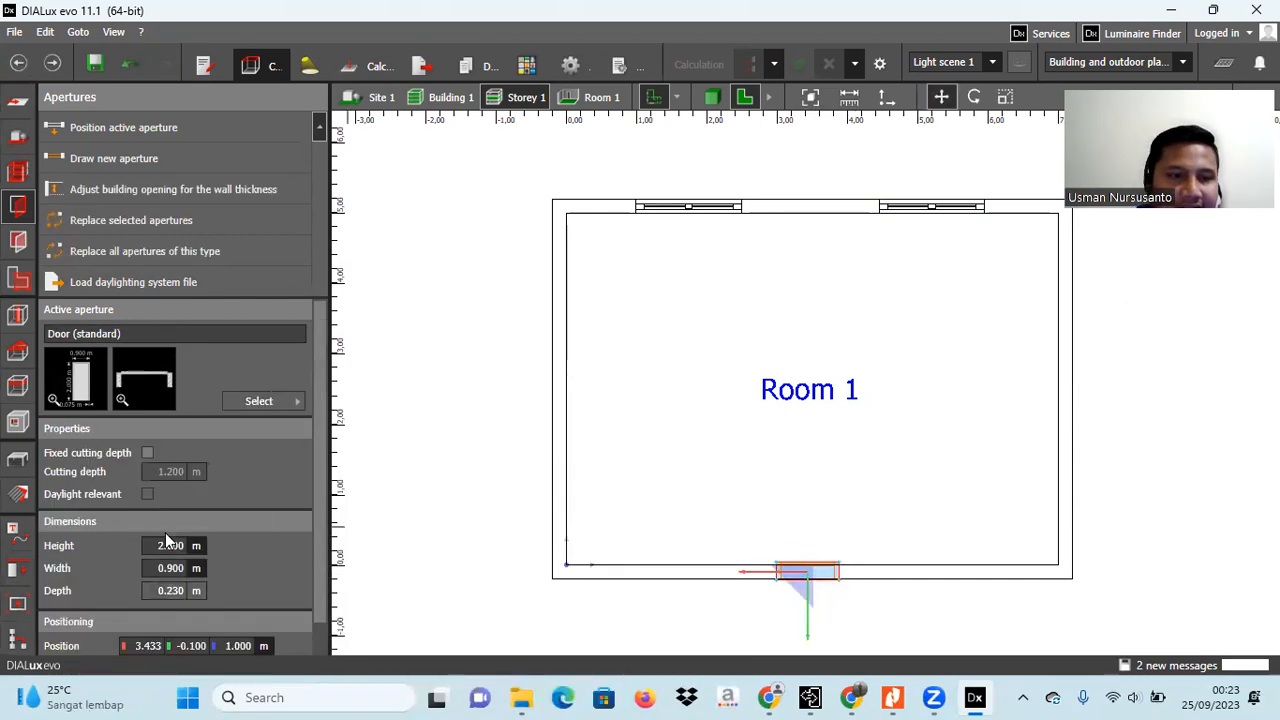
- Set the door's width to 1.5 m
{"action": "left_click", "coordinate": [182, 569]}
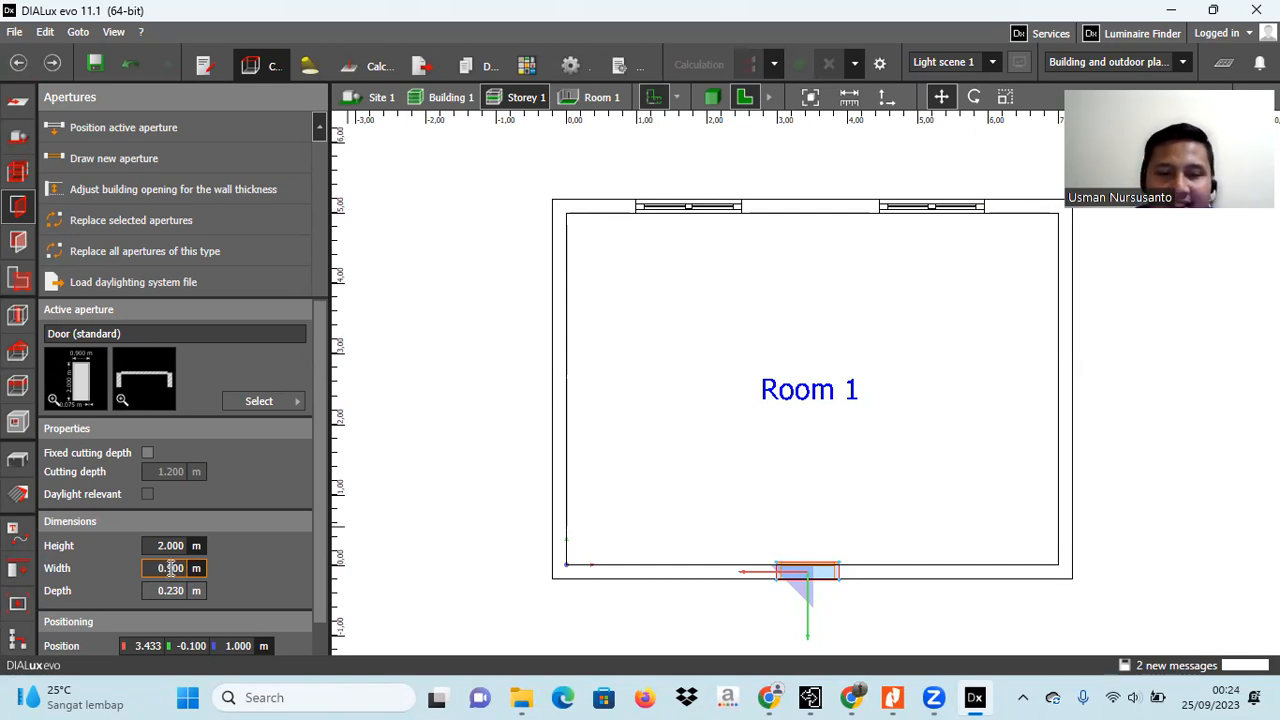
{"action": "double_click", "coordinate": [165, 568]}
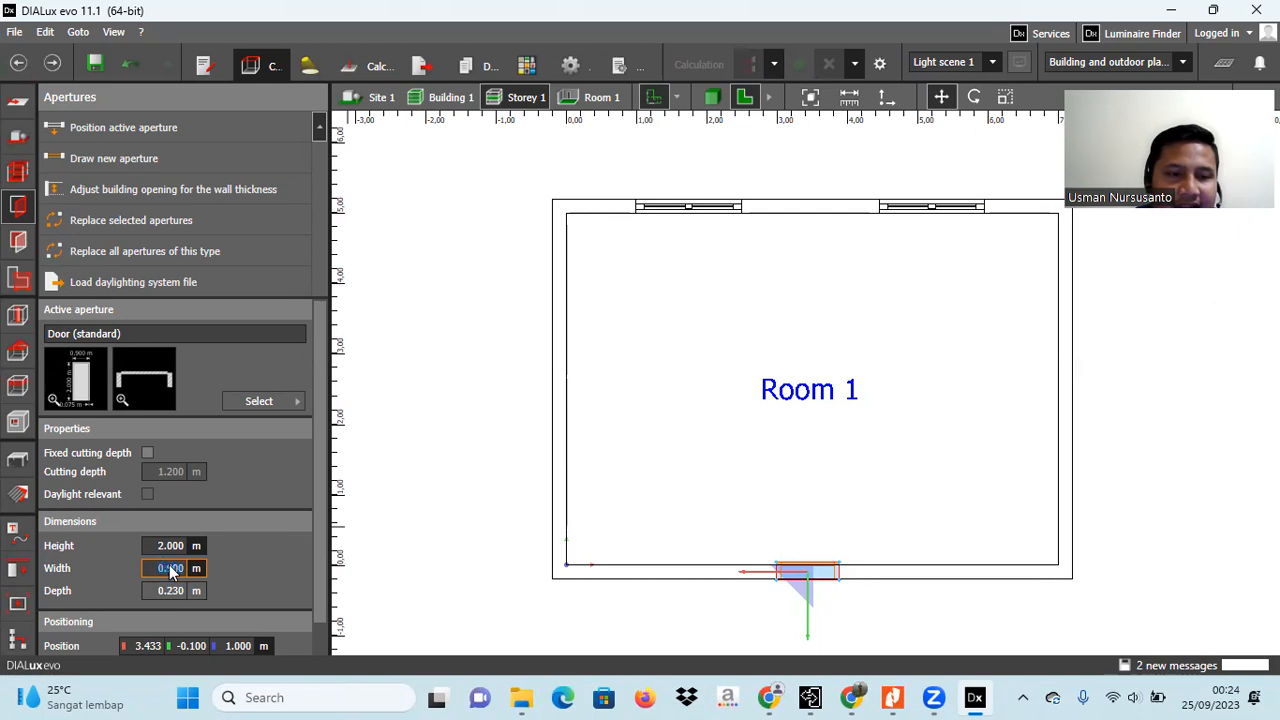
{"action": "type", "text": "1.5"}
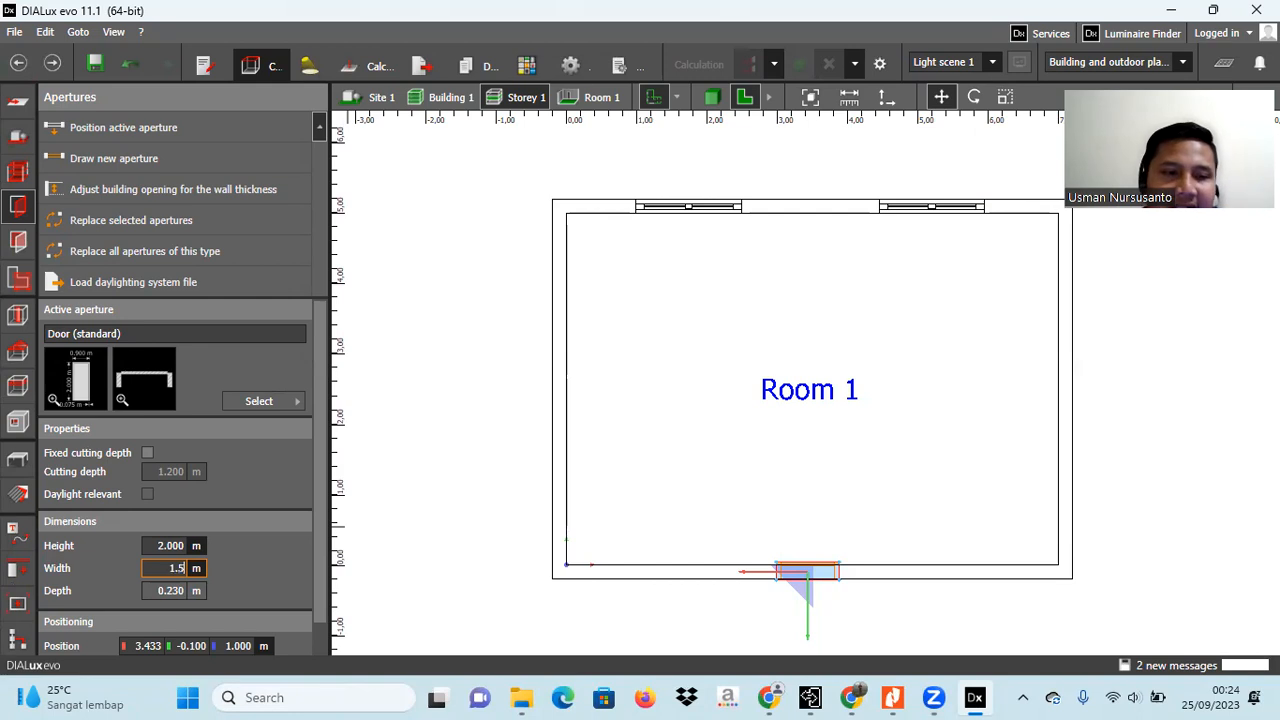
{"action": "double_click", "coordinate": [167, 547]}
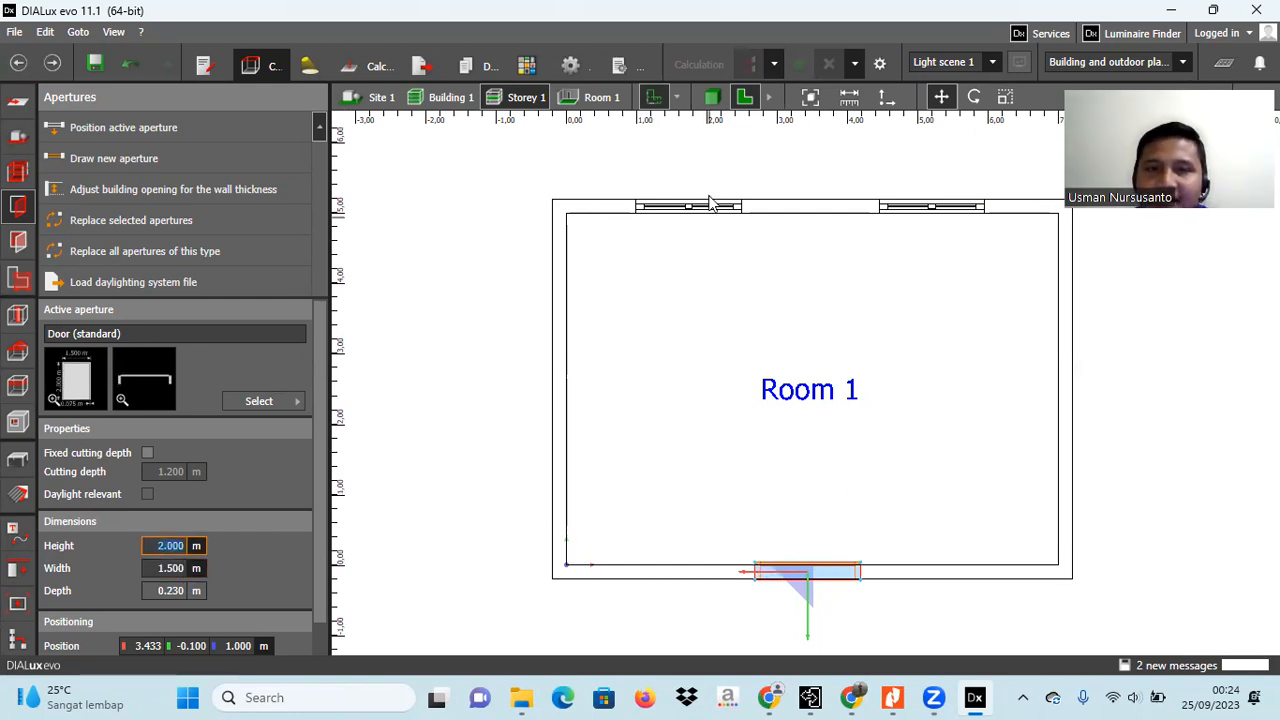
- Lower the selected door in the 3D view to a Z position of 0.8 m
{"action": "left_click", "coordinate": [712, 97]}
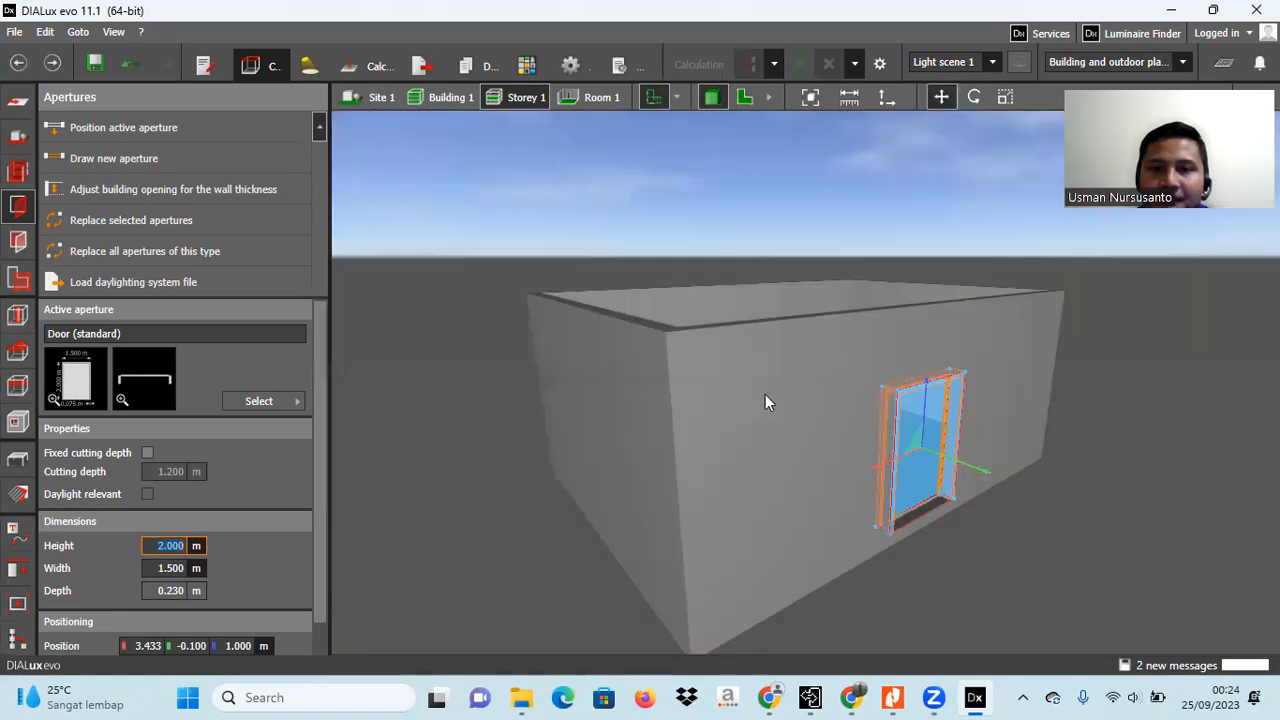
{"action": "right_click_drag", "start_coordinate": [755, 416], "coordinate": [508, 456]}
{"action": "right_click_drag", "start_coordinate": [761, 503], "coordinate": [767, 462]}
{"action": "left_click", "coordinate": [714, 413]}
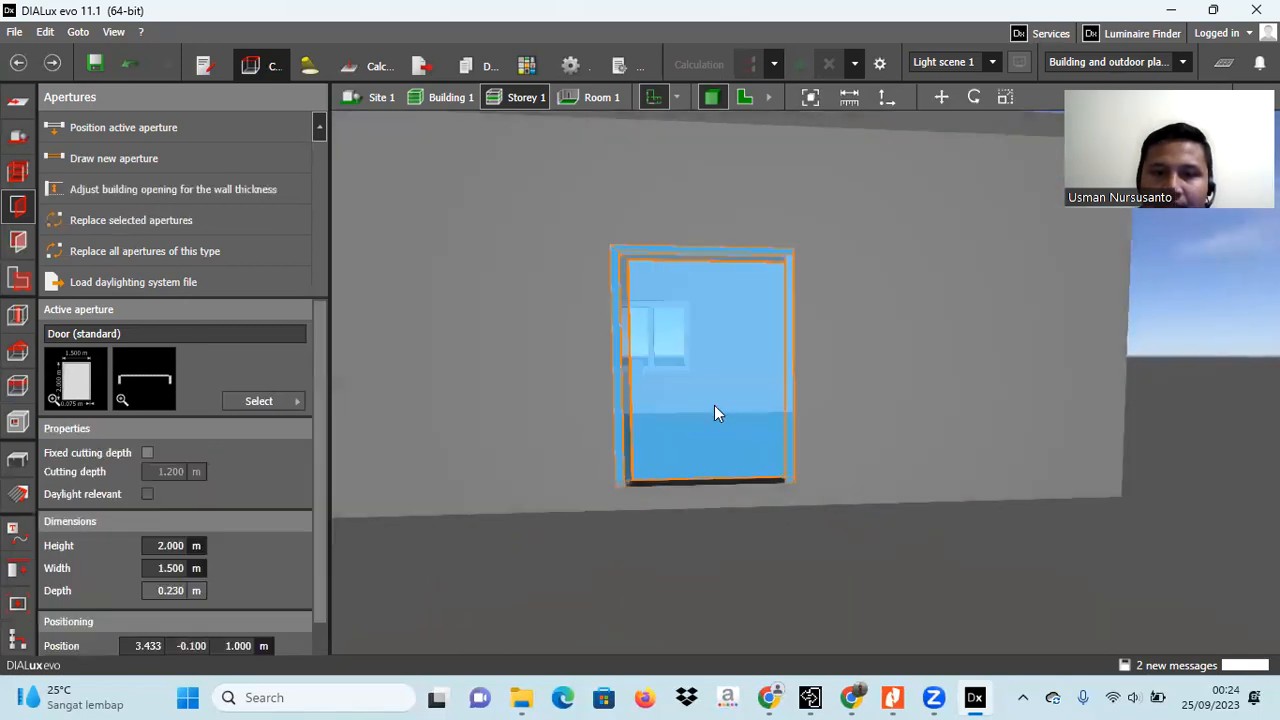
{"action": "left_click", "coordinate": [944, 98]}
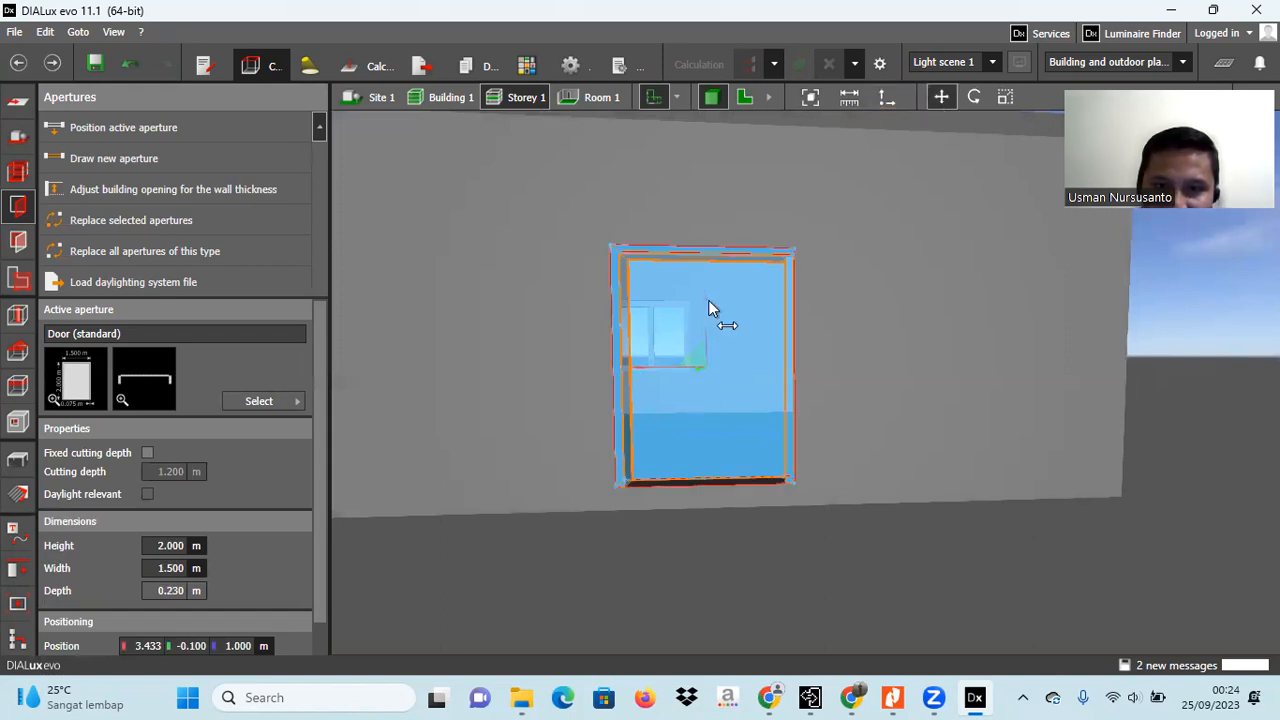
{"action": "left_click_drag", "start_coordinate": [708, 302], "coordinate": [709, 318]}
{"action": "right_click_drag", "start_coordinate": [570, 407], "coordinate": [767, 323]}
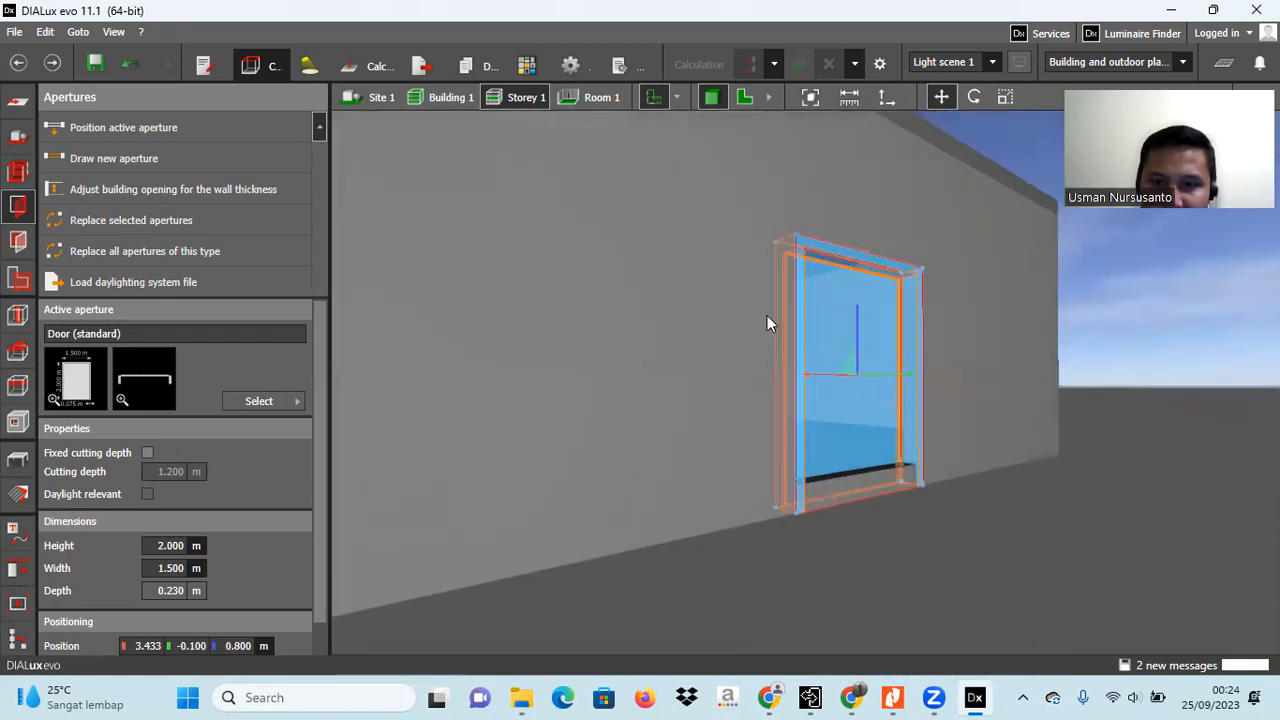
{"action": "left_click_drag", "start_coordinate": [857, 307], "coordinate": [853, 324]}
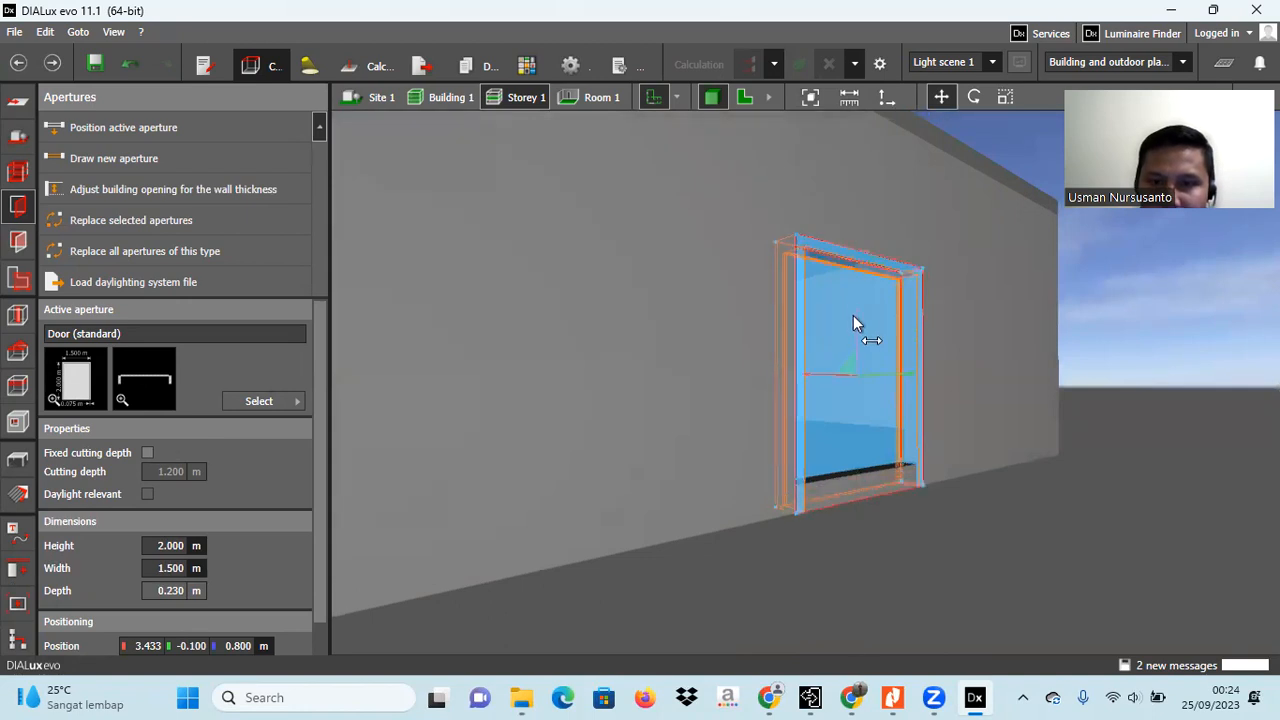
{"action": "left_click_drag", "start_coordinate": [900, 525], "coordinate": [1031, 440]}
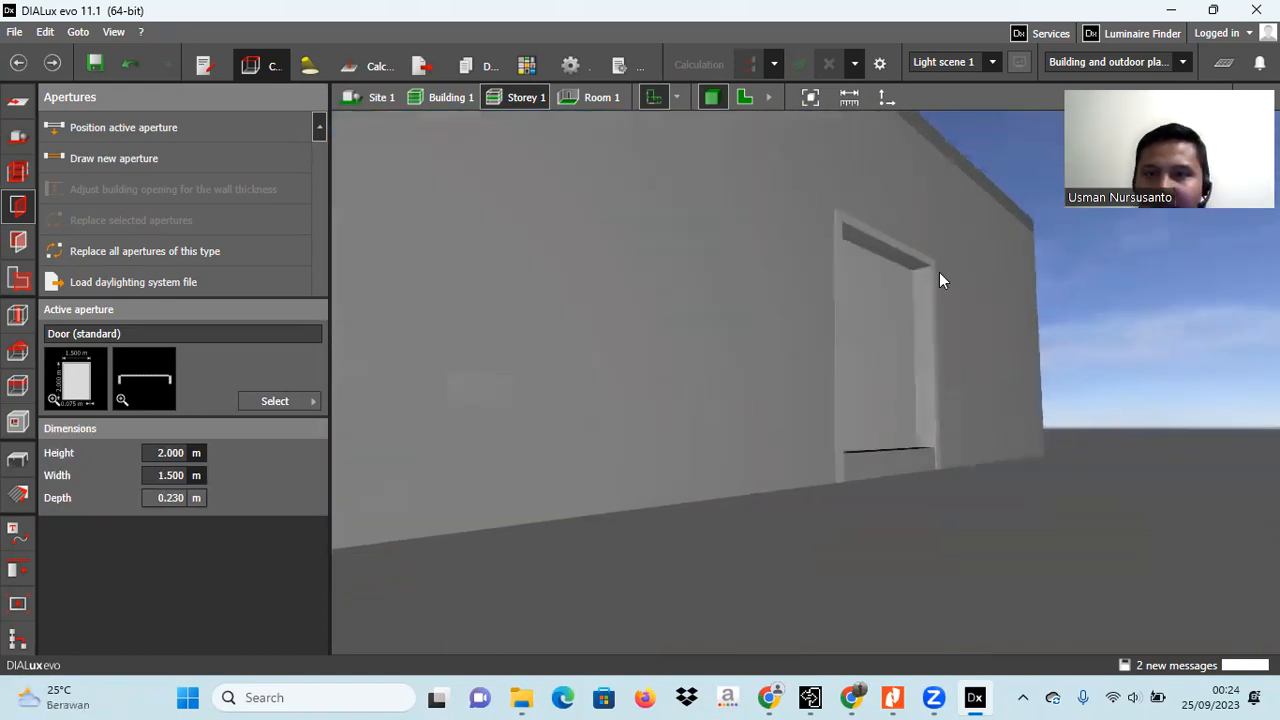
{"action": "left_click", "coordinate": [879, 280]}
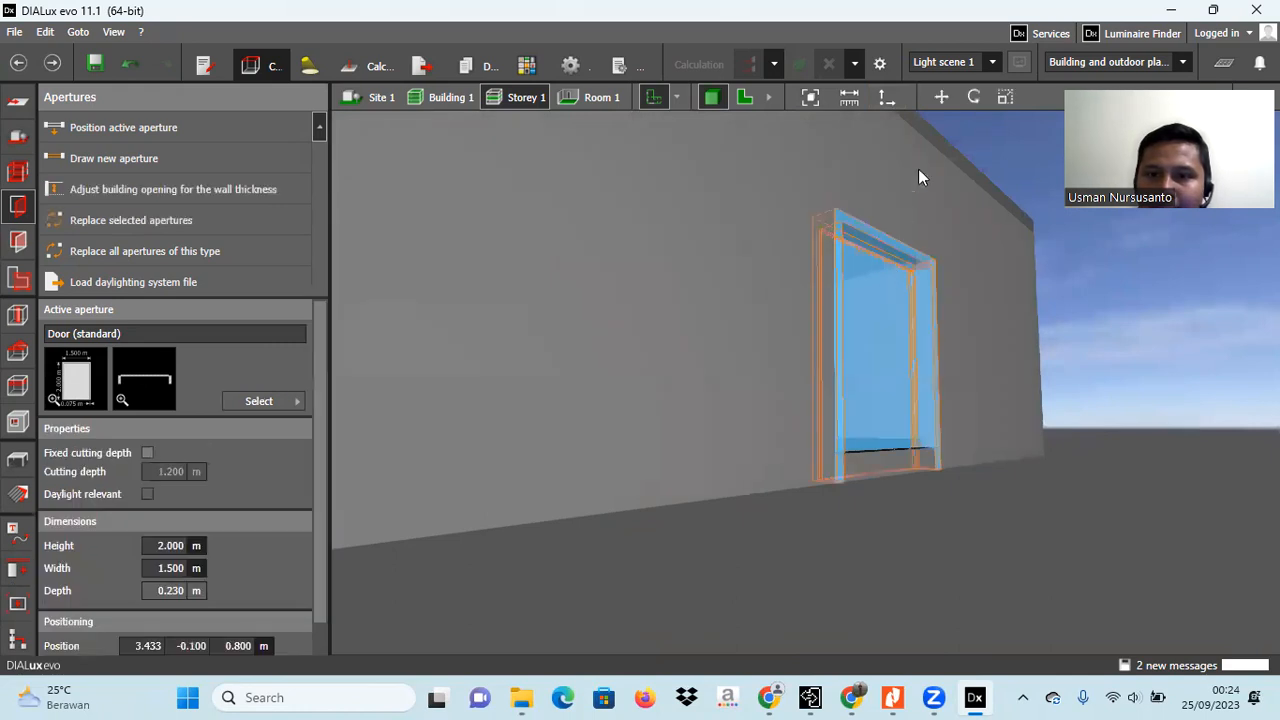
{"action": "left_click", "coordinate": [940, 98]}
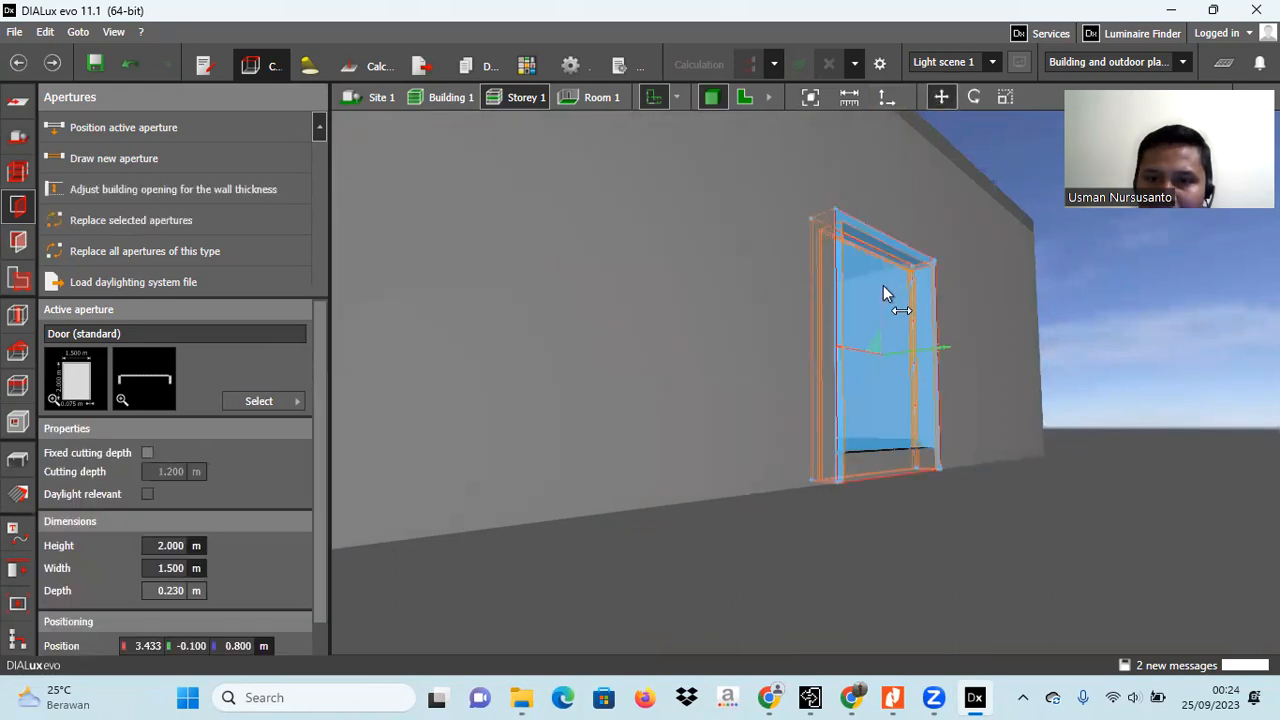
{"action": "left_click_drag", "start_coordinate": [879, 510], "coordinate": [750, 455]}
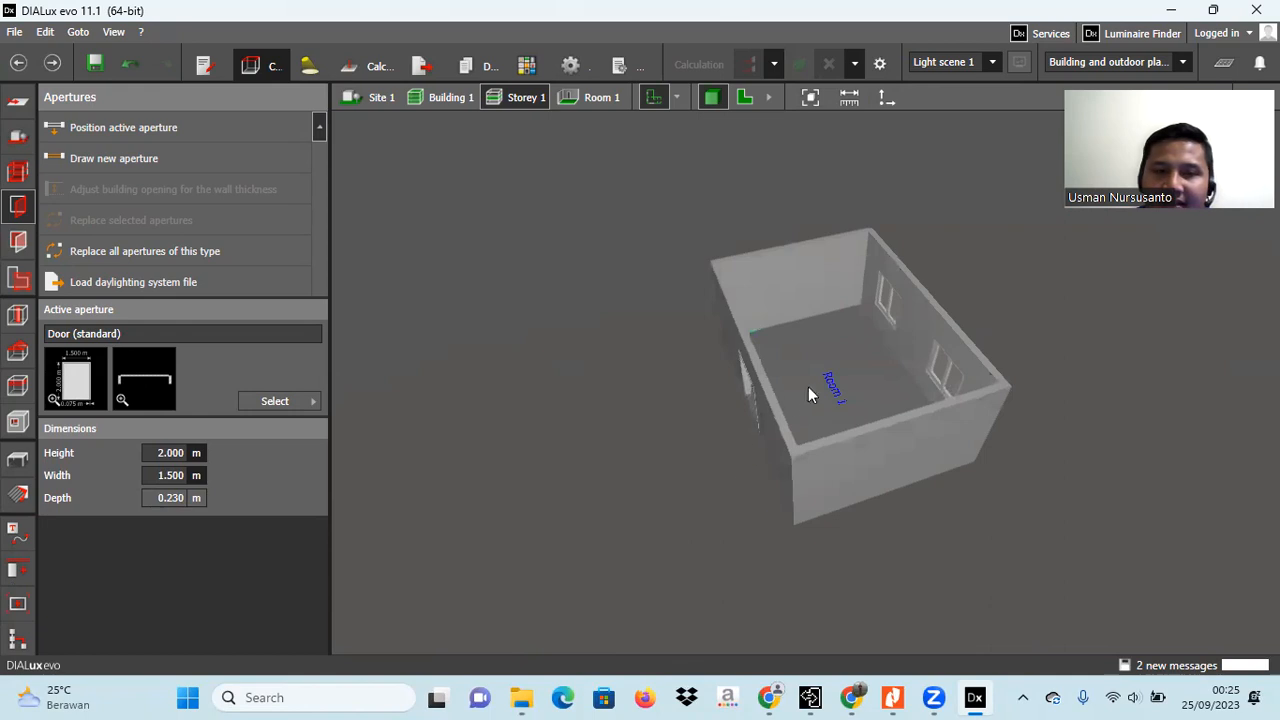
- Review the façade element options, the available window and door types, and the storey and building construction settings
{"action": "left_click", "coordinate": [21, 245]}
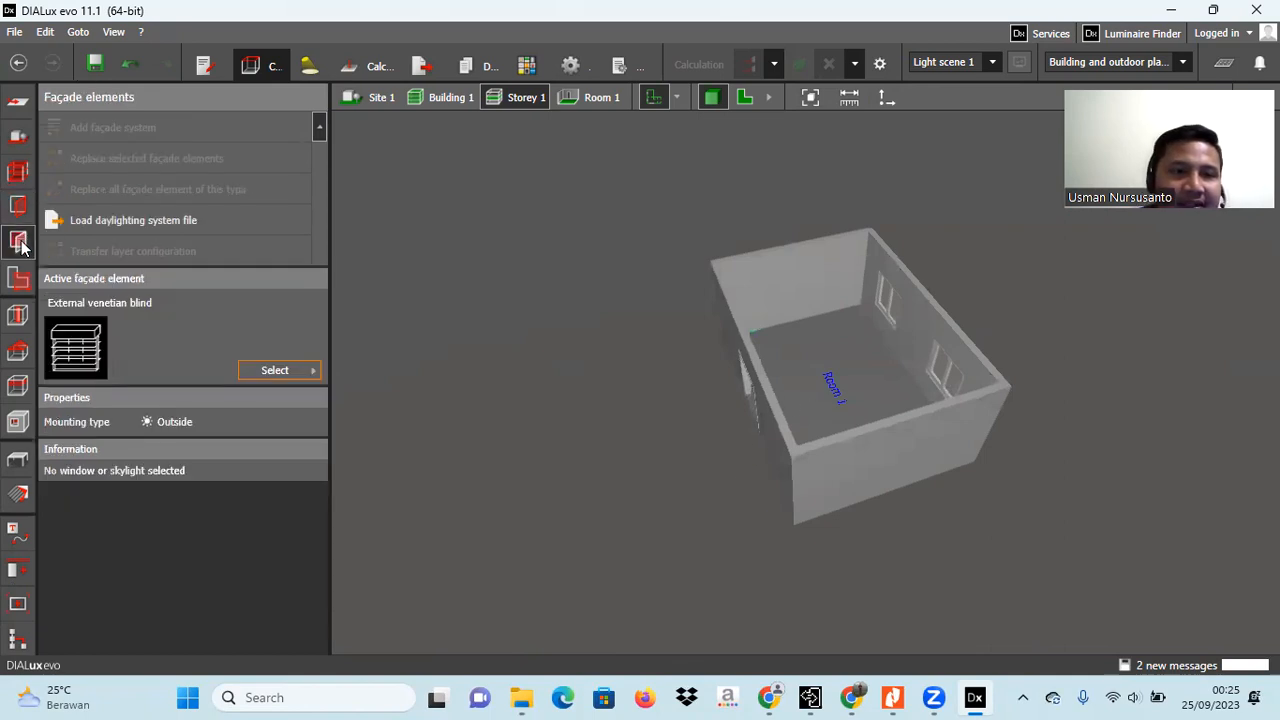
{"action": "left_click", "coordinate": [275, 371]}
{"action": "left_click", "coordinate": [276, 371]}
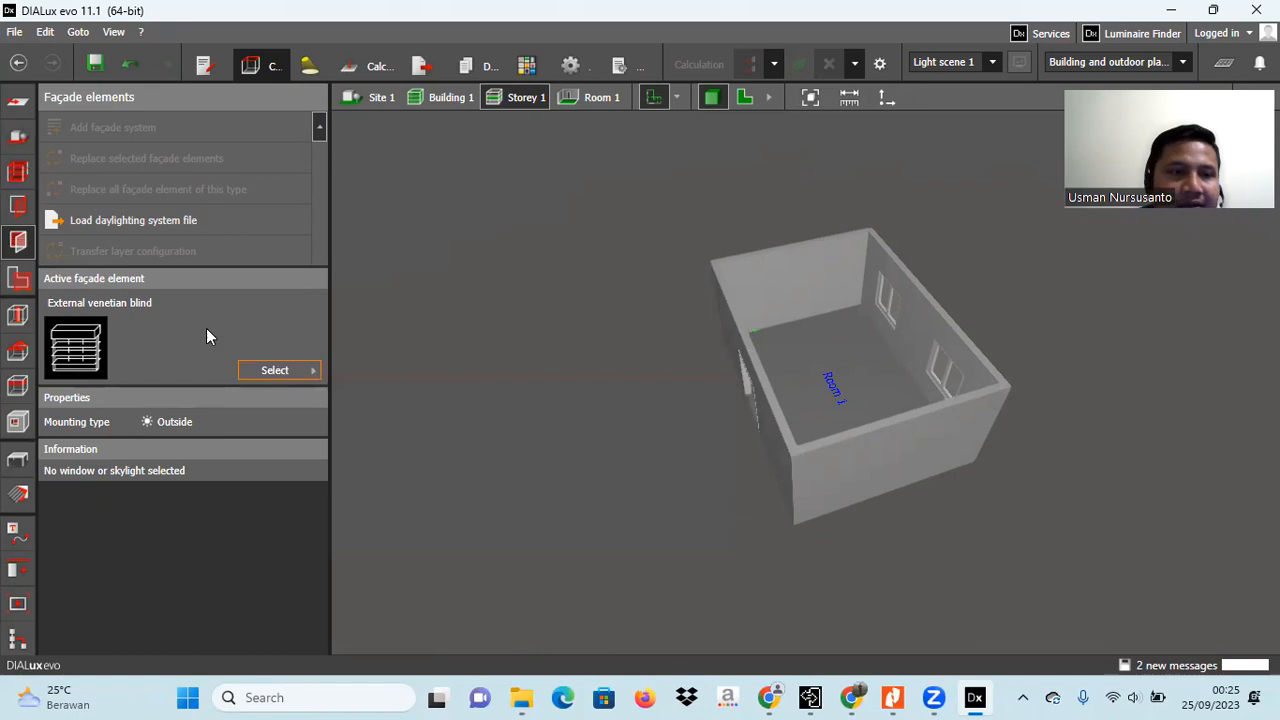
{"action": "left_click", "coordinate": [17, 206]}
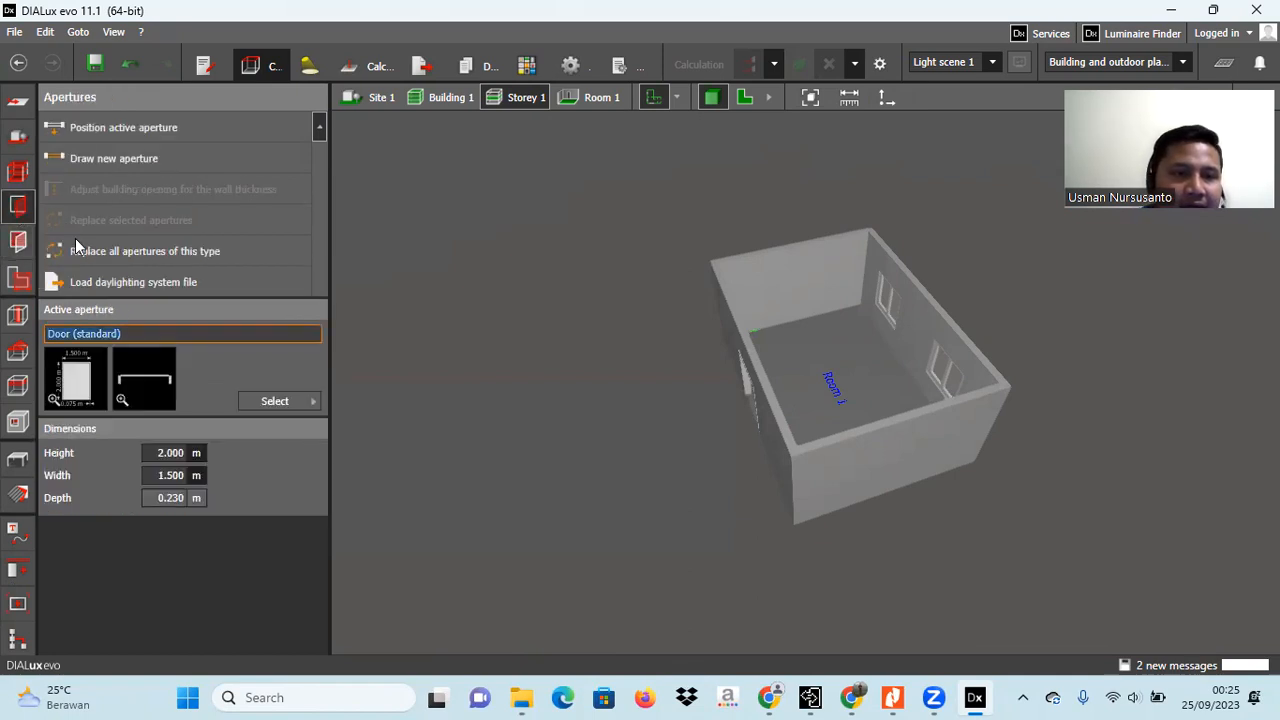
{"action": "left_click", "coordinate": [279, 401]}
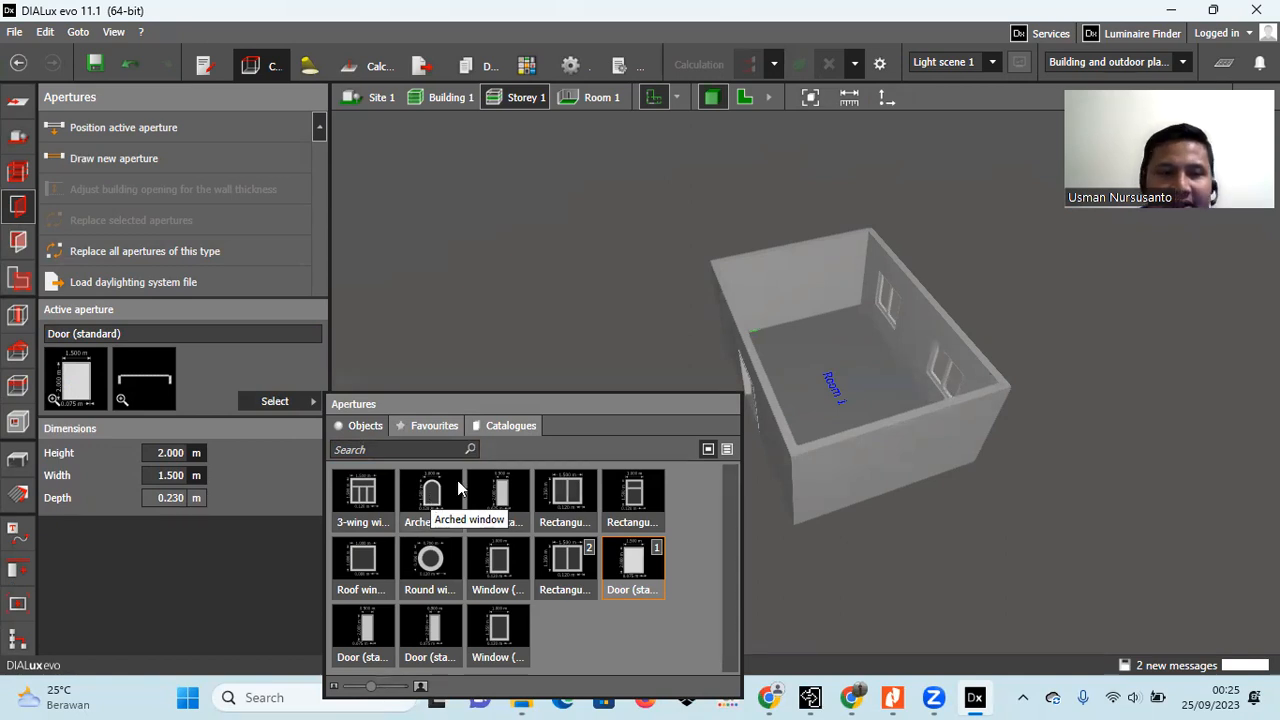
{"action": "left_click", "coordinate": [15, 172]}
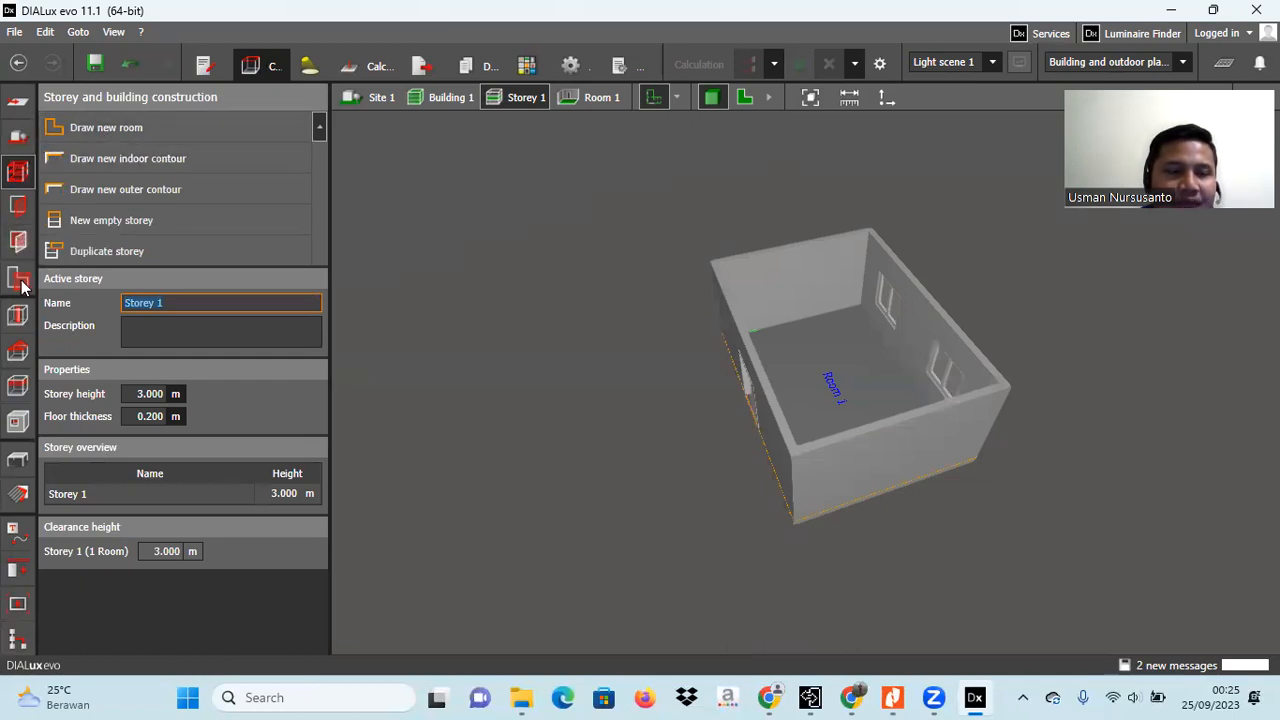
- Choose the pyramid roof shape and place it over the room
{"action": "left_click", "coordinate": [17, 352]}
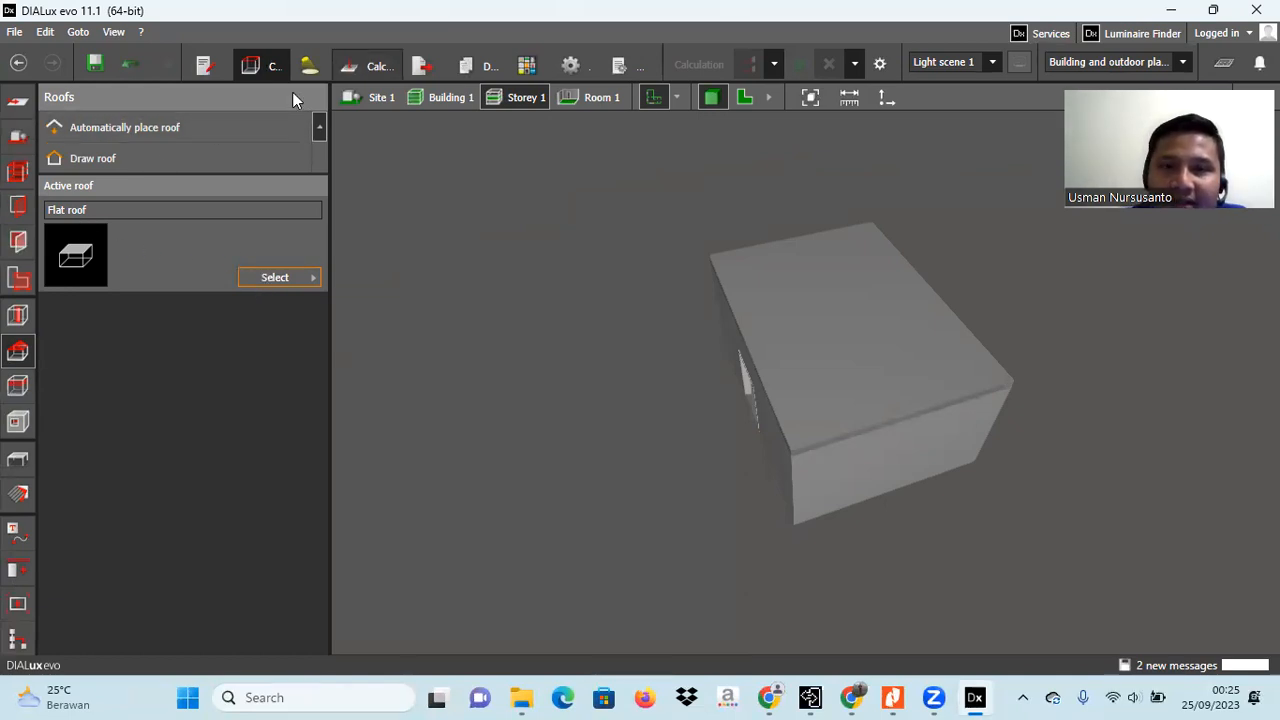
{"action": "mouse_move", "coordinate": [41, 199]}
{"action": "left_mouse_down"}
{"action": "mouse_move", "coordinate": [66, 226]}
{"action": "mouse_move", "coordinate": [72, 193]}
{"action": "left_mouse_up"}
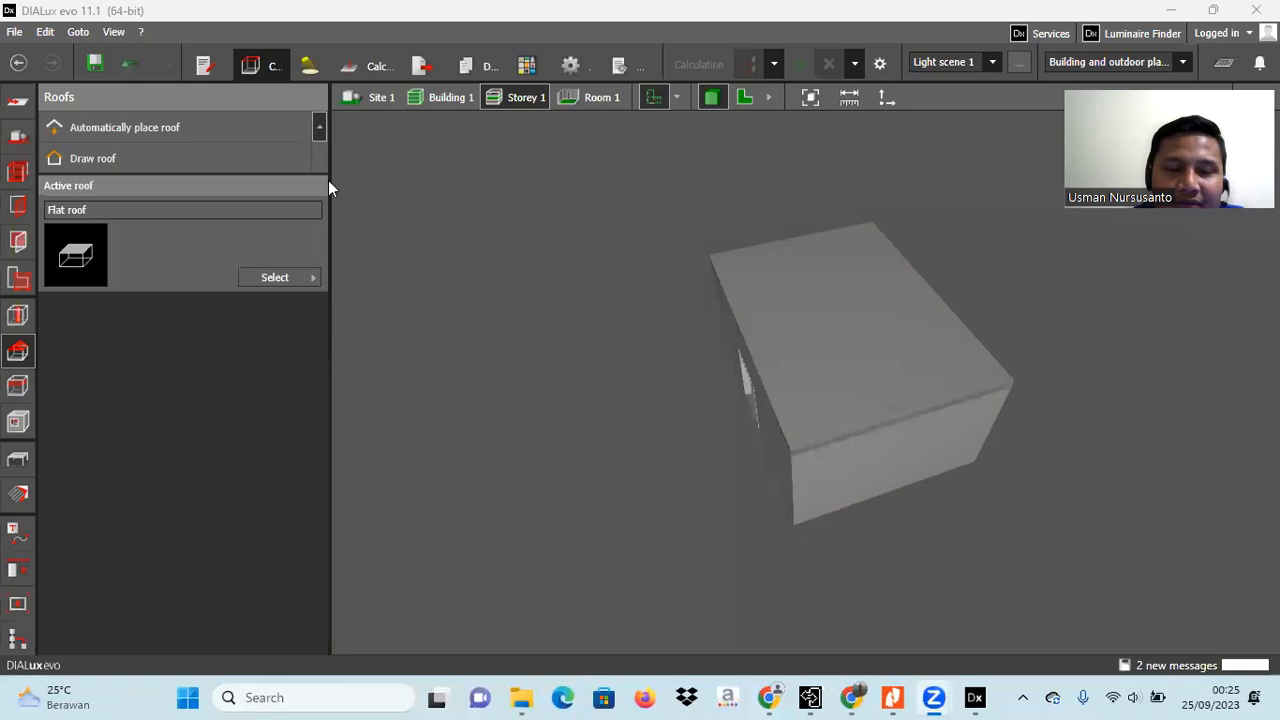
{"action": "left_click", "coordinate": [270, 278]}
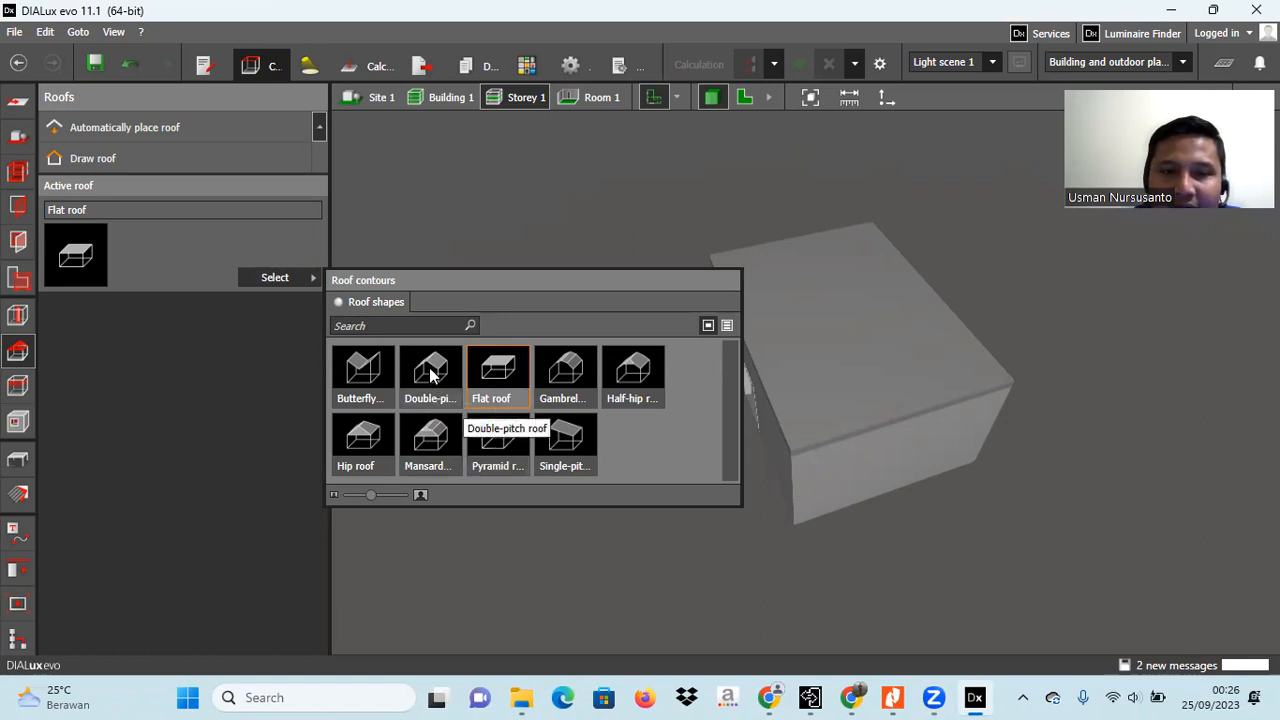
{"action": "left_click", "coordinate": [500, 447]}
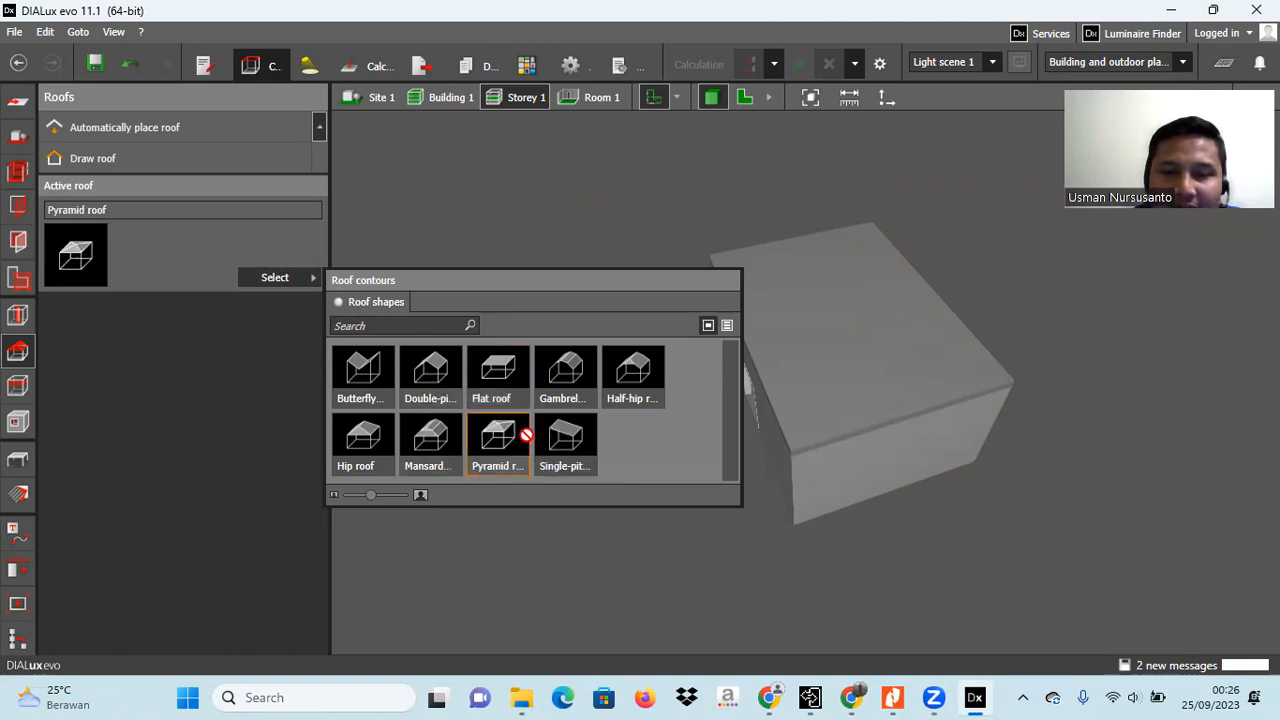
{"action": "left_click", "coordinate": [824, 363]}
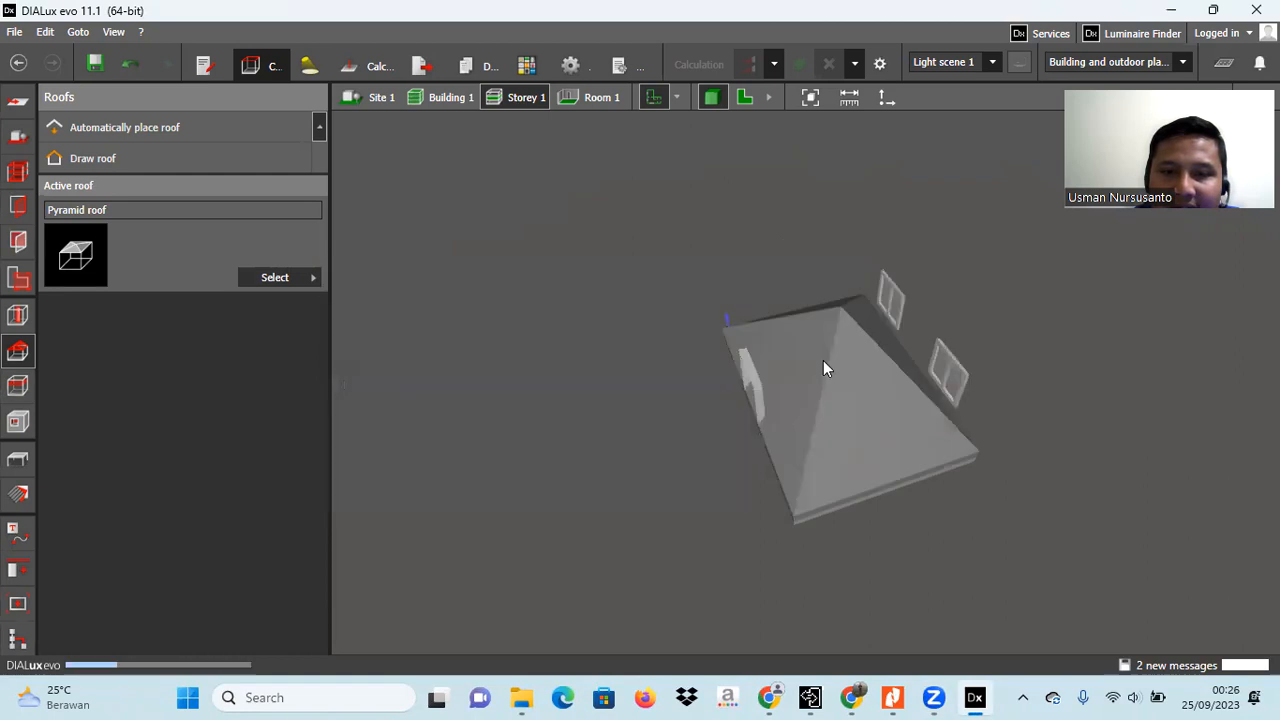
{"action": "right_click_drag", "start_coordinate": [855, 436], "coordinate": [686, 343]}
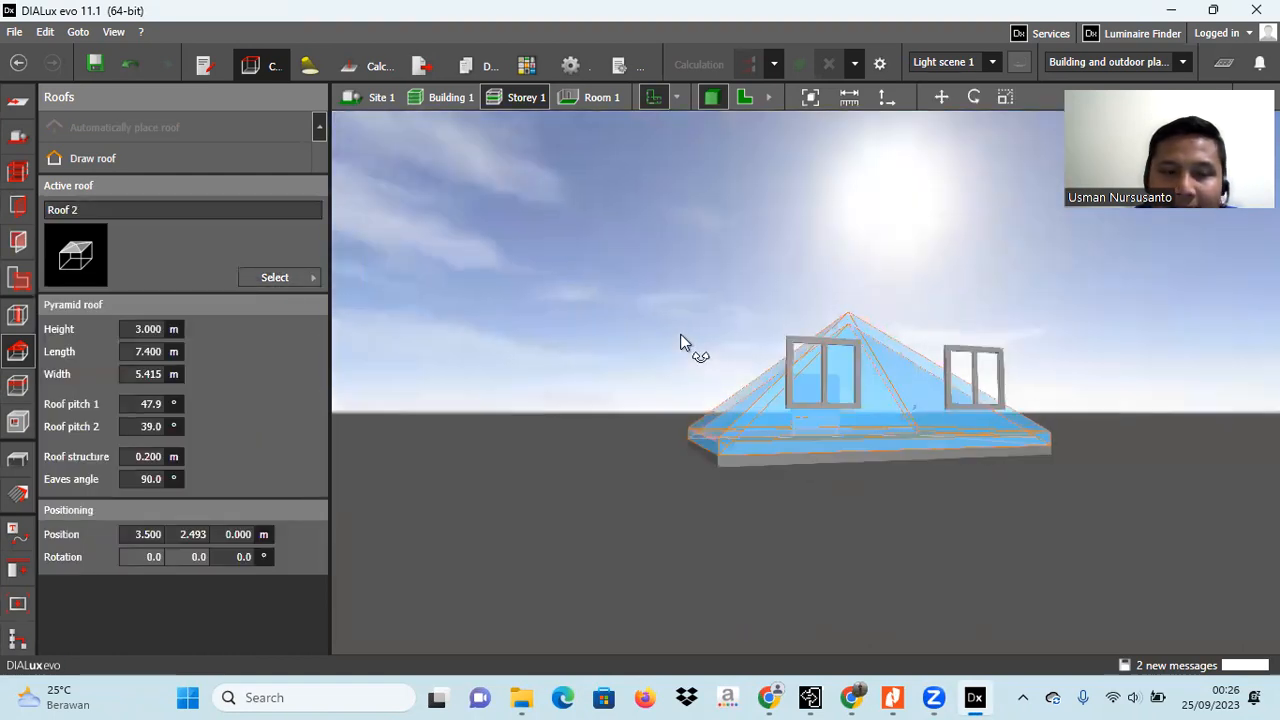
{"action": "right_click_drag", "start_coordinate": [892, 436], "coordinate": [724, 478]}
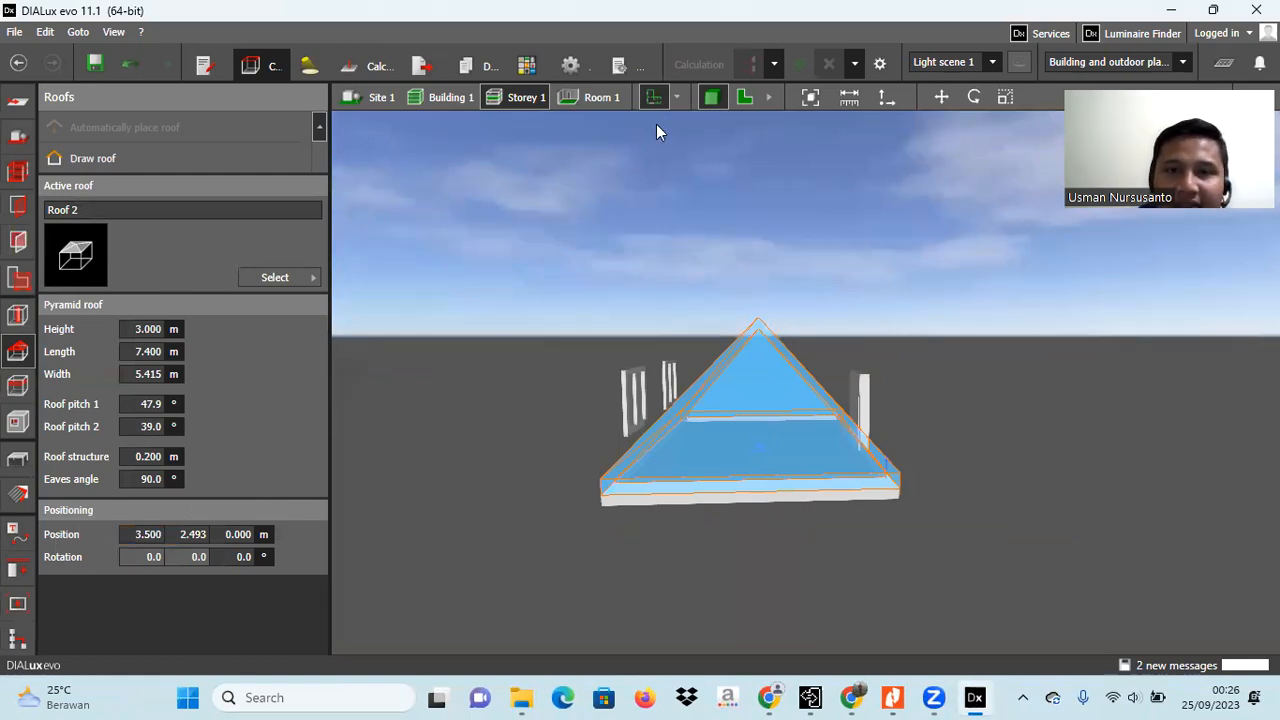
- Raise the pyramid roof onto the walls by setting its Z position to 2.9 m
{"action": "left_click_drag", "start_coordinate": [140, 524], "coordinate": [184, 517]}
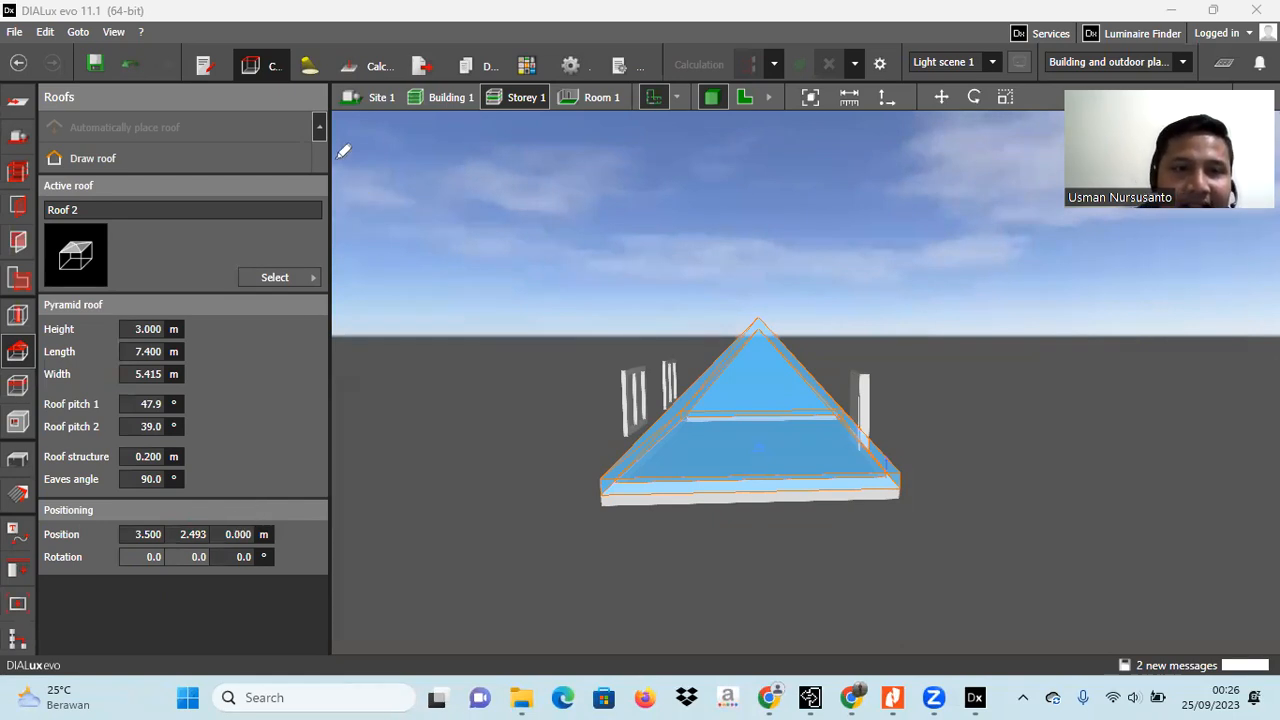
{"action": "left_click", "coordinate": [235, 535]}
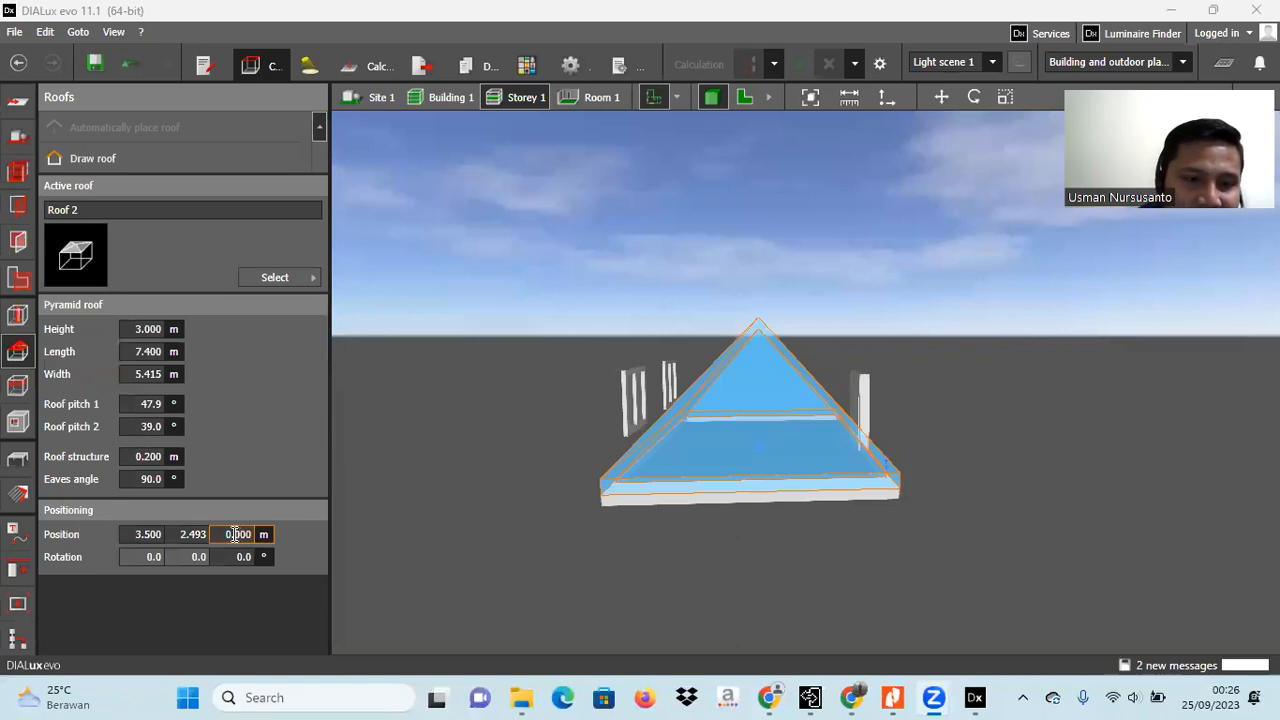
{"action": "double_click", "coordinate": [235, 535]}
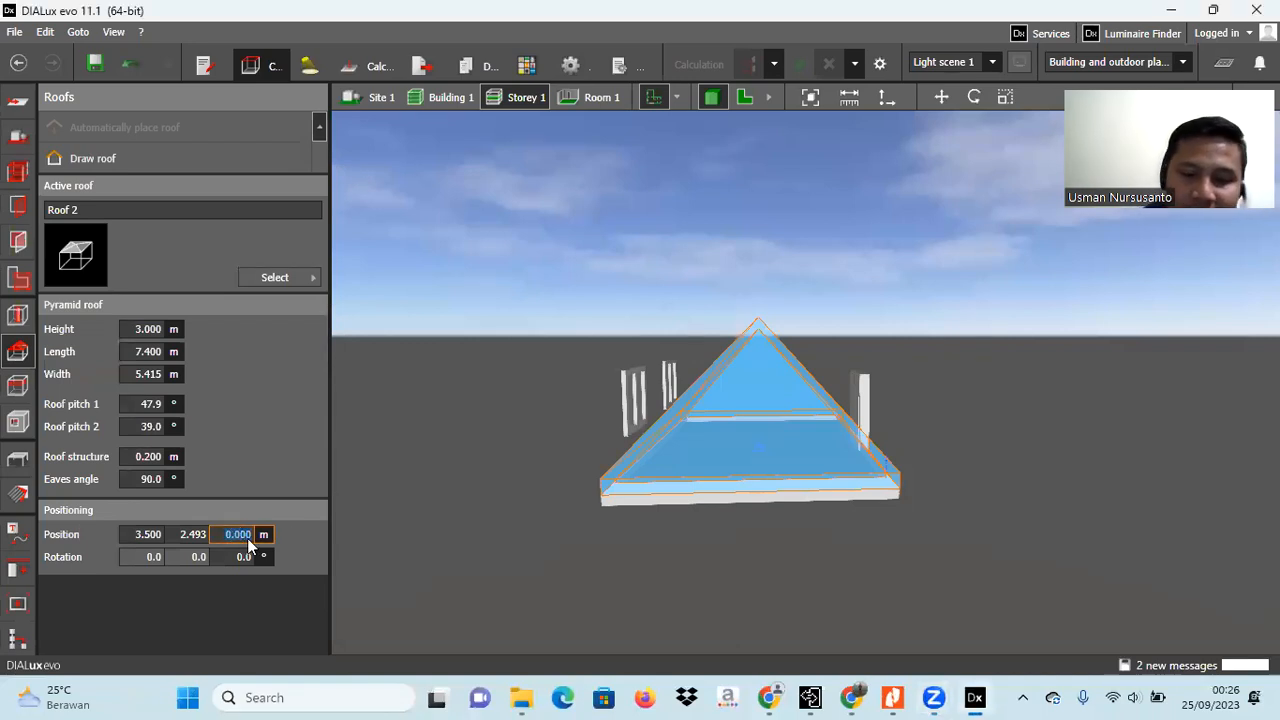
{"action": "type", "text": "3"}
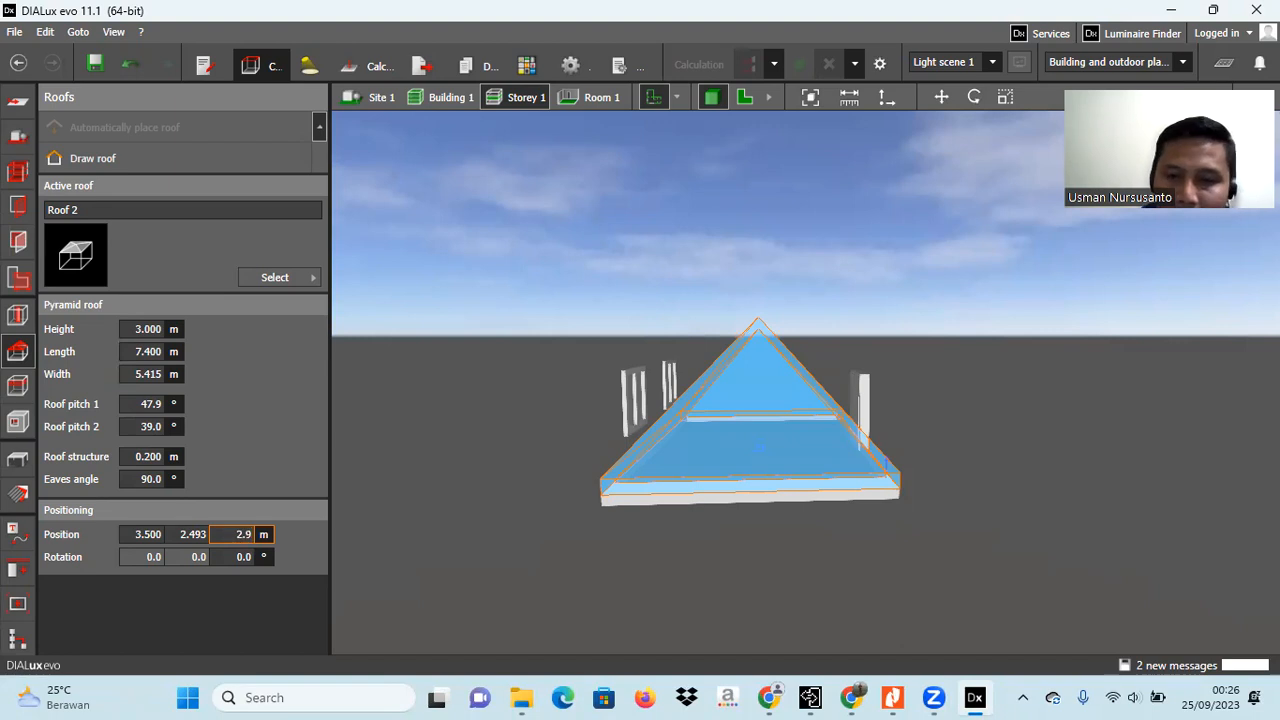
{"action": "key", "text": "Return"}
{"action": "left_click_drag", "start_coordinate": [588, 484], "coordinate": [881, 471]}
{"action": "left_click", "coordinate": [667, 498]}
{"action": "left_click", "coordinate": [817, 326]}
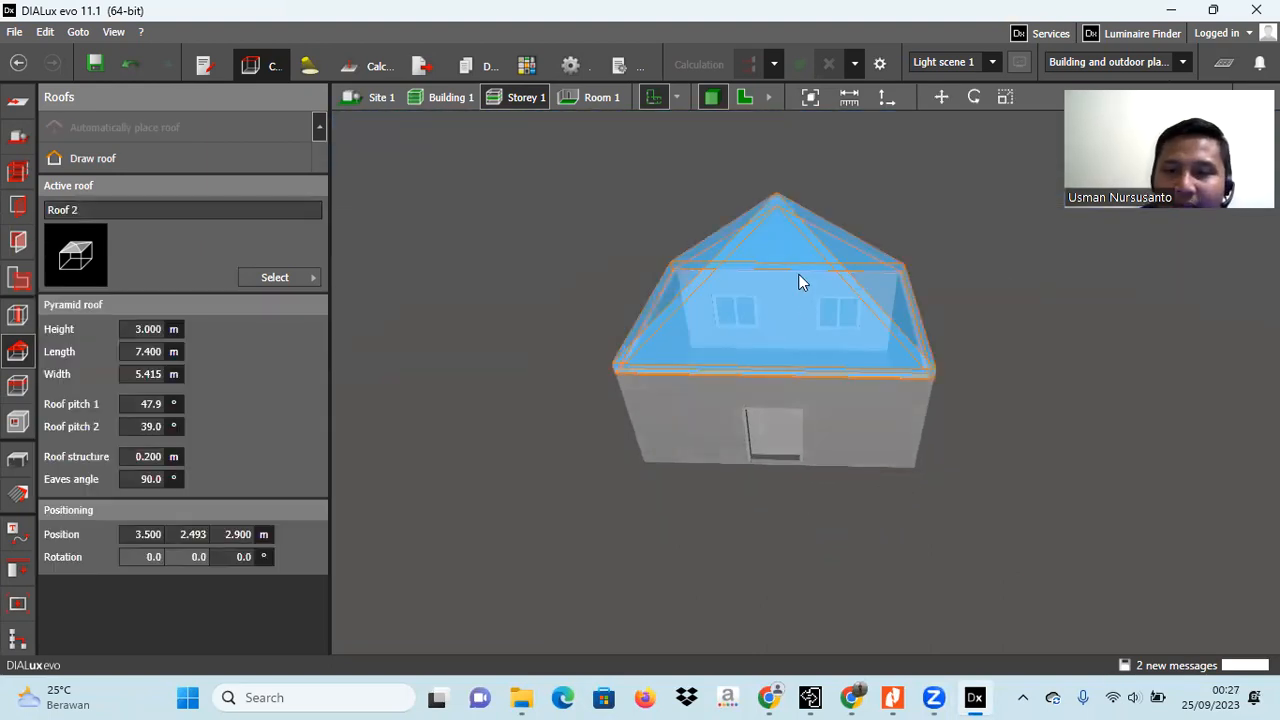
- Set the pyramid roof's Roof pitch 1 to 38°
{"action": "left_click", "coordinate": [143, 403]}
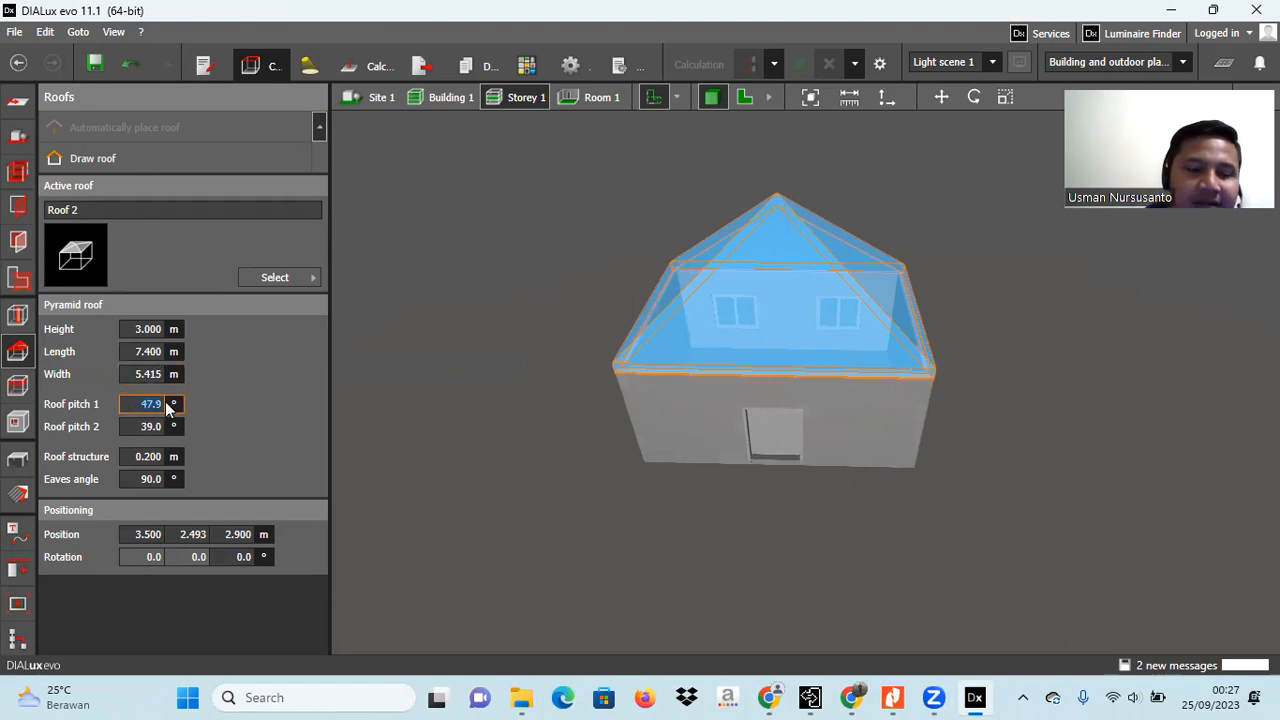
{"action": "type", "text": "38"}
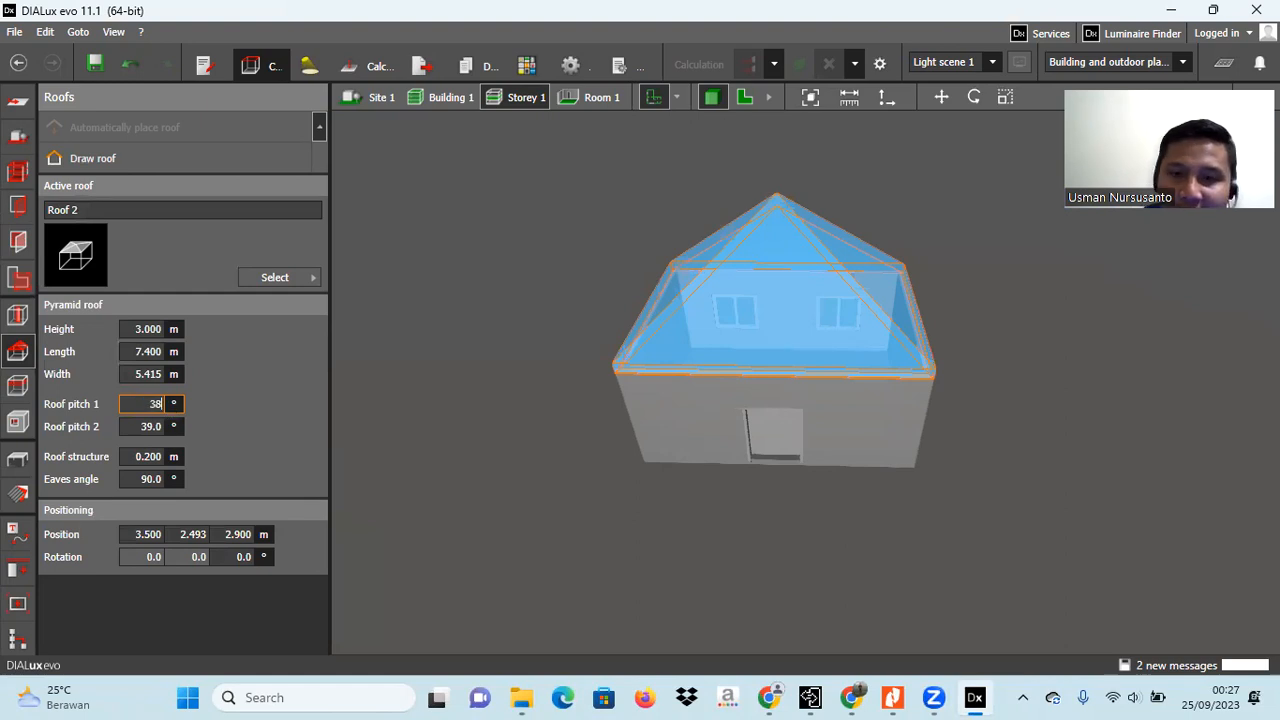
{"action": "key", "text": "Return"}
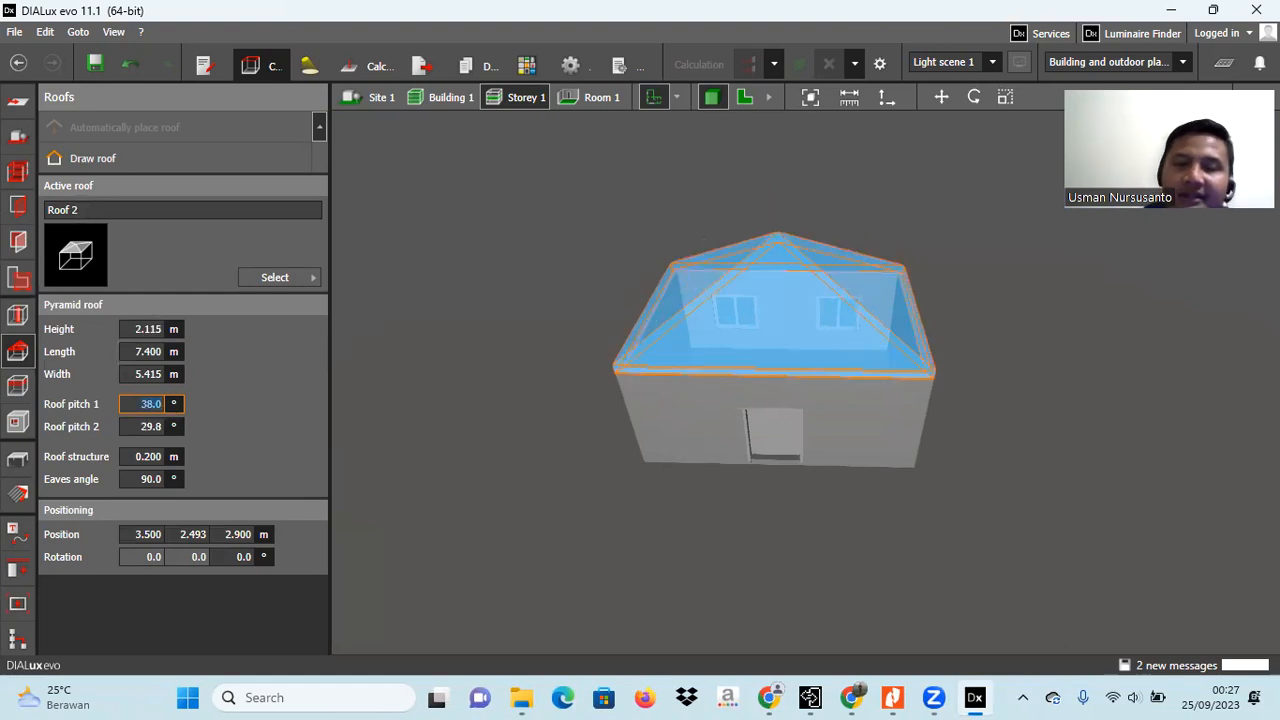
{"action": "left_click_drag", "start_coordinate": [759, 397], "coordinate": [645, 300]}
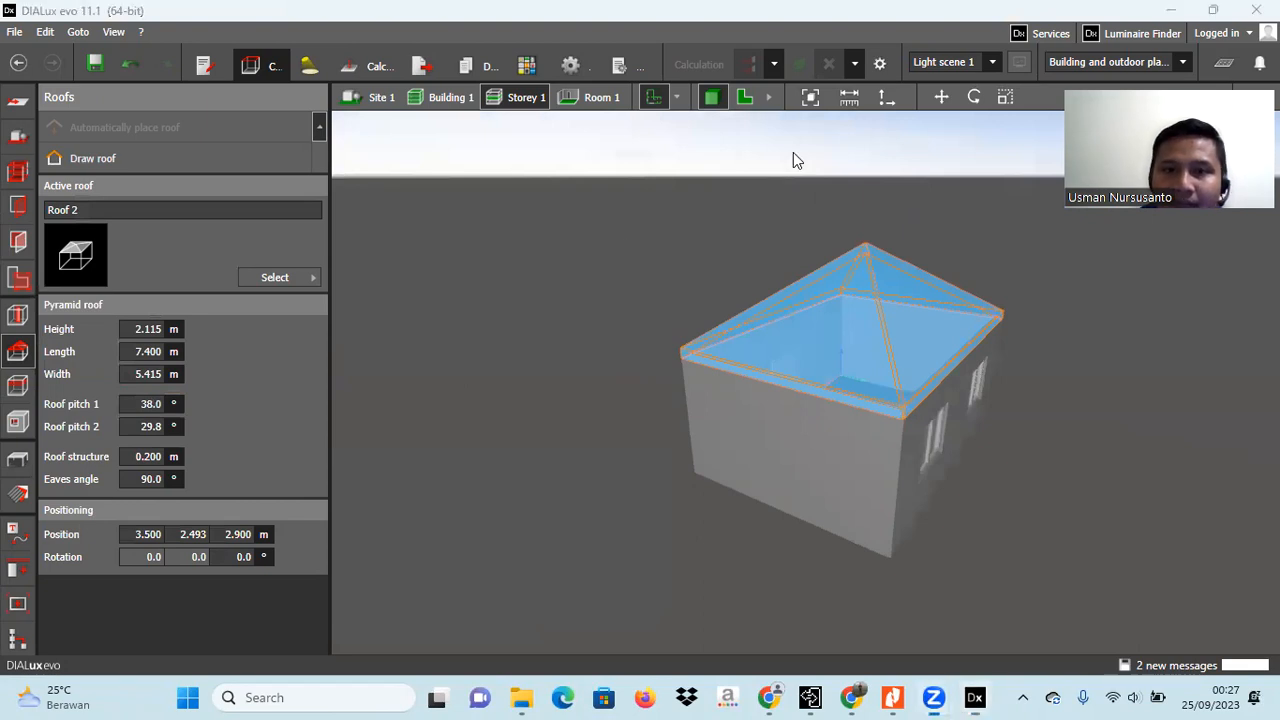
- Examine Room 1 on its own in the 3D and plan views, including its interior beneath the pyramid roof
{"action": "left_click", "coordinate": [595, 97]}
{"action": "left_click_drag", "start_coordinate": [716, 363], "coordinate": [744, 420]}
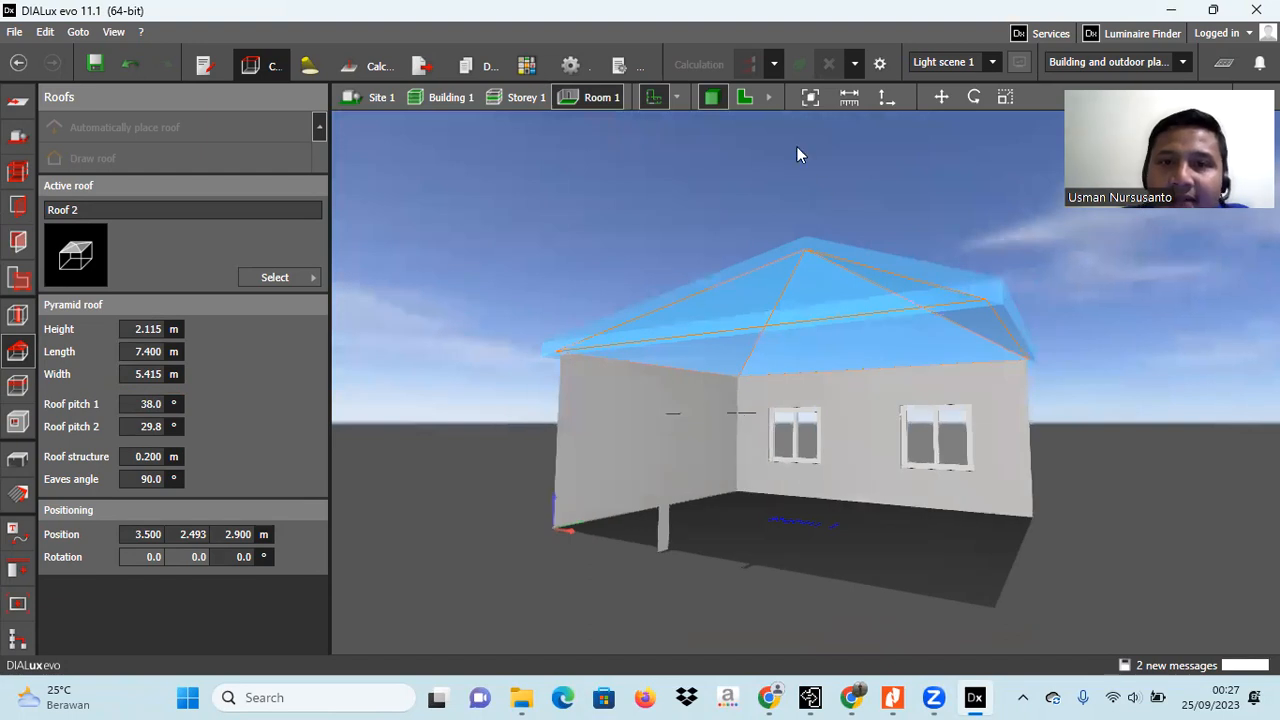
{"action": "left_click", "coordinate": [752, 105]}
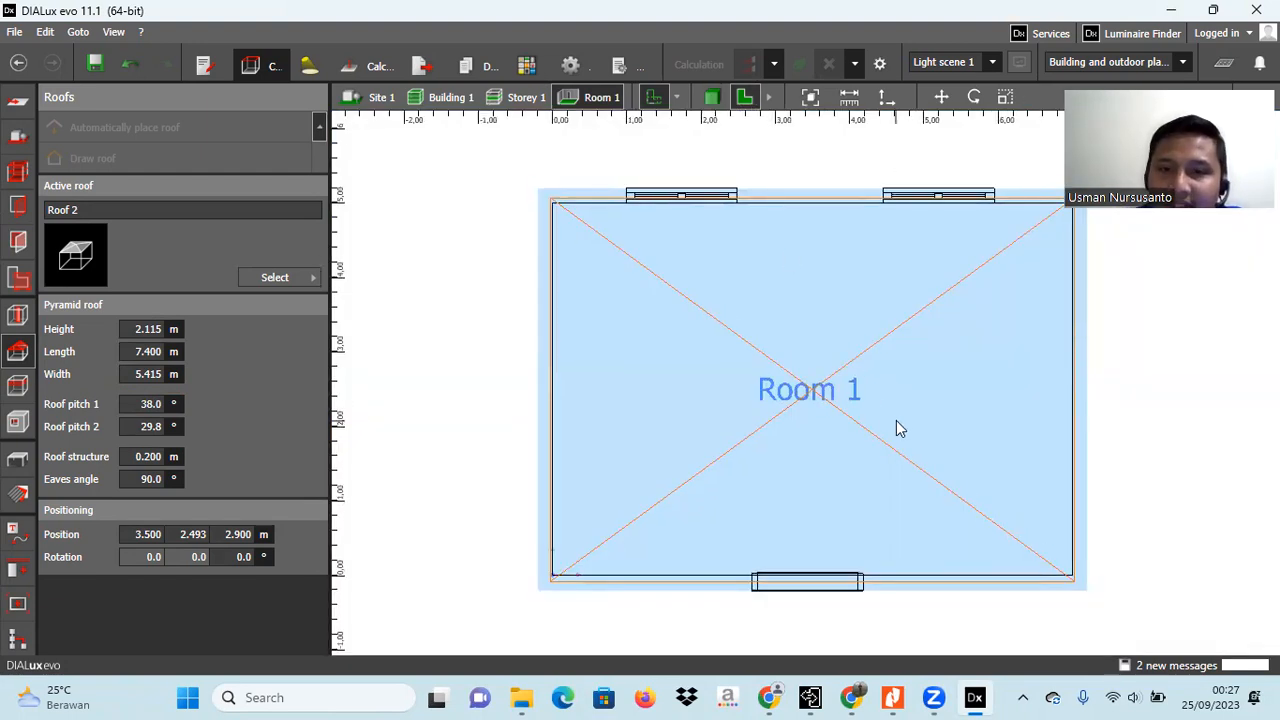
{"action": "left_click_drag", "start_coordinate": [878, 361], "coordinate": [880, 362]}
{"action": "left_click", "coordinate": [714, 101]}
{"action": "right_click_drag", "start_coordinate": [903, 462], "coordinate": [750, 503]}
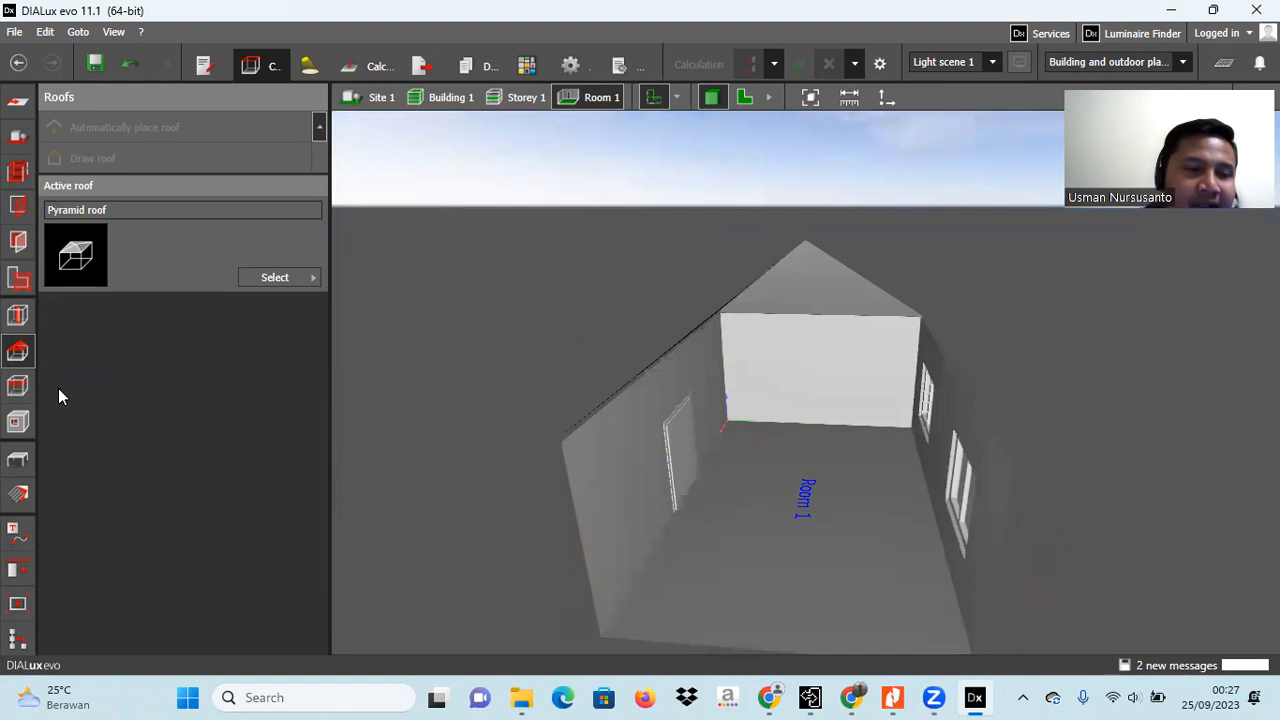
- Review the construction tools for ceilings, cutouts, and furniture and objects
{"action": "left_click", "coordinate": [18, 386]}
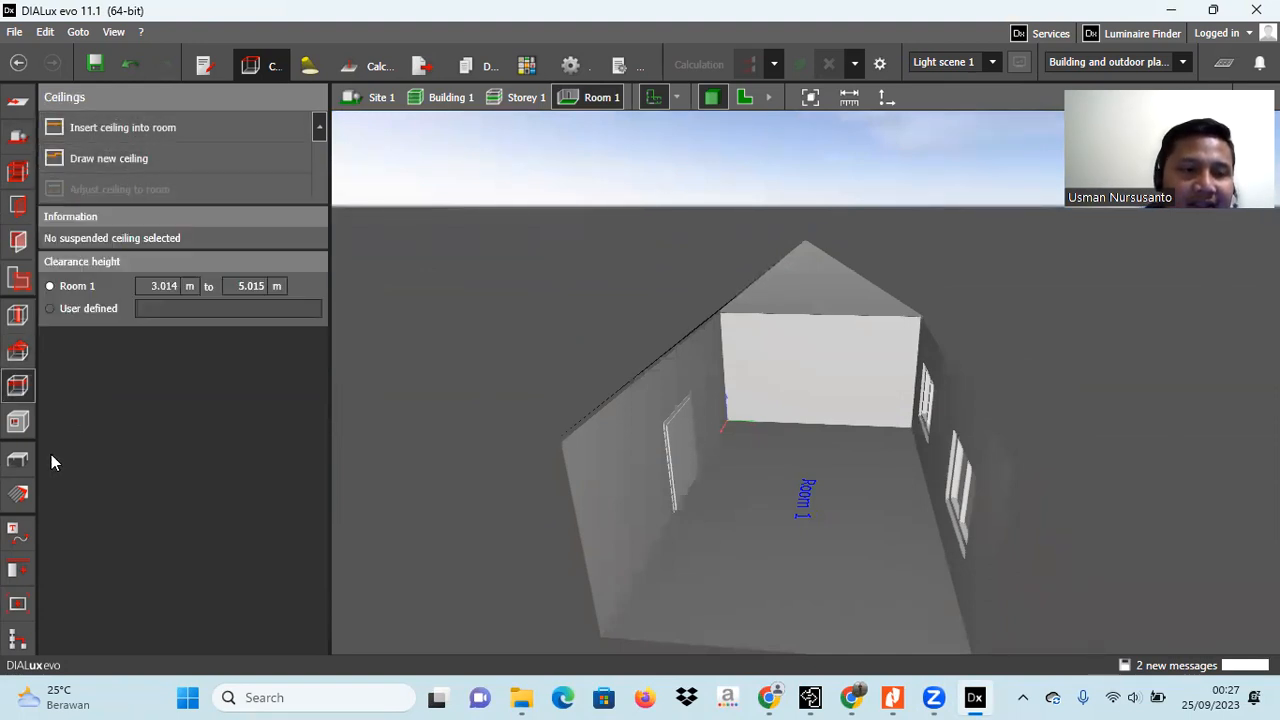
{"action": "left_click", "coordinate": [18, 422]}
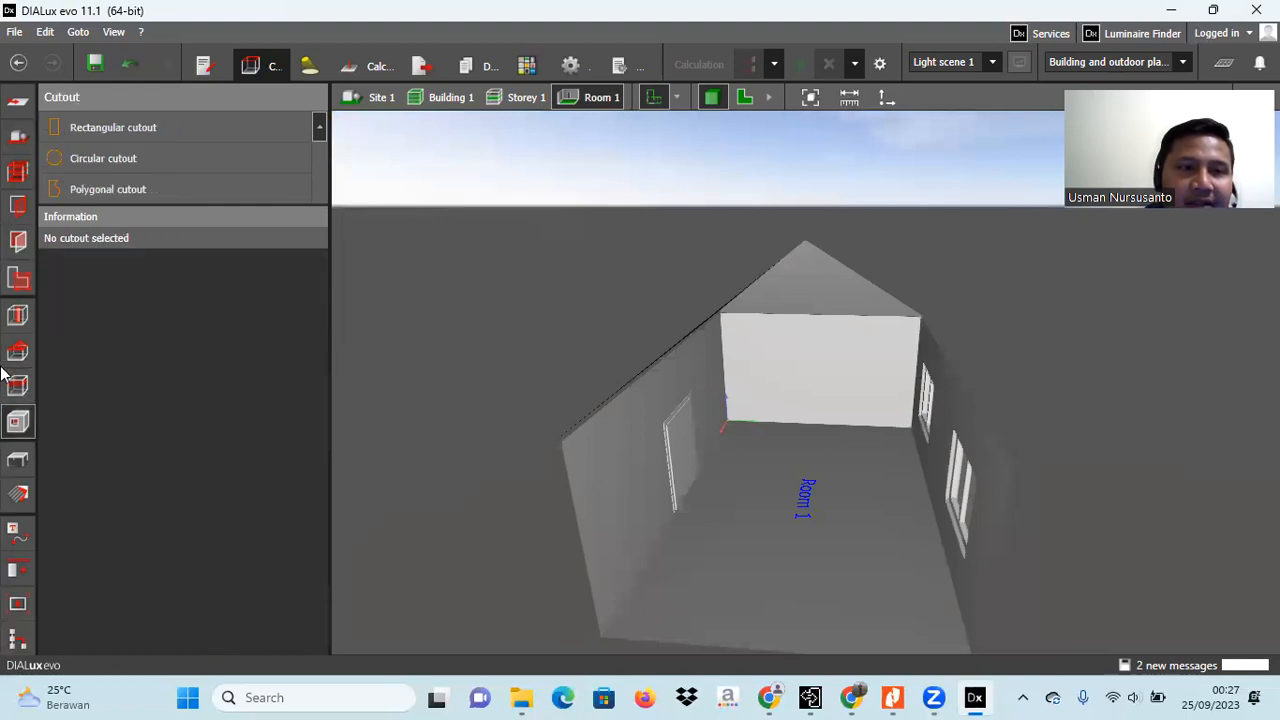
{"action": "left_click", "coordinate": [18, 461]}
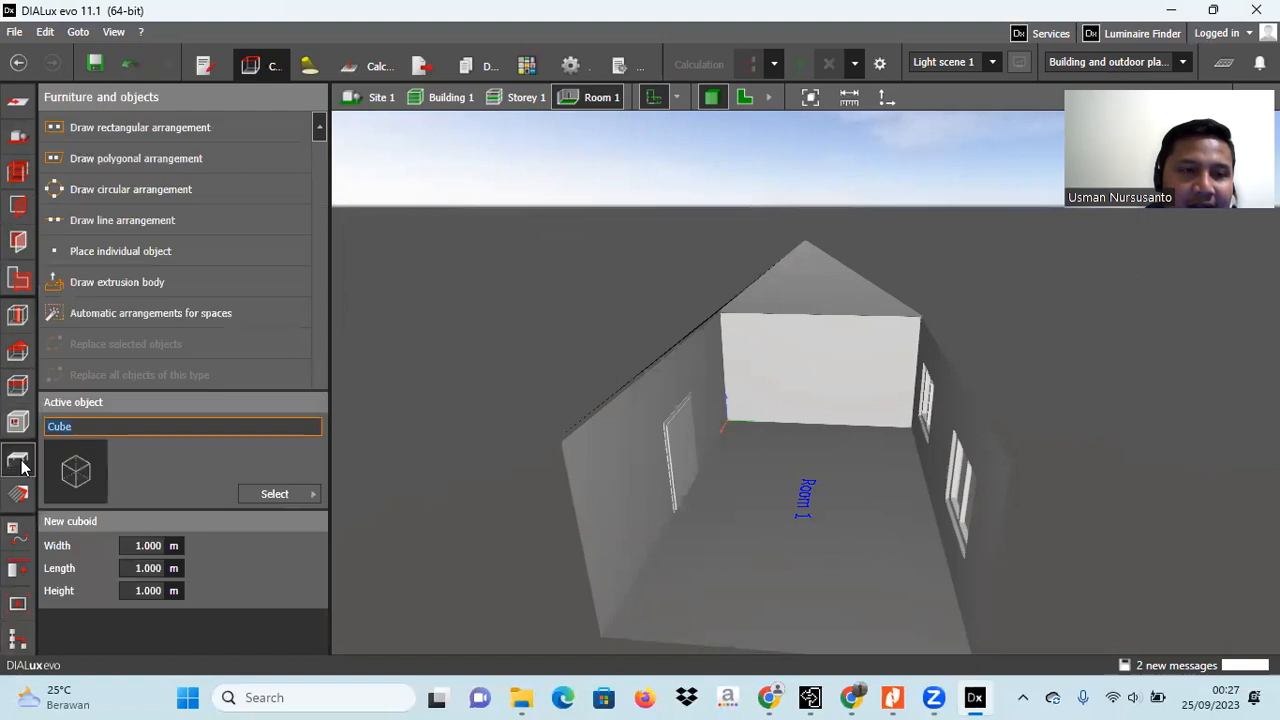
- Look through the standard objects and browse the full object catalogue of furniture and fittings
{"action": "left_click", "coordinate": [275, 497]}
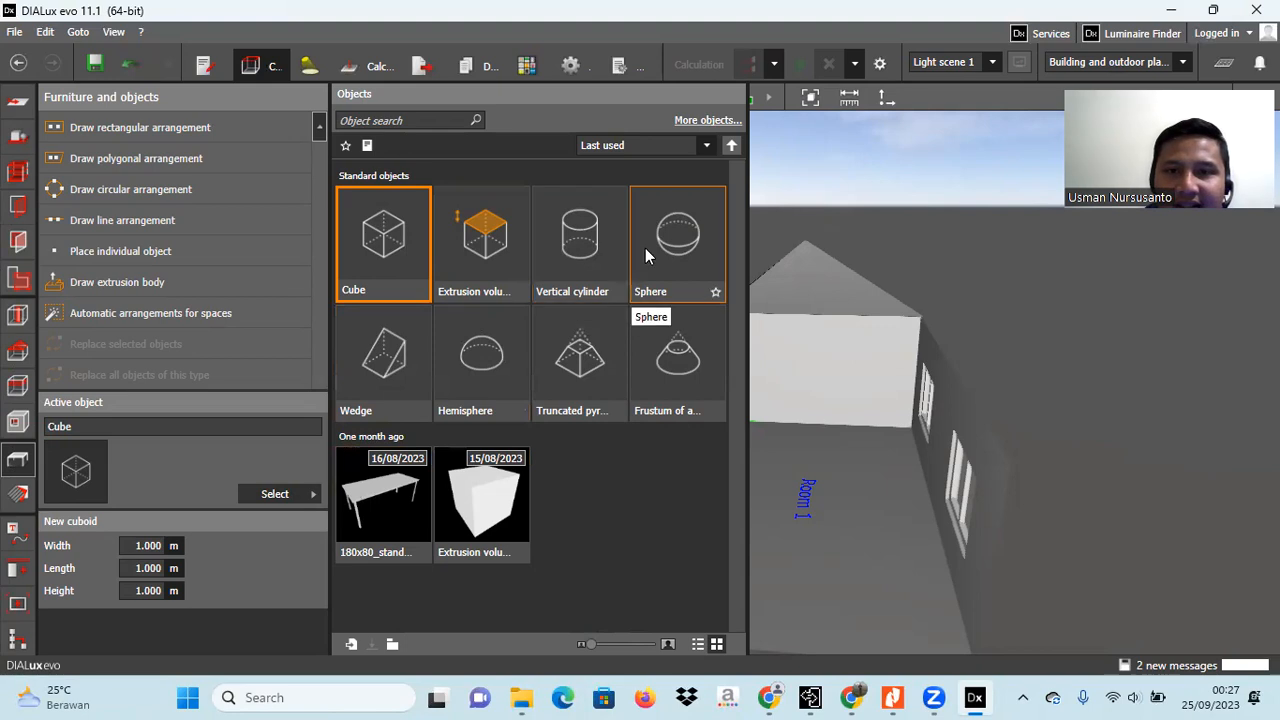
{"action": "left_click", "coordinate": [684, 122]}
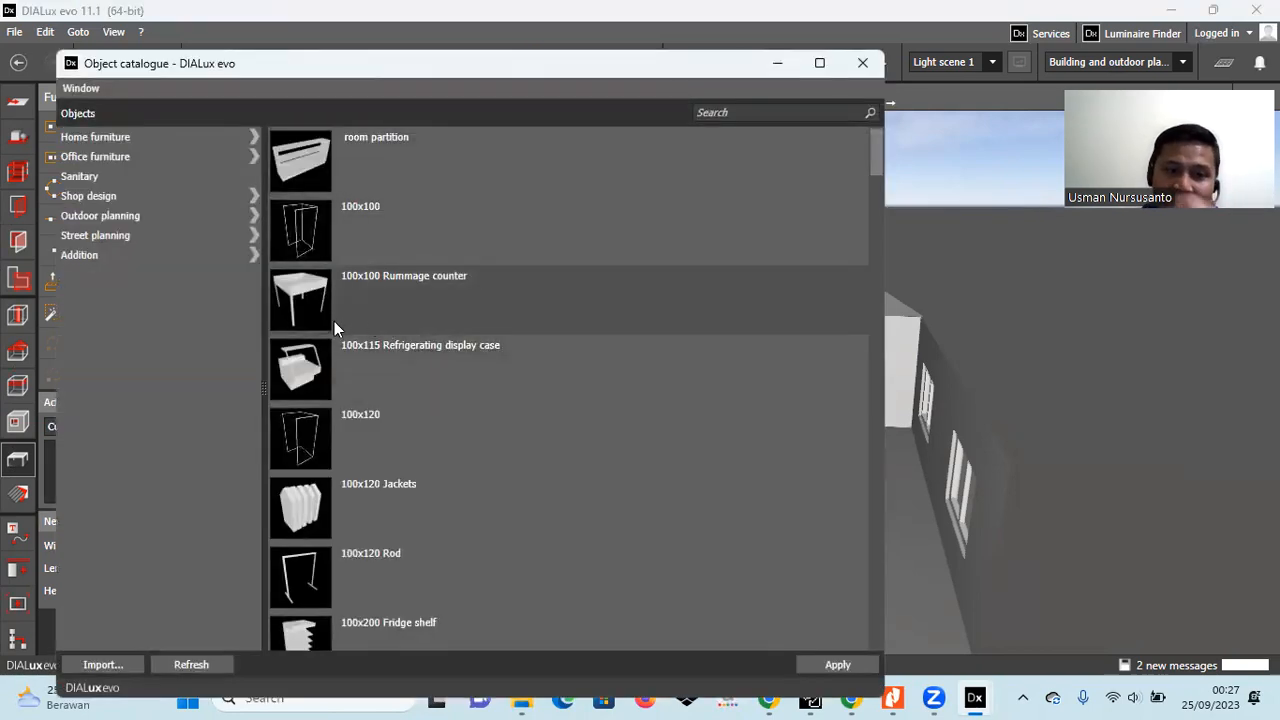
{"action": "scroll", "coordinate": [302, 452], "scroll_direction": "down", "scroll_amount": 3}
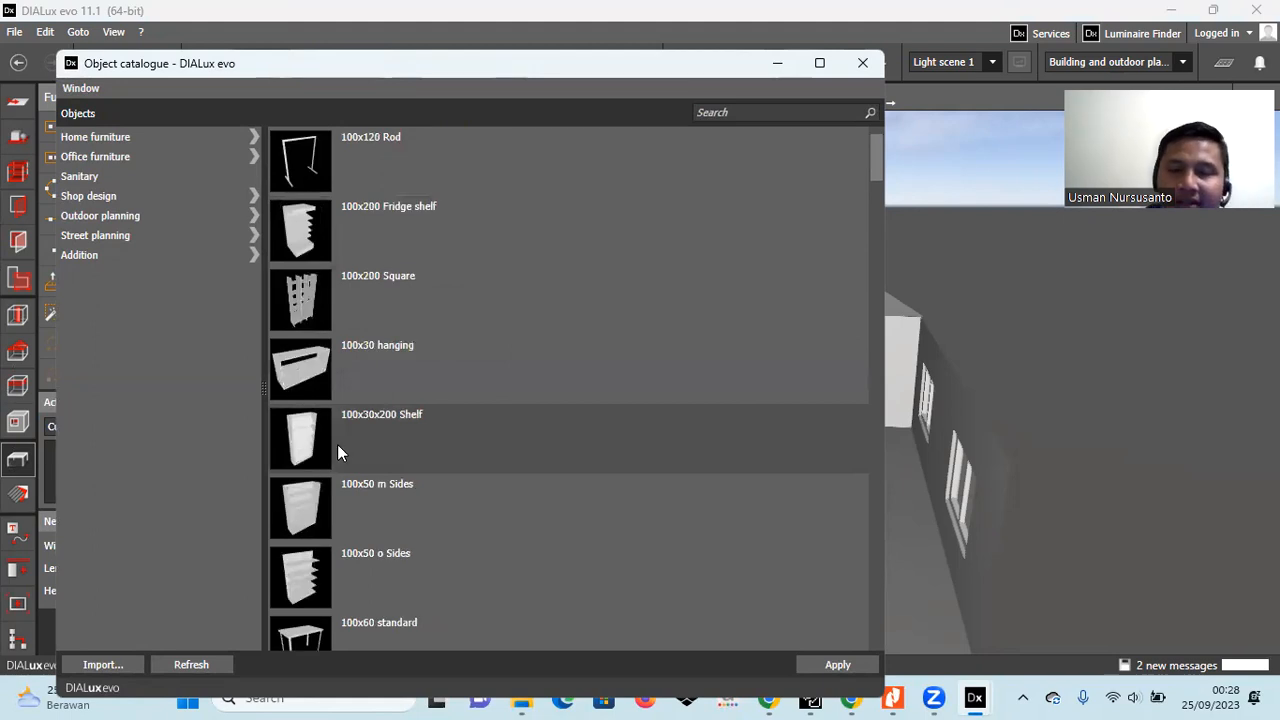
{"action": "scroll", "coordinate": [312, 350], "scroll_direction": "up", "scroll_amount": 3}
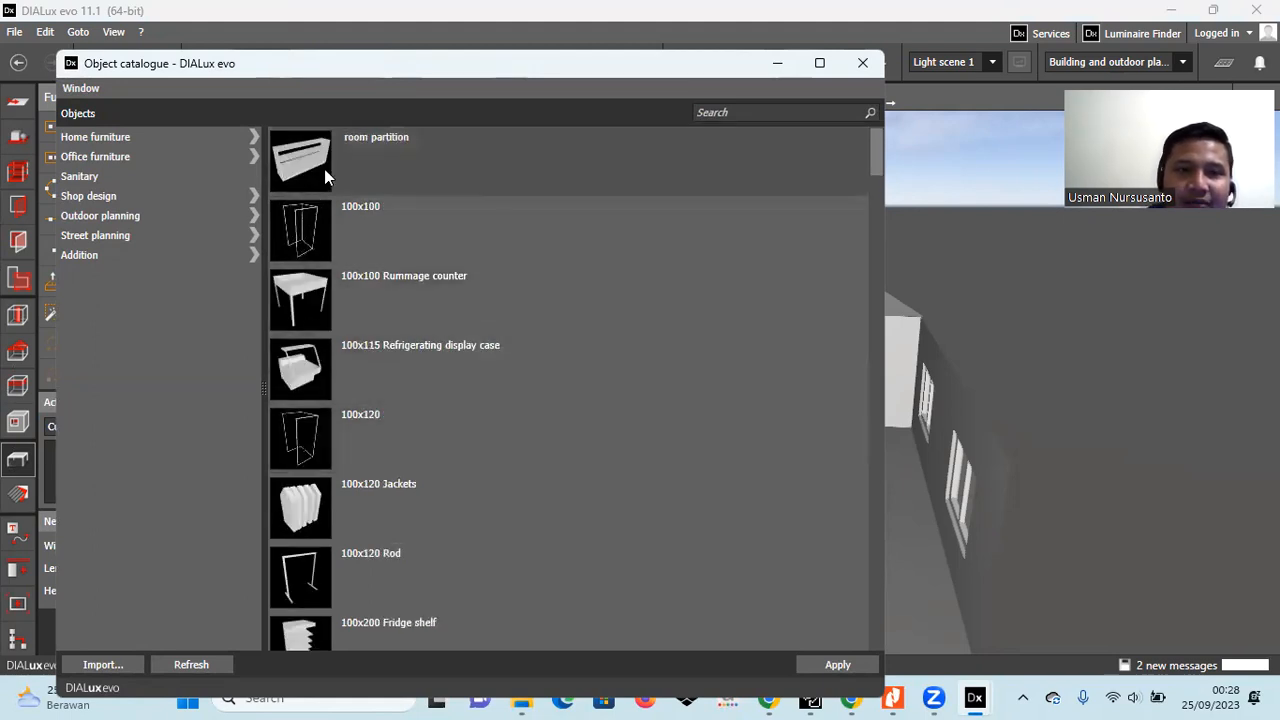
{"action": "scroll", "coordinate": [322, 392], "scroll_direction": "down", "scroll_amount": 3}
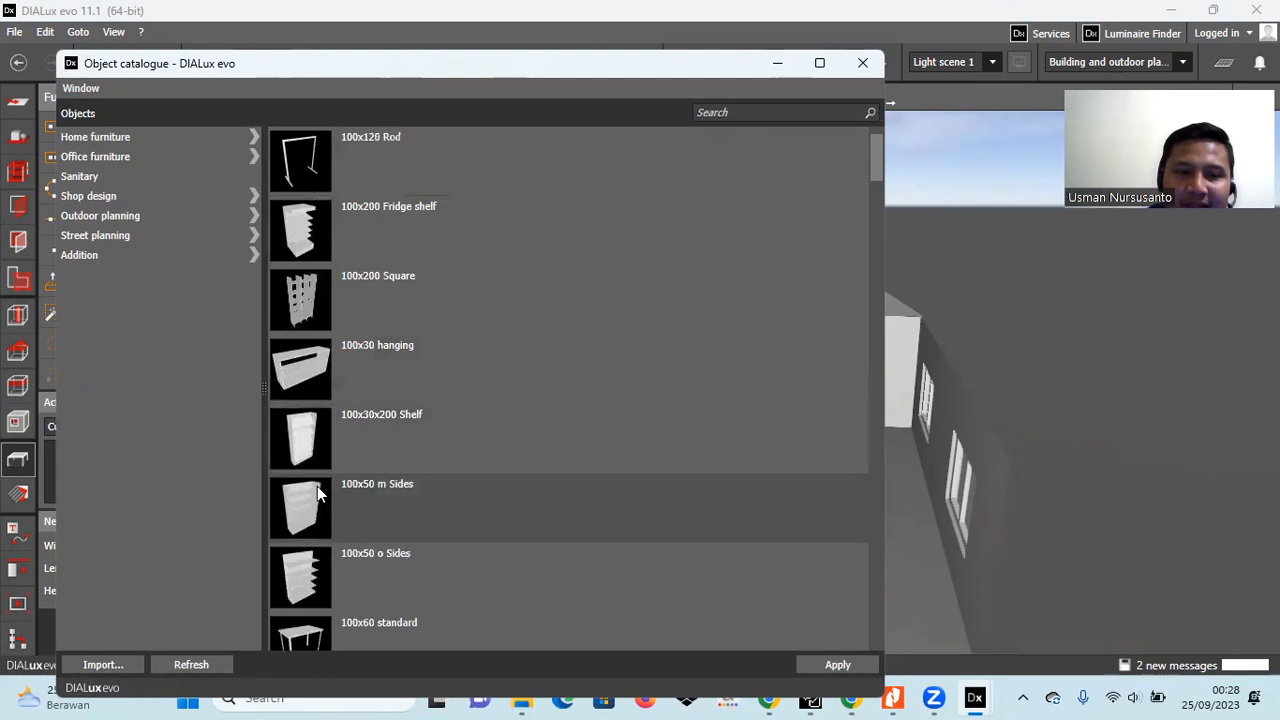
{"action": "scroll", "coordinate": [317, 490], "scroll_direction": "down", "scroll_amount": 5}
{"action": "scroll", "coordinate": [317, 495], "scroll_direction": "down", "scroll_amount": 5}
{"action": "scroll", "coordinate": [311, 514], "scroll_direction": "down", "scroll_amount": 10}
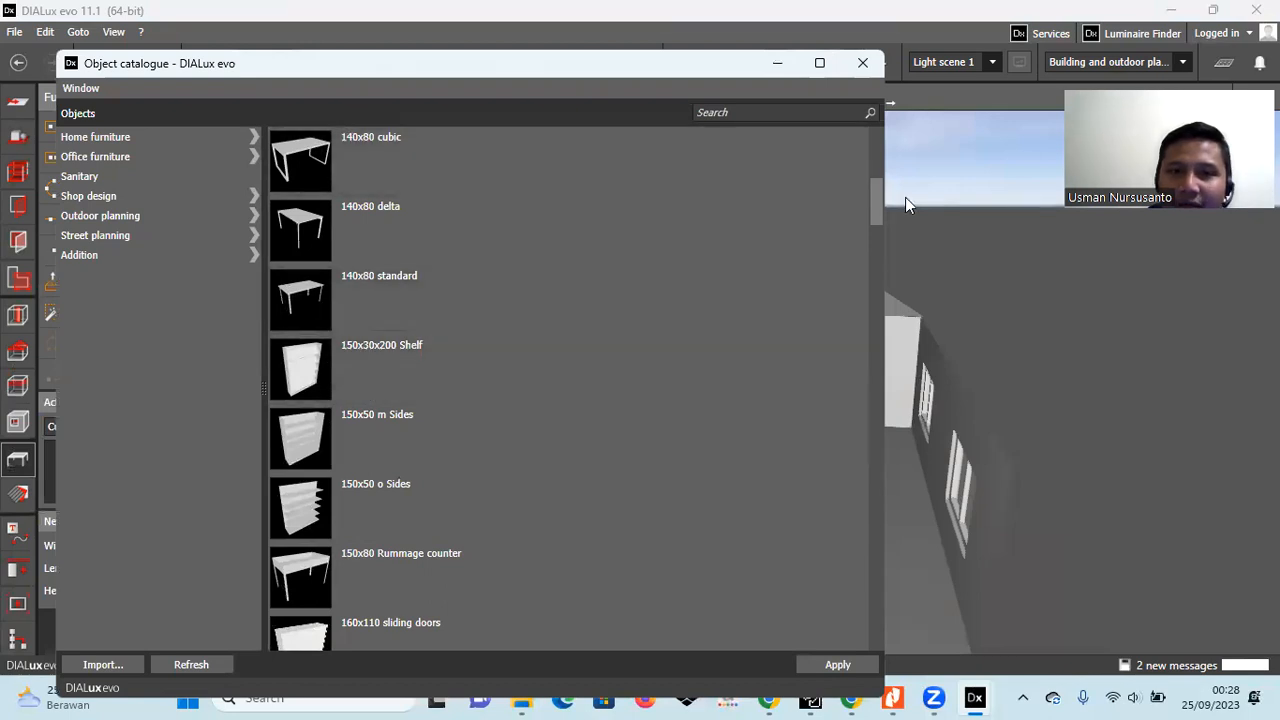
{"action": "left_click", "coordinate": [996, 250]}
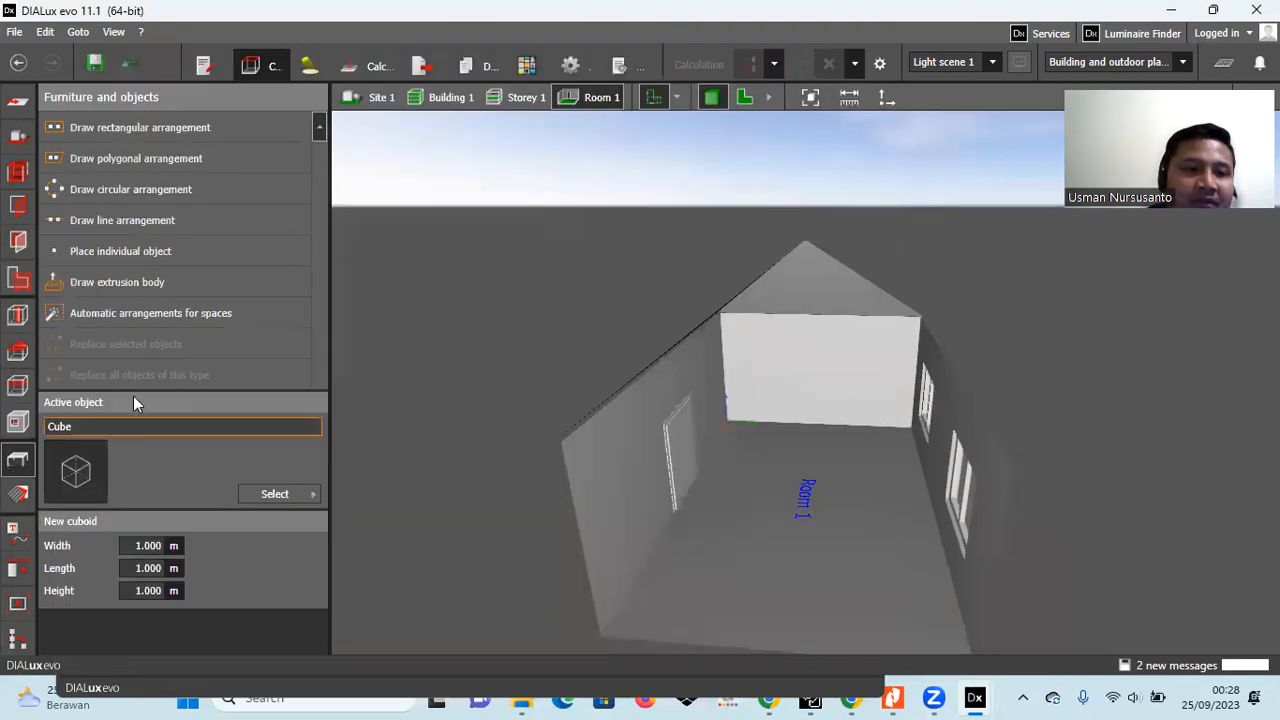
- Choose 1013 (Oyster white) from the colour catalogue as the active material
{"action": "left_click", "coordinate": [18, 491]}
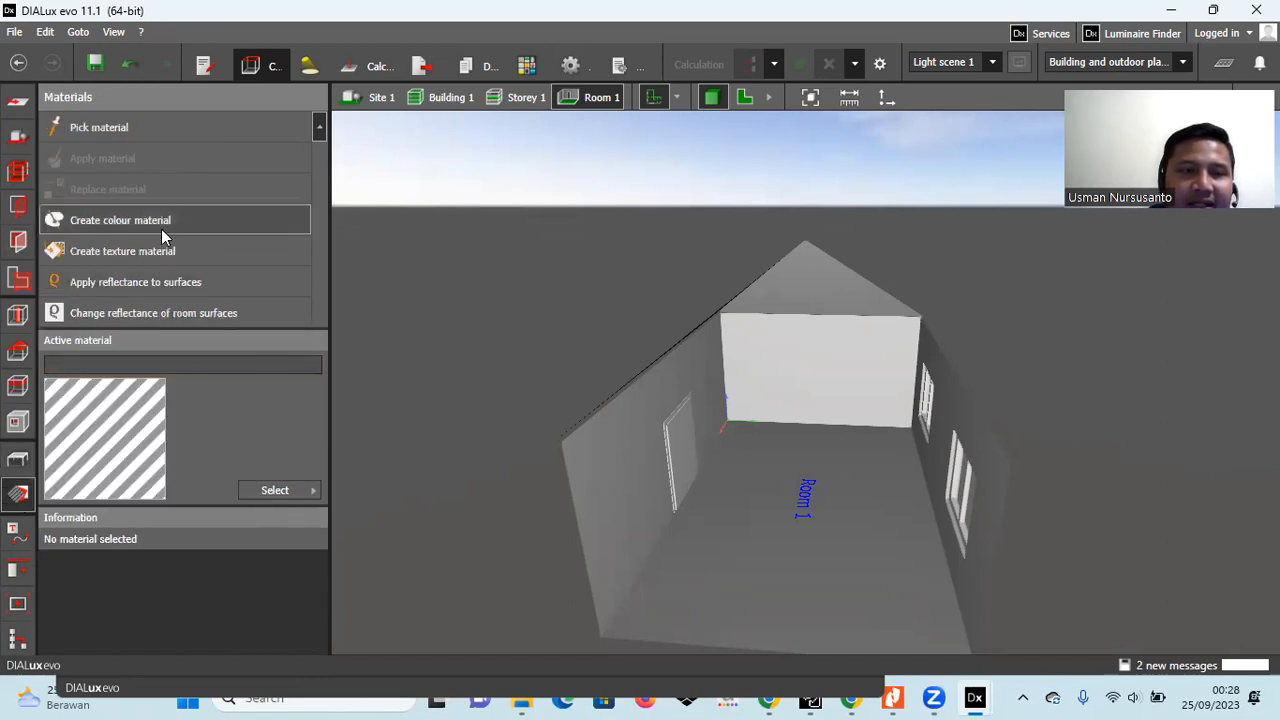
{"action": "left_click", "coordinate": [264, 491]}
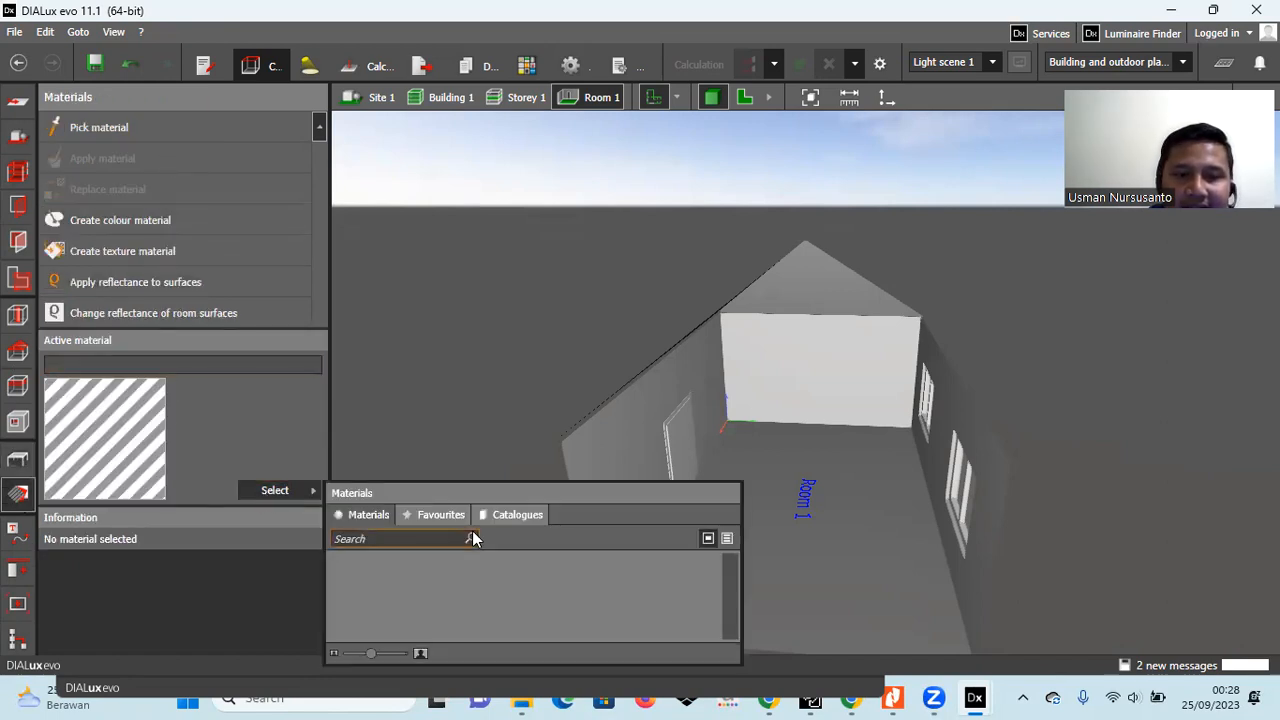
{"action": "left_click", "coordinate": [515, 515]}
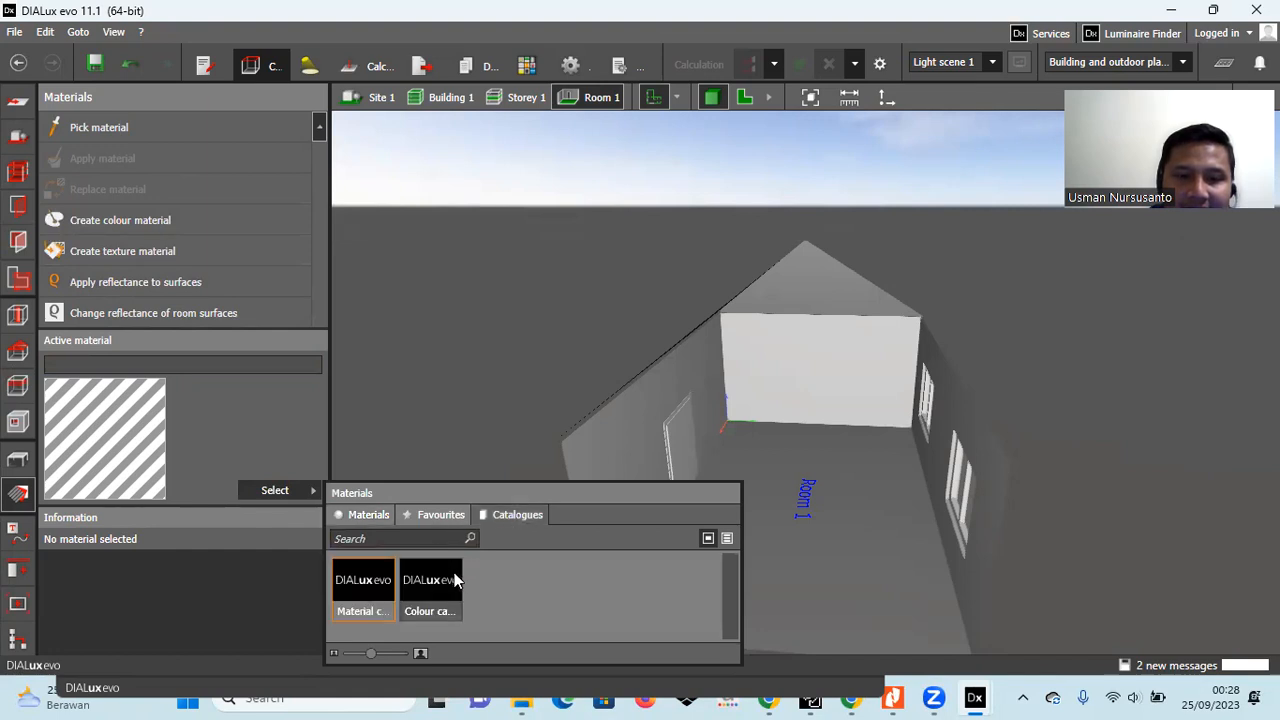
{"action": "double_click", "coordinate": [439, 595]}
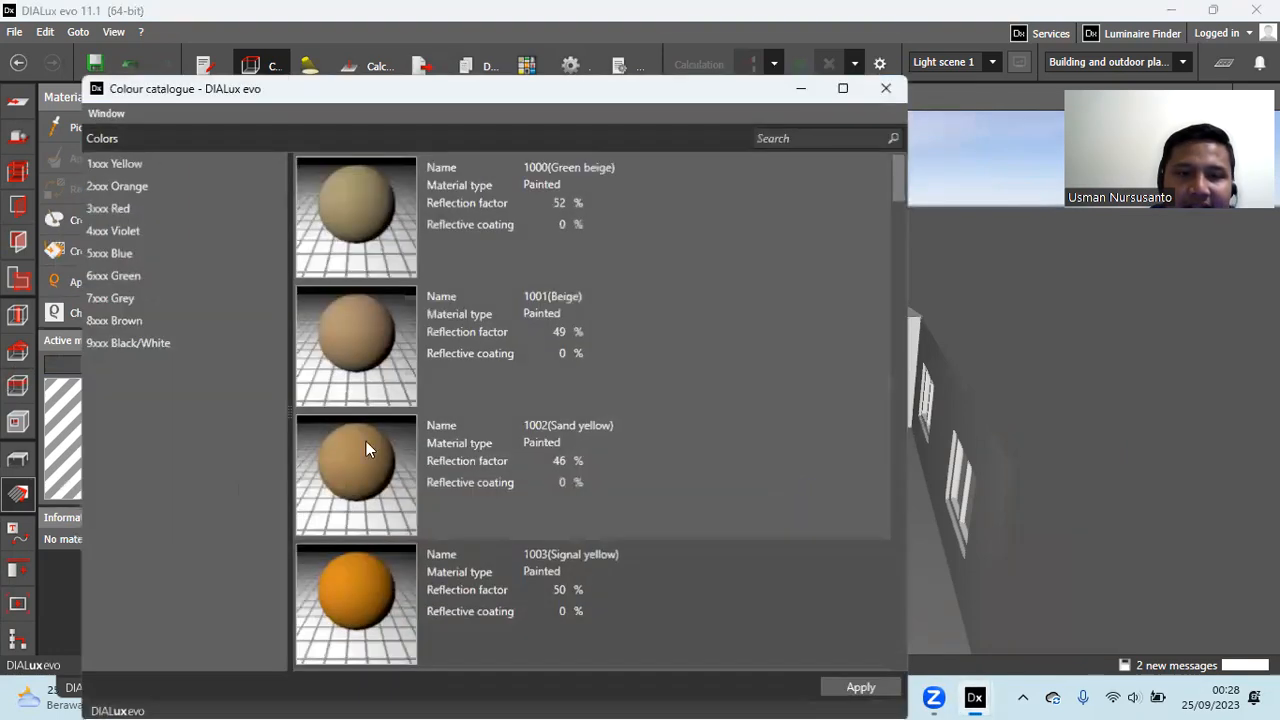
{"action": "scroll", "coordinate": [345, 398], "scroll_direction": "down", "scroll_amount": 5}
{"action": "scroll", "coordinate": [350, 390], "scroll_direction": "down", "scroll_amount": 12}
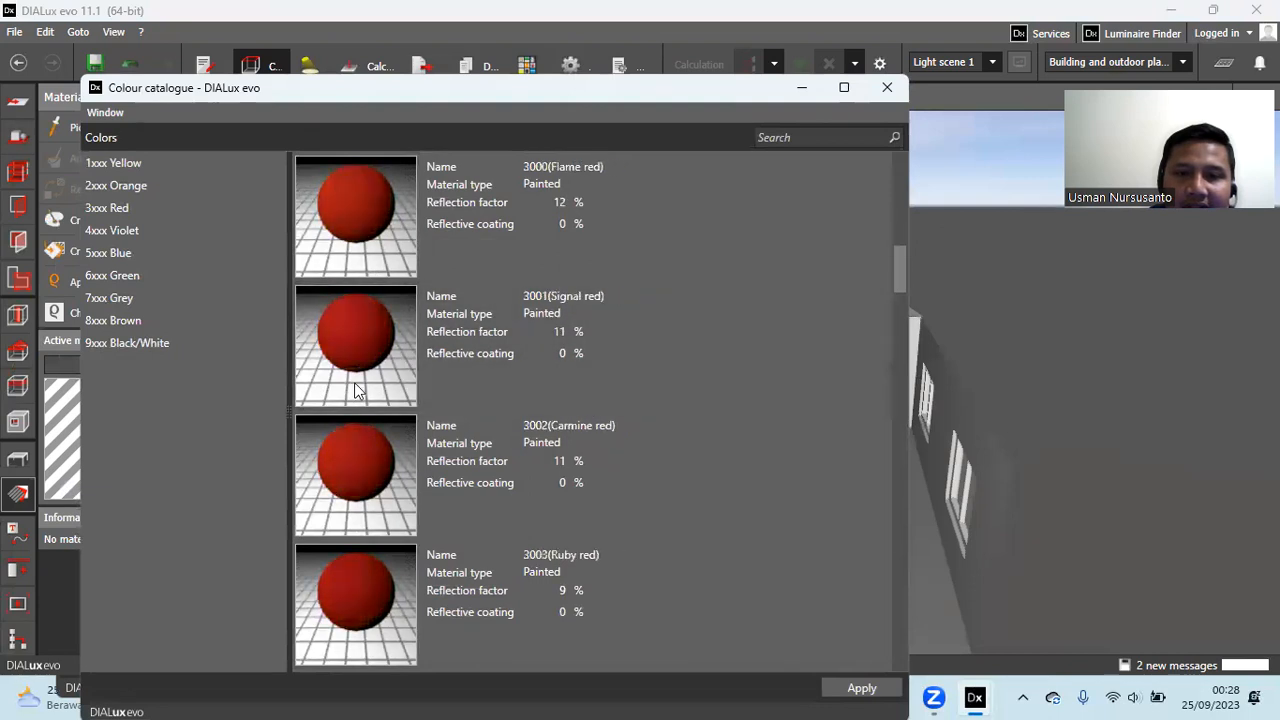
{"action": "left_click_drag", "start_coordinate": [901, 296], "coordinate": [905, 200]}
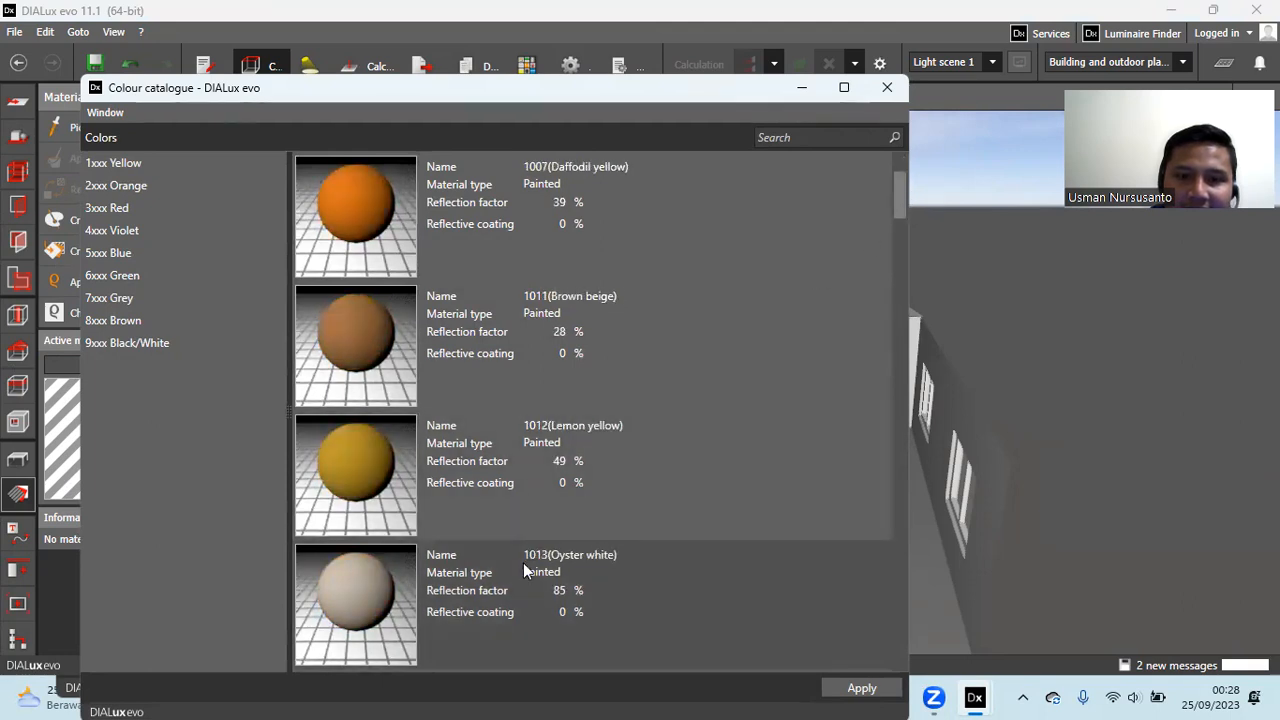
{"action": "left_click", "coordinate": [358, 589]}
{"action": "left_click", "coordinate": [831, 690]}
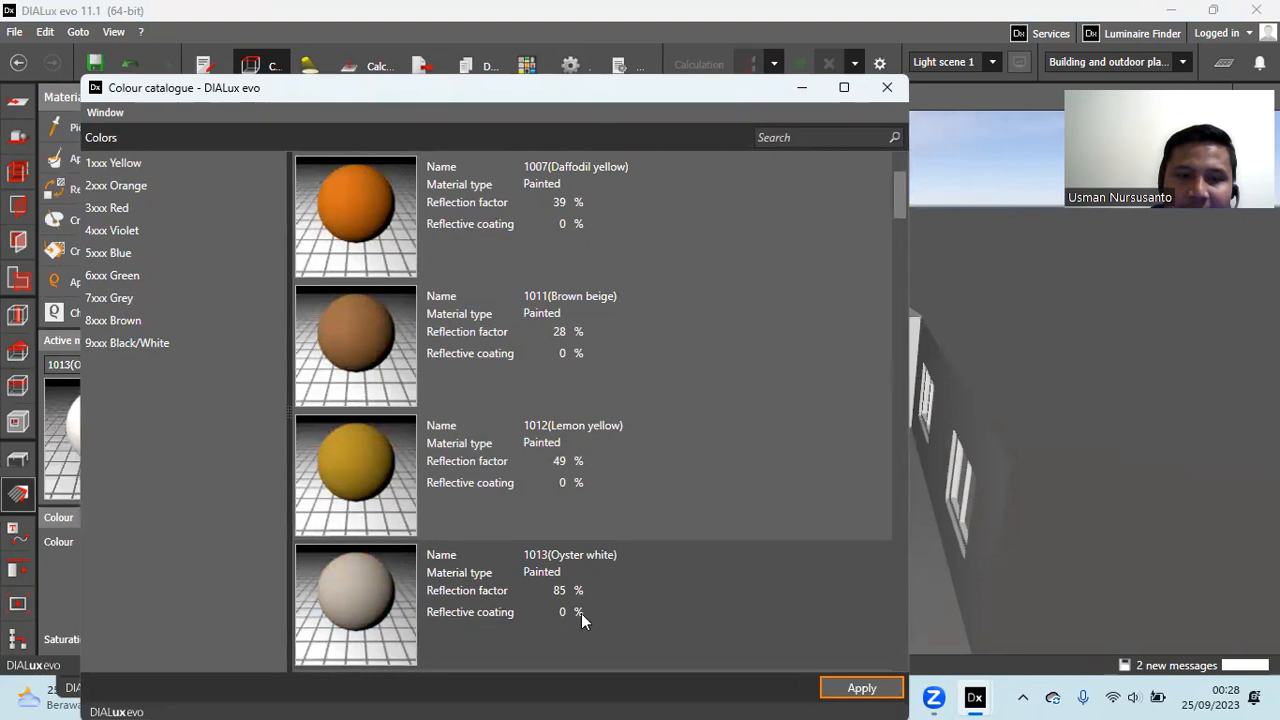
{"action": "left_click", "coordinate": [888, 91]}
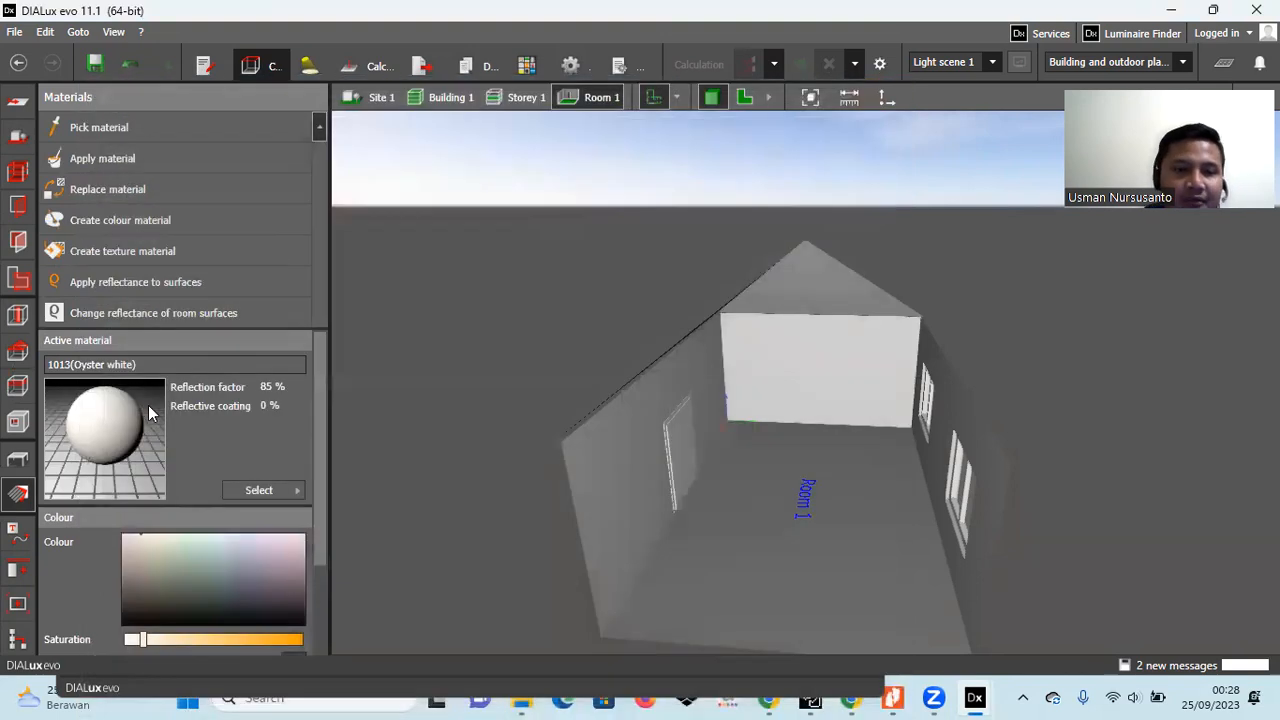
- Apply the Oyster white material to the interior walls of Room 1
{"action": "left_click", "coordinate": [127, 160]}
{"action": "left_click", "coordinate": [639, 473]}
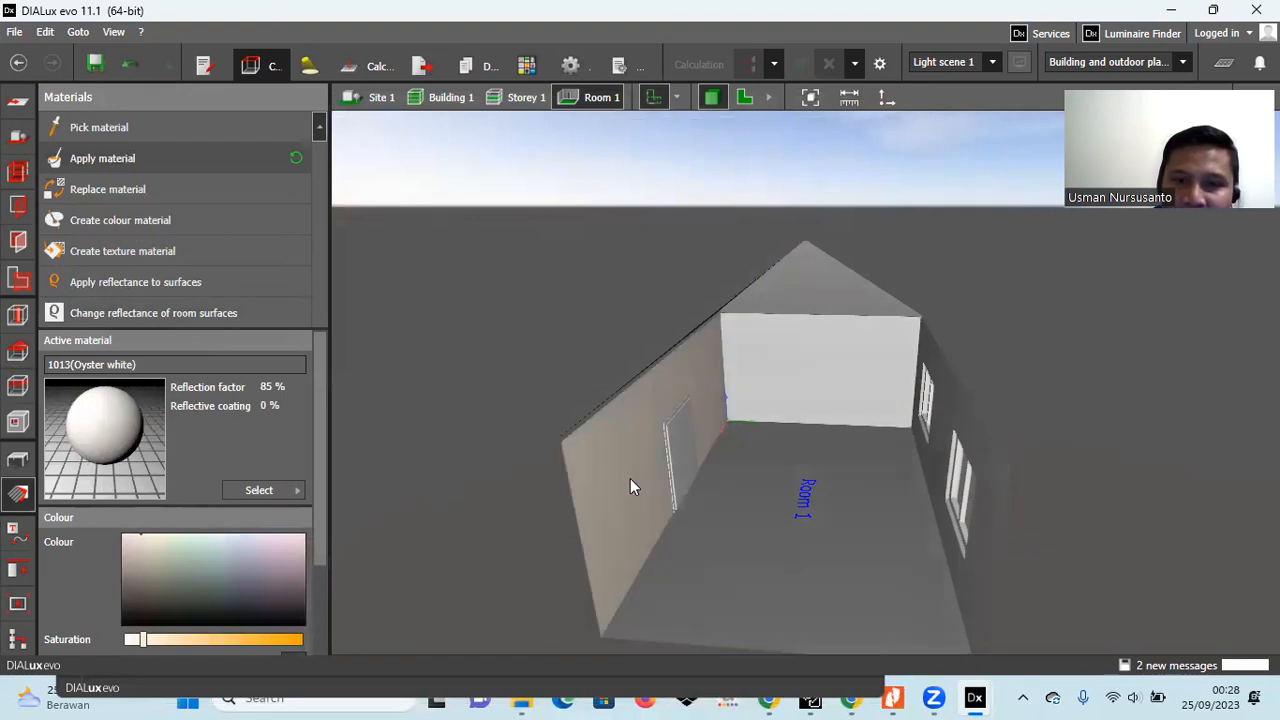
{"action": "left_click", "coordinate": [834, 355]}
{"action": "left_click", "coordinate": [114, 161]}
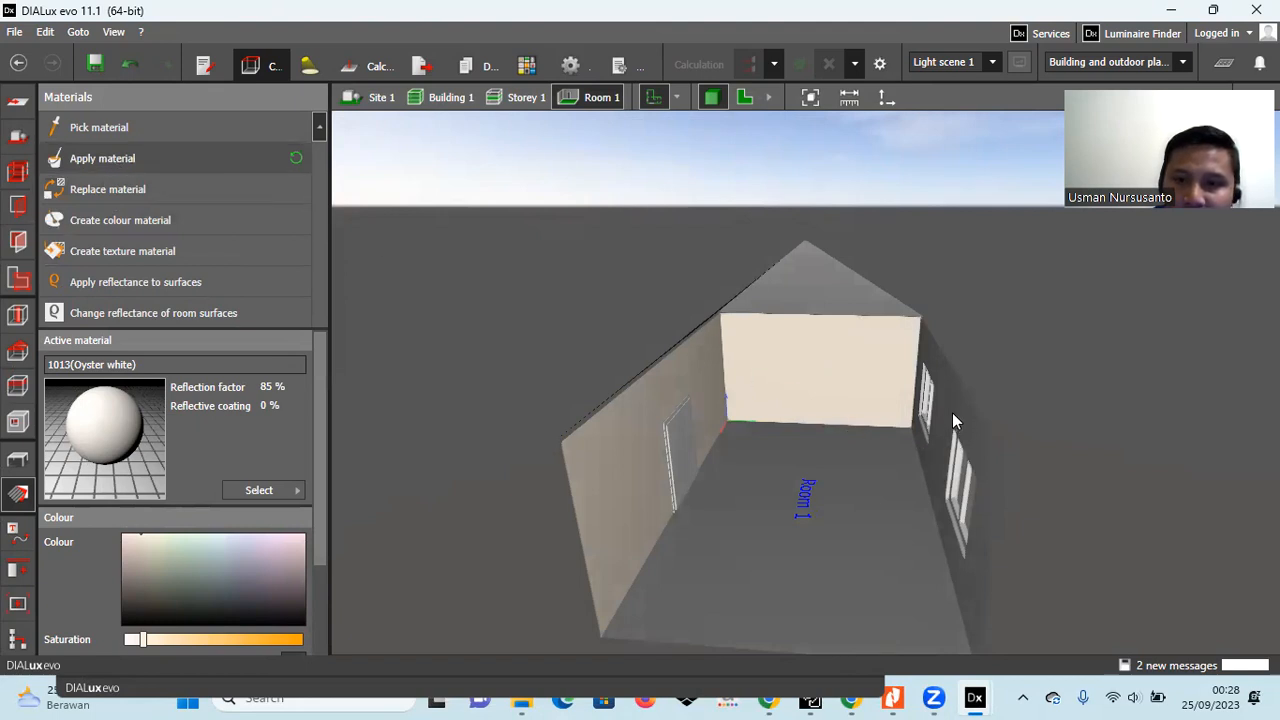
{"action": "left_click", "coordinate": [93, 160]}
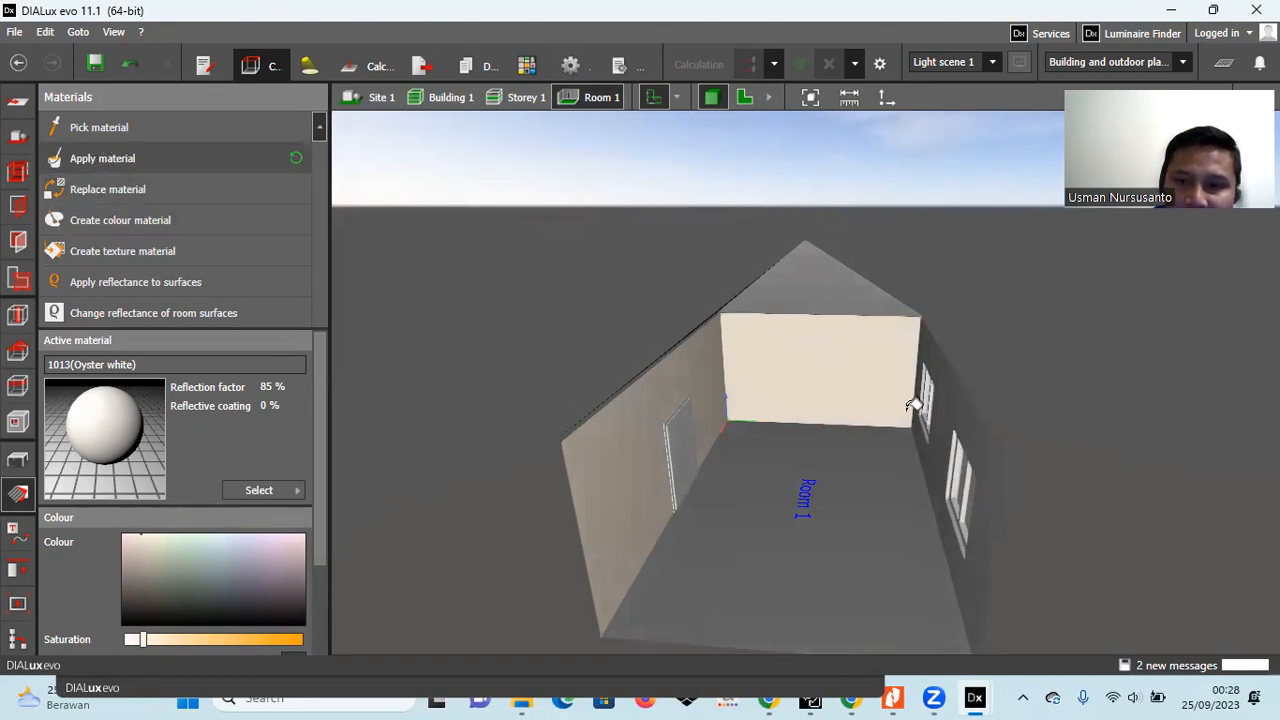
{"action": "left_click", "coordinate": [951, 413]}
{"action": "right_click_drag", "start_coordinate": [775, 478], "coordinate": [812, 462]}
{"action": "left_click", "coordinate": [110, 160]}
{"action": "left_click", "coordinate": [968, 418]}
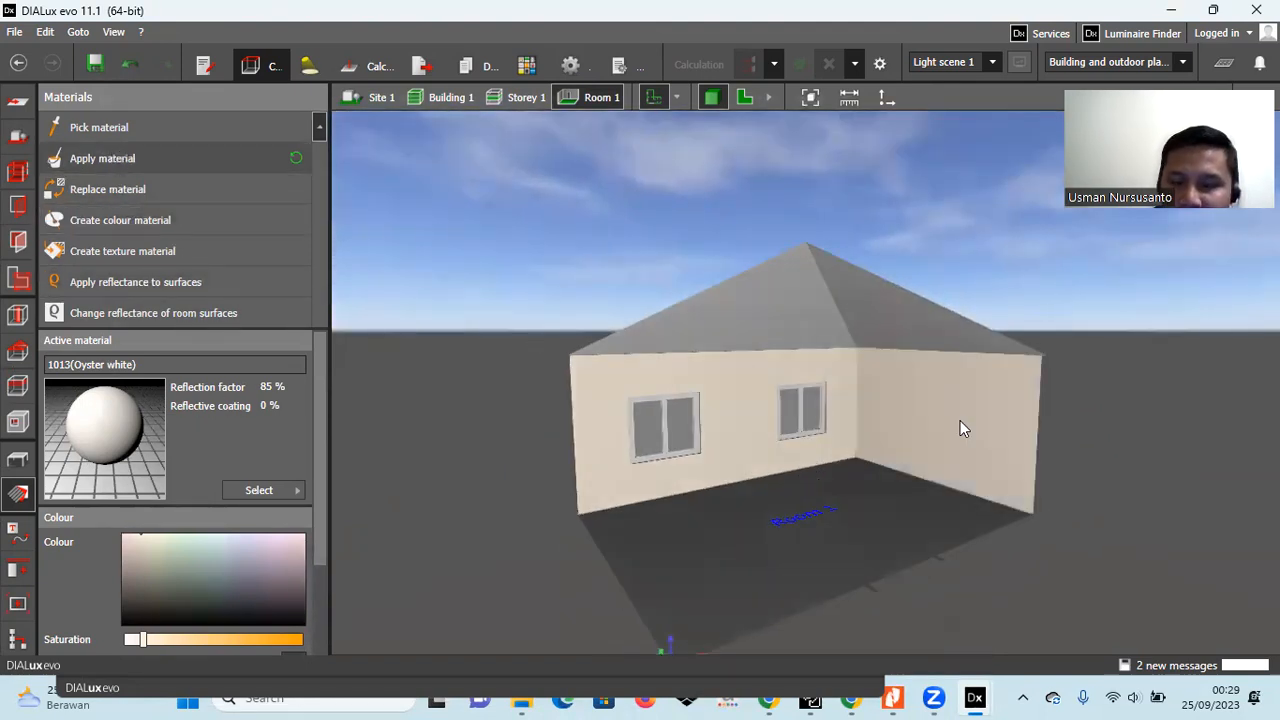
- Apply the Oyster white material to the inner slopes of the pyramid roof
{"action": "right_click_drag", "start_coordinate": [935, 445], "coordinate": [849, 421]}
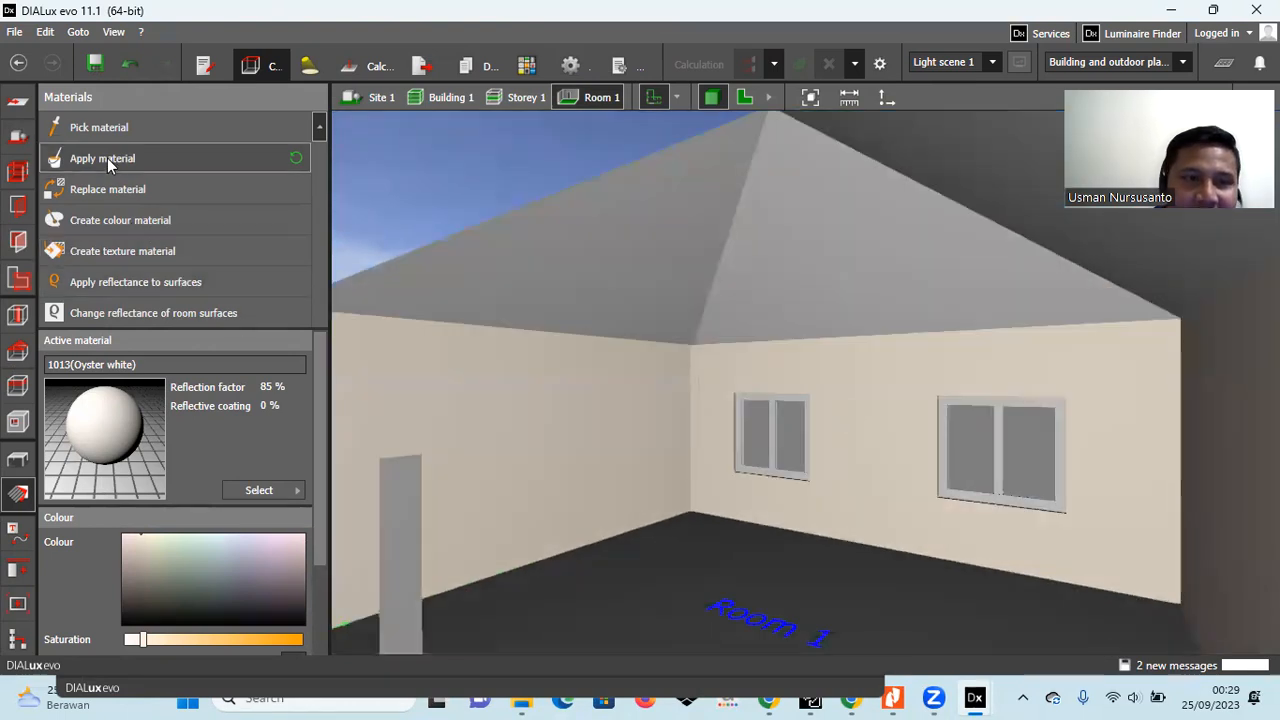
{"action": "left_click", "coordinate": [662, 251]}
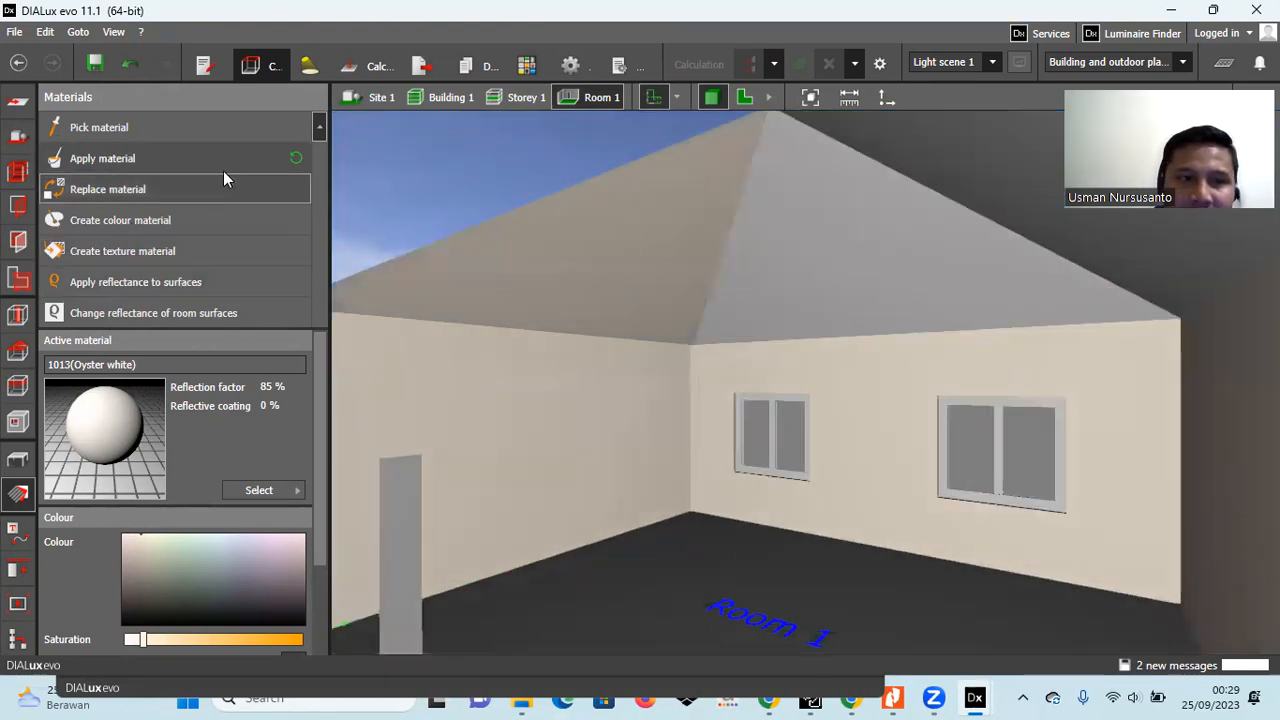
{"action": "left_click", "coordinate": [742, 297]}
{"action": "right_click_drag", "start_coordinate": [742, 297], "coordinate": [868, 309]}
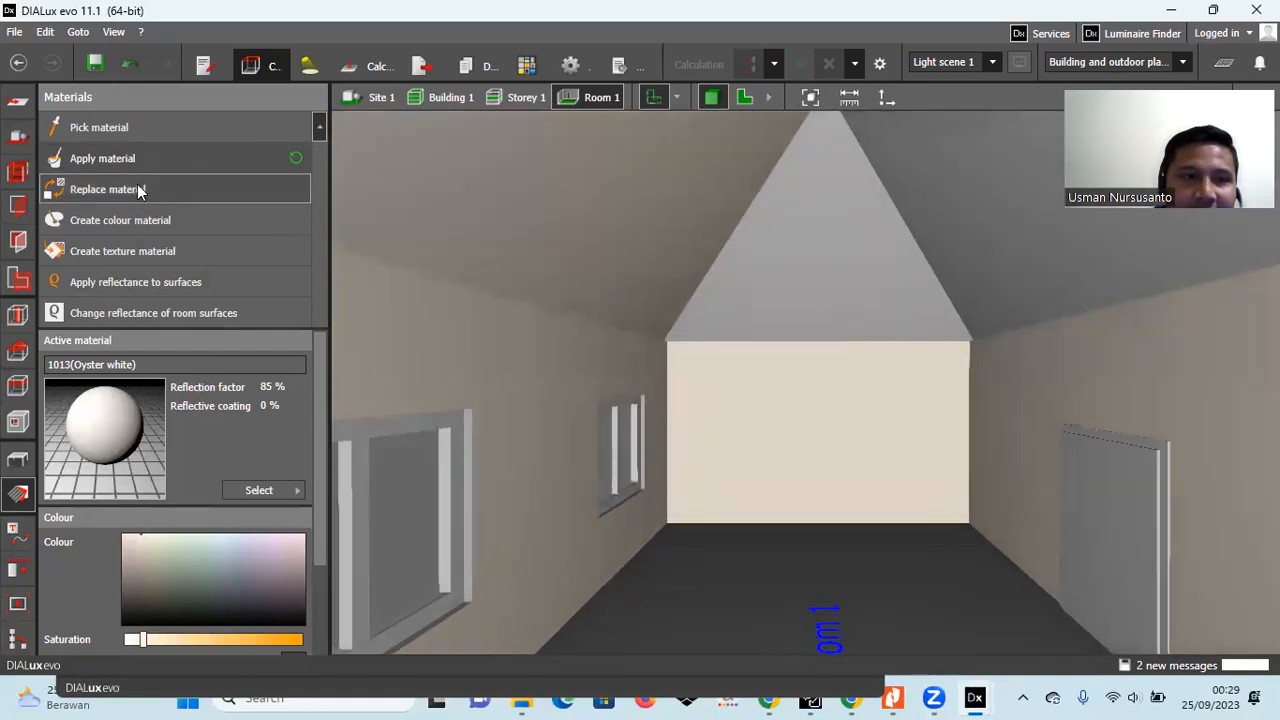
{"action": "left_click", "coordinate": [824, 272]}
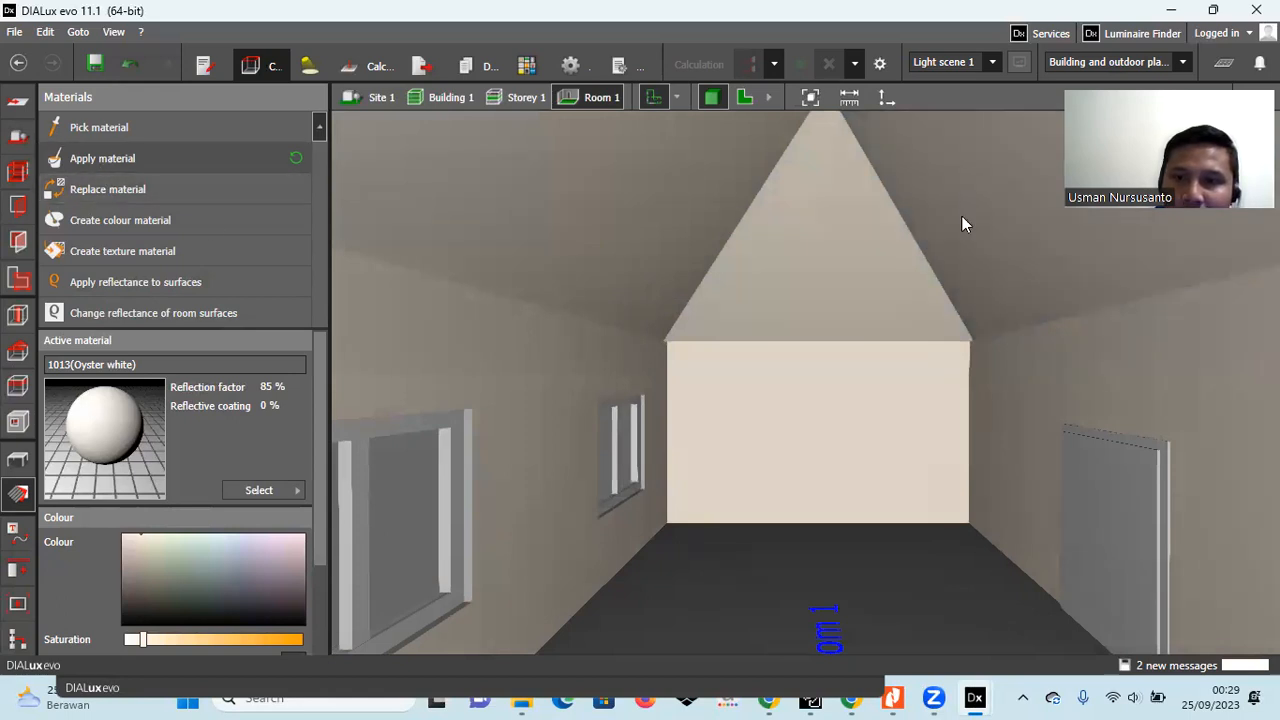
- Examine the painted surfaces from several angles in the Room 1, Storey 1 and Building 1 views
{"action": "right_click_drag", "start_coordinate": [791, 394], "coordinate": [583, 448]}
{"action": "scroll", "coordinate": [668, 407], "scroll_direction": "down", "scroll_amount": 5}
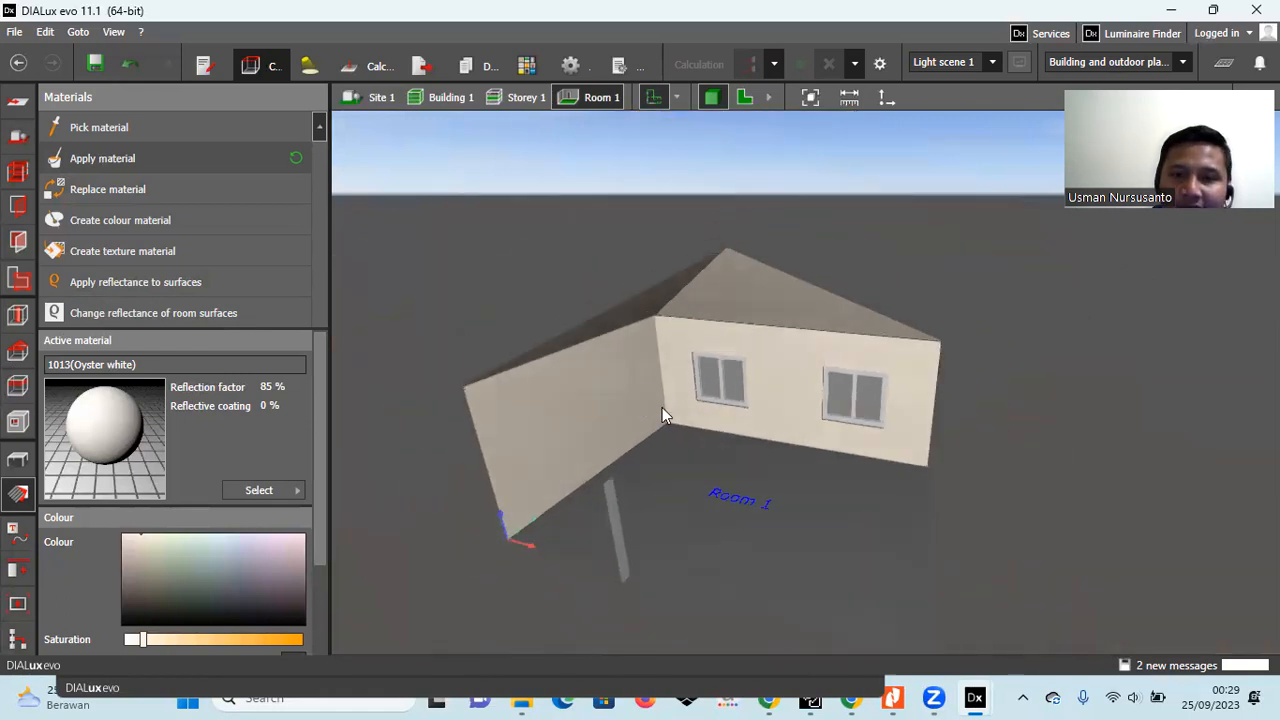
{"action": "right_click_drag", "start_coordinate": [808, 420], "coordinate": [757, 409]}
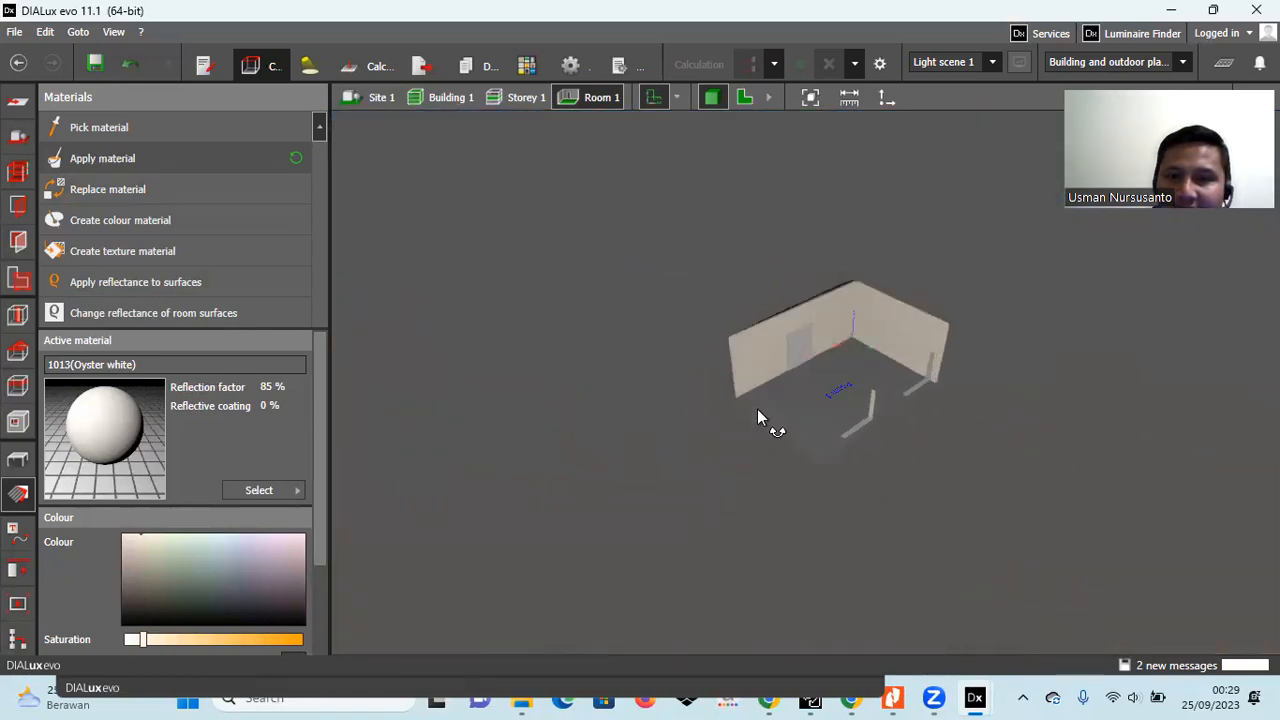
{"action": "left_click", "coordinate": [515, 92]}
{"action": "right_click_drag", "start_coordinate": [885, 424], "coordinate": [592, 395]}
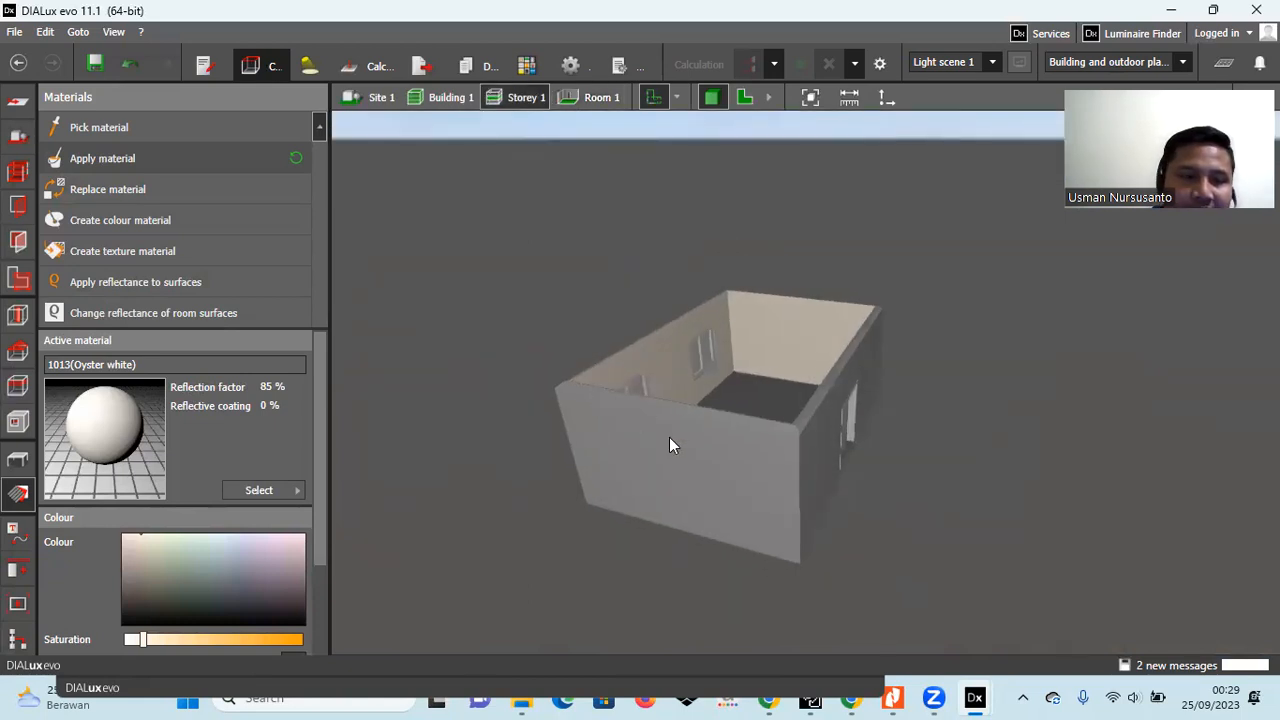
{"action": "right_click_drag", "start_coordinate": [755, 487], "coordinate": [648, 495]}
{"action": "right_click_drag", "start_coordinate": [776, 420], "coordinate": [825, 420]}
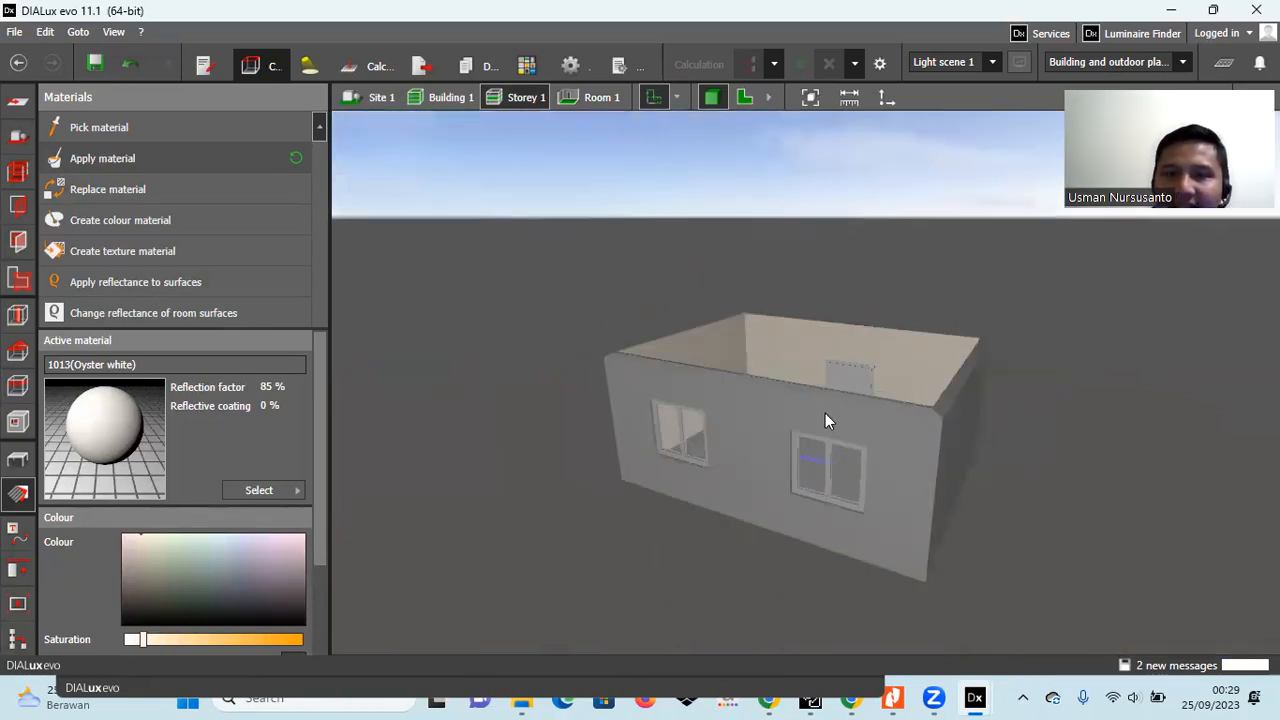
{"action": "left_click", "coordinate": [600, 99]}
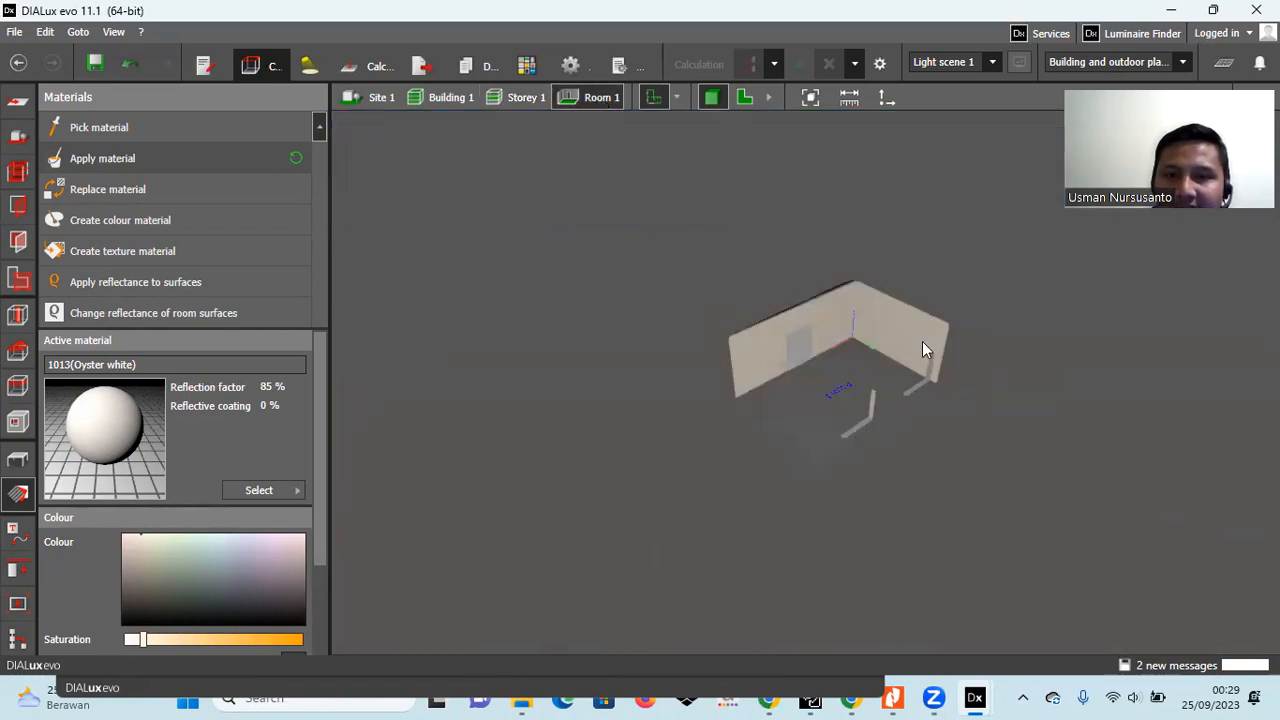
{"action": "left_click", "coordinate": [450, 100]}
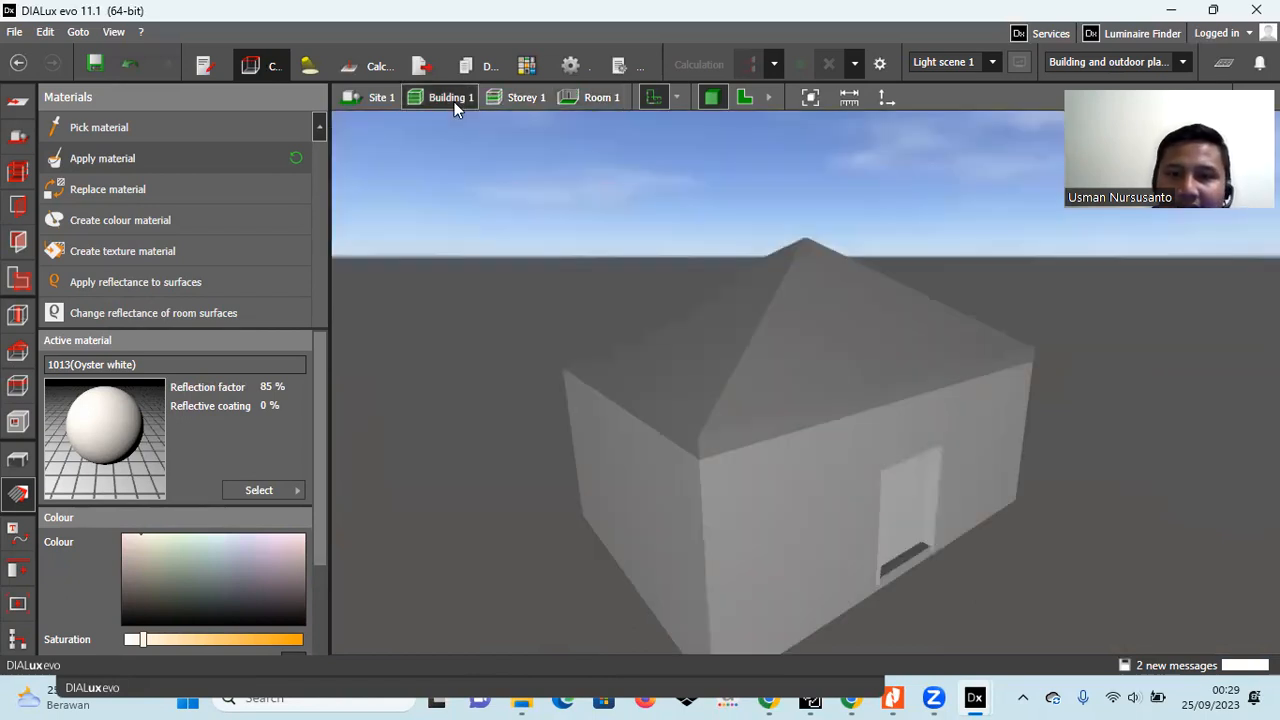
- Show Building 1 in plan view and open the luminaire planning tools with the active luminaire's details
{"action": "left_click", "coordinate": [744, 97]}
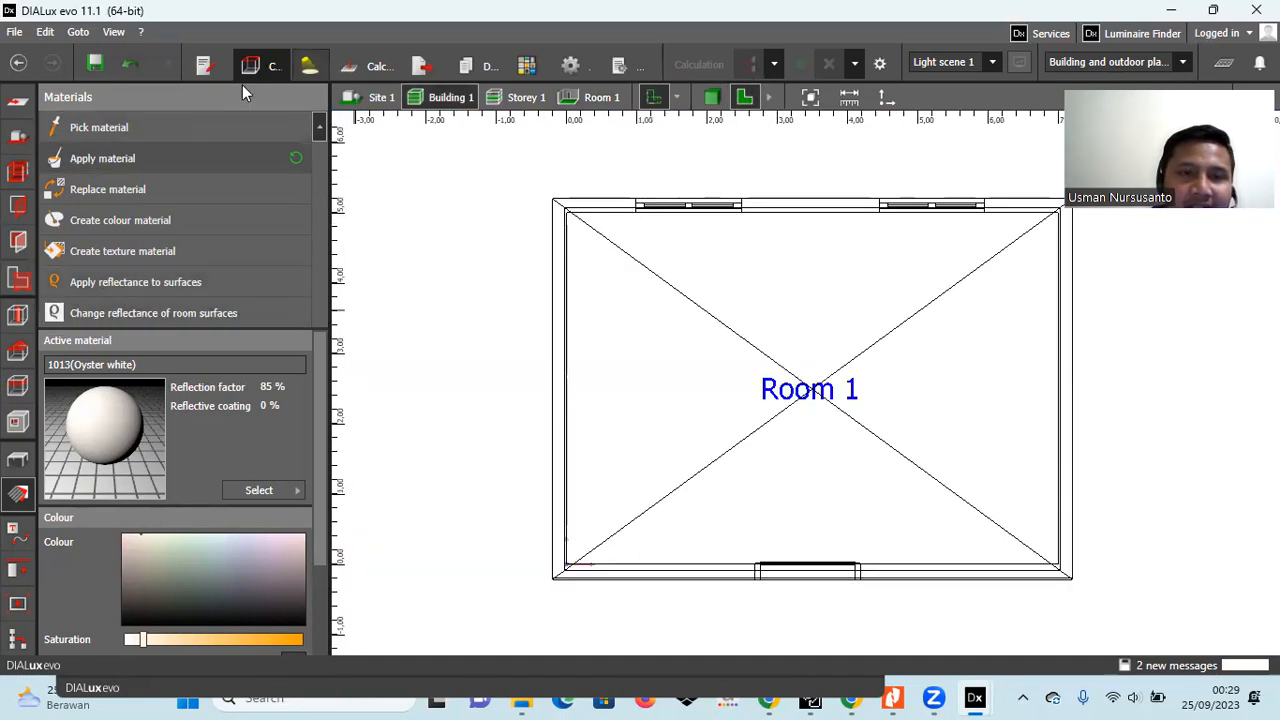
{"action": "left_click", "coordinate": [309, 66]}
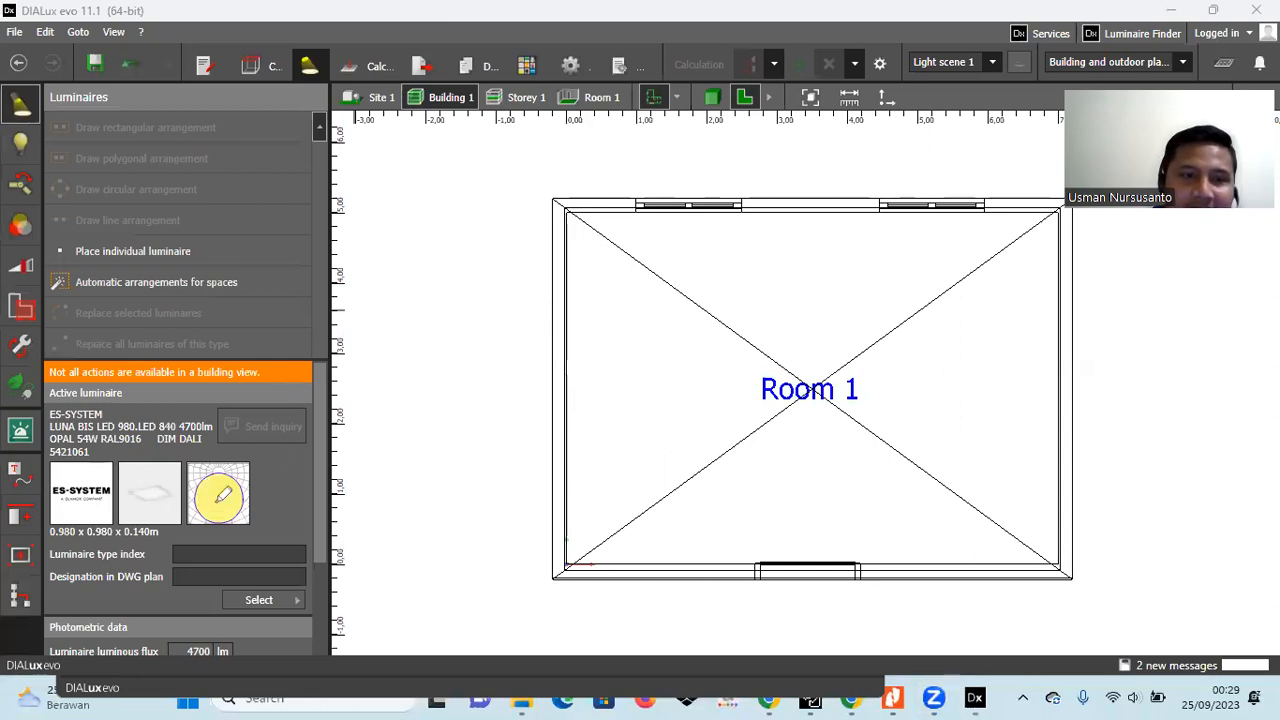
{"action": "mouse_move", "coordinate": [98, 440]}
{"action": "left_mouse_down"}
{"action": "mouse_move", "coordinate": [200, 563]}
{"action": "mouse_move", "coordinate": [182, 438]}
{"action": "left_mouse_up"}
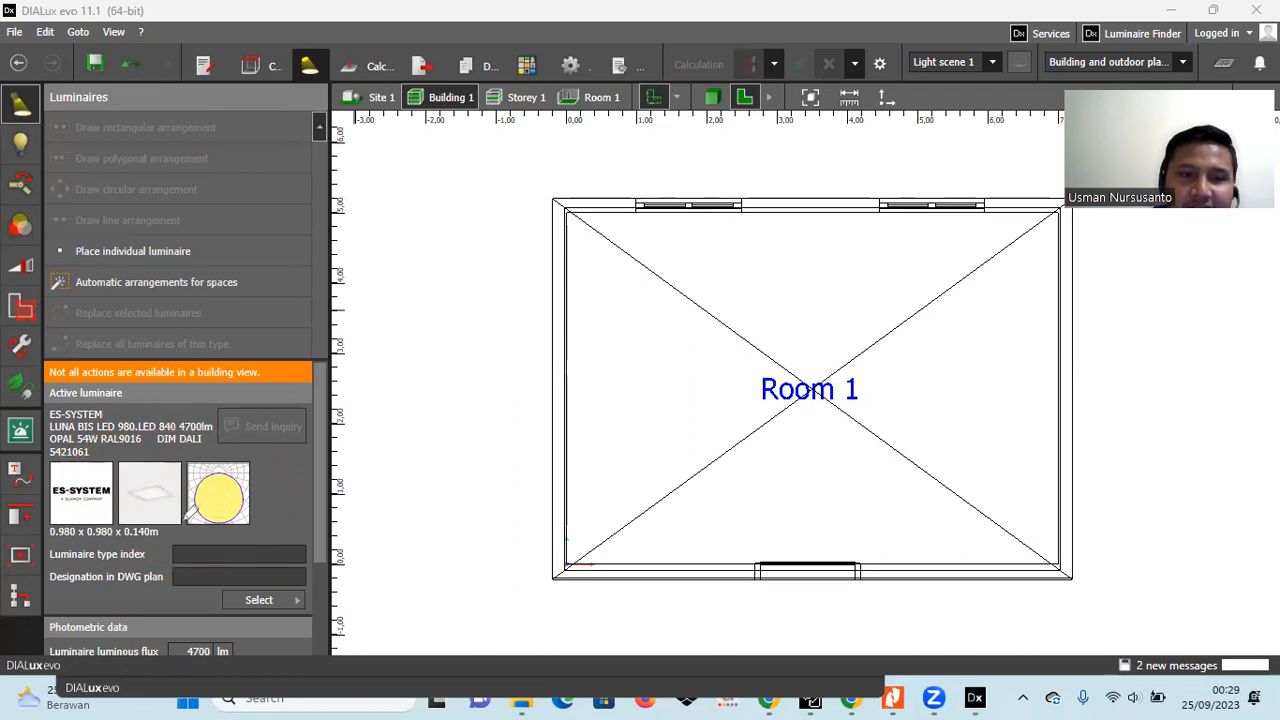
{"action": "mouse_move", "coordinate": [200, 436]}
{"action": "left_mouse_down"}
{"action": "mouse_move", "coordinate": [230, 572]}
{"action": "mouse_move", "coordinate": [72, 466]}
{"action": "mouse_move", "coordinate": [172, 440]}
{"action": "left_mouse_up"}
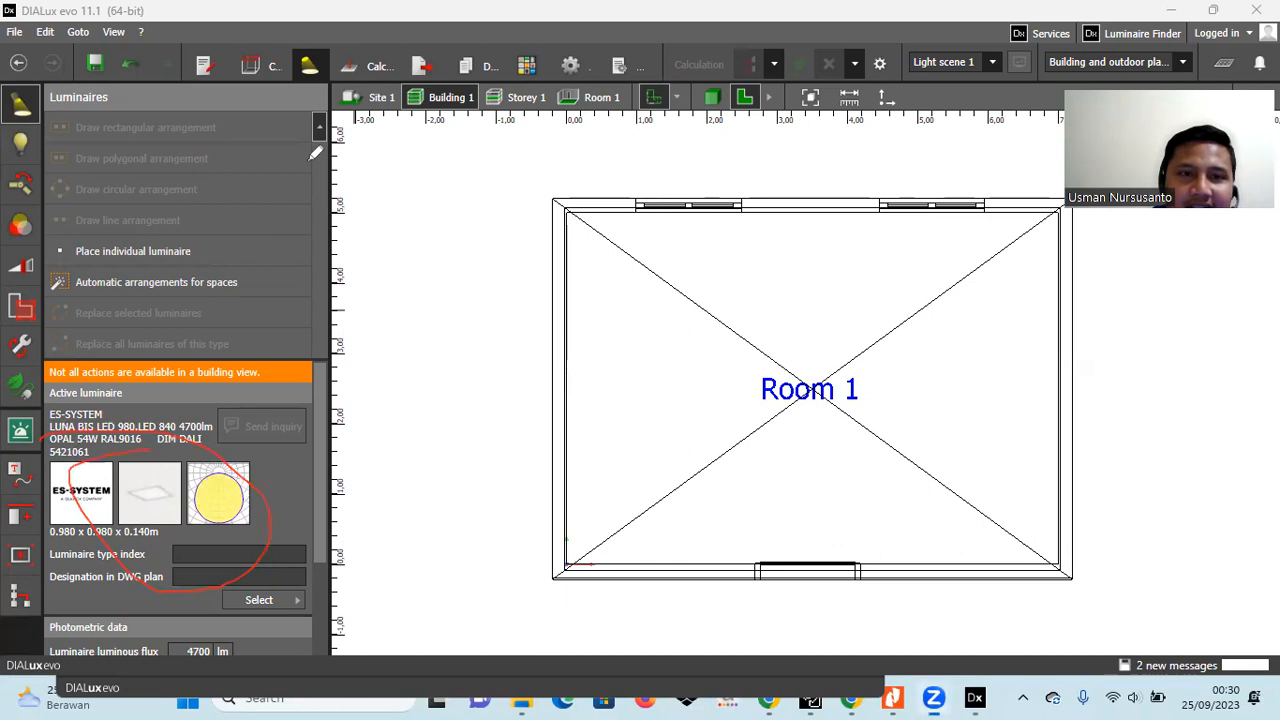
{"action": "left_click", "coordinate": [249, 602]}
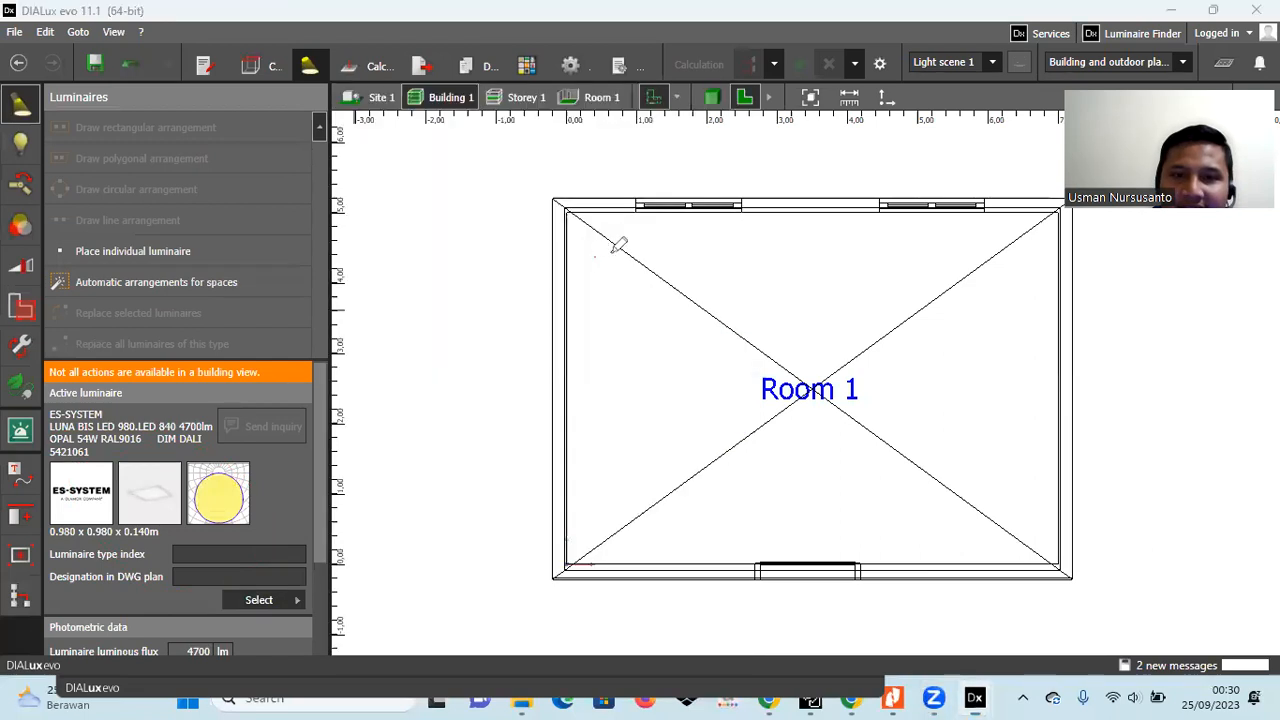
{"action": "left_click_drag", "start_coordinate": [594, 256], "coordinate": [722, 254]}
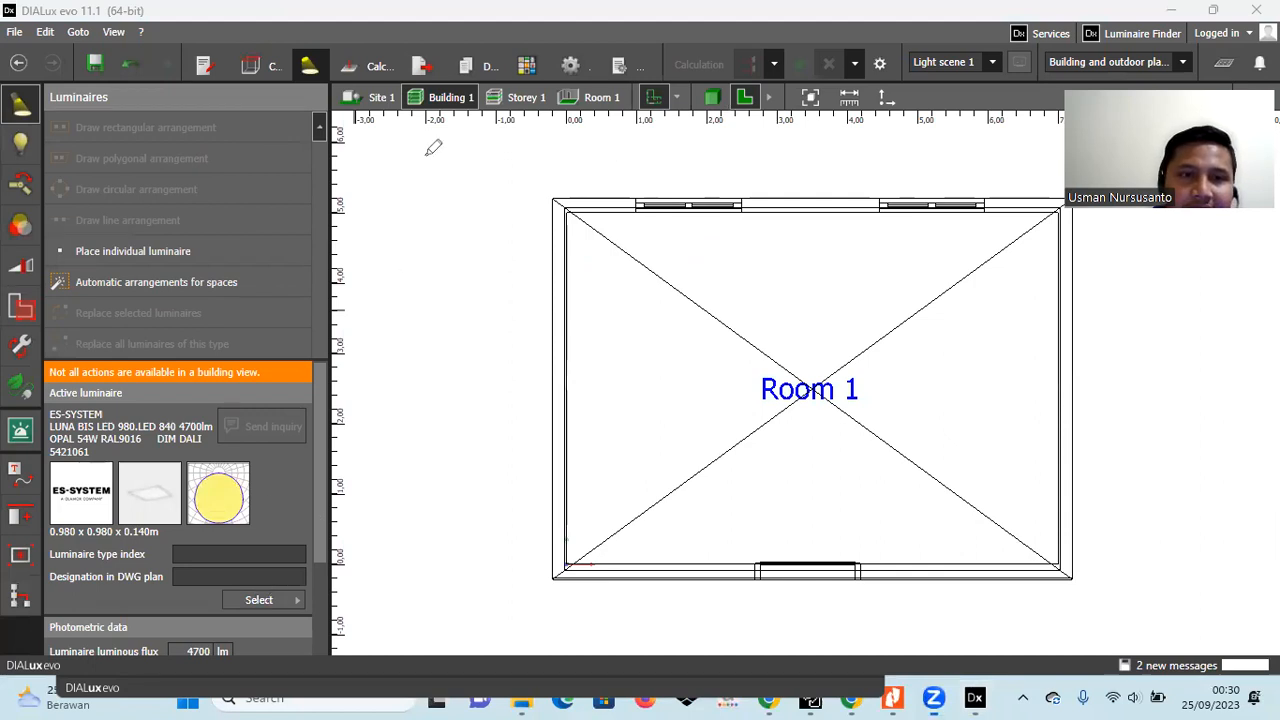
- Open the luminaire selection and switch to the DIALux Luminaire Finder website
{"action": "left_click", "coordinate": [270, 601]}
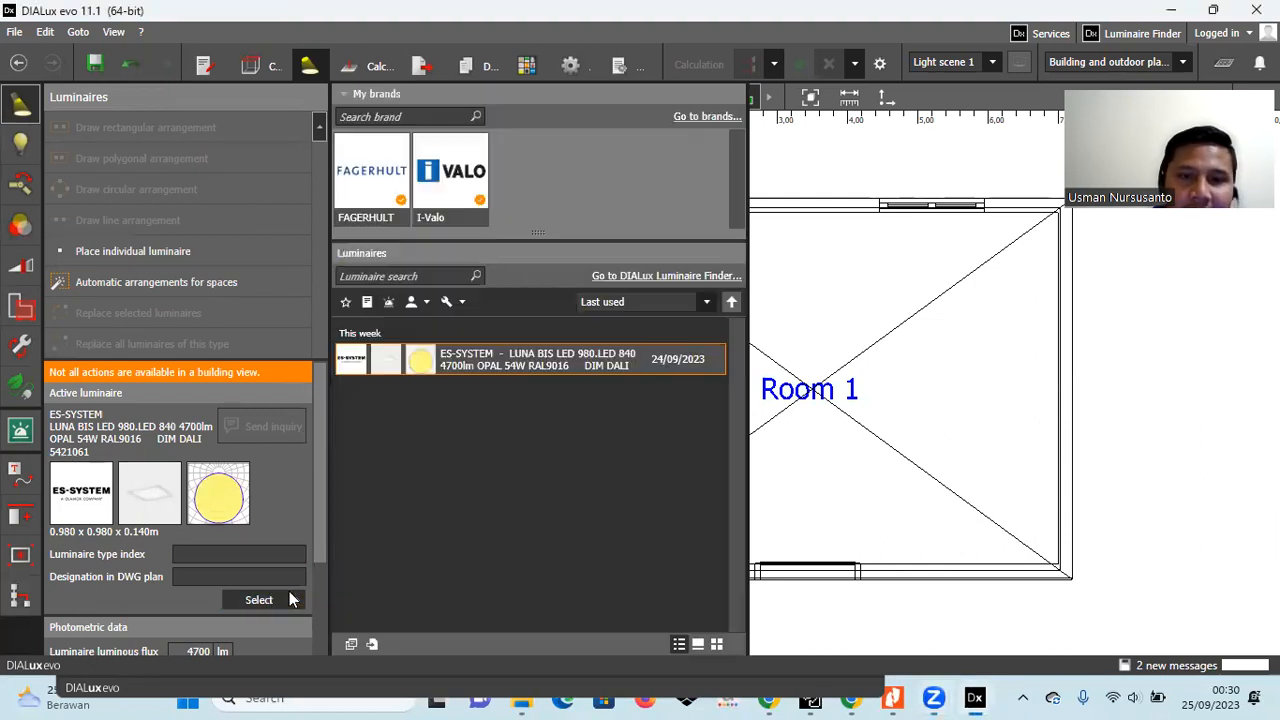
{"action": "left_click", "coordinate": [637, 278]}
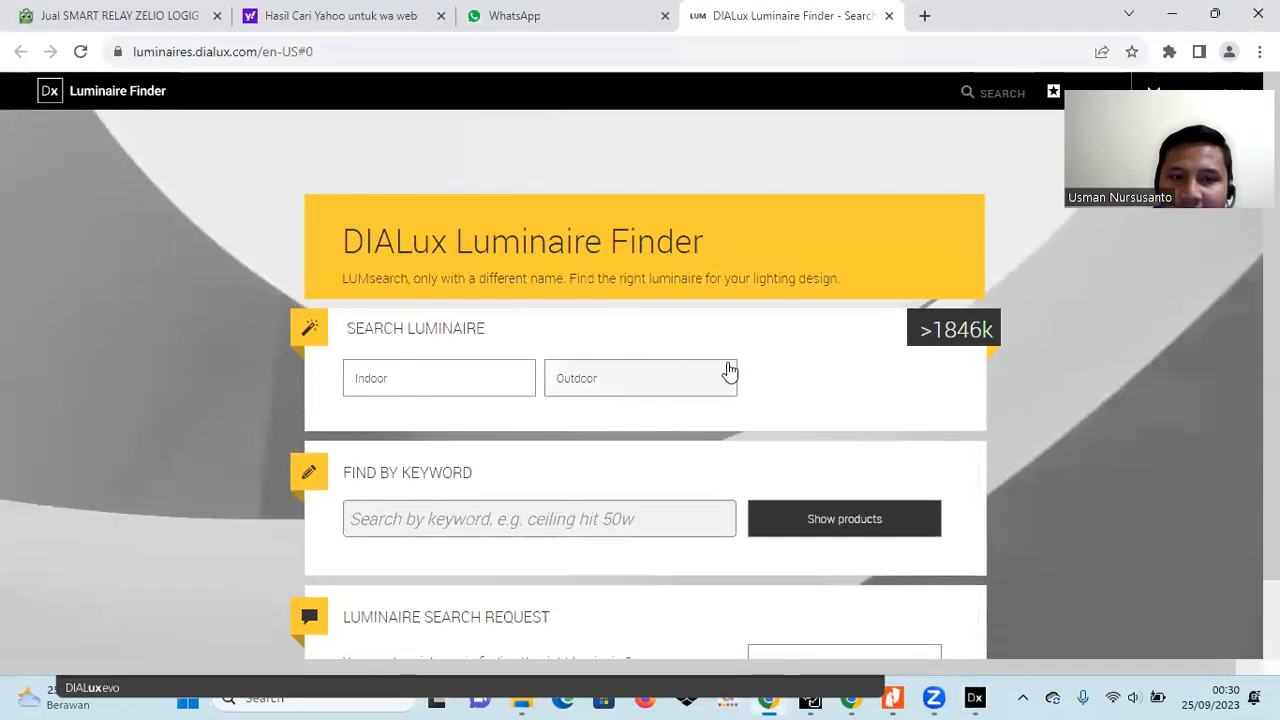
- Examine the light distribution options for indoor ceiling surface luminaires and return to the finder's start page
{"action": "scroll", "coordinate": [602, 395], "scroll_direction": "down", "scroll_amount": 1}
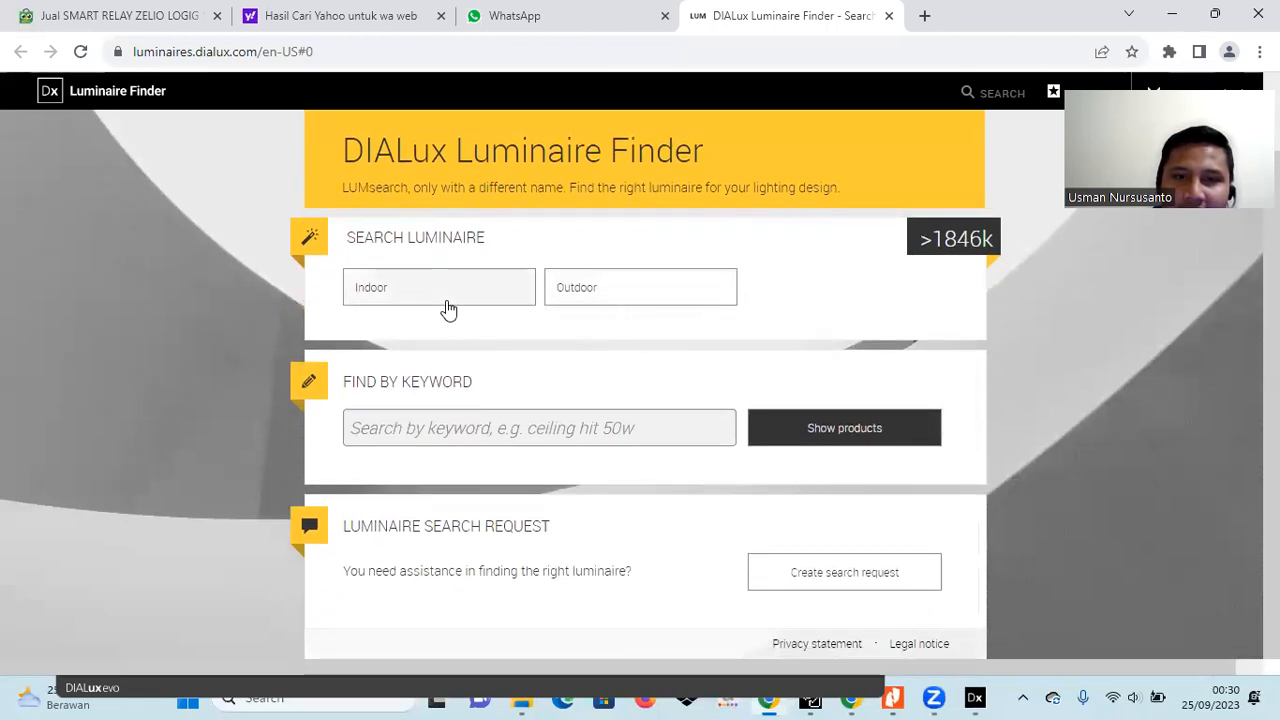
{"action": "left_click", "coordinate": [418, 291]}
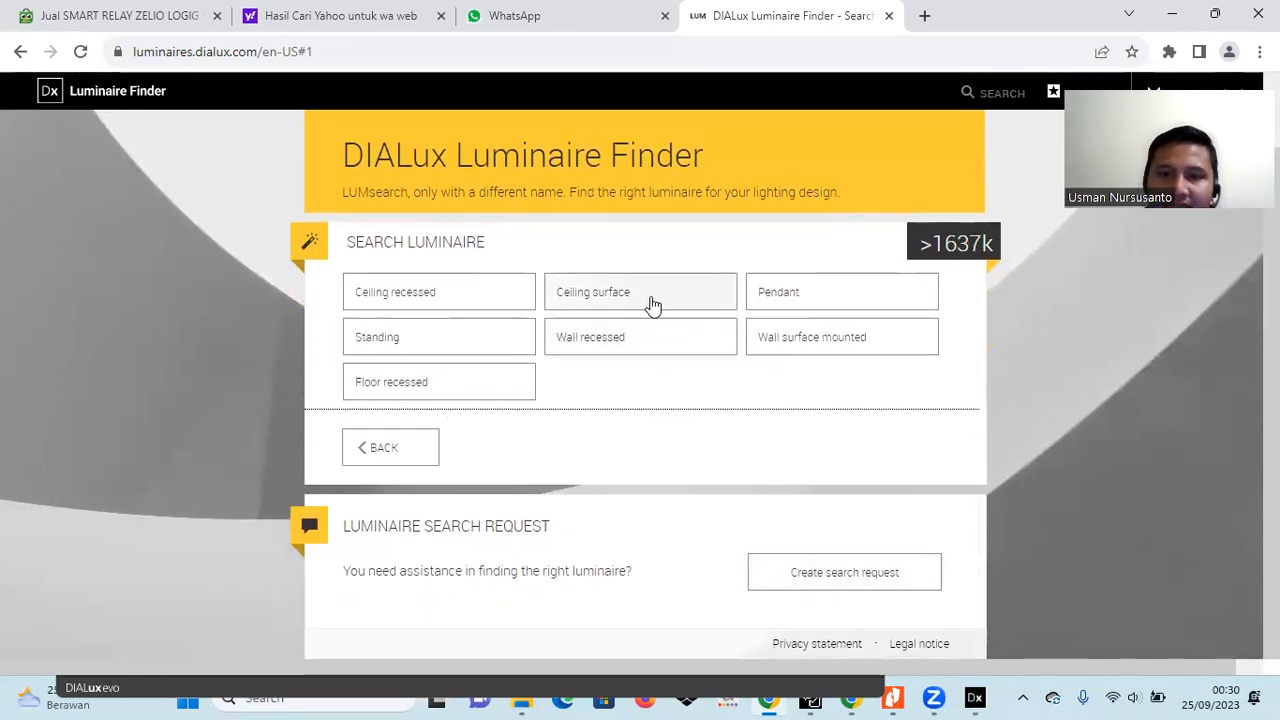
{"action": "left_click", "coordinate": [592, 303]}
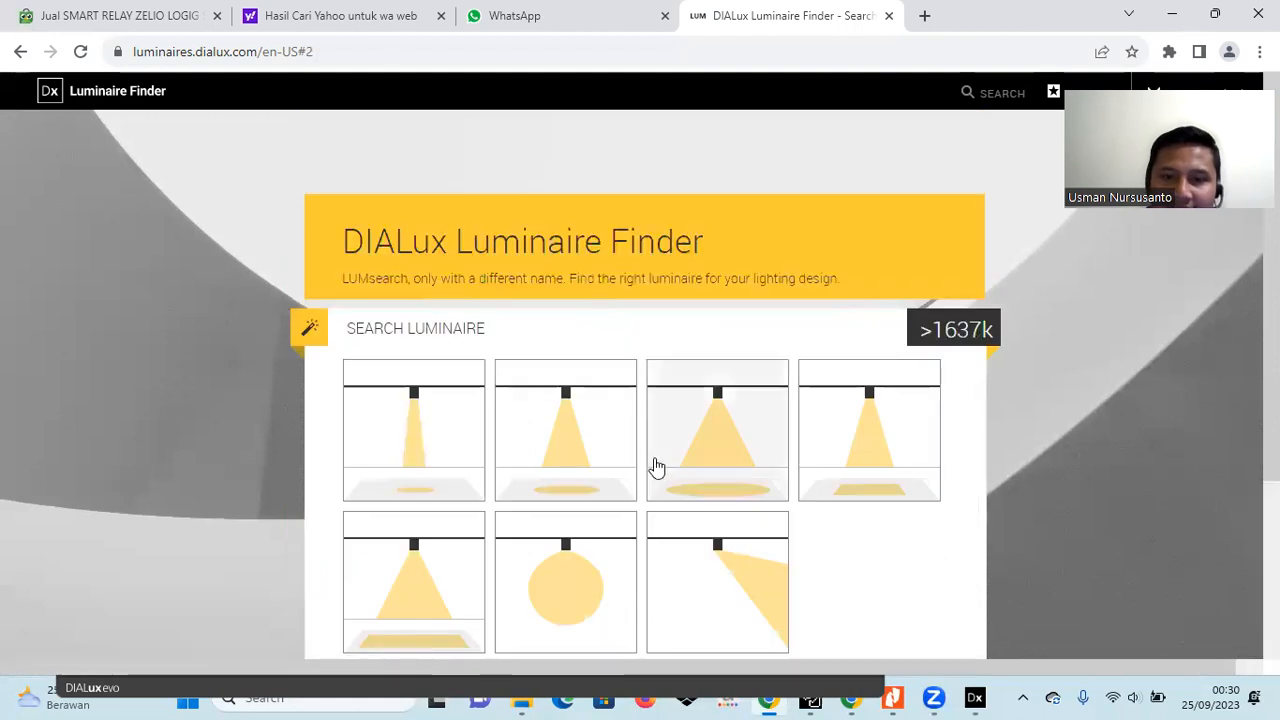
{"action": "scroll", "coordinate": [623, 429], "scroll_direction": "down", "scroll_amount": 3}
{"action": "scroll", "coordinate": [591, 466], "scroll_direction": "up", "scroll_amount": 3}
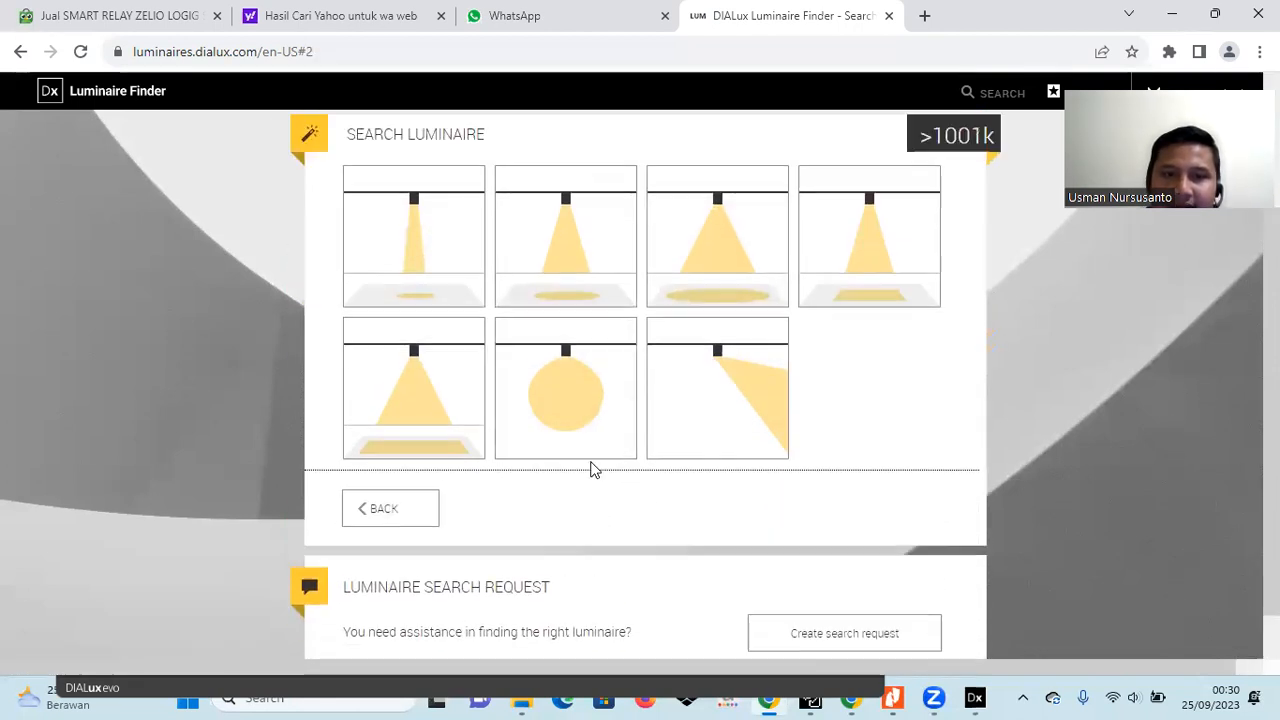
{"action": "left_click", "coordinate": [20, 52]}
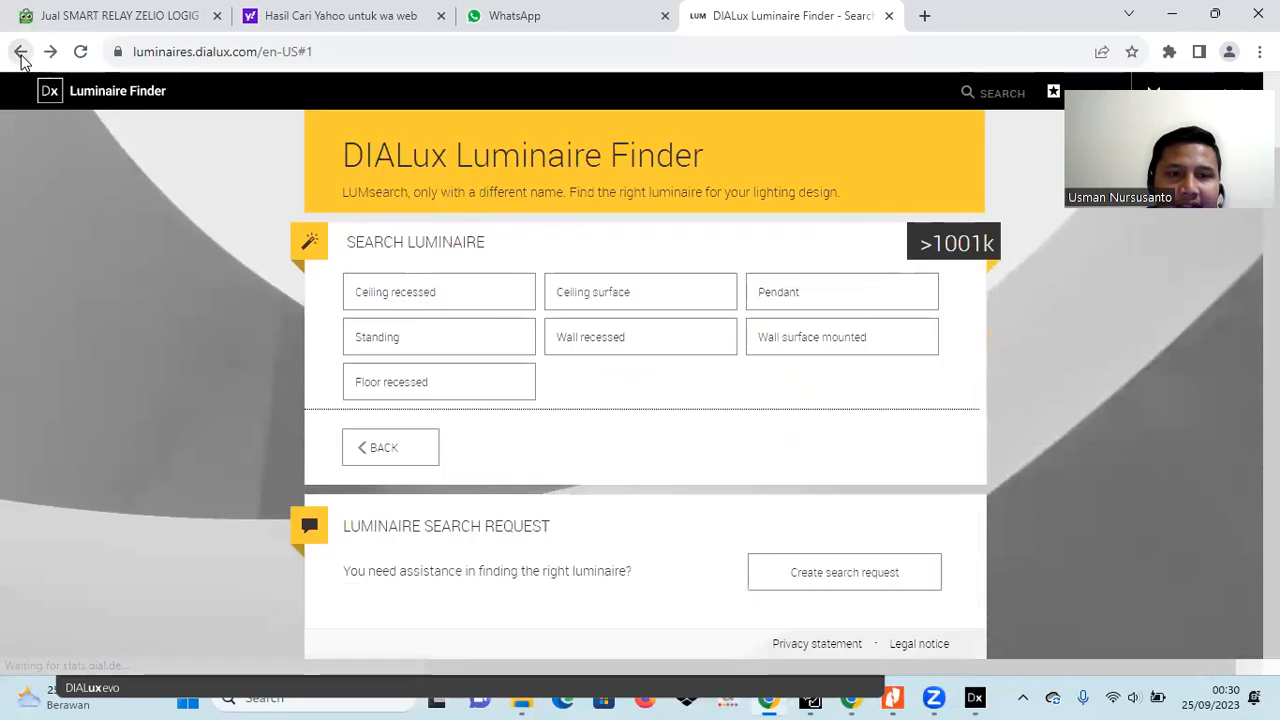
{"action": "left_click", "coordinate": [20, 52]}
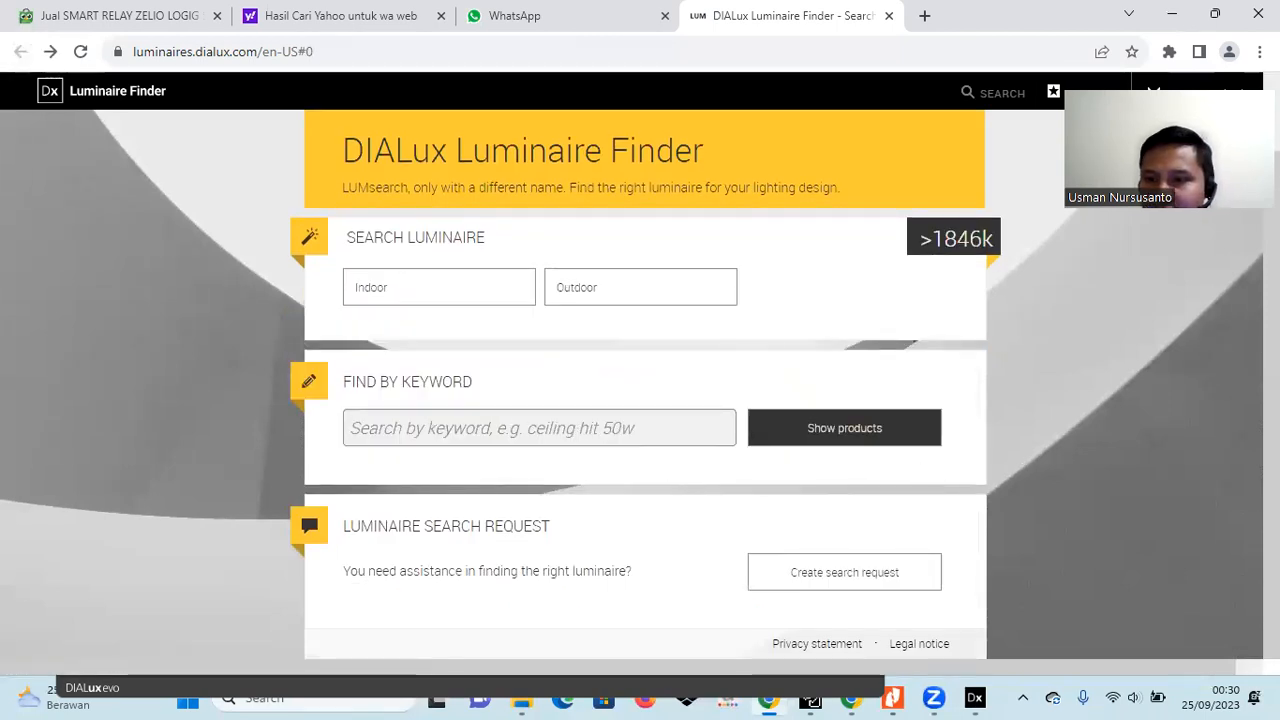
{"action": "scroll", "coordinate": [1046, 481], "scroll_direction": "up", "scroll_amount": 1}
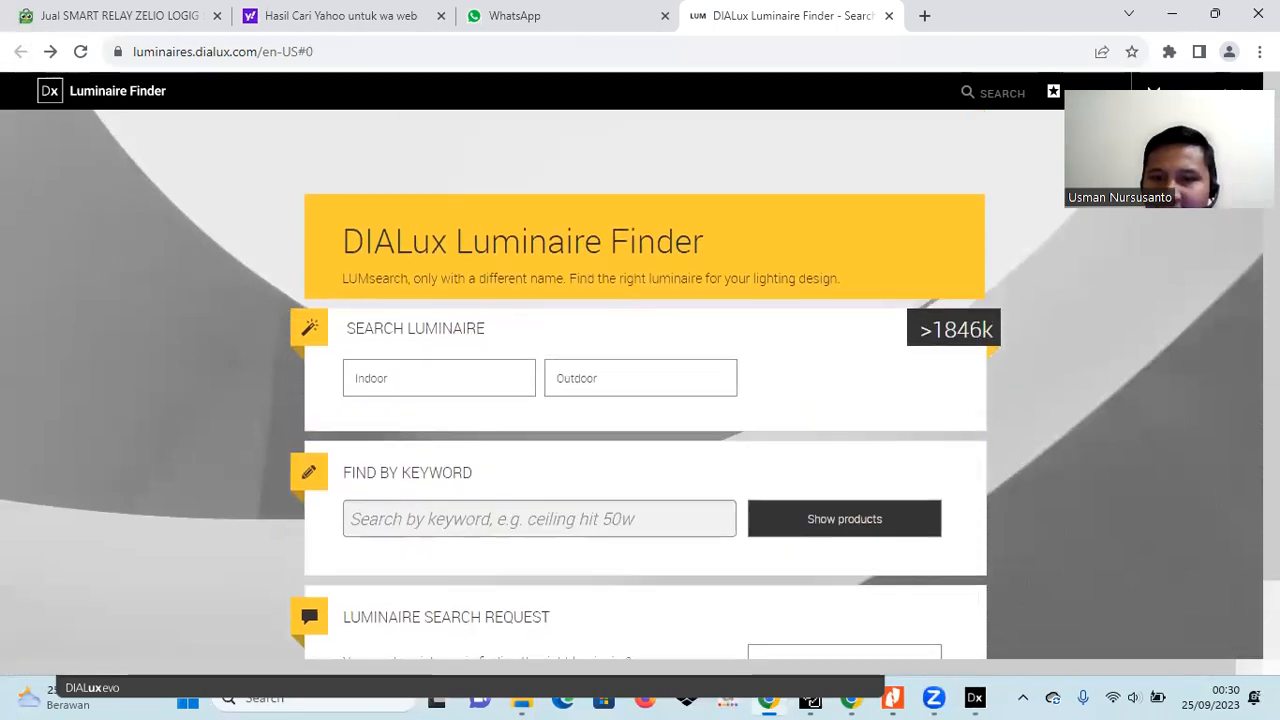
- Show the finder's products without a keyword and look through the list for a suitable luminaire
{"action": "left_click", "coordinate": [845, 521]}
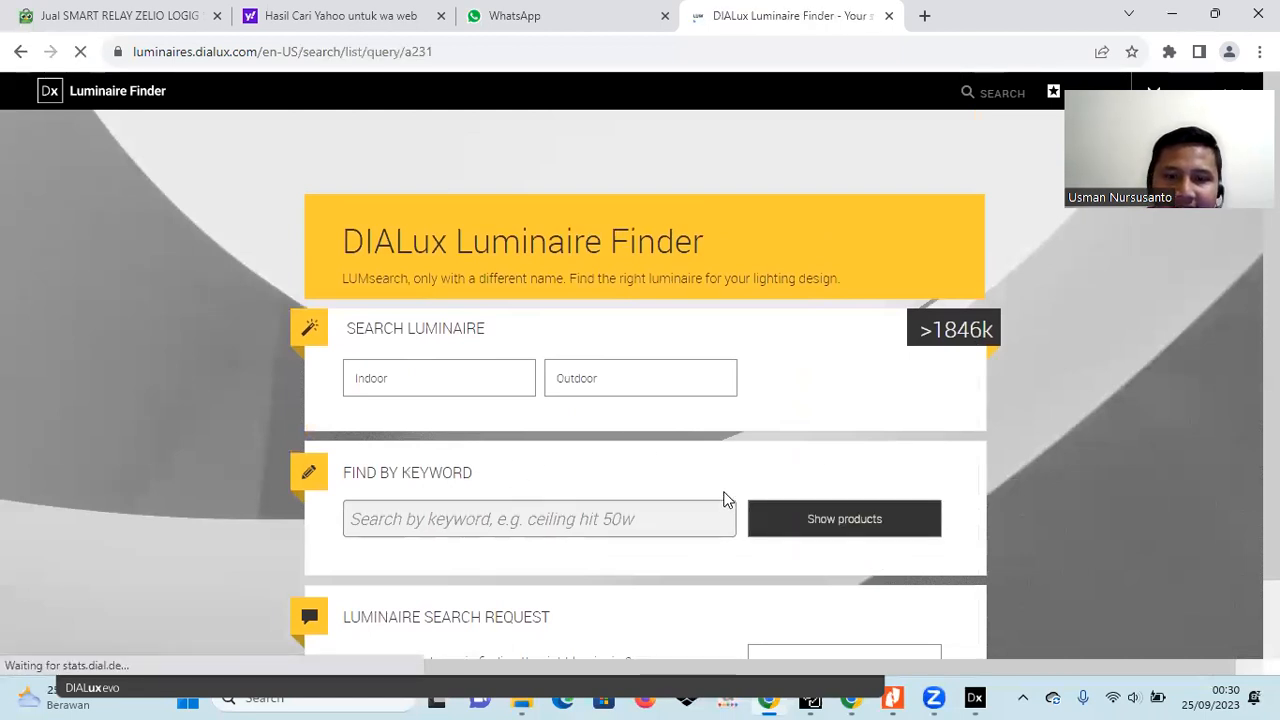
{"action": "scroll", "coordinate": [529, 443], "scroll_direction": "down", "scroll_amount": 4}
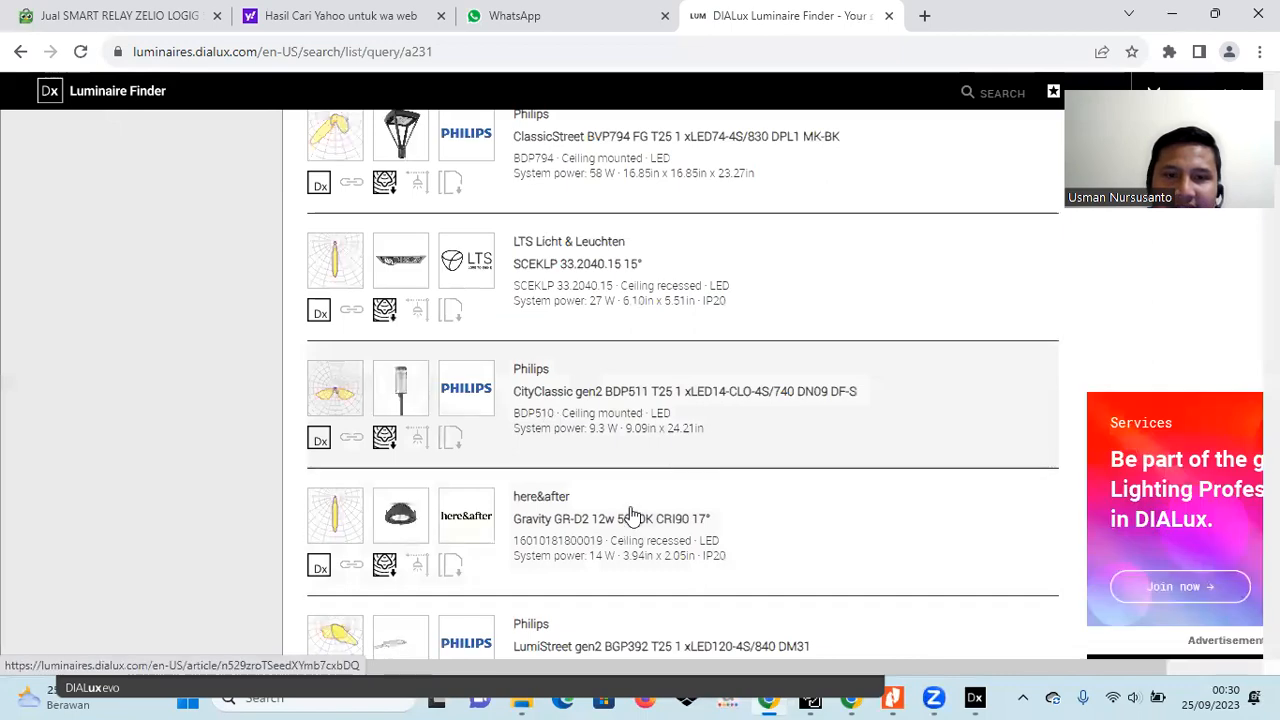
{"action": "scroll", "coordinate": [630, 515], "scroll_direction": "up", "scroll_amount": 6}
{"action": "scroll", "coordinate": [414, 503], "scroll_direction": "down", "scroll_amount": 4}
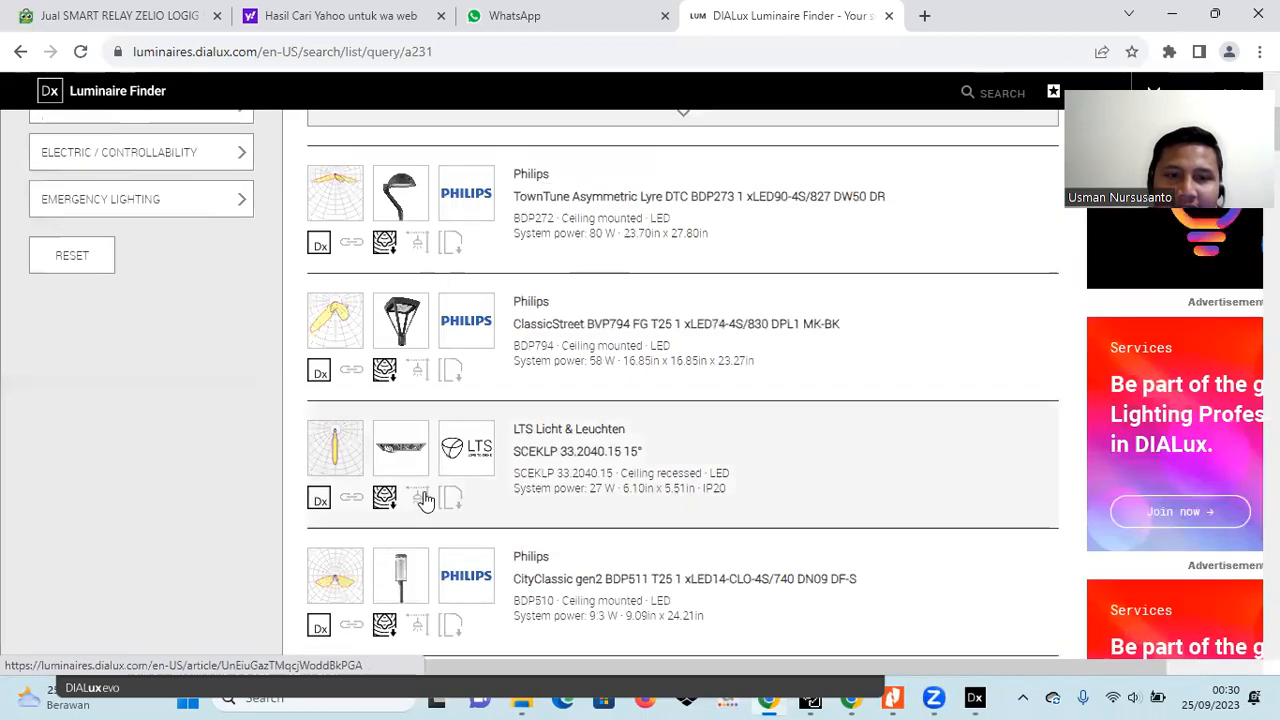
{"action": "scroll", "coordinate": [400, 480], "scroll_direction": "up", "scroll_amount": 2}
{"action": "scroll", "coordinate": [447, 370], "scroll_direction": "down", "scroll_amount": 8}
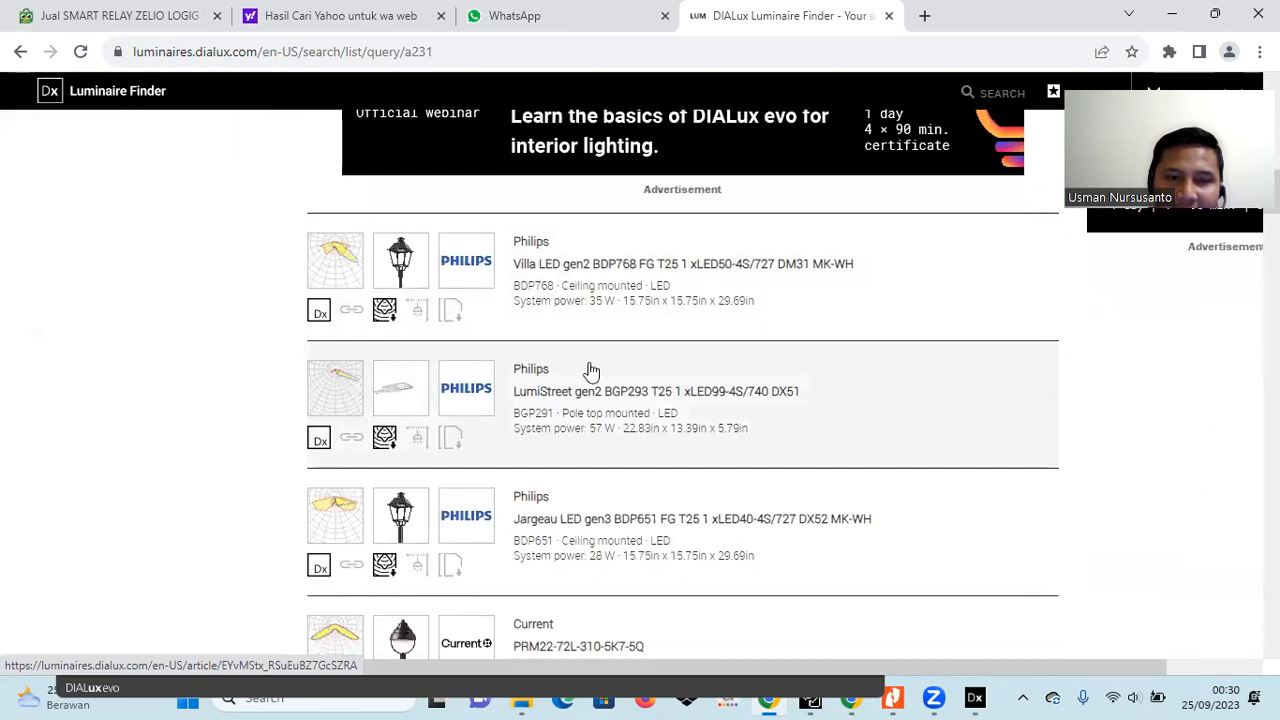
{"action": "scroll", "coordinate": [565, 412], "scroll_direction": "down", "scroll_amount": 3}
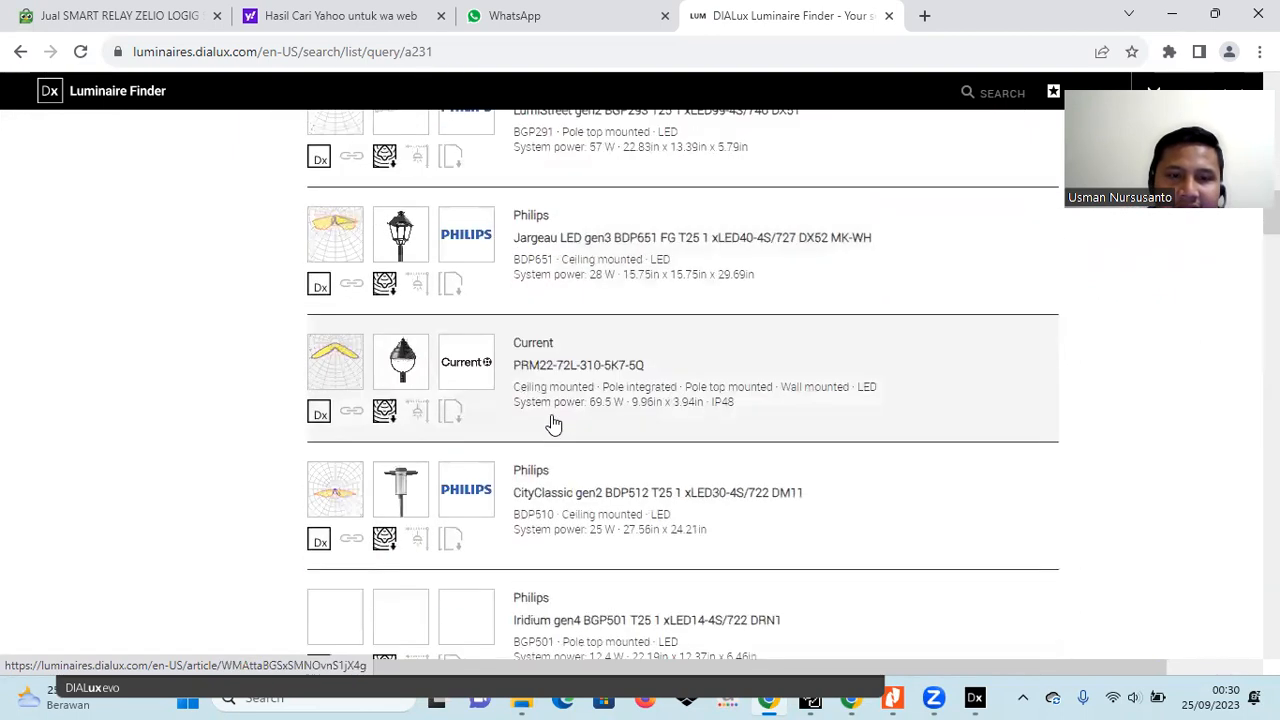
{"action": "scroll", "coordinate": [640, 329], "scroll_direction": "down", "scroll_amount": 3}
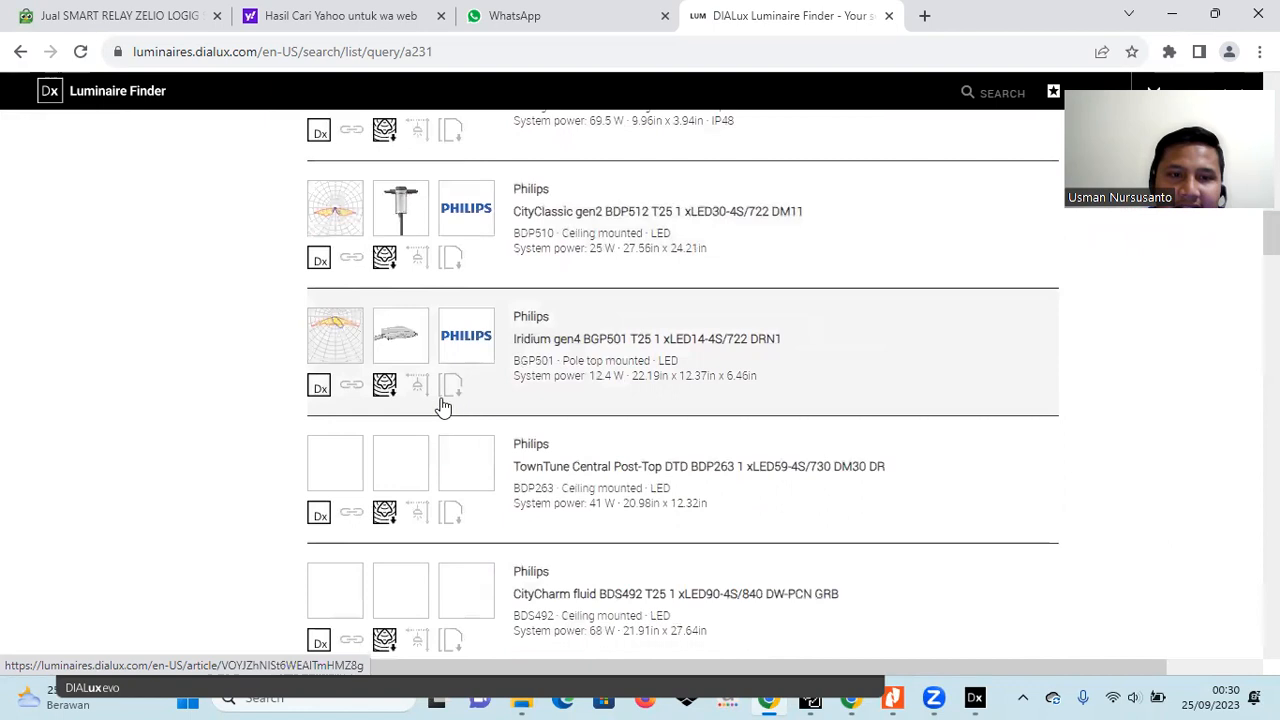
{"action": "scroll", "coordinate": [525, 418], "scroll_direction": "down", "scroll_amount": 3}
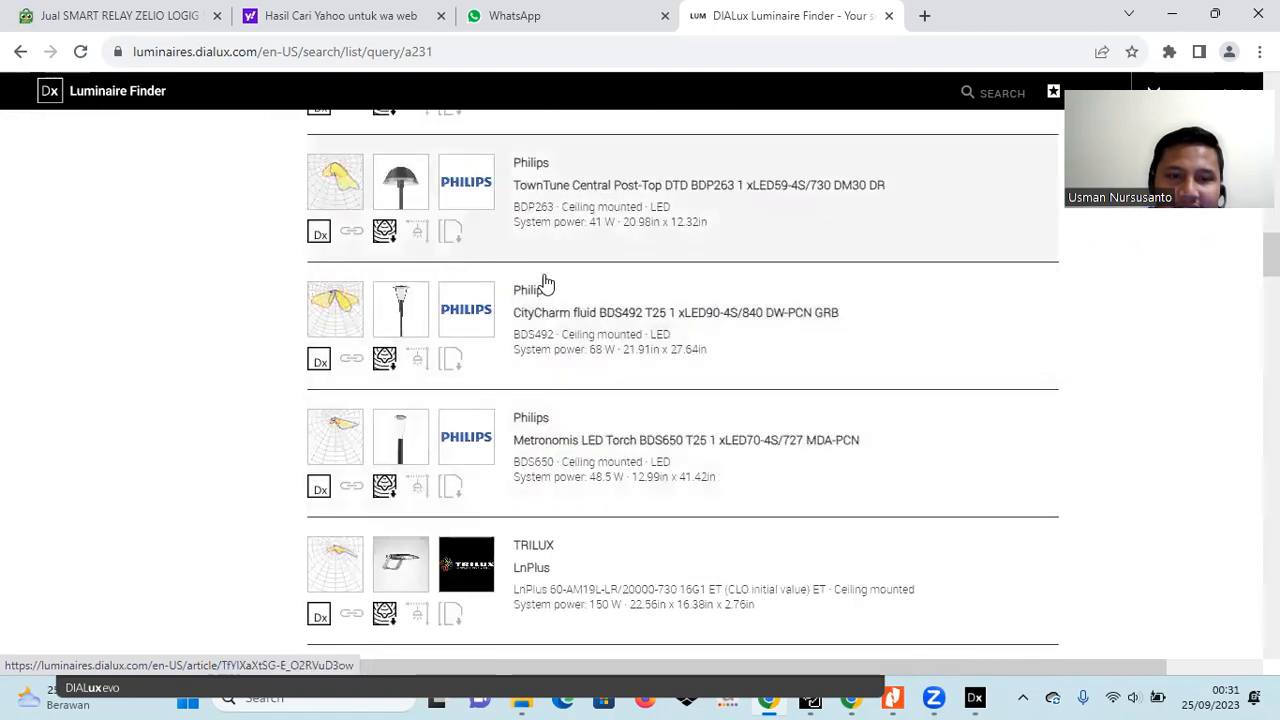
{"action": "scroll", "coordinate": [508, 394], "scroll_direction": "down", "scroll_amount": 2}
{"action": "scroll", "coordinate": [610, 355], "scroll_direction": "down", "scroll_amount": 3}
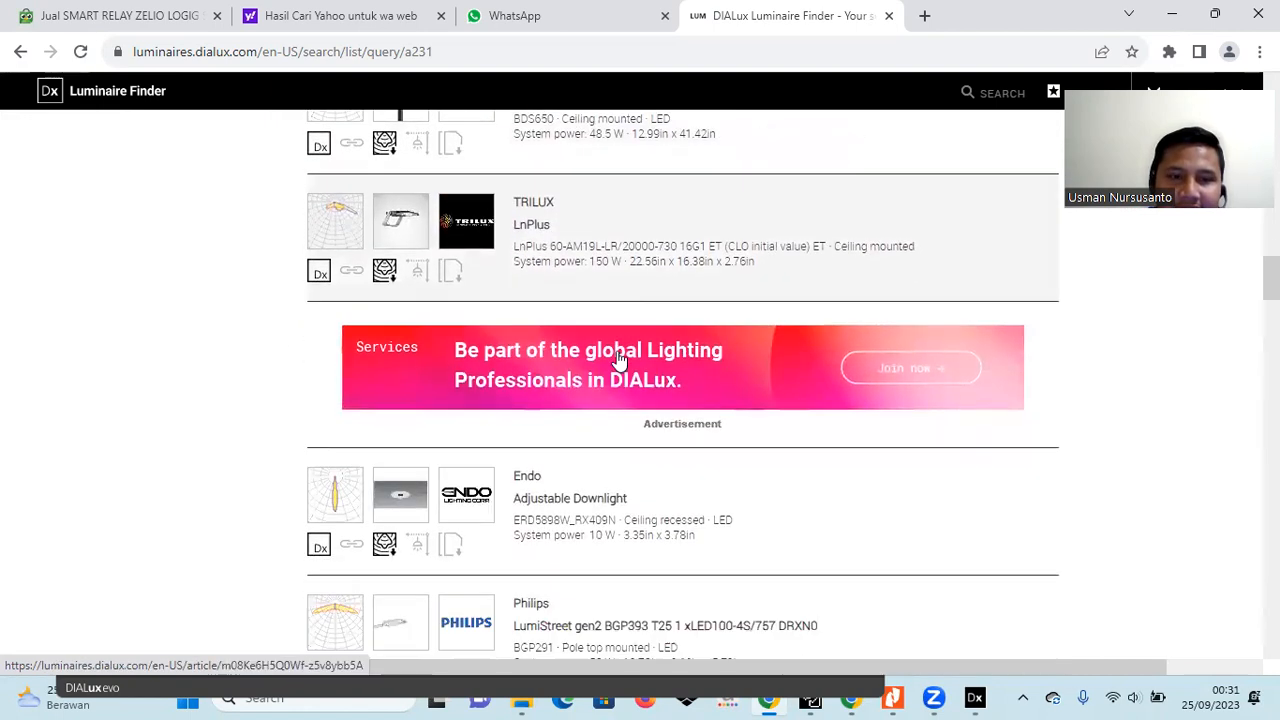
{"action": "scroll", "coordinate": [638, 429], "scroll_direction": "down", "scroll_amount": 3}
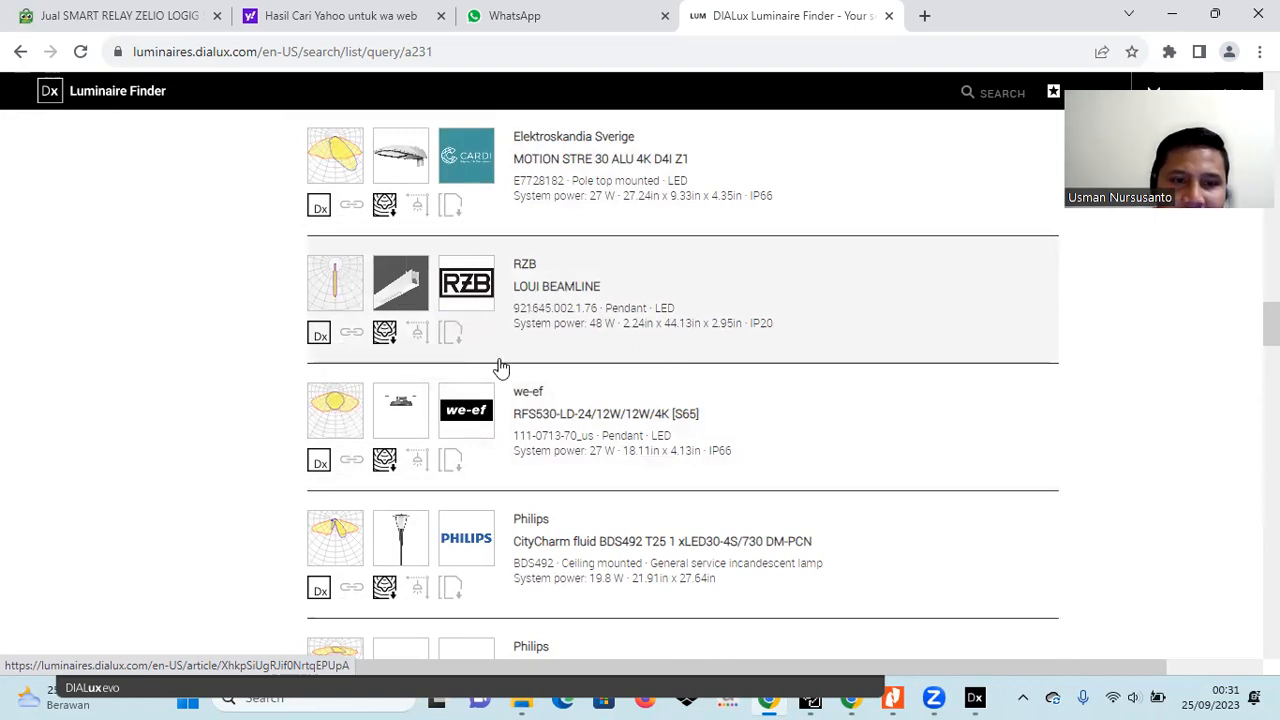
{"action": "scroll", "coordinate": [480, 378], "scroll_direction": "down", "scroll_amount": 2}
{"action": "scroll", "coordinate": [417, 328], "scroll_direction": "down", "scroll_amount": 4}
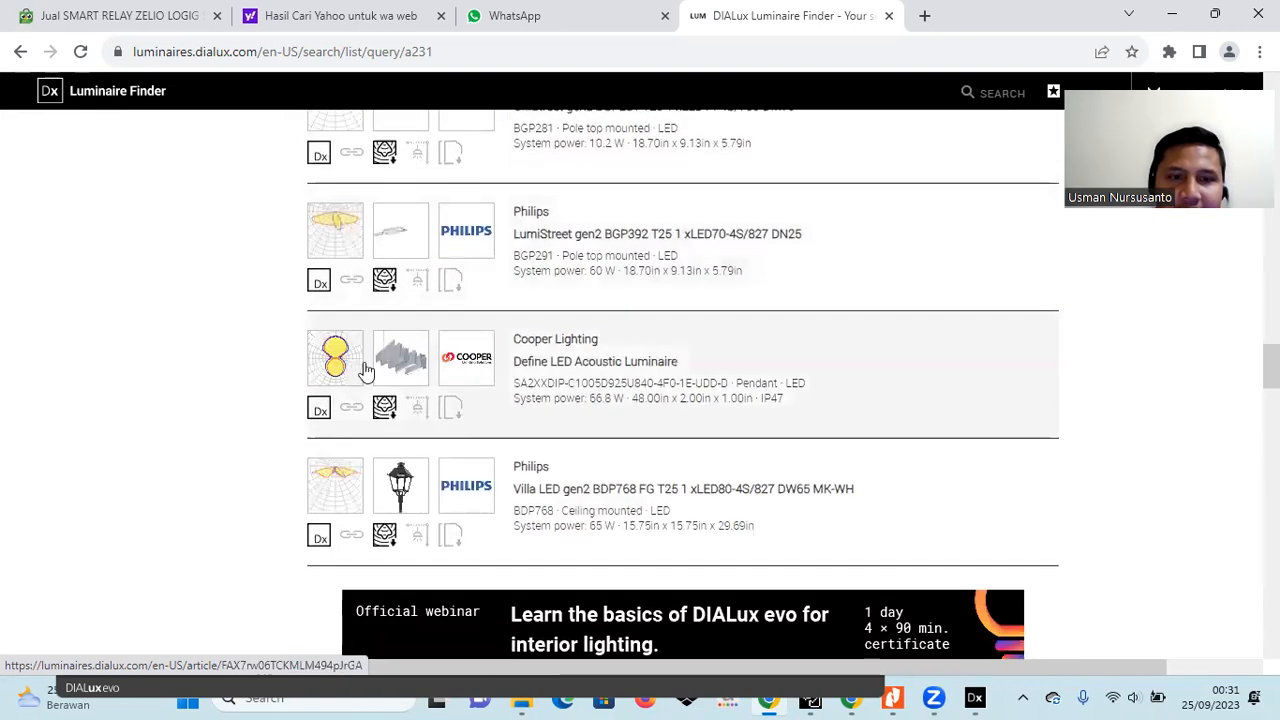
{"action": "scroll", "coordinate": [449, 417], "scroll_direction": "down", "scroll_amount": 2}
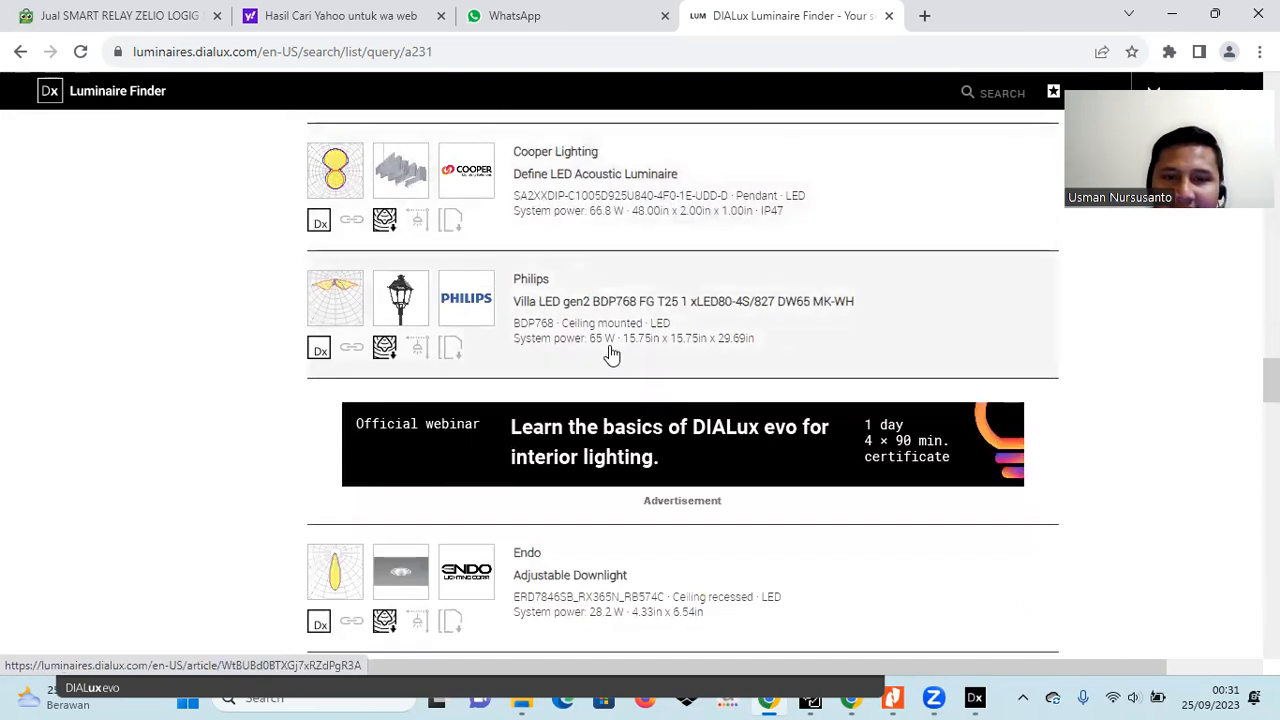
{"action": "scroll", "coordinate": [505, 350], "scroll_direction": "down", "scroll_amount": 2}
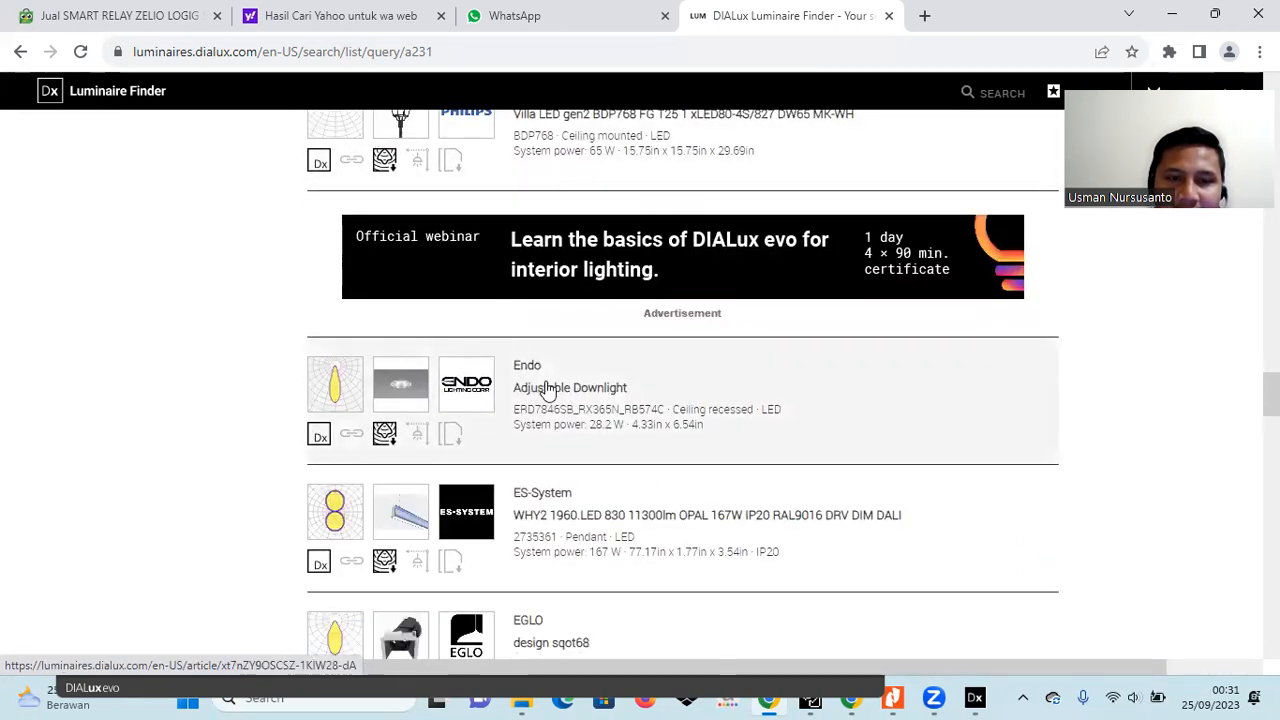
- Open the data sheet of the Endo Adjustable Downlight ERD7846SB_RX365N_RB574C and send the luminaire to DIALux through Dial Data Dispatcher
{"action": "left_click", "coordinate": [548, 390]}
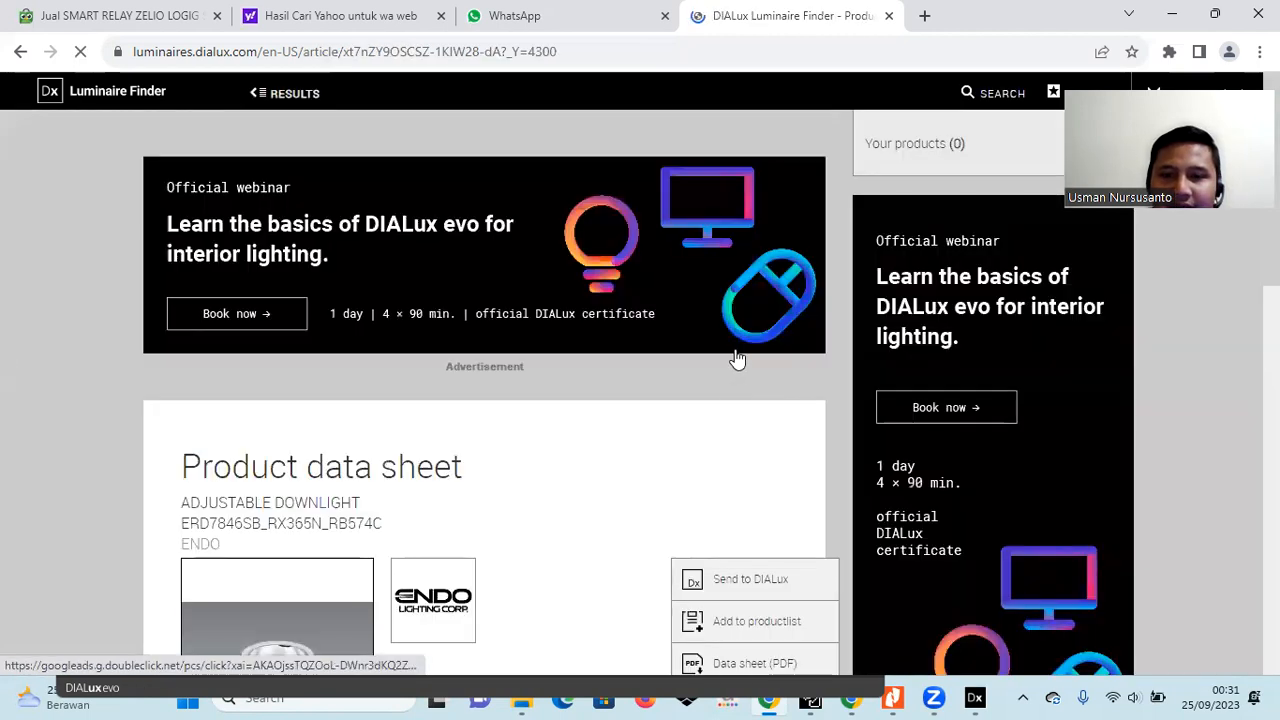
{"action": "scroll", "coordinate": [737, 400], "scroll_direction": "down", "scroll_amount": 3}
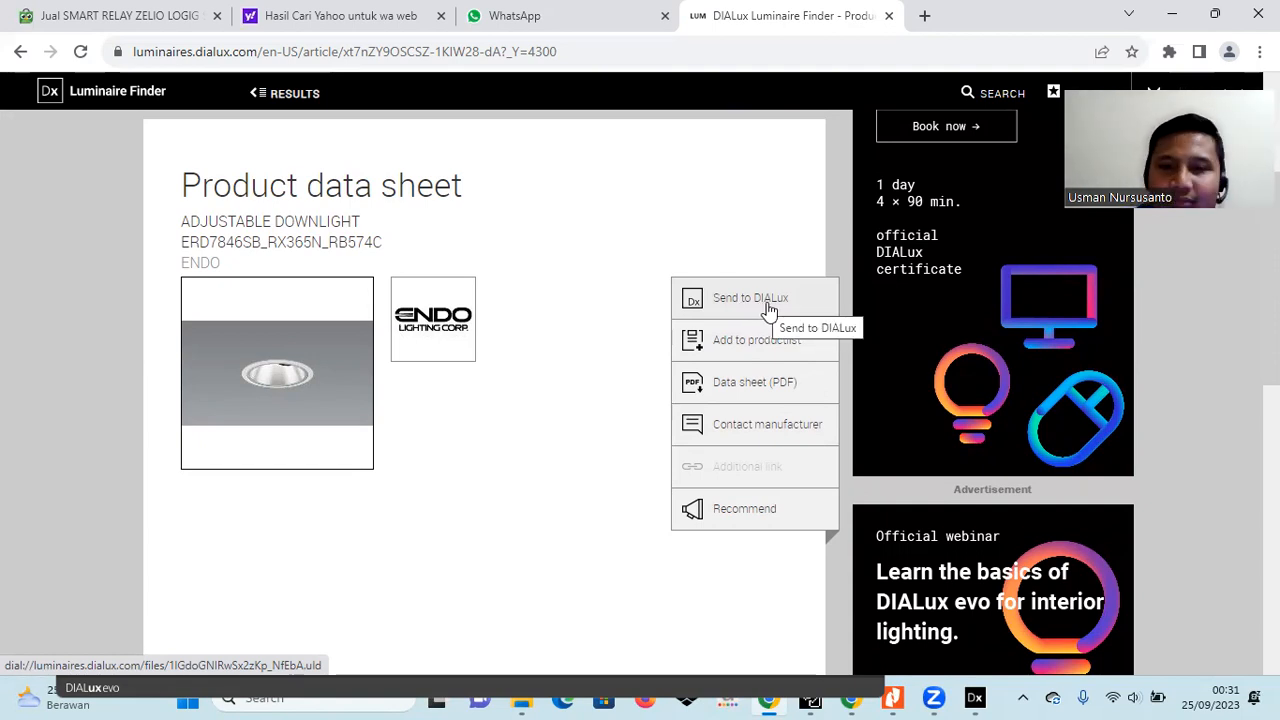
{"action": "left_click", "coordinate": [755, 307]}
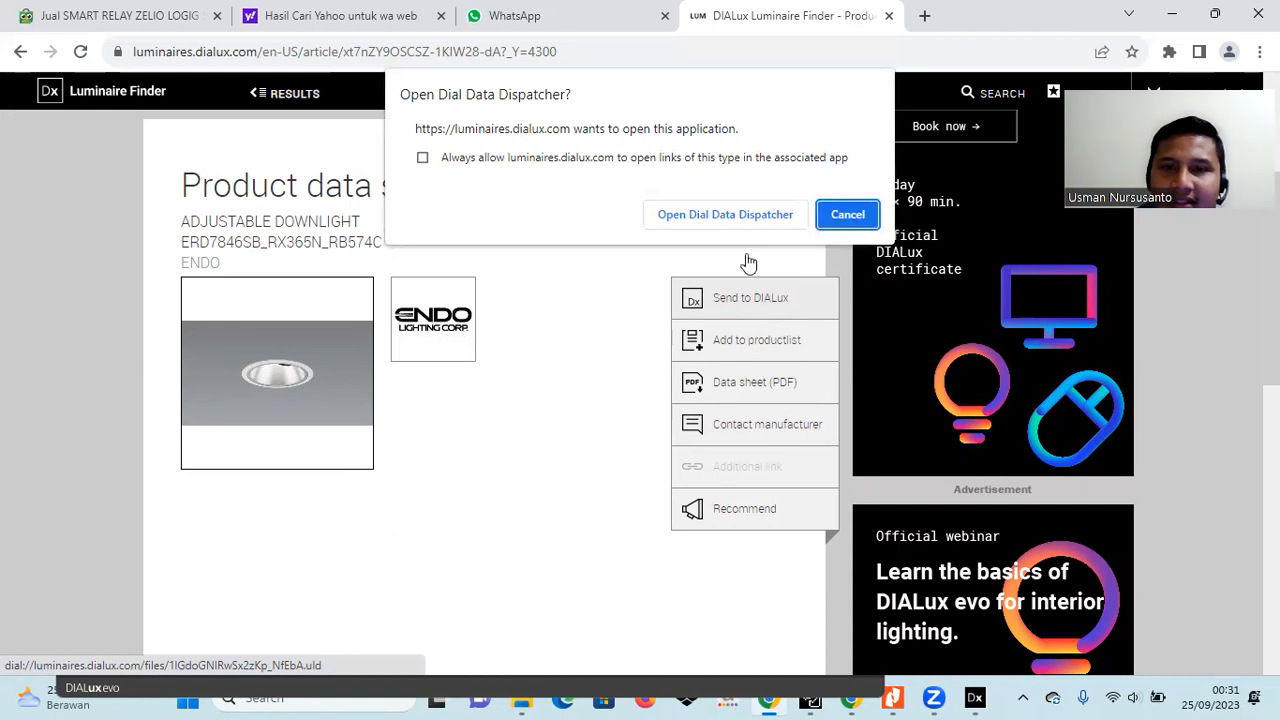
{"action": "left_click", "coordinate": [735, 212]}
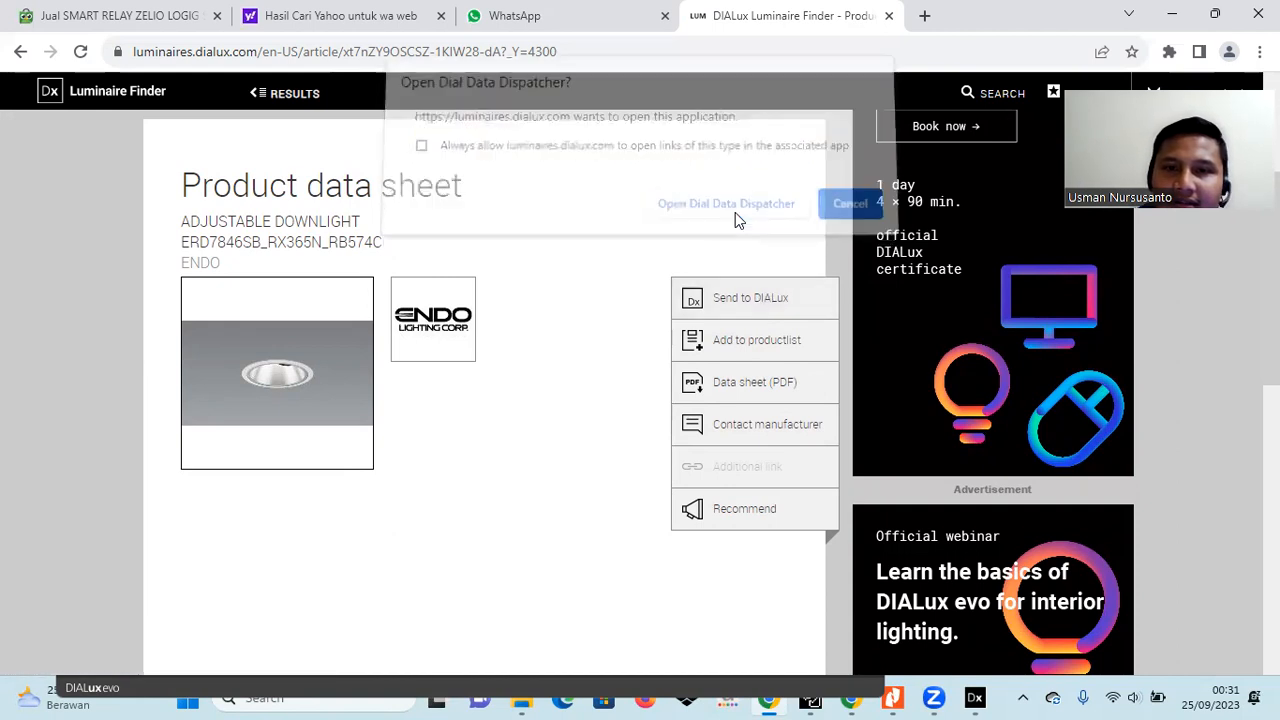
- Review the downlight's technical details and download its photometric data ZIP file
{"action": "scroll", "coordinate": [577, 392], "scroll_direction": "down", "scroll_amount": 7}
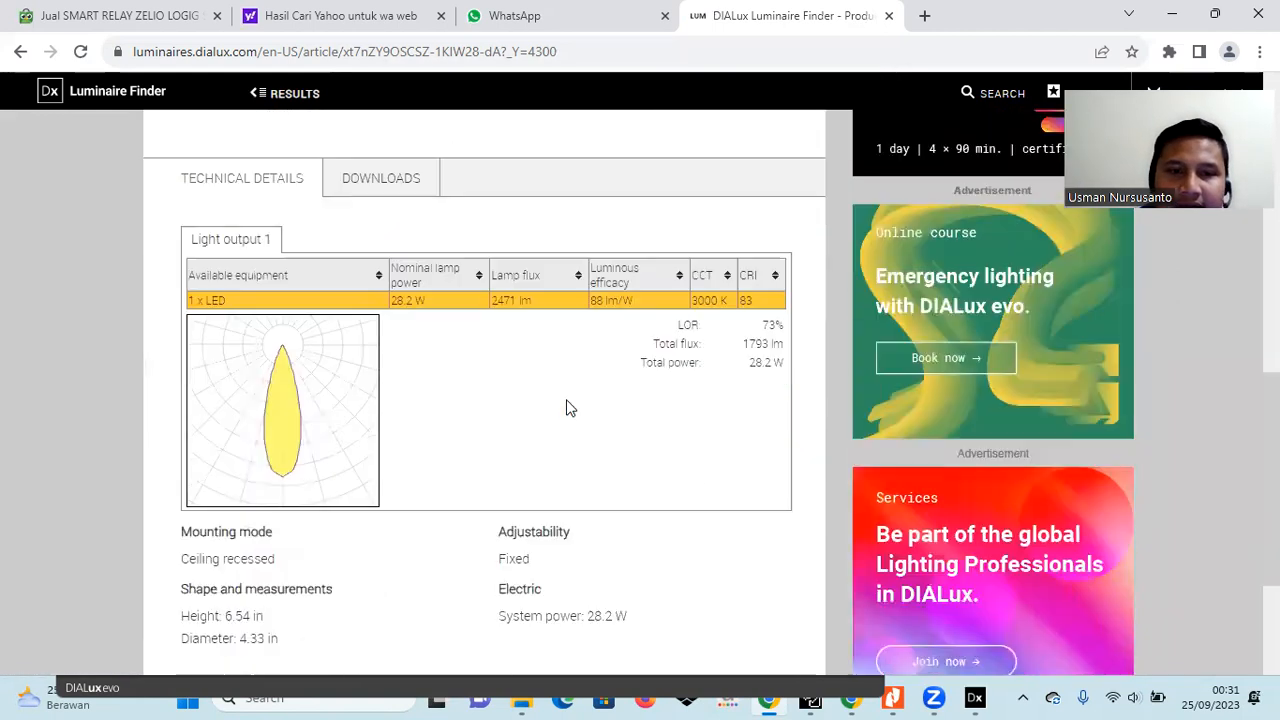
{"action": "scroll", "coordinate": [472, 432], "scroll_direction": "up", "scroll_amount": 1}
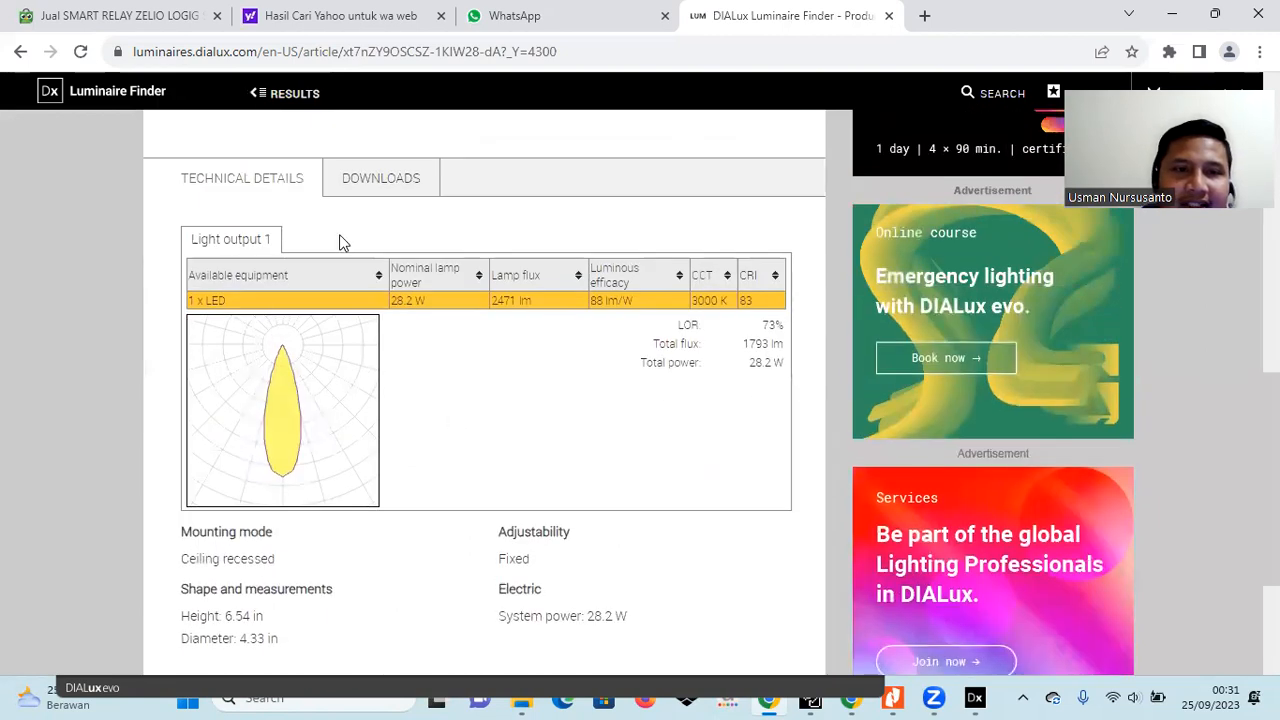
{"action": "left_click", "coordinate": [388, 188]}
{"action": "left_click", "coordinate": [690, 260]}
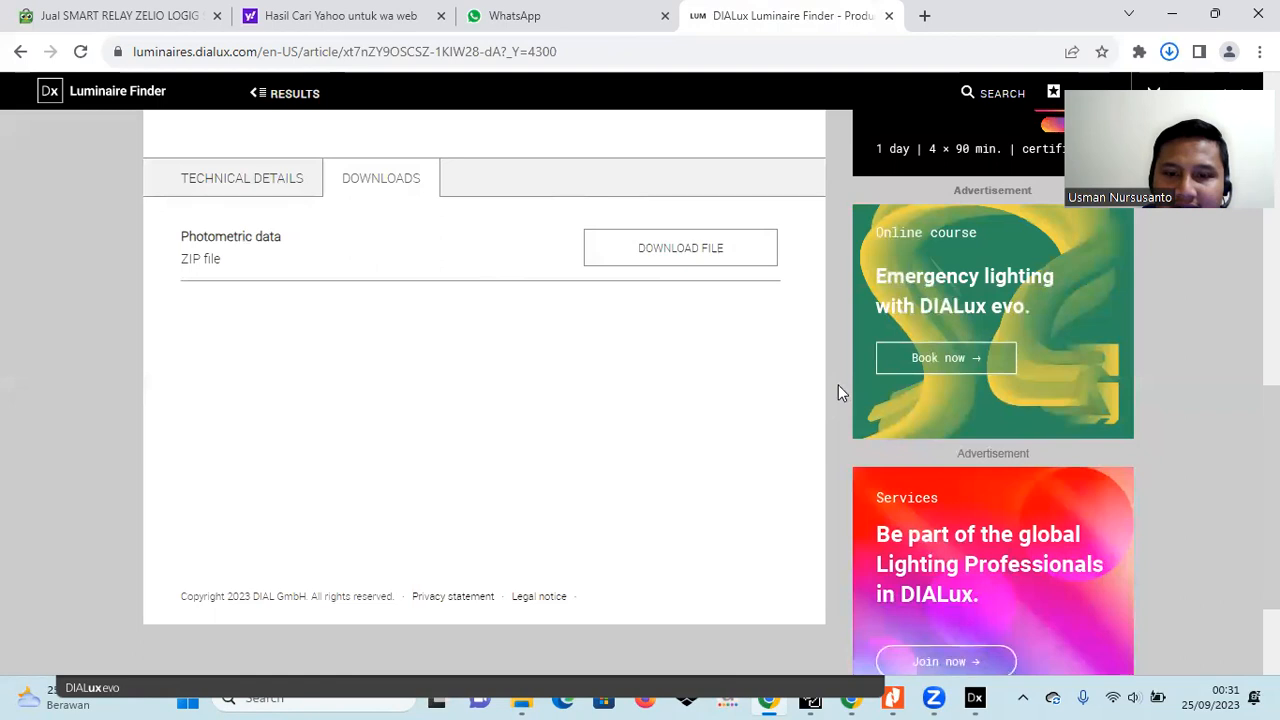
- Switch back to DIALux evo and make the ES-SYSTEM LUNA BIS LED 980 4700lm the active luminaire from the last used luminaires
{"action": "mouse_move", "coordinate": [980, 698]}
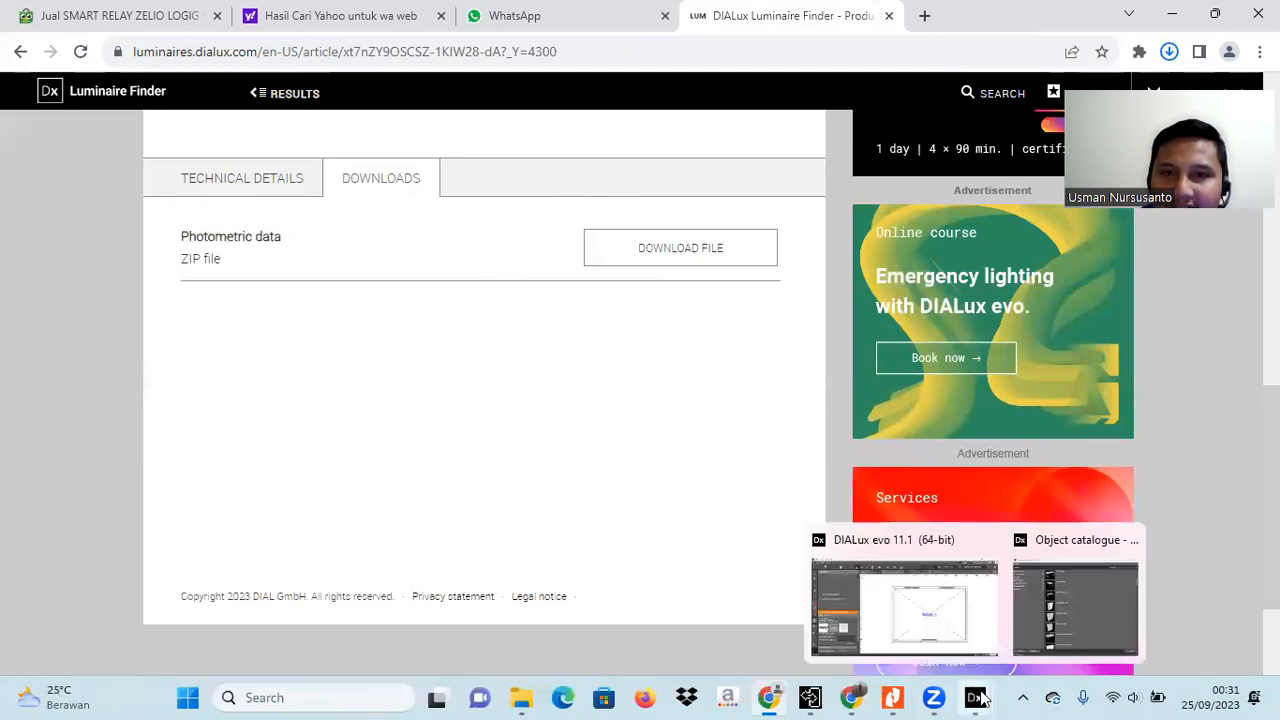
{"action": "left_click", "coordinate": [952, 622]}
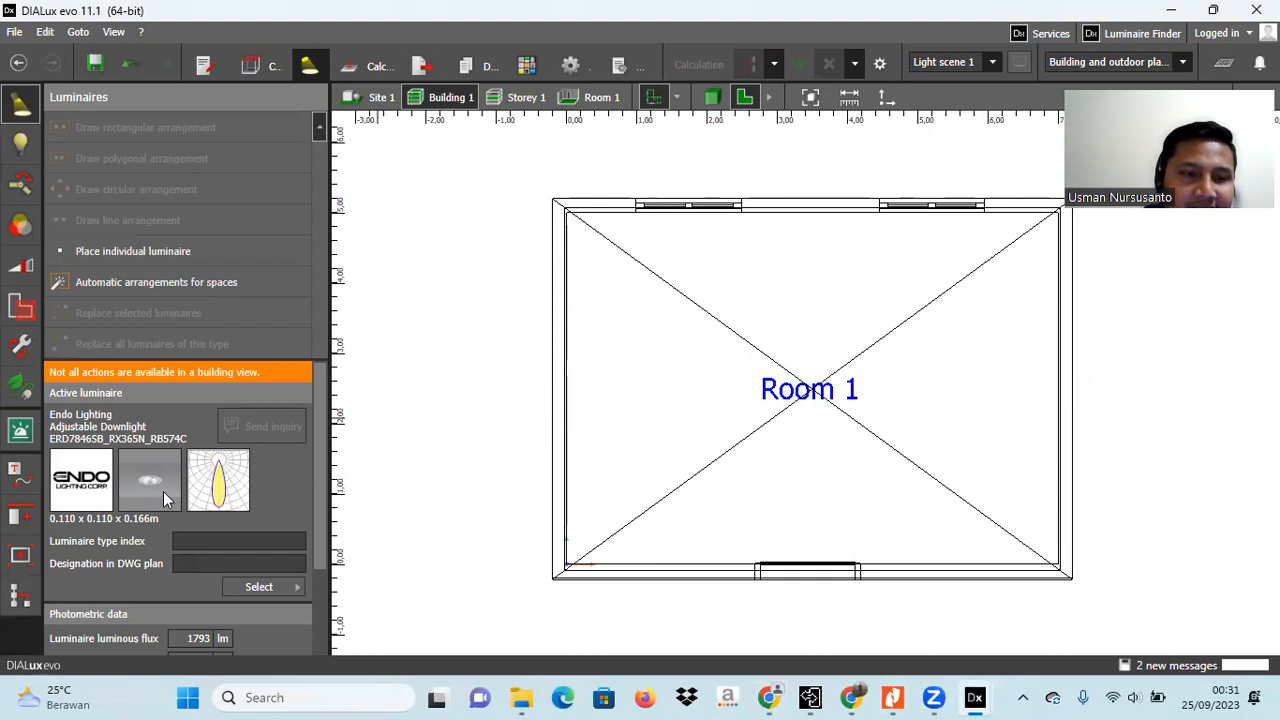
{"action": "scroll", "coordinate": [163, 491], "scroll_direction": "down", "scroll_amount": 1}
{"action": "left_click", "coordinate": [258, 542]}
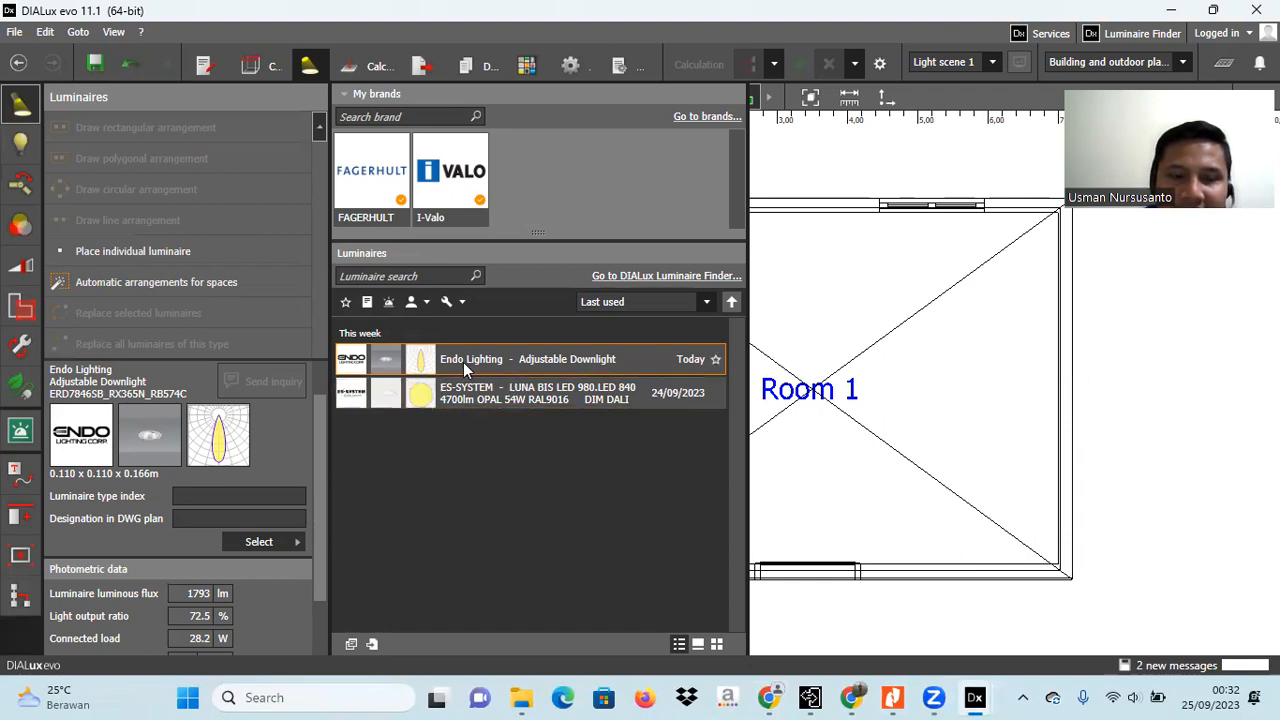
{"action": "left_click", "coordinate": [474, 399]}
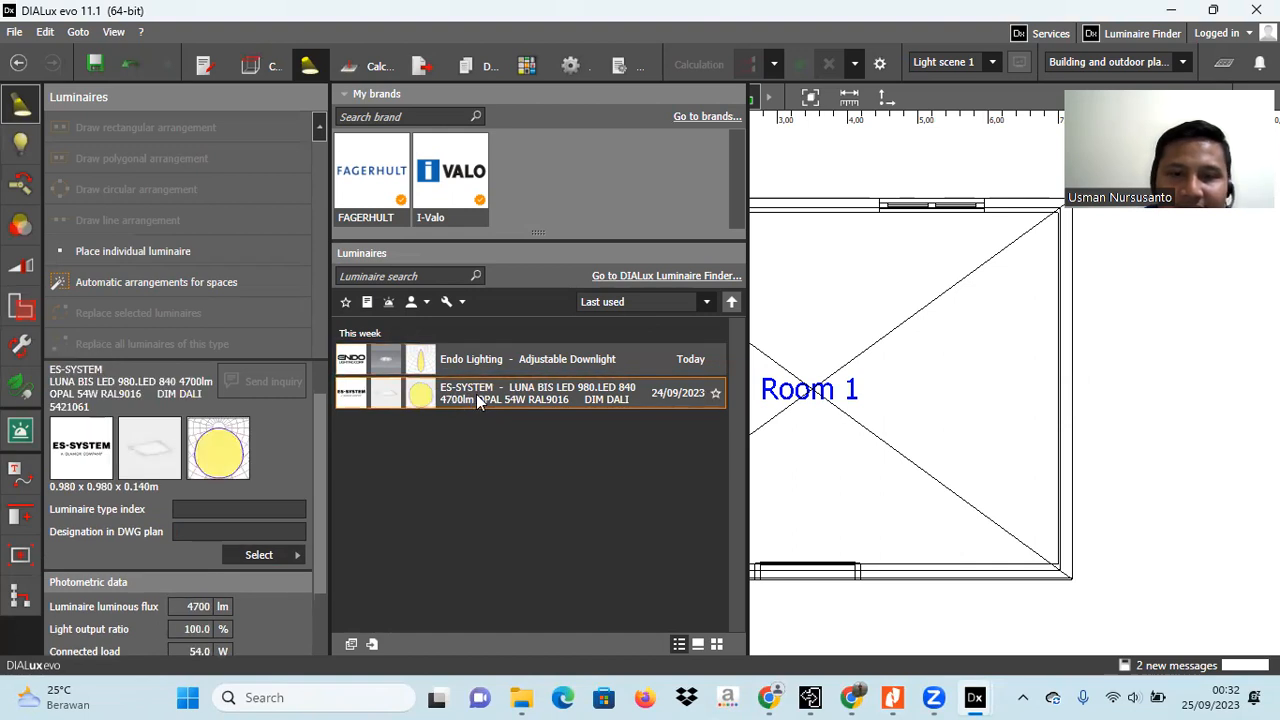
- Make the Endo Lighting Adjustable Downlight the active luminaire and place one in the left half of Room 1 in the plan
{"action": "left_click", "coordinate": [684, 368]}
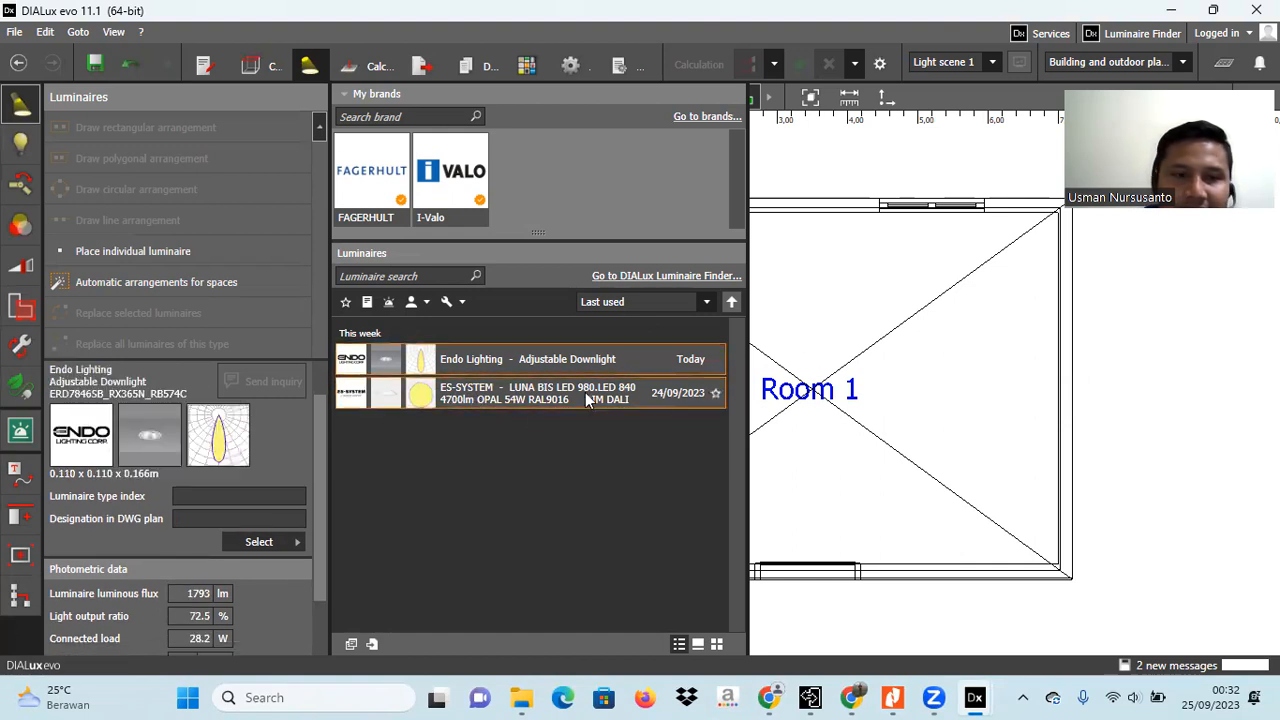
{"action": "left_click", "coordinate": [788, 259]}
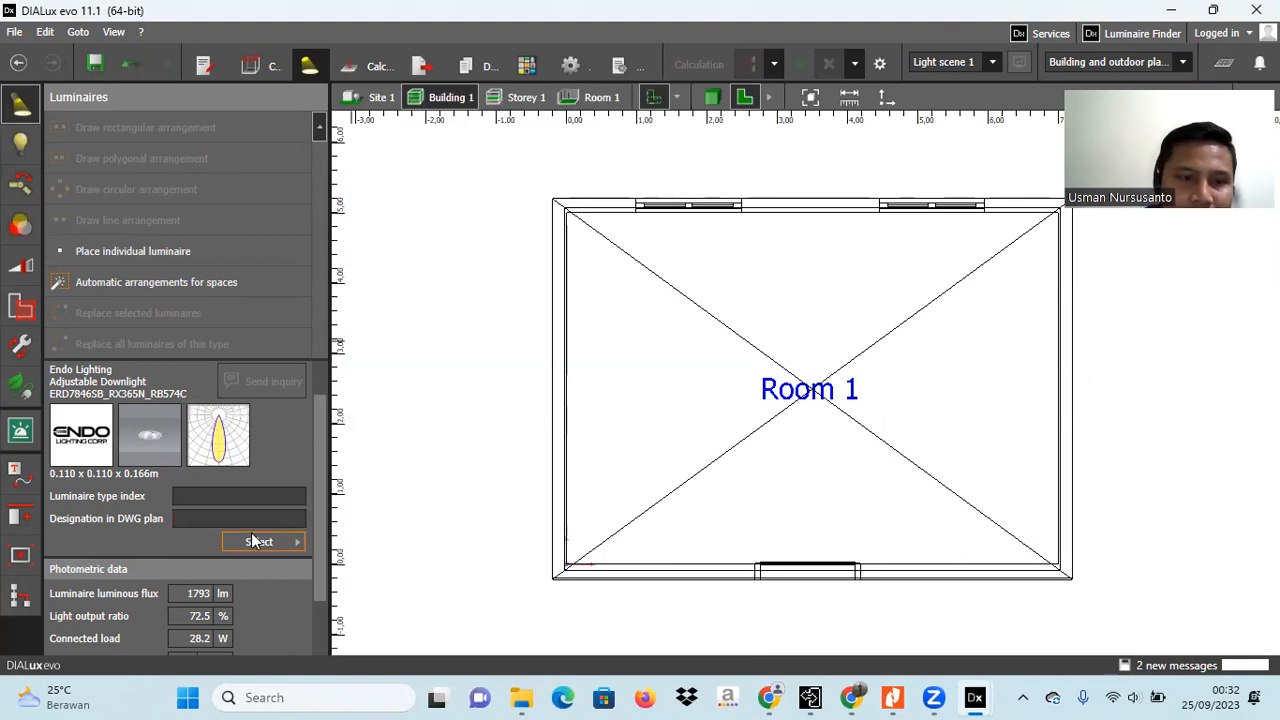
{"action": "left_click", "coordinate": [646, 369]}
{"action": "scroll", "coordinate": [650, 378], "scroll_direction": "up", "scroll_amount": 10}
{"action": "scroll", "coordinate": [634, 380], "scroll_direction": "down", "scroll_amount": 10}
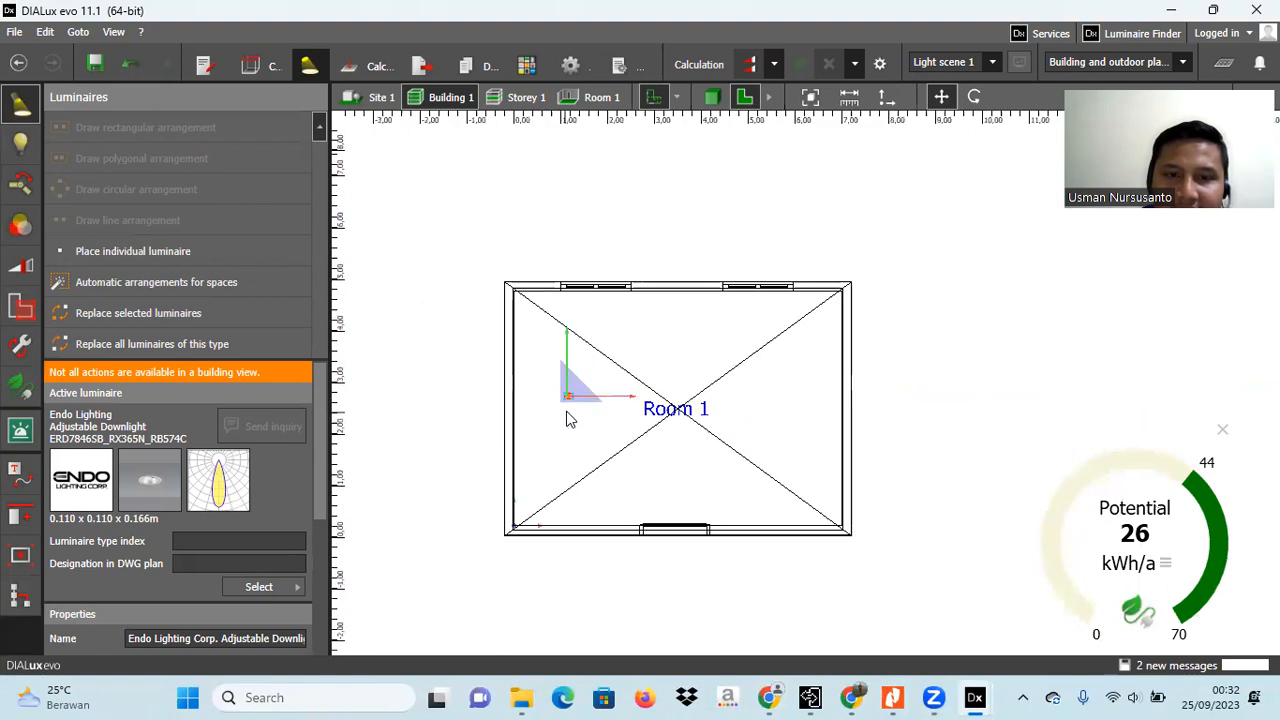
{"action": "scroll", "coordinate": [566, 418], "scroll_direction": "down", "scroll_amount": 1}
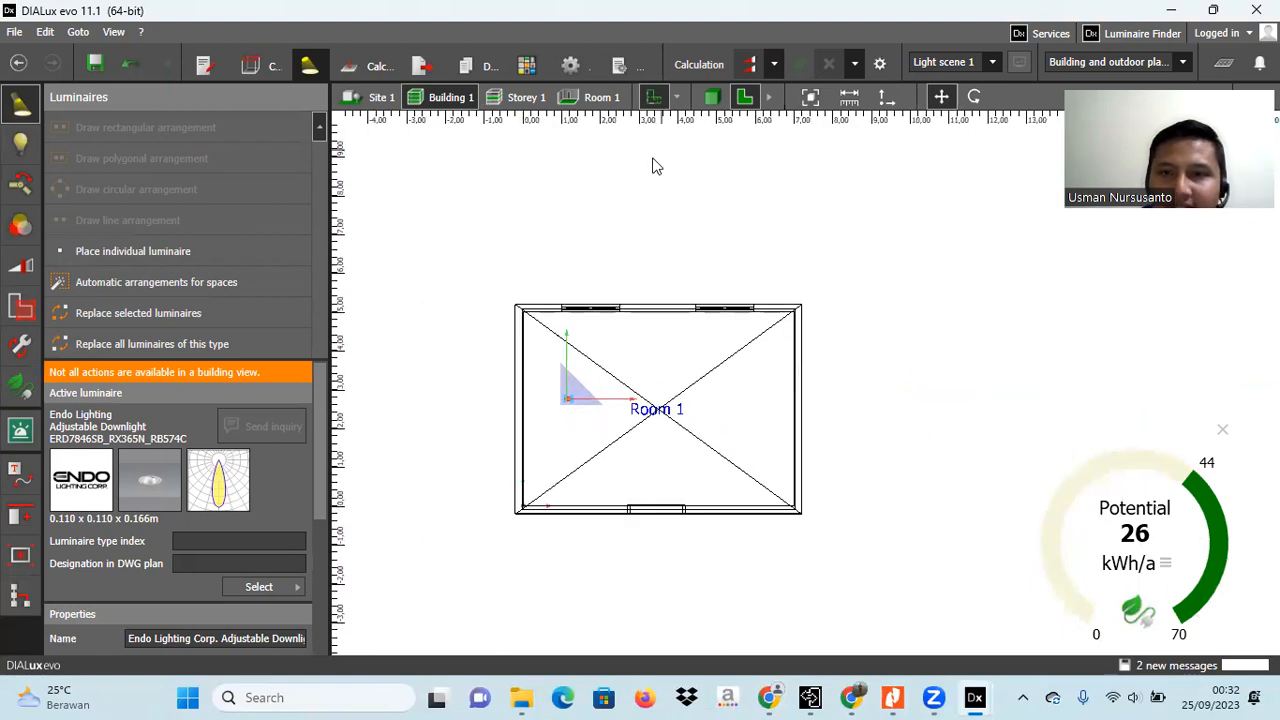
- Find the placed downlight in the 3D view of Room 1 and delete it
{"action": "left_click", "coordinate": [713, 99]}
{"action": "right_click_drag", "start_coordinate": [750, 426], "coordinate": [718, 374]}
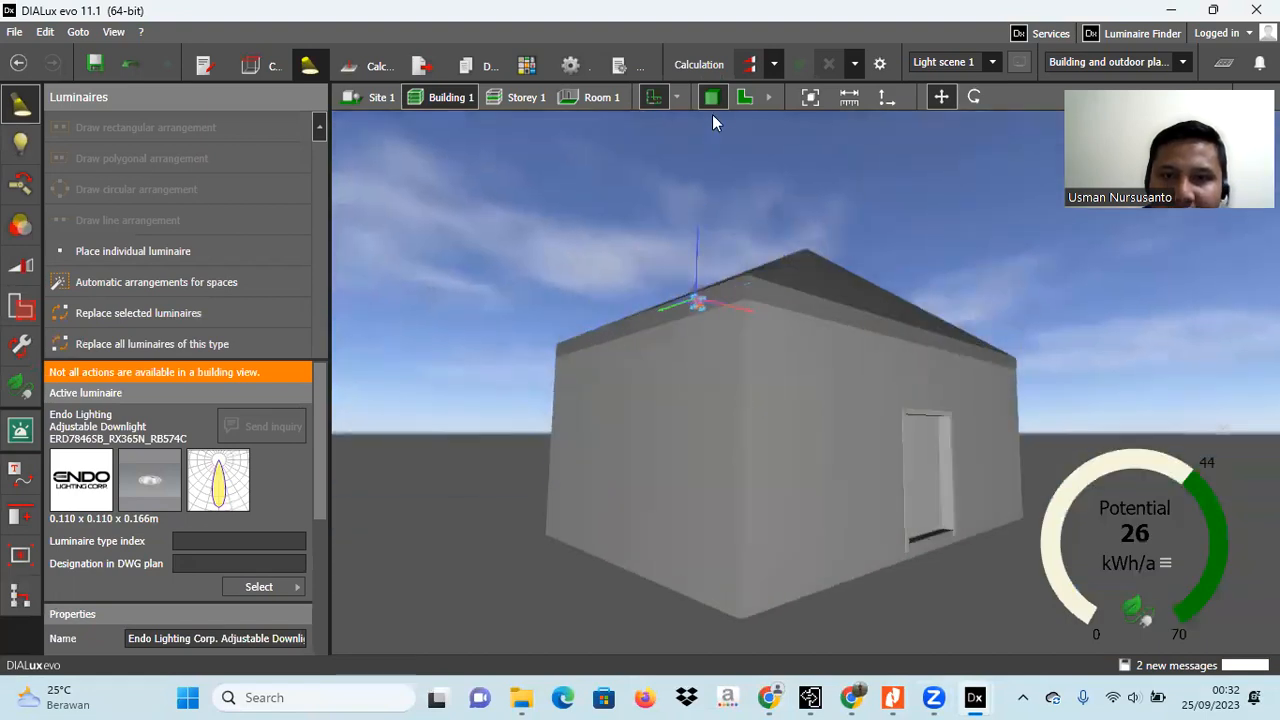
{"action": "left_click", "coordinate": [598, 97]}
{"action": "right_click_drag", "start_coordinate": [900, 385], "coordinate": [993, 321]}
{"action": "scroll", "coordinate": [985, 412], "scroll_direction": "up", "scroll_amount": 5}
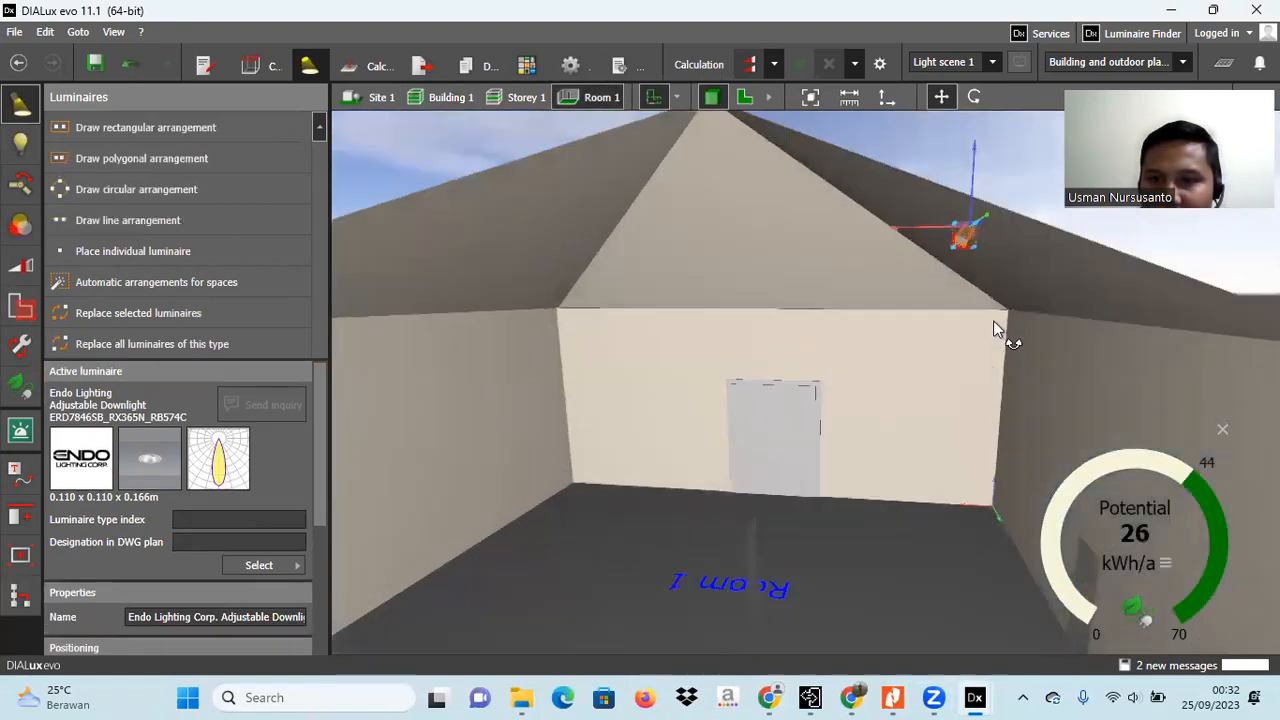
{"action": "left_click", "coordinate": [920, 354]}
{"action": "right_click_drag", "start_coordinate": [920, 350], "coordinate": [694, 469]}
{"action": "scroll", "coordinate": [976, 262], "scroll_direction": "up", "scroll_amount": 5}
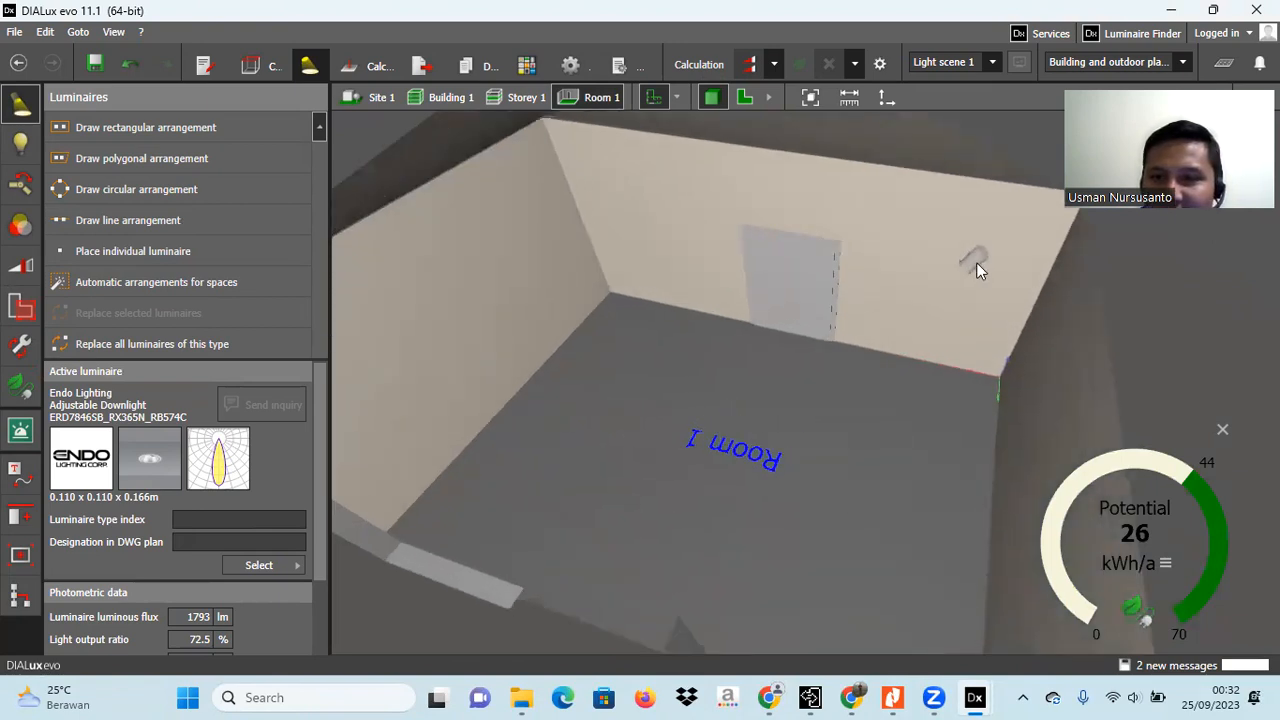
{"action": "left_click", "coordinate": [976, 262]}
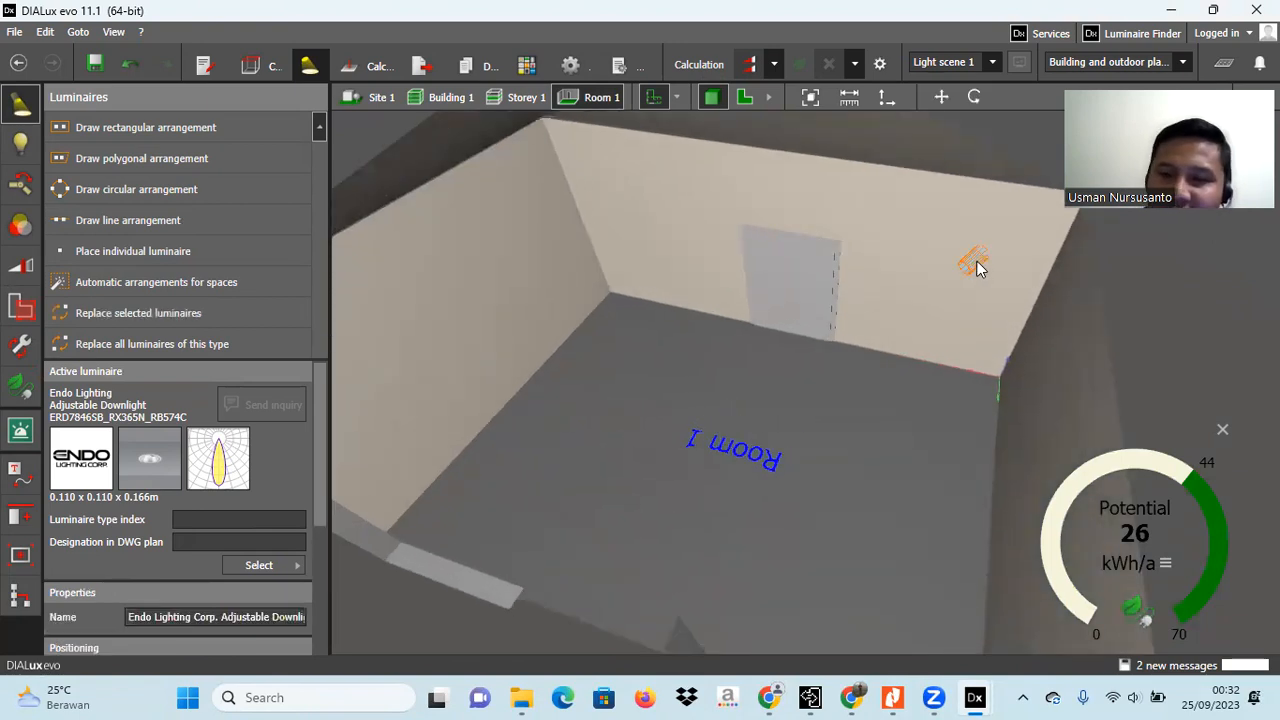
{"action": "key", "text": "Delete"}
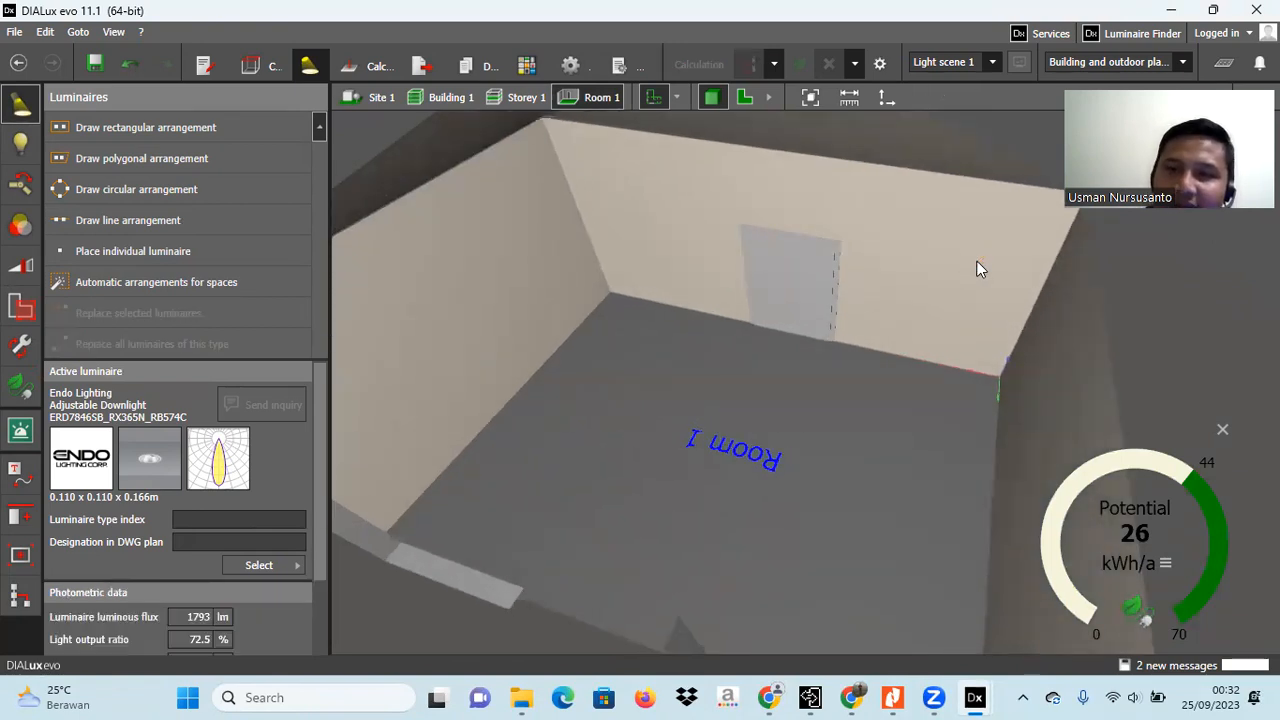
- Make the ES-SYSTEM LUNA BIS LED 980 4700lm the active luminaire and place one in Room 1 near the door wall
{"action": "left_click", "coordinate": [263, 565]}
{"action": "left_click", "coordinate": [457, 397]}
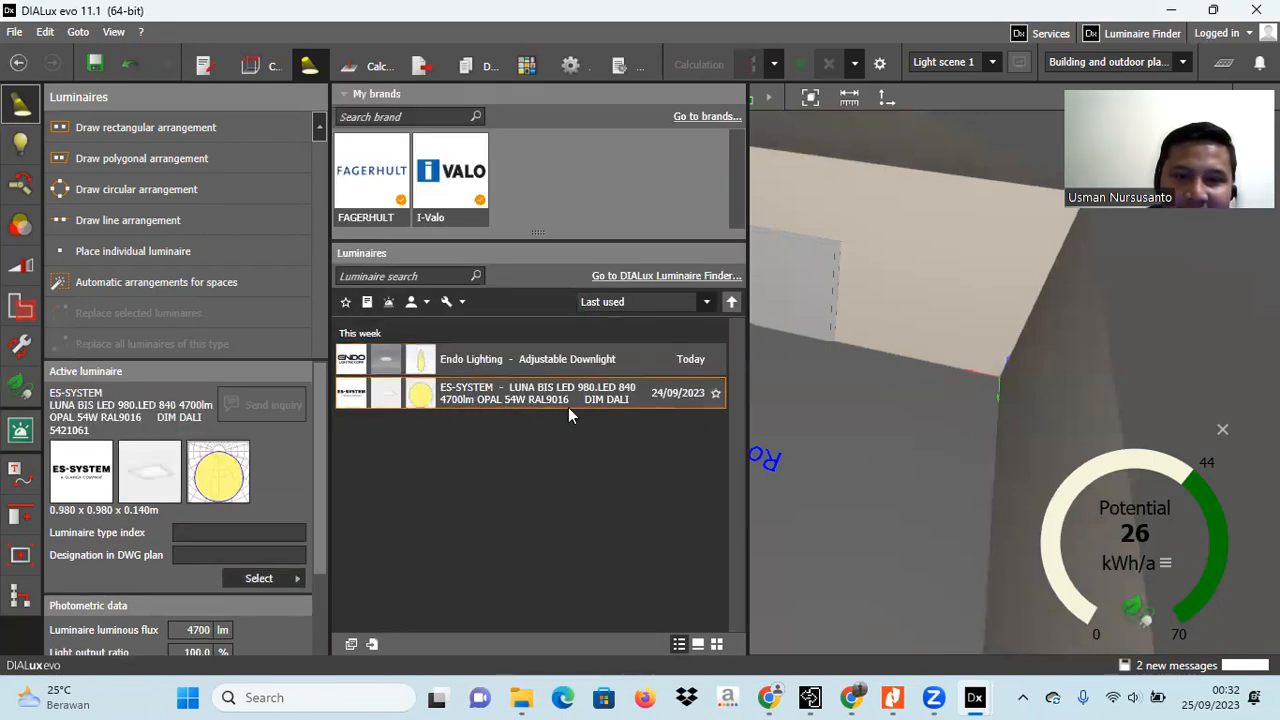
{"action": "left_click_drag", "start_coordinate": [421, 396], "coordinate": [882, 264]}
{"action": "right_click_drag", "start_coordinate": [803, 331], "coordinate": [720, 490]}
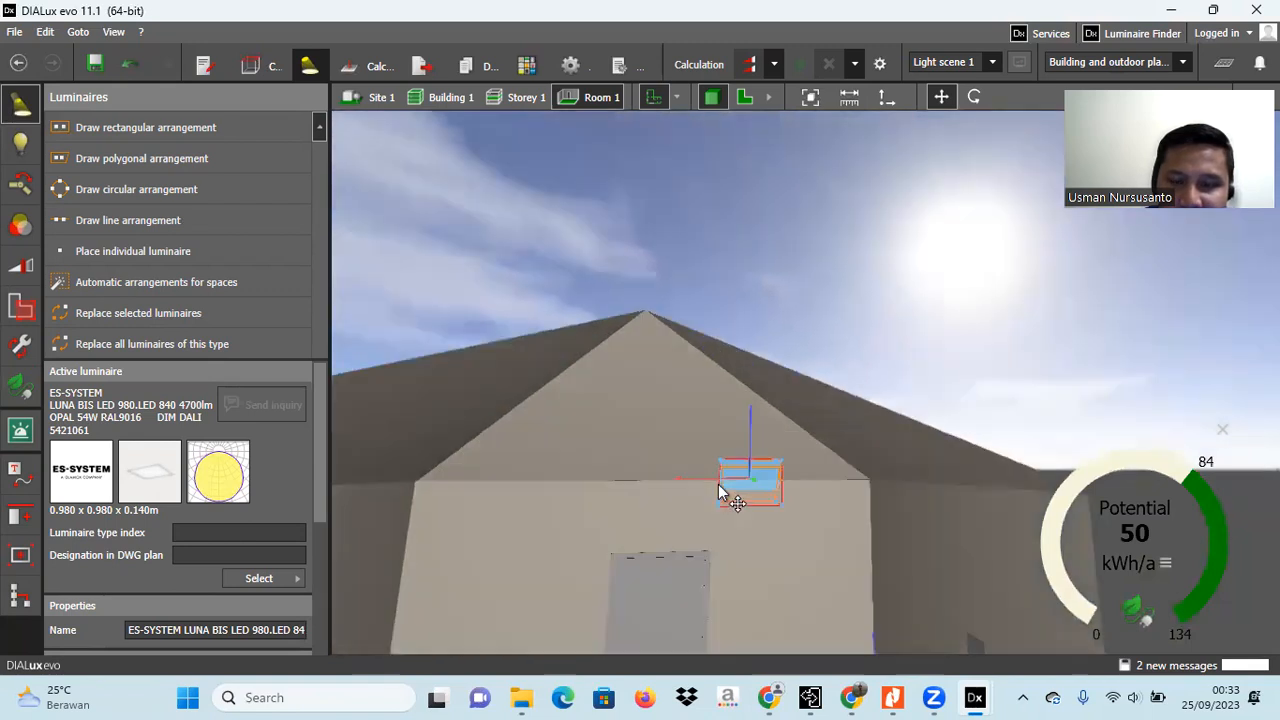
- Raise the single LUNA BIS luminaire along its vertical axis towards the sloping roof
{"action": "scroll", "coordinate": [755, 500], "scroll_direction": "up", "scroll_amount": 5}
{"action": "left_click_drag", "start_coordinate": [698, 514], "coordinate": [735, 520]}
{"action": "left_click", "coordinate": [630, 504]}
{"action": "left_click_drag", "start_coordinate": [628, 503], "coordinate": [636, 473]}
{"action": "left_click_drag", "start_coordinate": [441, 480], "coordinate": [416, 431]}
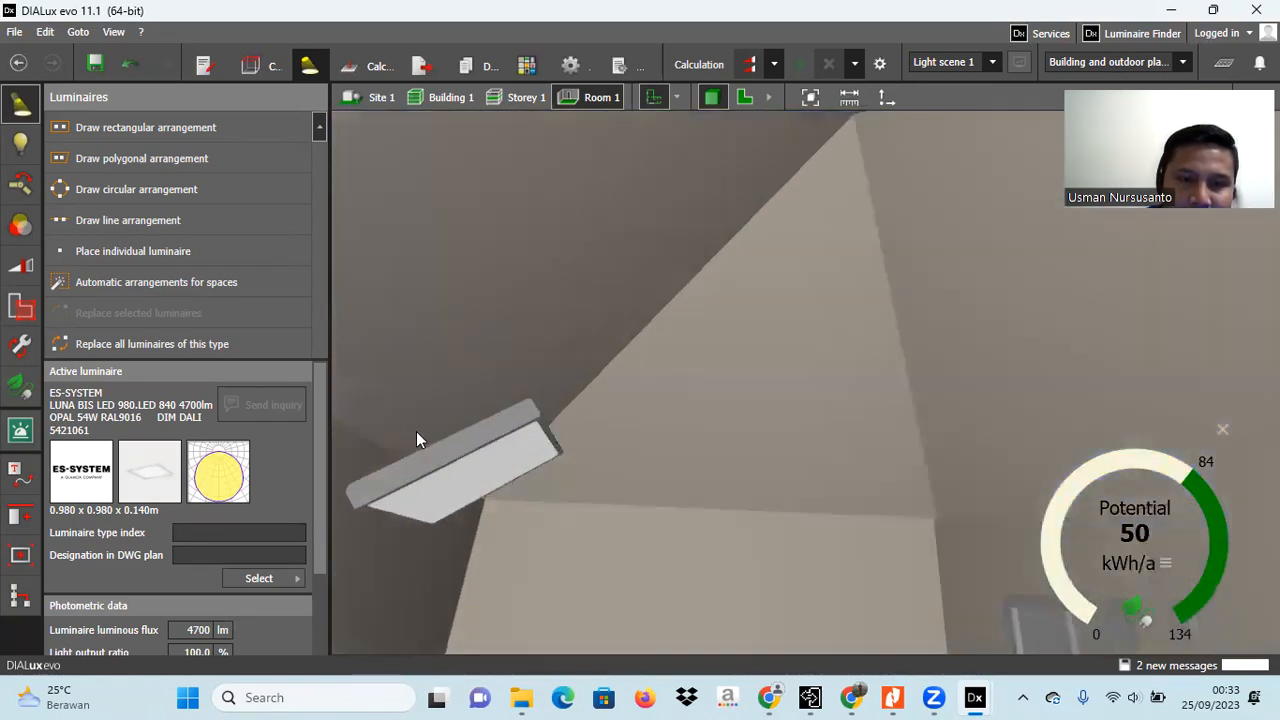
{"action": "left_click", "coordinate": [448, 452]}
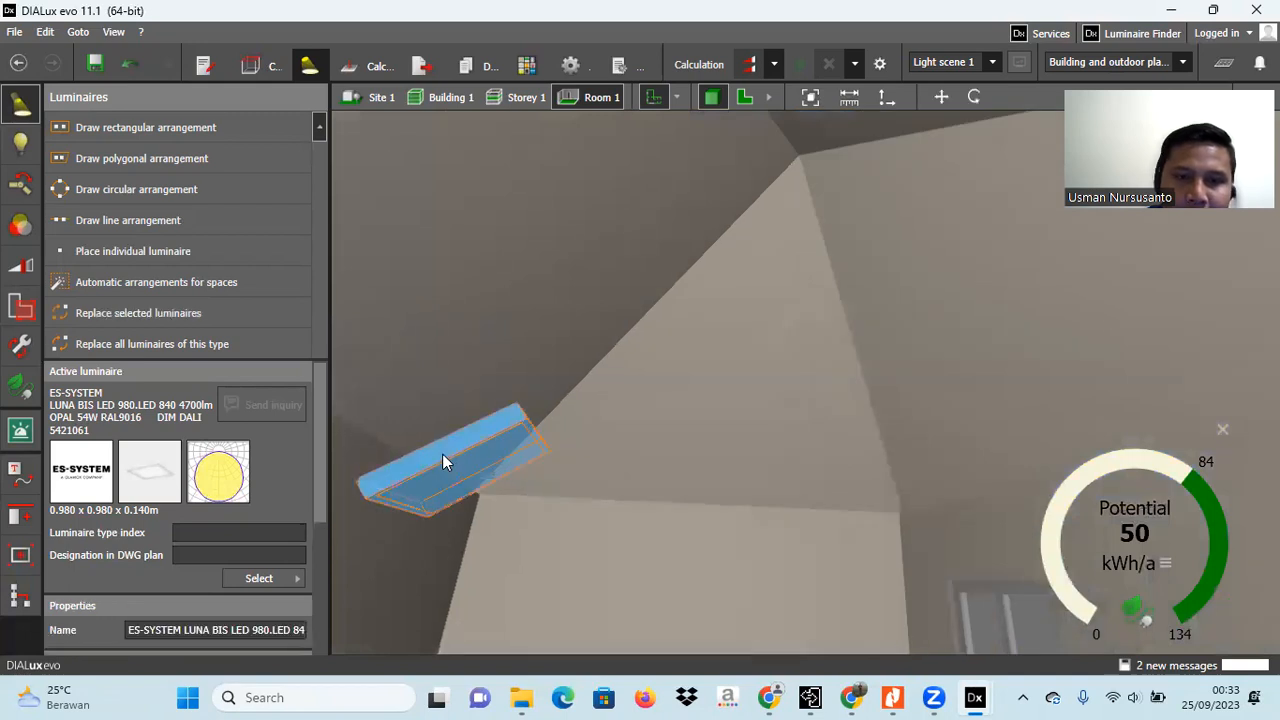
{"action": "left_click", "coordinate": [941, 97]}
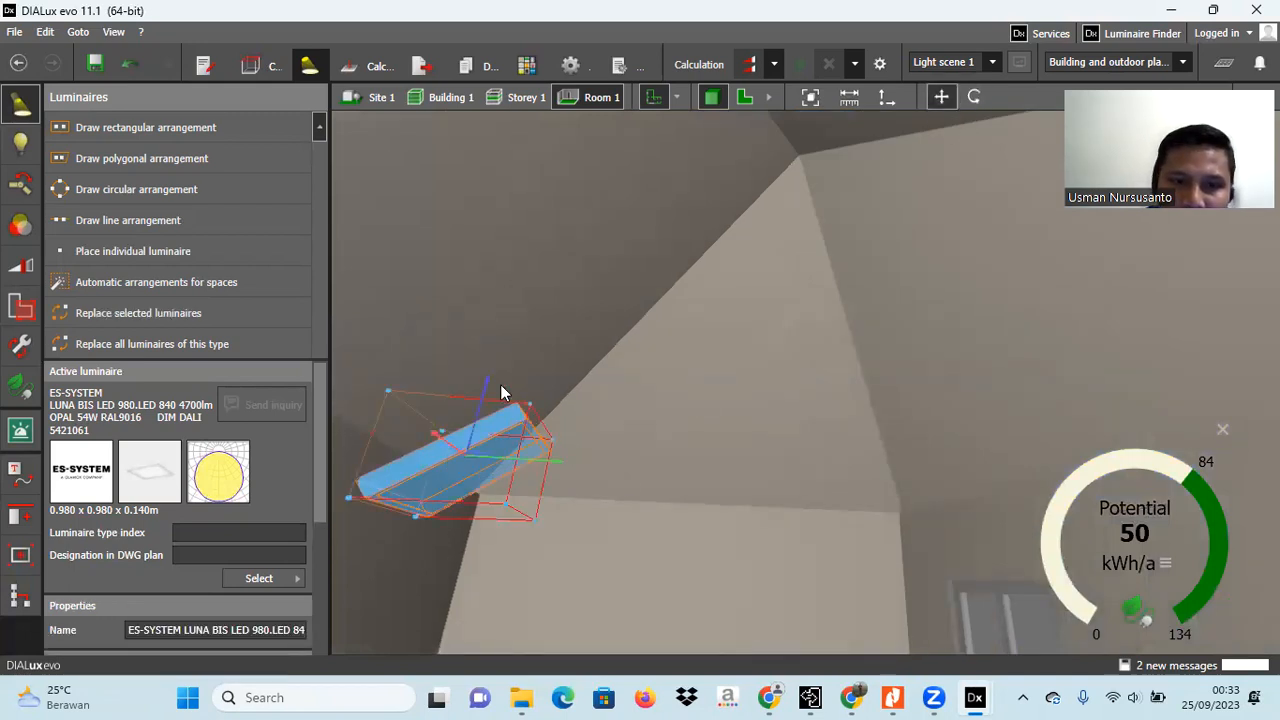
{"action": "left_click_drag", "start_coordinate": [490, 388], "coordinate": [499, 328]}
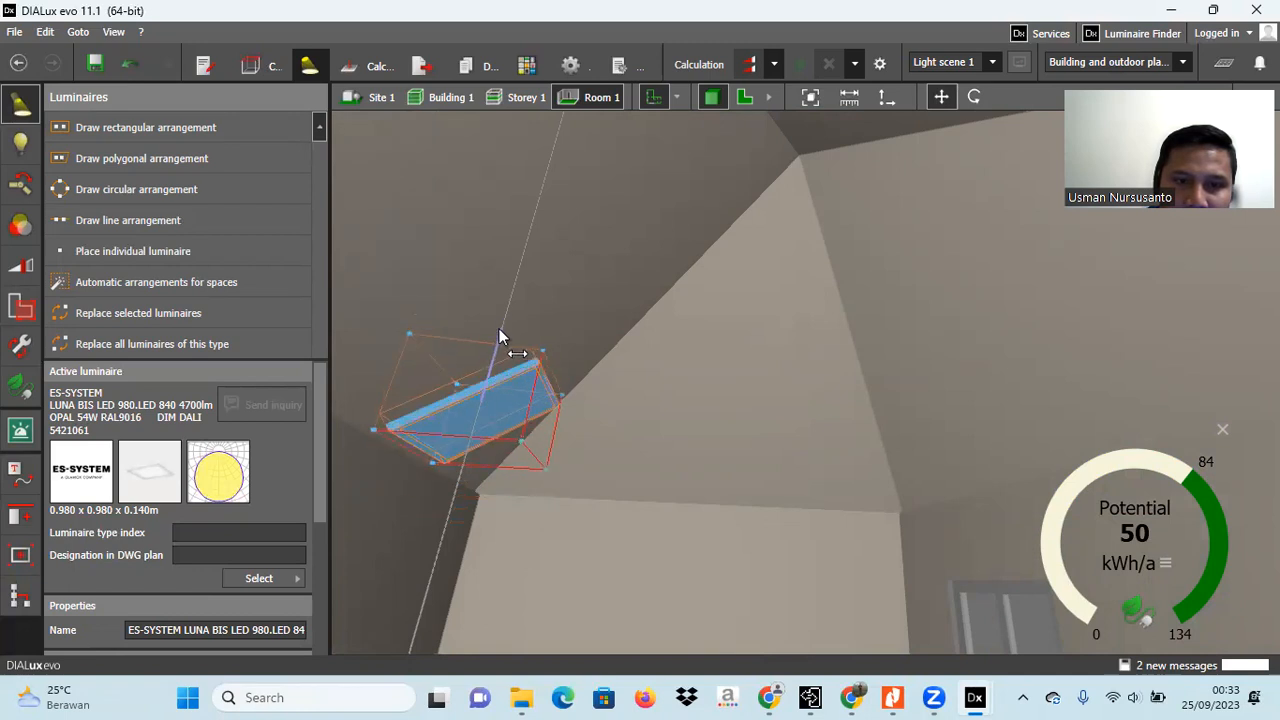
{"action": "left_click", "coordinate": [609, 399]}
{"action": "middle_click_drag", "start_coordinate": [650, 450], "coordinate": [482, 443]}
{"action": "scroll", "coordinate": [163, 478], "scroll_direction": "down", "scroll_amount": 3}
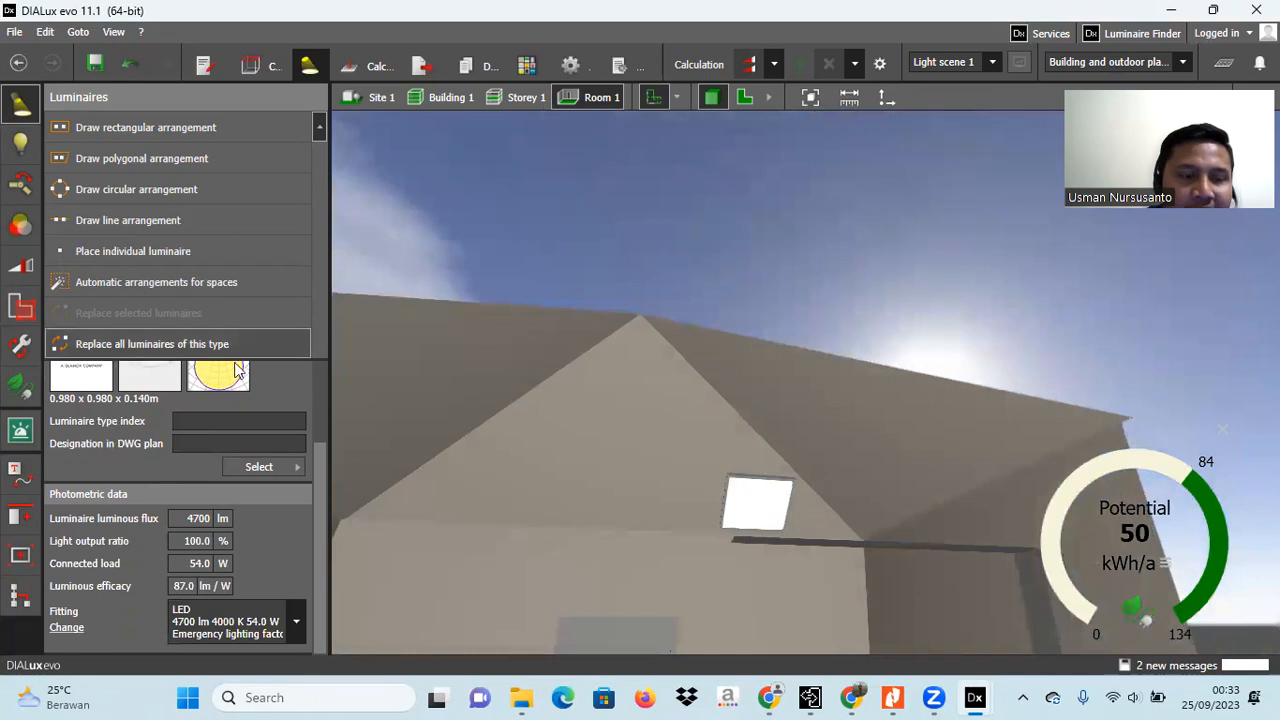
{"action": "left_click", "coordinate": [262, 467]}
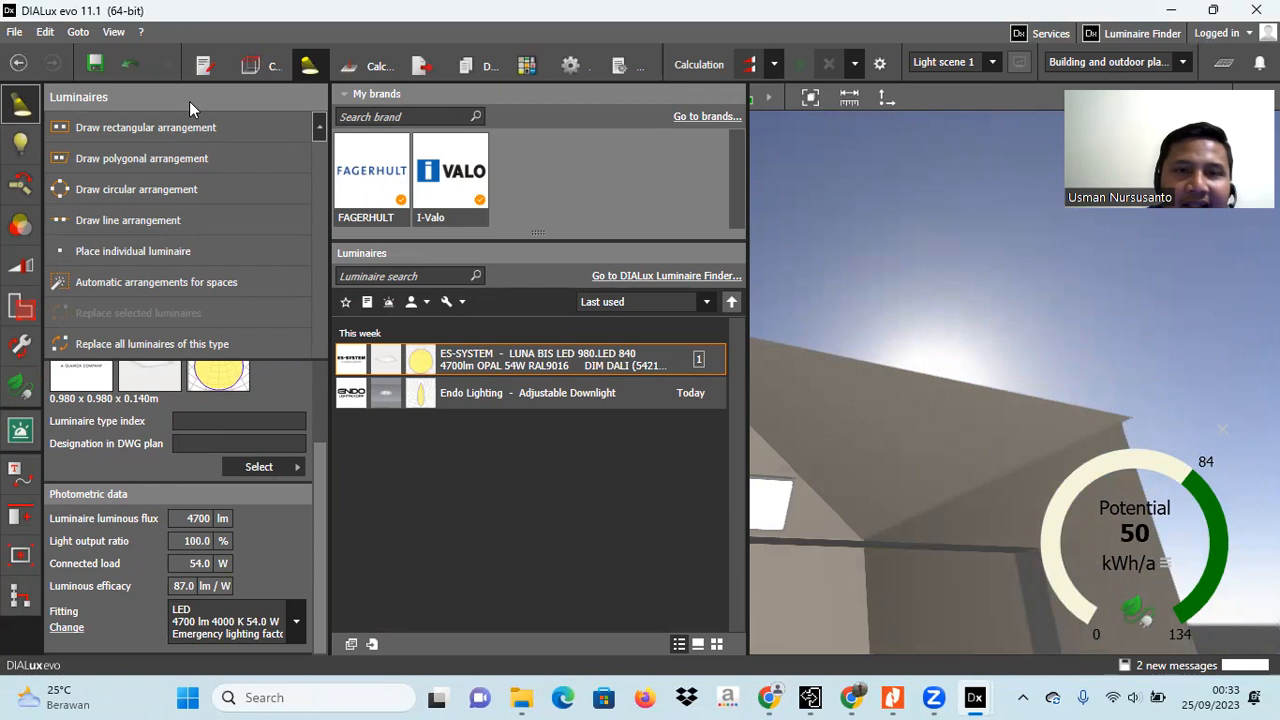
{"action": "left_click", "coordinate": [630, 103]}
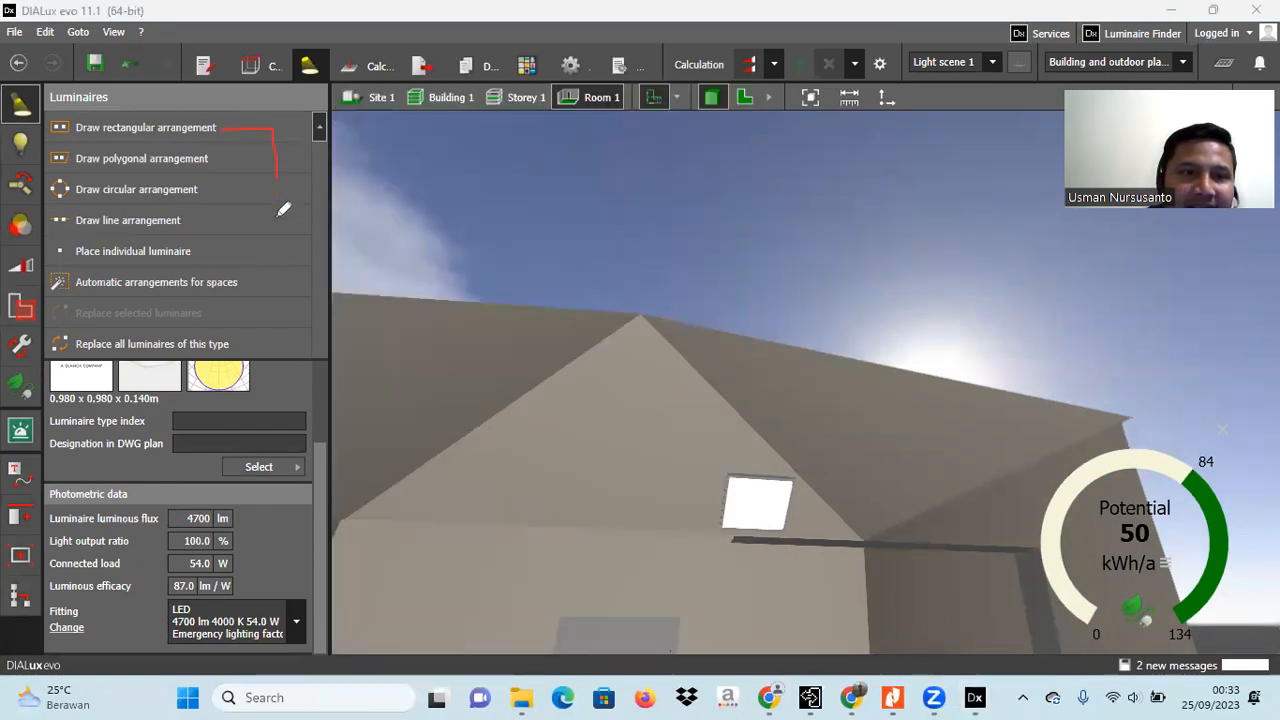
{"action": "left_click_drag", "start_coordinate": [253, 272], "coordinate": [116, 268]}
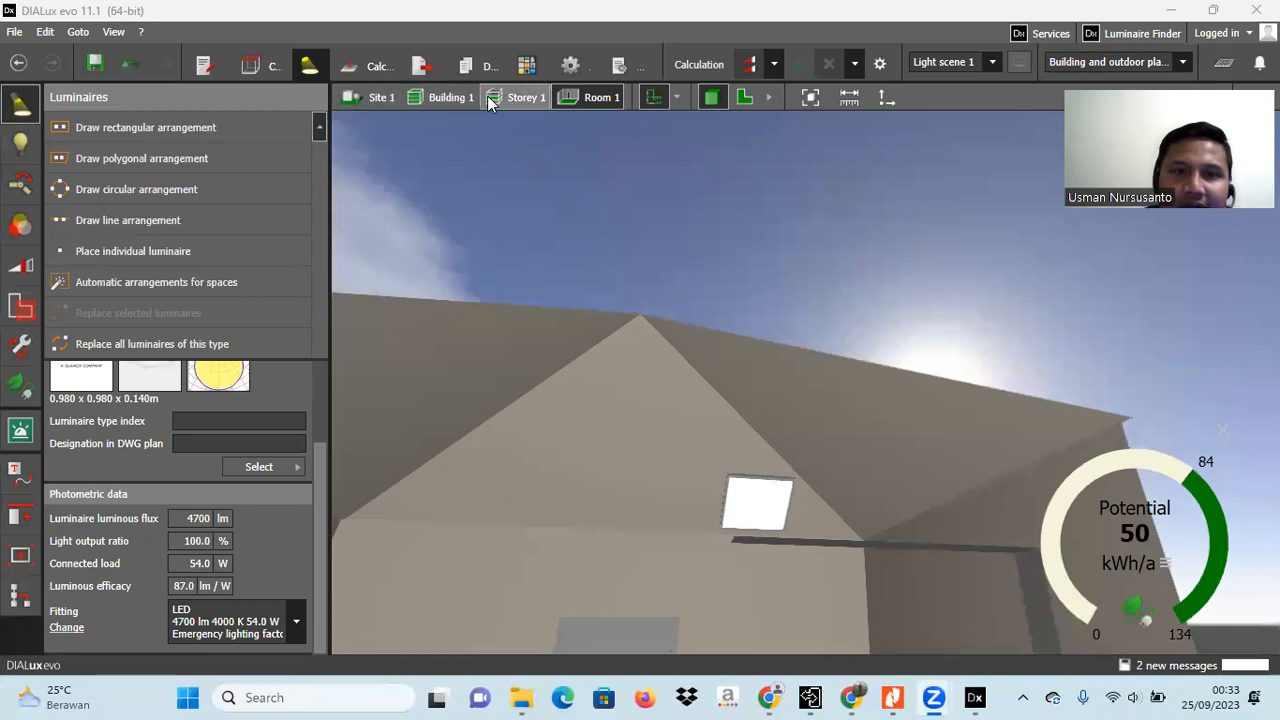
- Draw a circular luminaire arrangement with a radius of about 1.64 m in the Storey 1 floor plan and centre it in Room 1
{"action": "left_click", "coordinate": [452, 98]}
{"action": "left_click", "coordinate": [521, 97]}
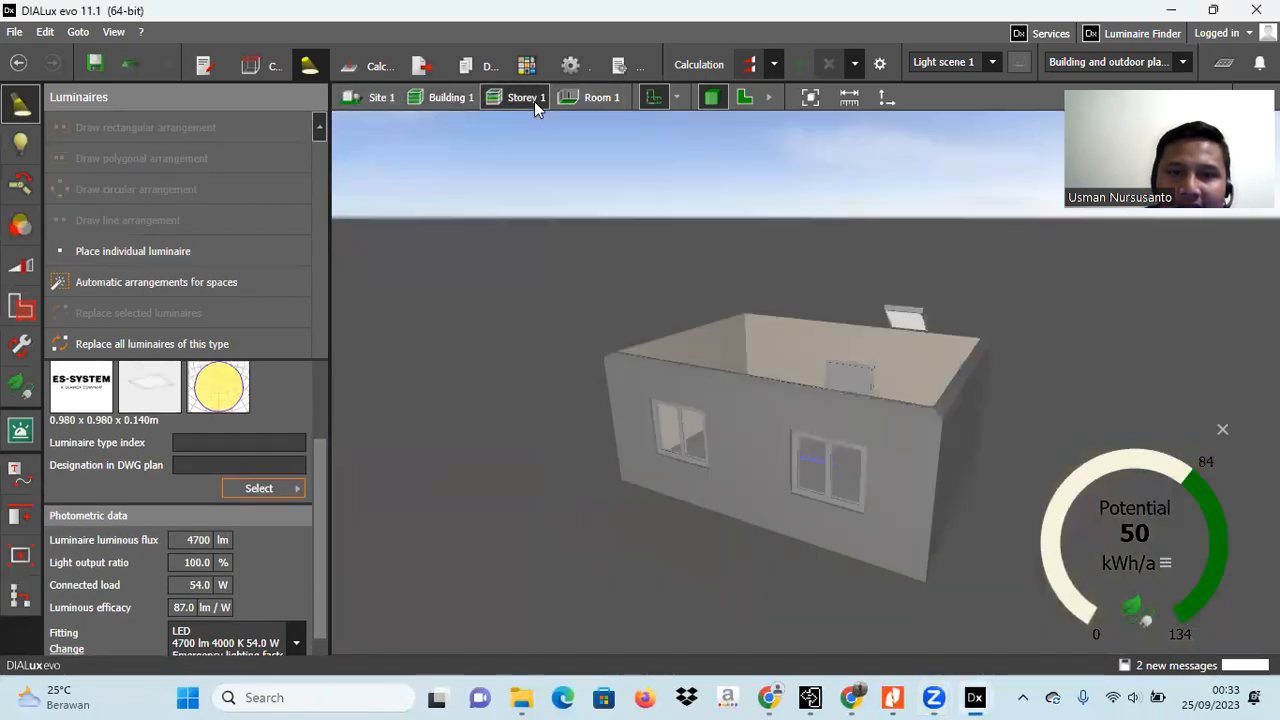
{"action": "left_click", "coordinate": [744, 97]}
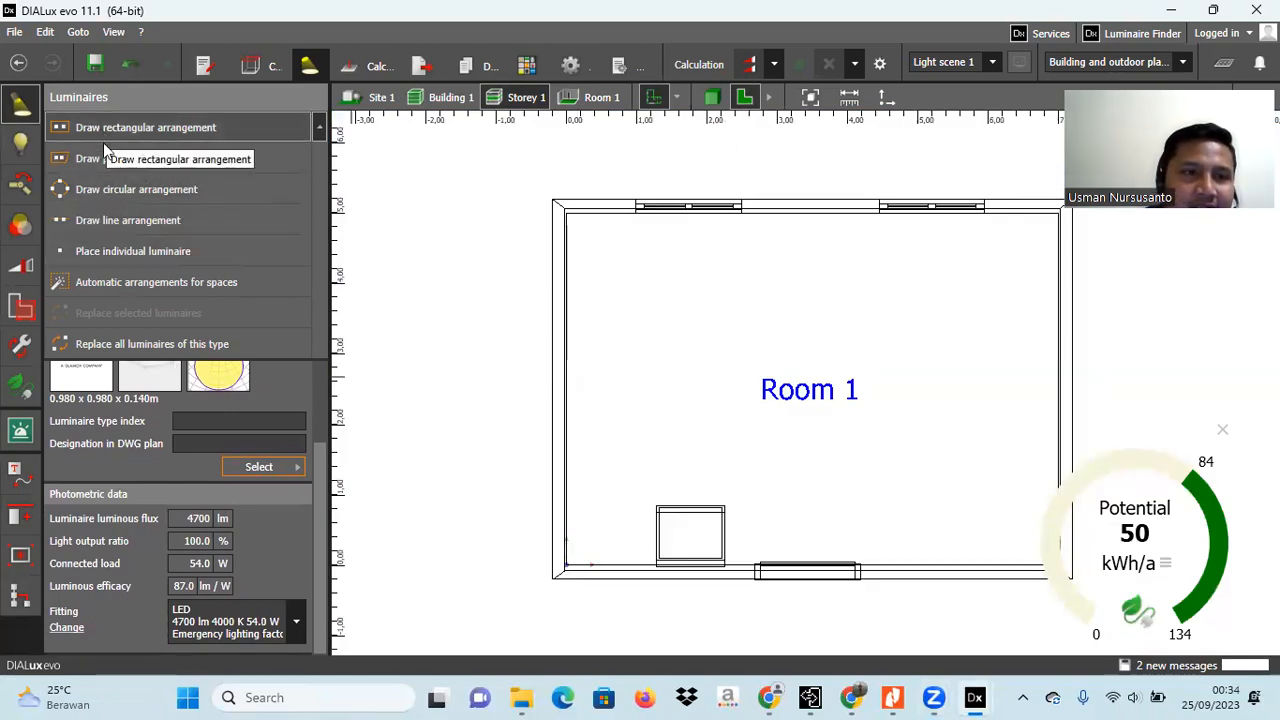
{"action": "left_click", "coordinate": [85, 190]}
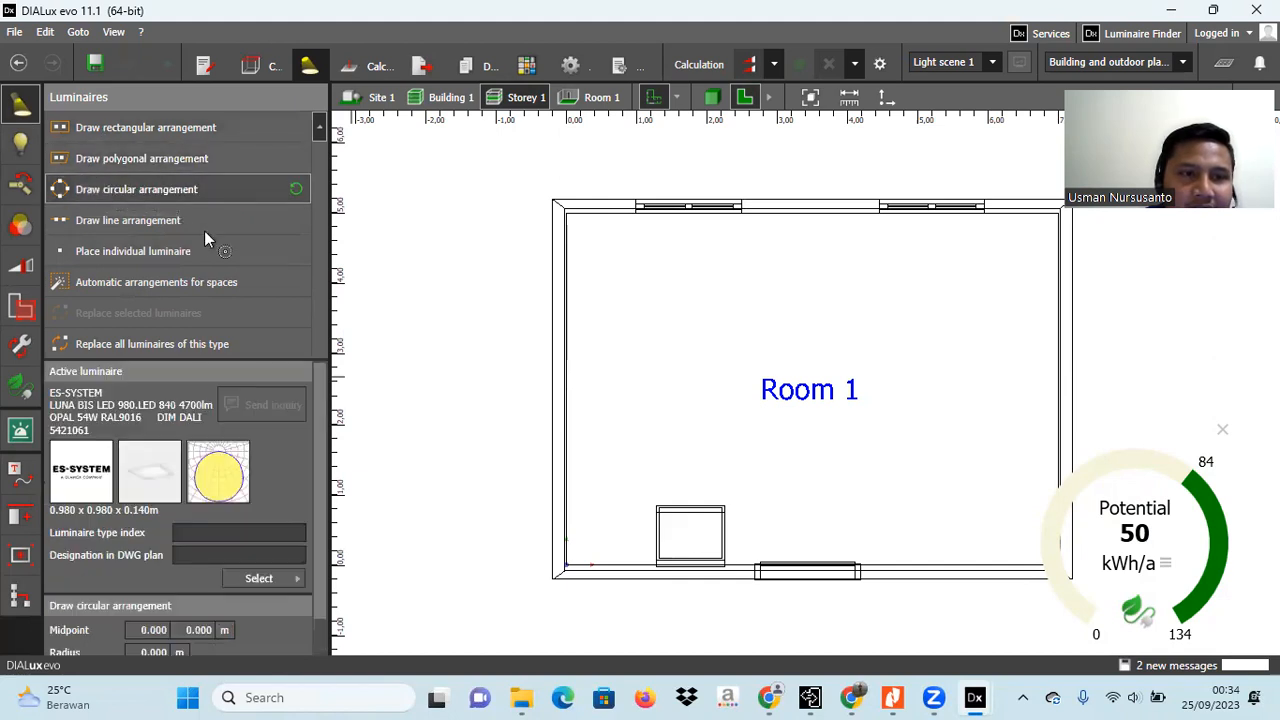
{"action": "left_click", "coordinate": [788, 344]}
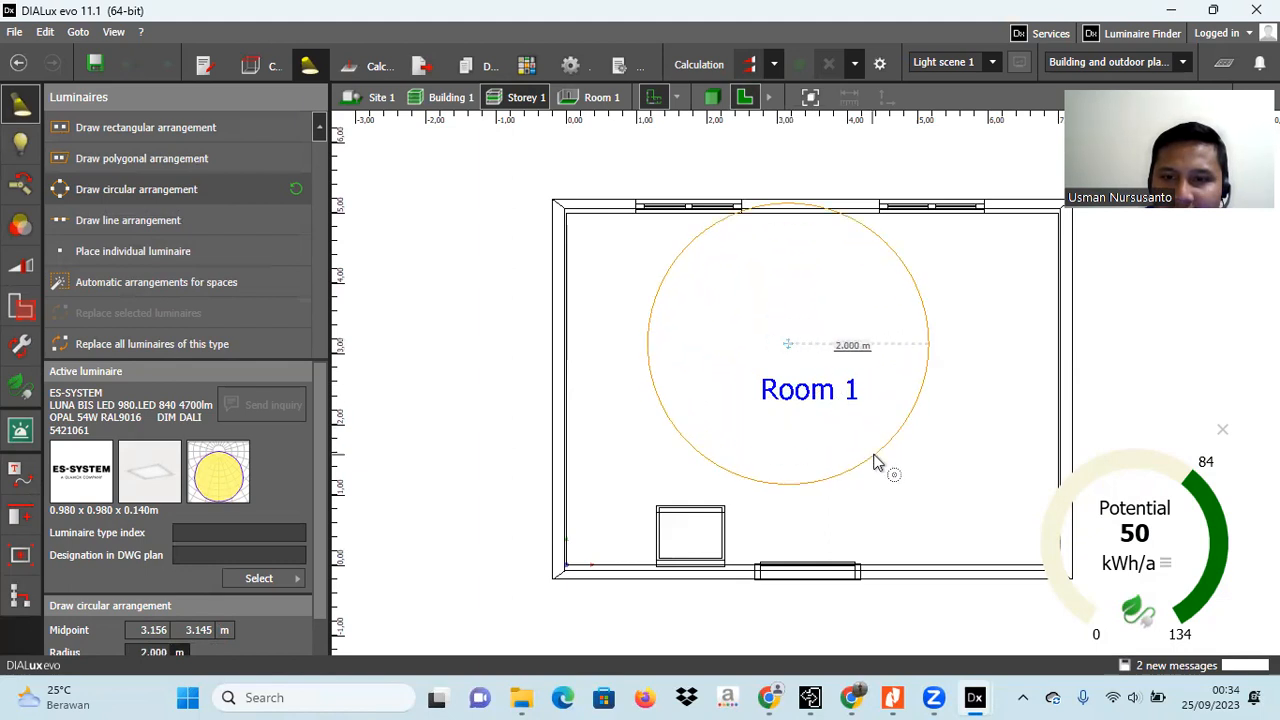
{"action": "left_click", "coordinate": [860, 436]}
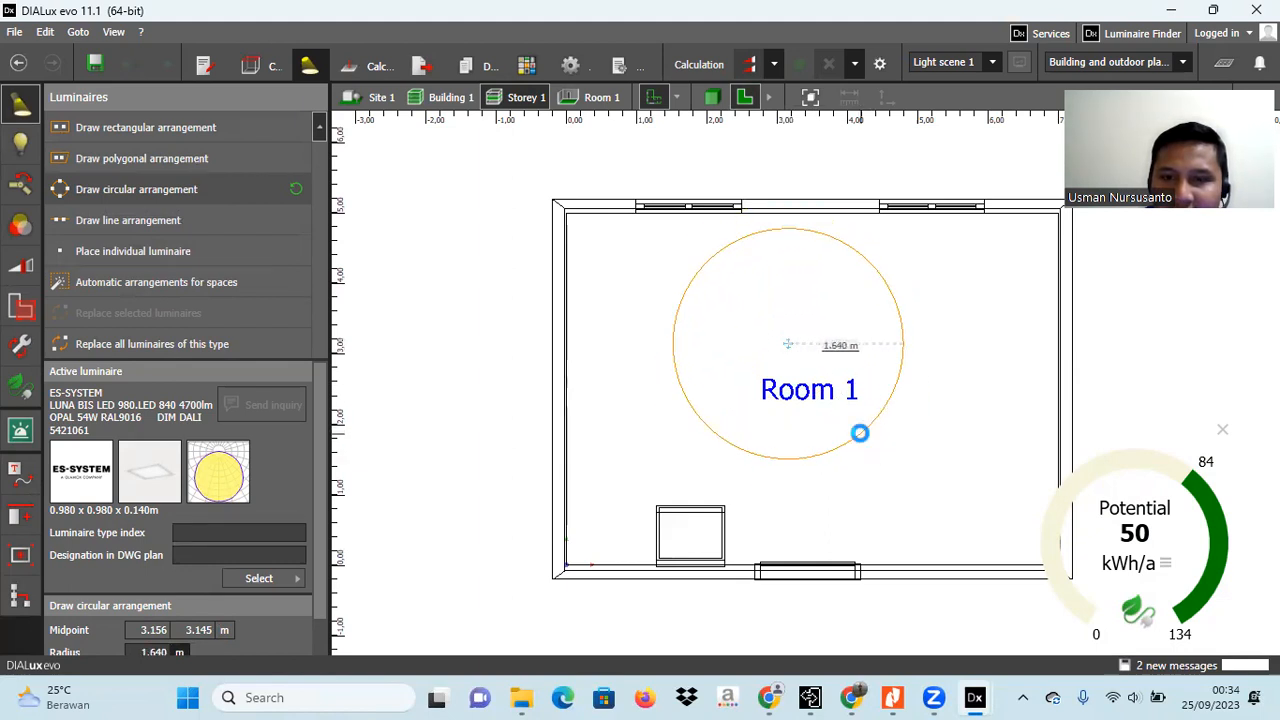
{"action": "left_click_drag", "start_coordinate": [790, 355], "coordinate": [814, 391]}
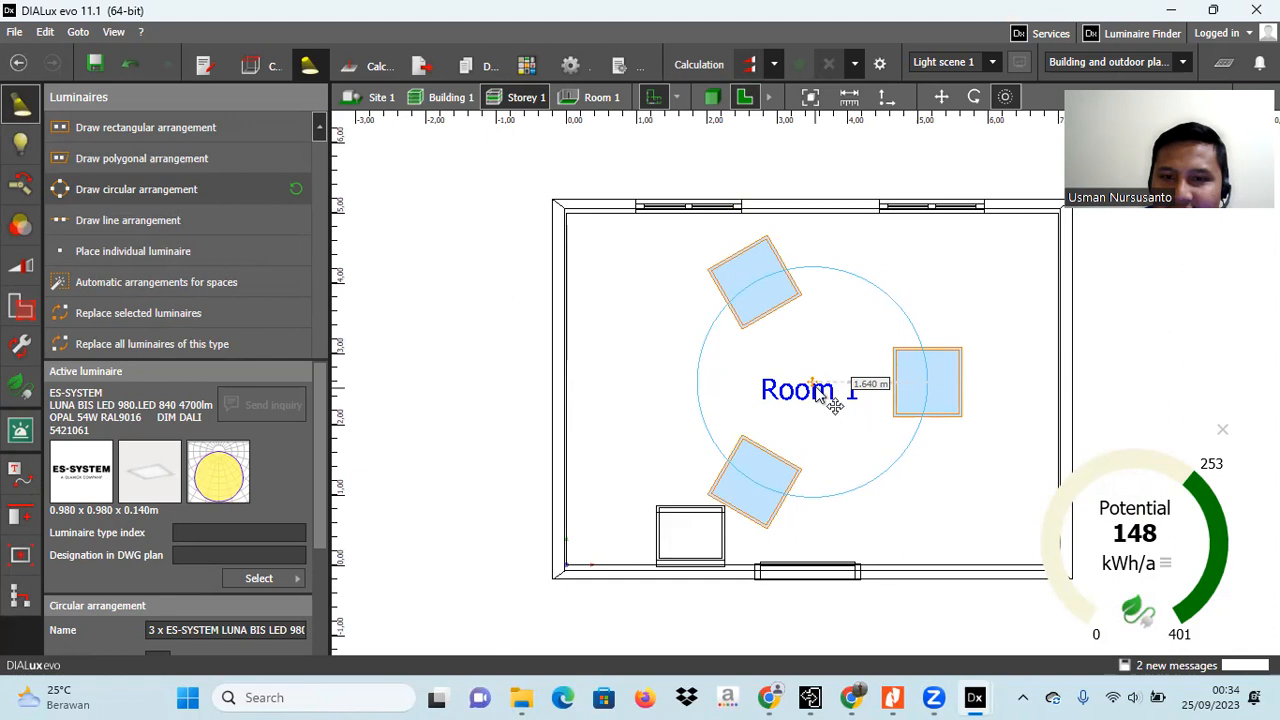
- Delete the single luminaire beside the door, keeping only the circular arrangement
{"action": "left_click", "coordinate": [698, 518]}
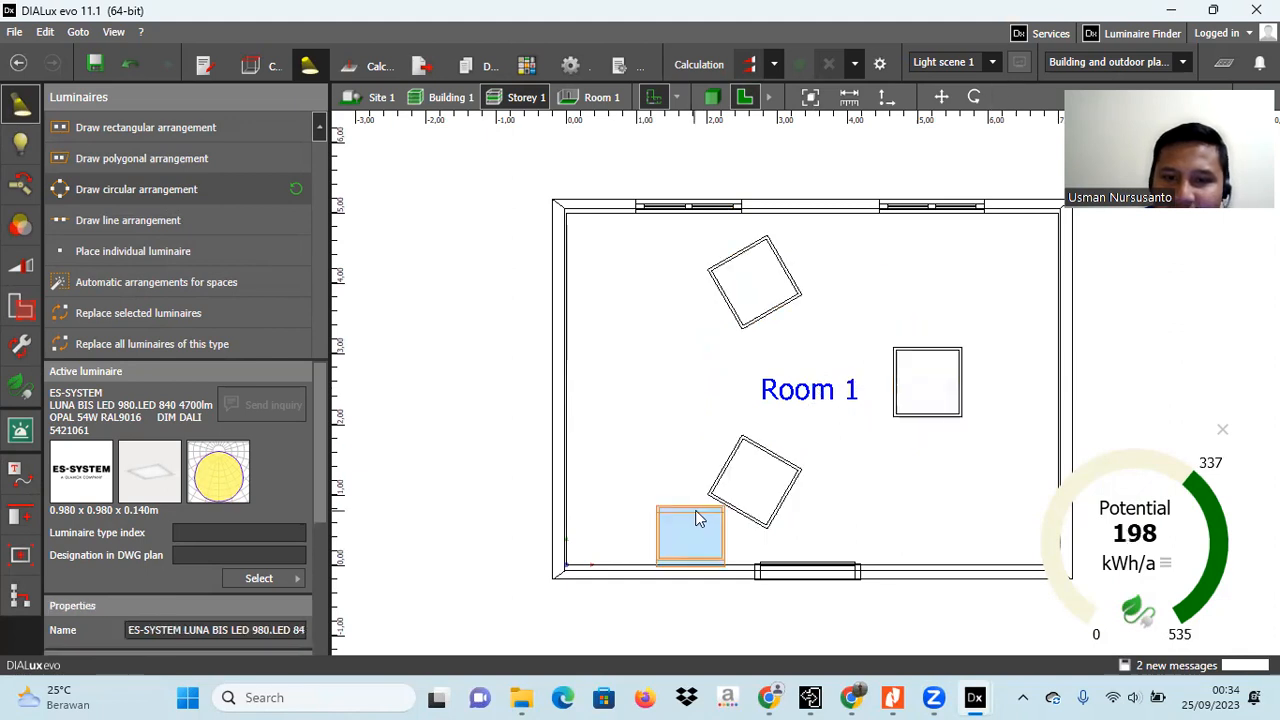
{"action": "key", "text": "Delete"}
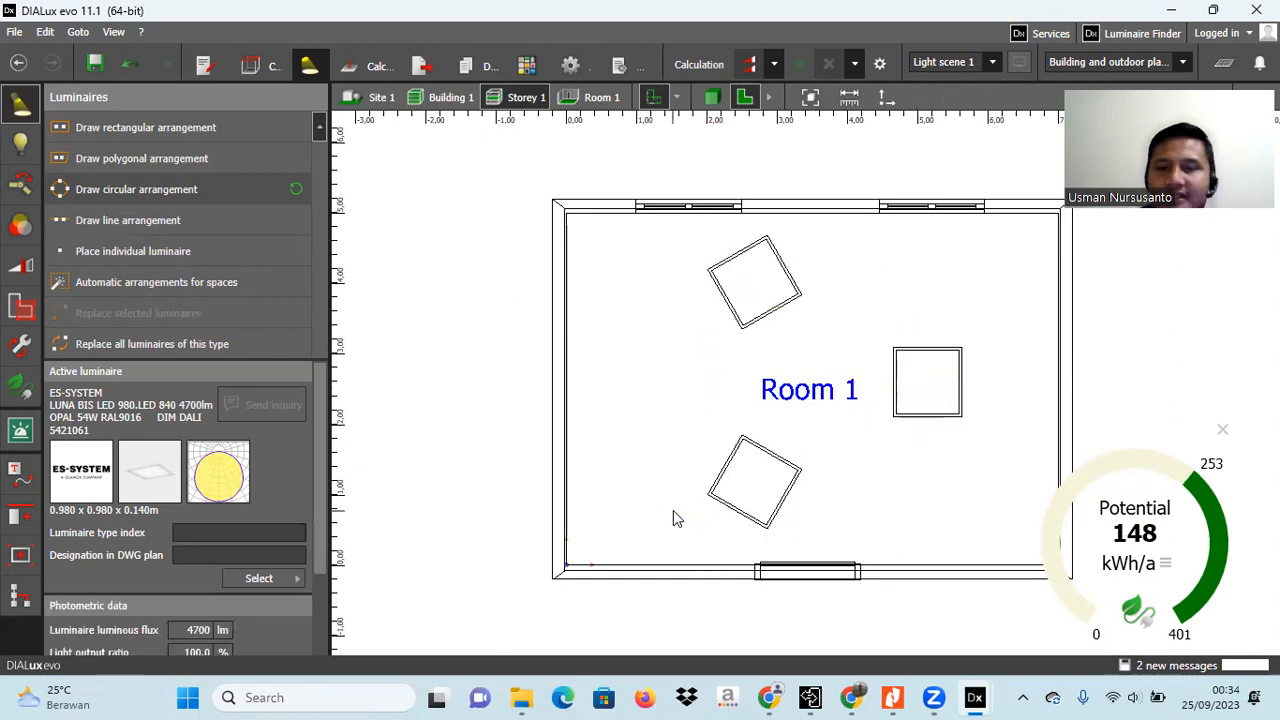
- Lower the circular luminaire arrangement in the 3D view of Room 1
{"action": "left_click", "coordinate": [716, 102]}
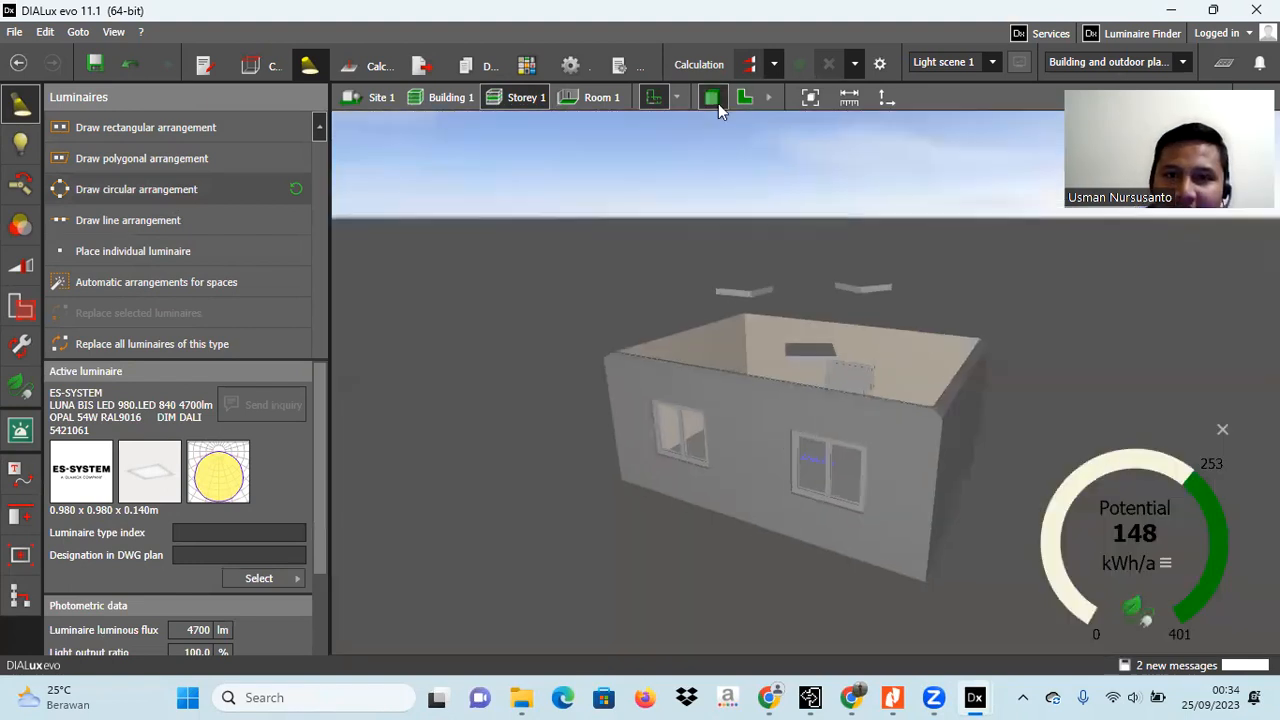
{"action": "left_click", "coordinate": [595, 97]}
{"action": "scroll", "coordinate": [773, 408], "scroll_direction": "down", "scroll_amount": 6}
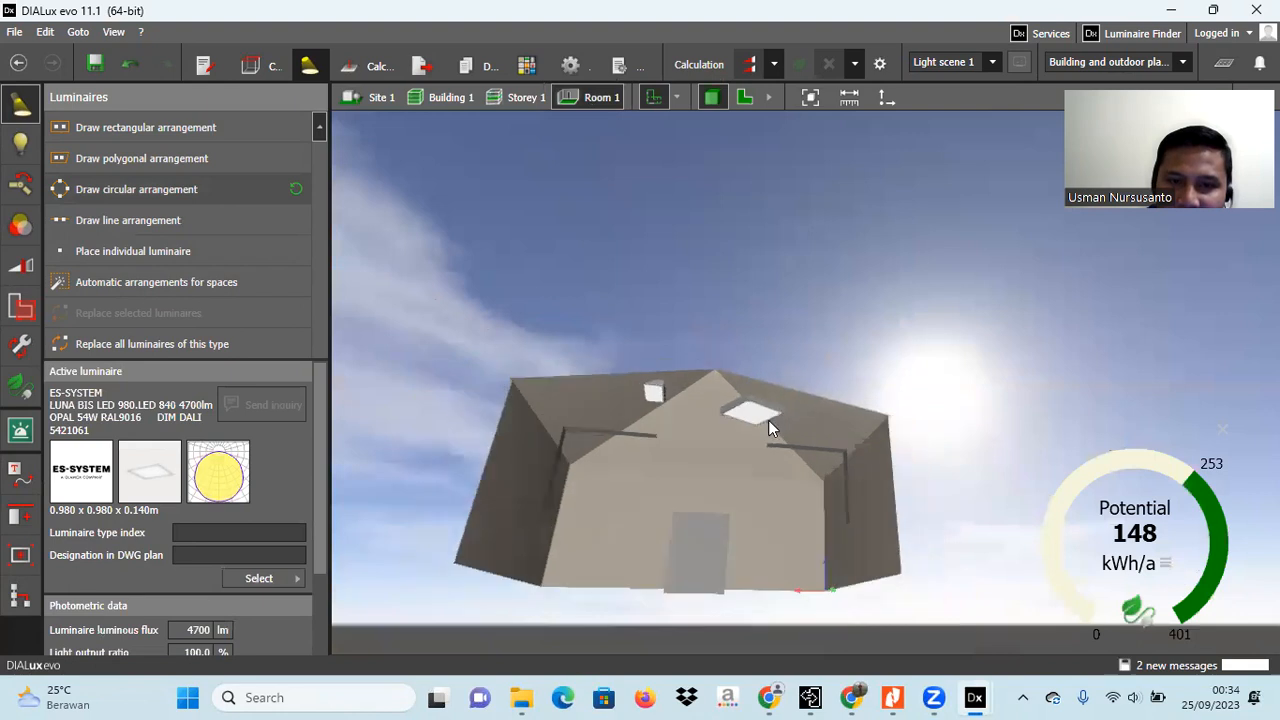
{"action": "mouse_move", "coordinate": [743, 442]}
{"action": "right_mouse_down"}
{"action": "mouse_move", "coordinate": [728, 515]}
{"action": "mouse_move", "coordinate": [748, 478]}
{"action": "mouse_move", "coordinate": [738, 432]}
{"action": "mouse_move", "coordinate": [742, 463]}
{"action": "right_mouse_up"}
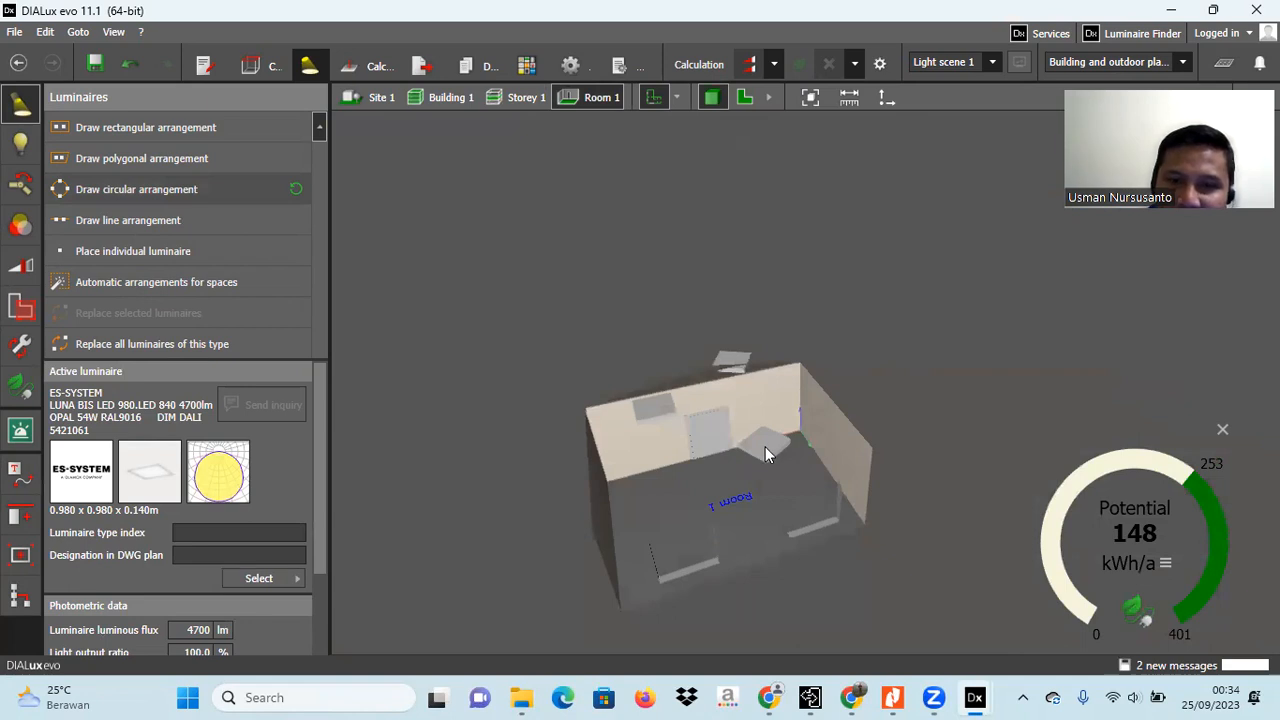
{"action": "left_click", "coordinate": [765, 452]}
{"action": "left_click", "coordinate": [941, 97]}
{"action": "left_click_drag", "start_coordinate": [716, 370], "coordinate": [729, 391]}
{"action": "right_click_drag", "start_coordinate": [755, 445], "coordinate": [697, 383]}
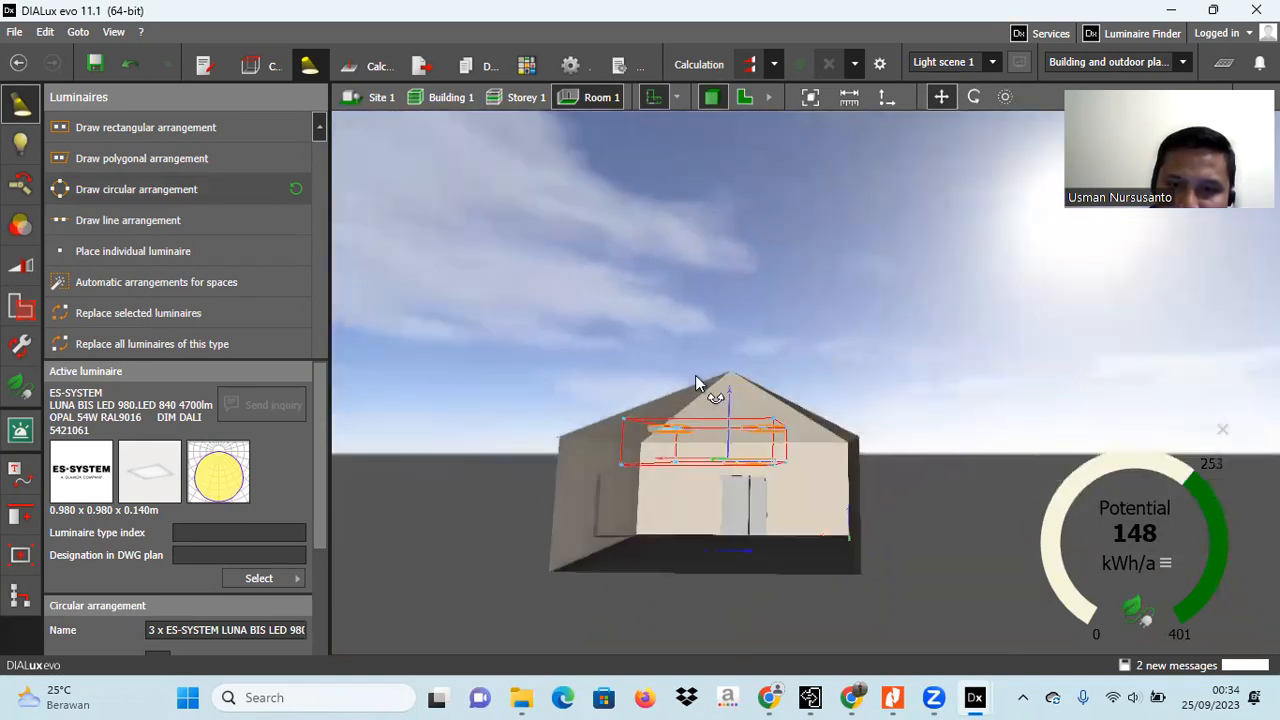
{"action": "left_click", "coordinate": [845, 405]}
- Select the circular luminaire arrangement in Room 1 and nudge it slightly with the Move tool
{"action": "right_click_drag", "start_coordinate": [750, 465], "coordinate": [776, 430]}
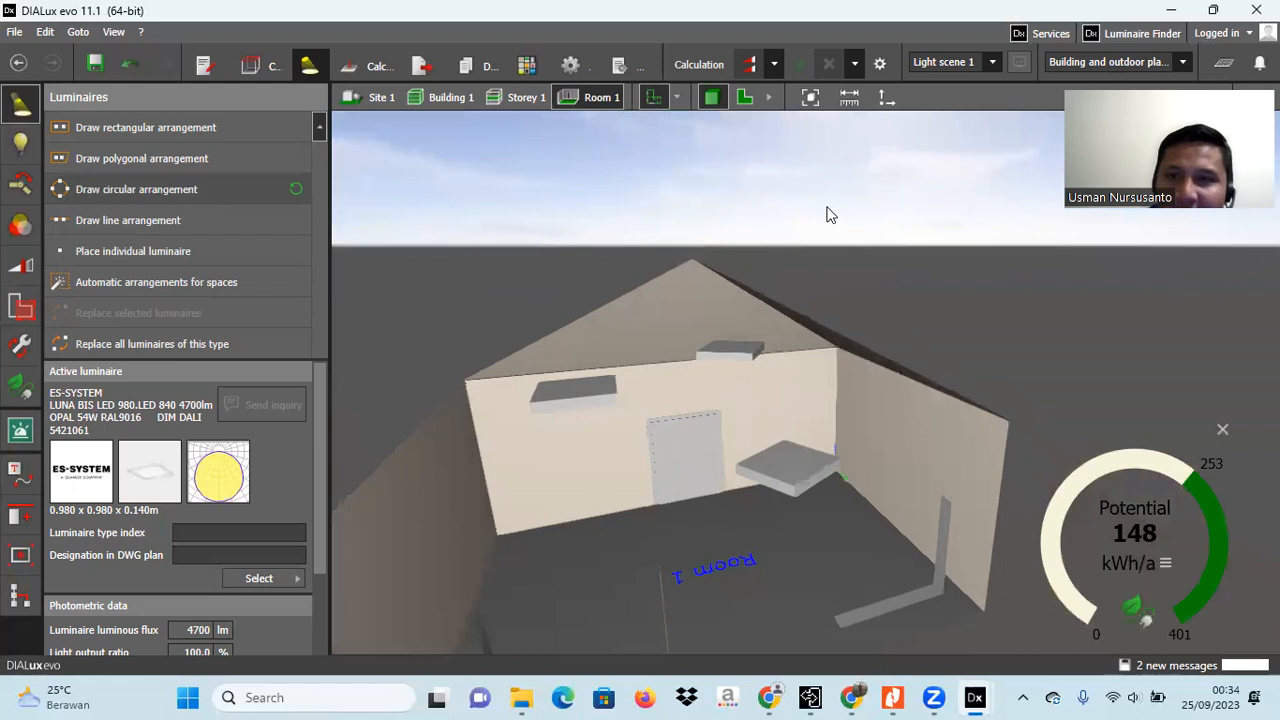
{"action": "left_click", "coordinate": [753, 360]}
{"action": "right_click_drag", "start_coordinate": [740, 357], "coordinate": [837, 363]}
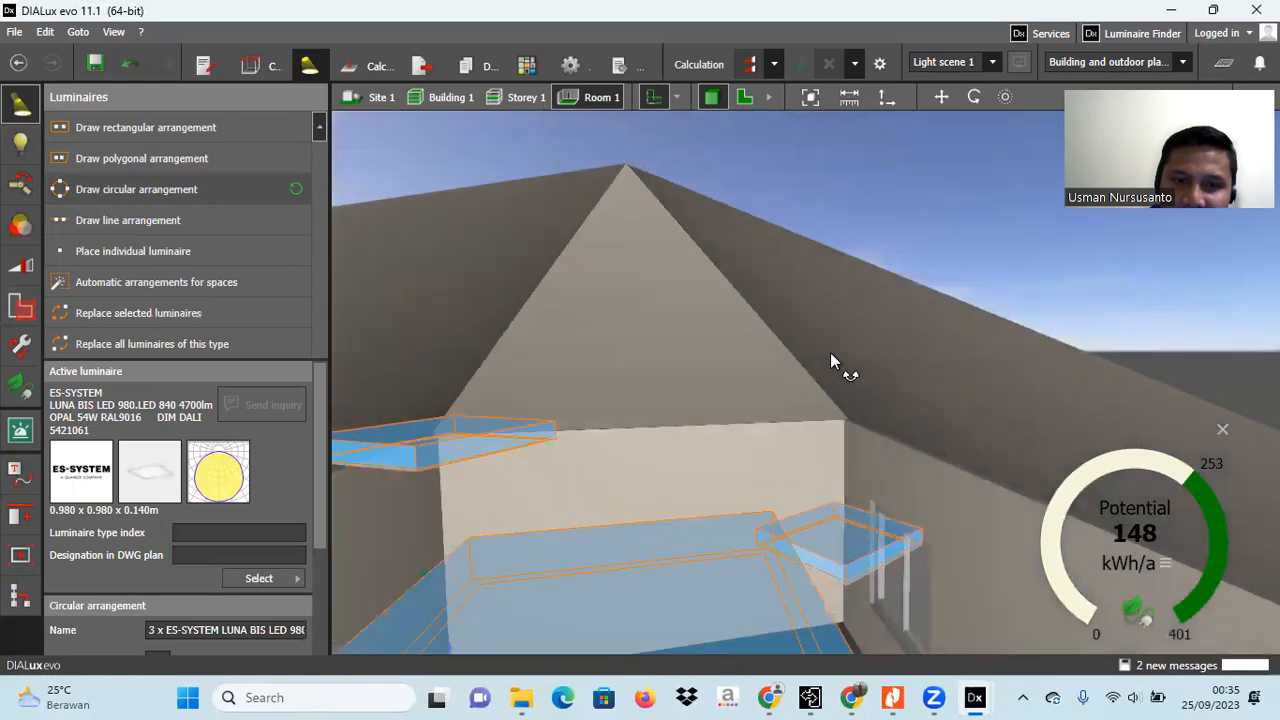
{"action": "left_click", "coordinate": [941, 96]}
{"action": "scroll", "coordinate": [575, 421], "scroll_direction": "down", "scroll_amount": 3}
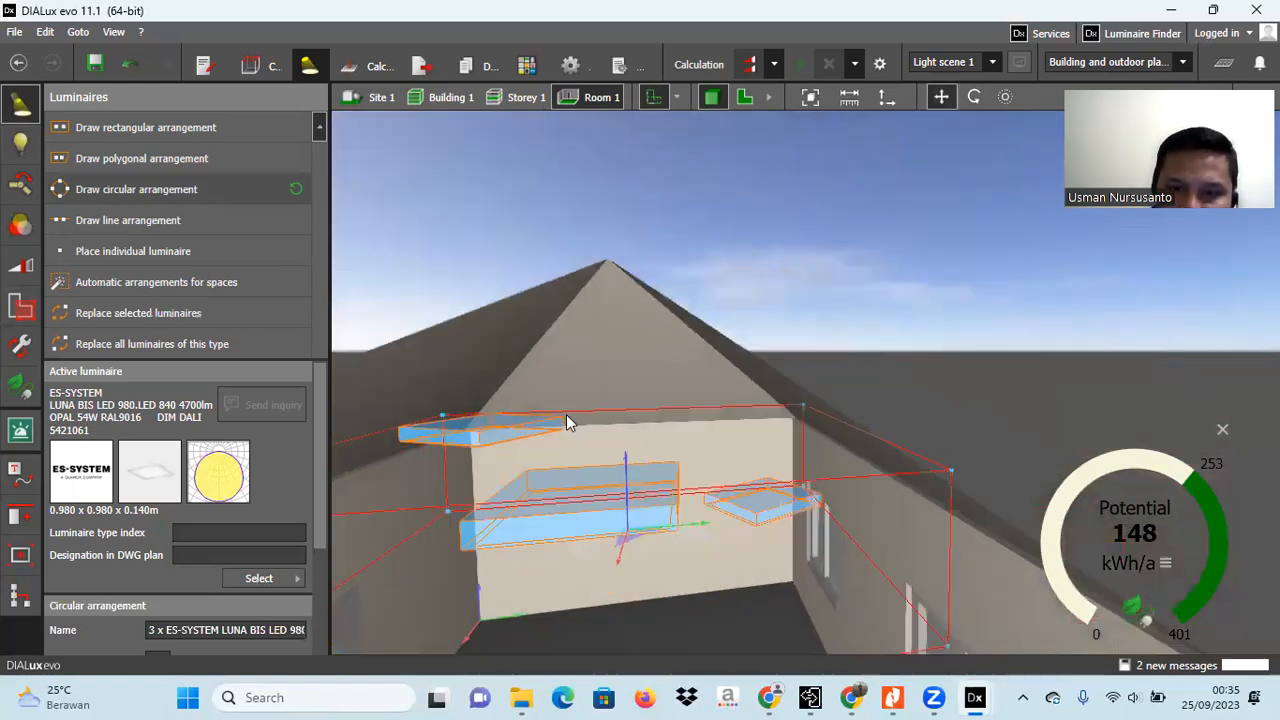
{"action": "scroll", "coordinate": [614, 491], "scroll_direction": "down", "scroll_amount": 3}
{"action": "mouse_move", "coordinate": [650, 517]}
{"action": "left_mouse_down"}
{"action": "mouse_move", "coordinate": [626, 528]}
{"action": "mouse_move", "coordinate": [655, 524]}
{"action": "left_mouse_up"}
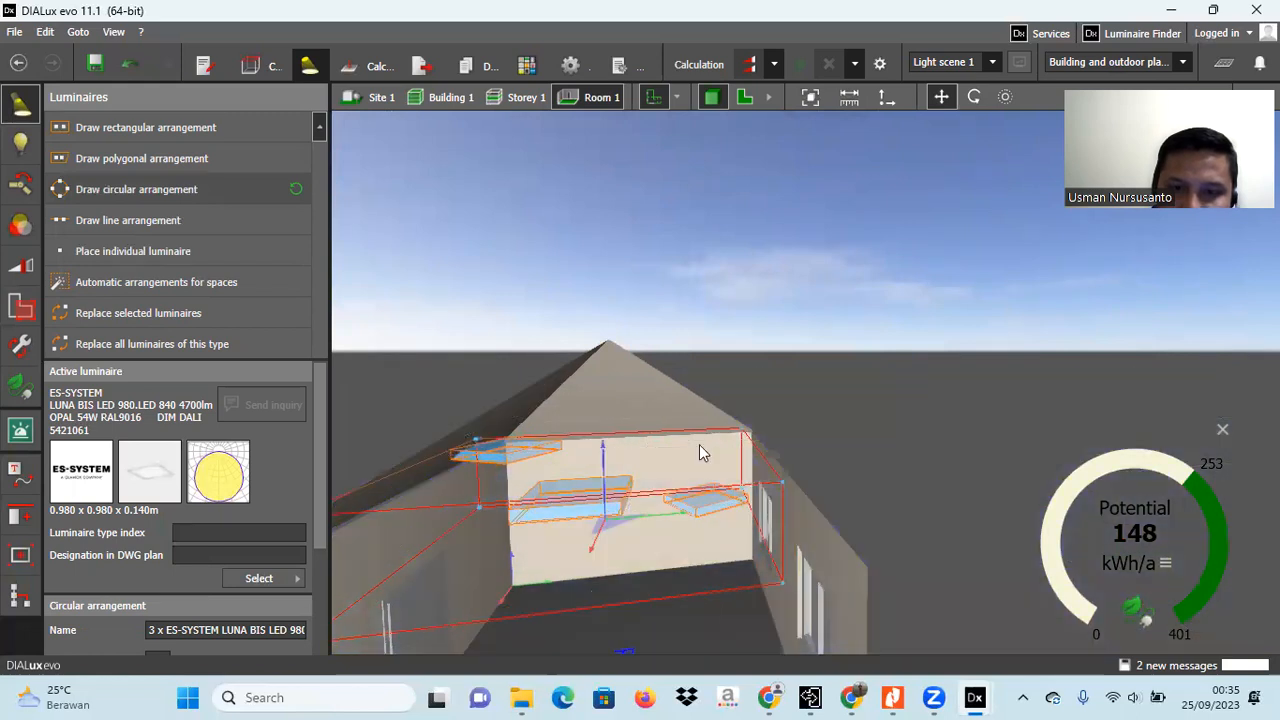
{"action": "left_click", "coordinate": [796, 419]}
{"action": "right_click_drag", "start_coordinate": [871, 461], "coordinate": [846, 480]}
- Select only the luminaire hanging in front of the door within the circular arrangement and raise it along its vertical axis
{"action": "left_click", "coordinate": [852, 476]}
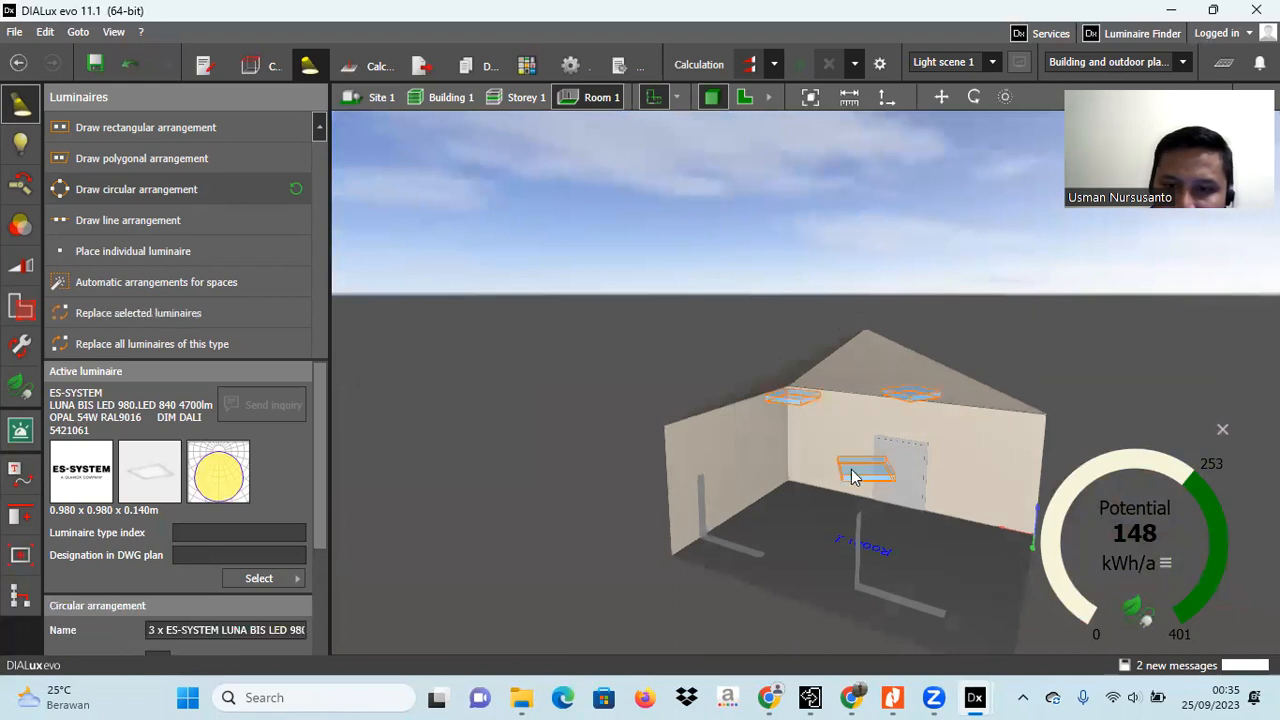
{"action": "left_click", "coordinate": [852, 476]}
{"action": "scroll", "coordinate": [872, 484], "scroll_direction": "up", "scroll_amount": 2}
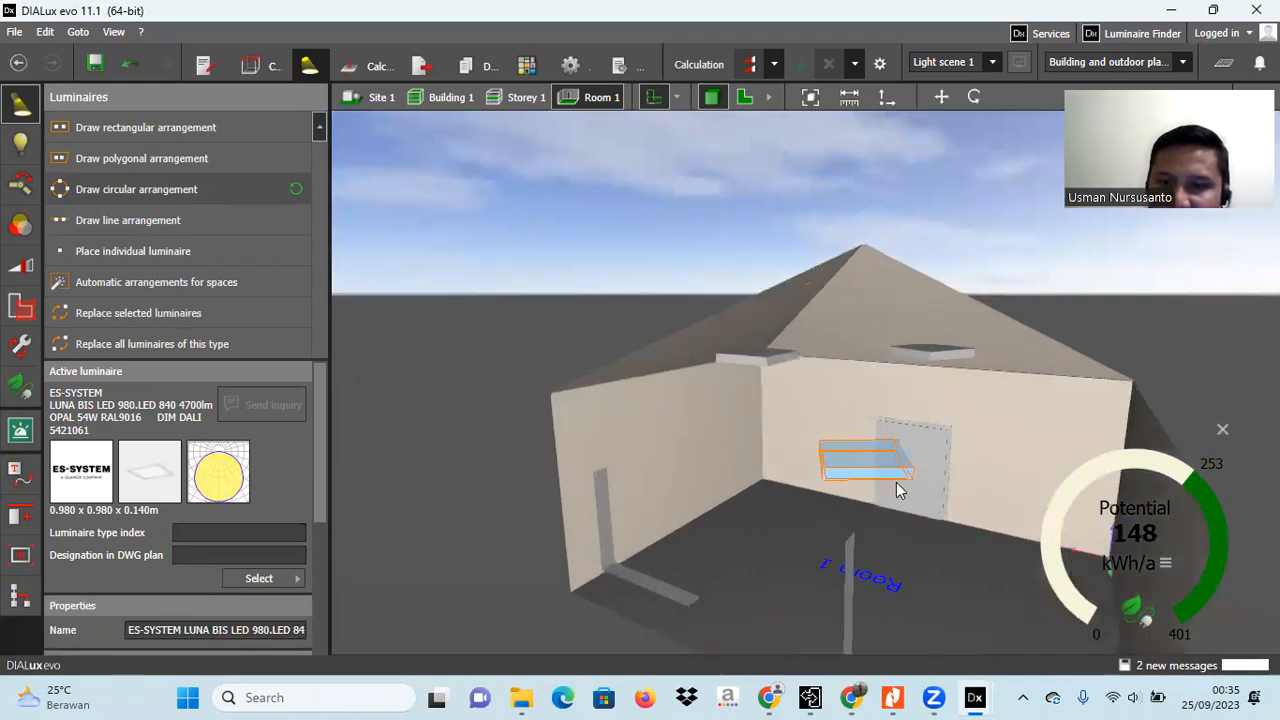
{"action": "left_click", "coordinate": [938, 98]}
{"action": "left_click_drag", "start_coordinate": [860, 384], "coordinate": [858, 317]}
{"action": "right_click_drag", "start_coordinate": [954, 450], "coordinate": [658, 405]}
{"action": "scroll", "coordinate": [686, 349], "scroll_direction": "down", "scroll_amount": 5}
{"action": "left_click", "coordinate": [775, 390]}
{"action": "scroll", "coordinate": [774, 384], "scroll_direction": "up", "scroll_amount": 5}
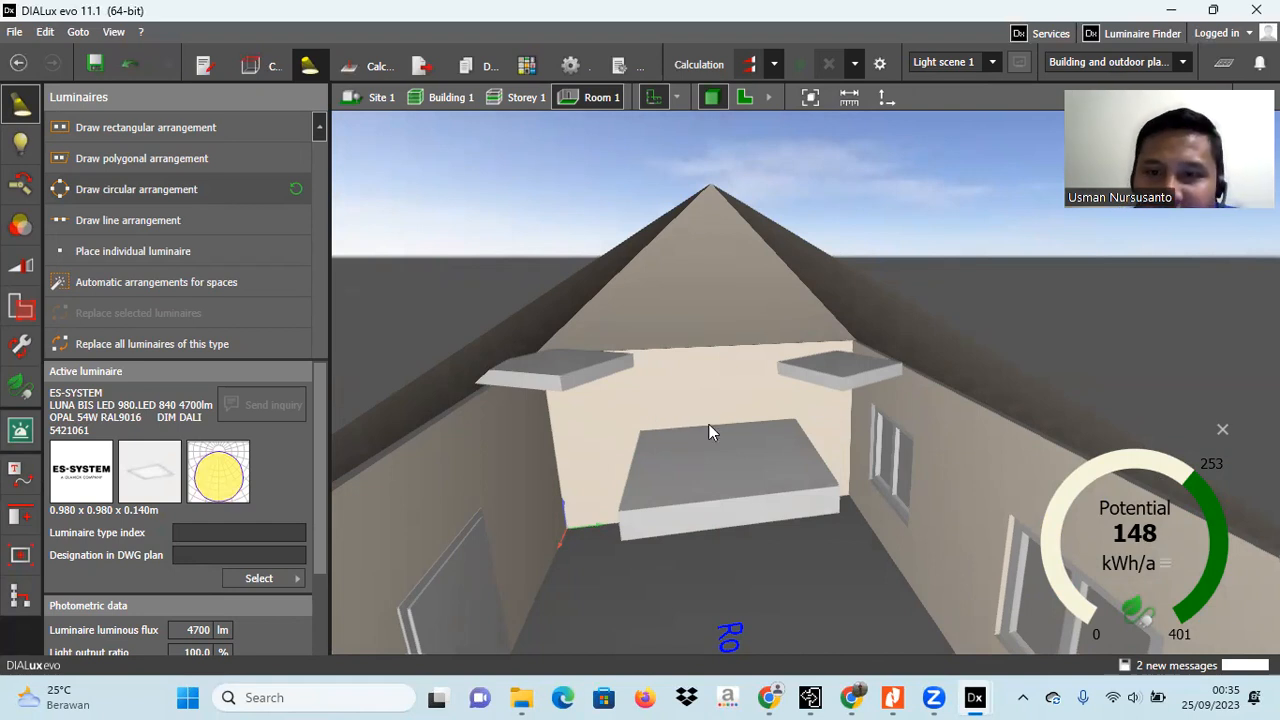
- Show the rotation handles on the nearest single luminaire of the arrangement and deselect it without rotating it
{"action": "left_click", "coordinate": [688, 474]}
{"action": "left_click", "coordinate": [714, 486]}
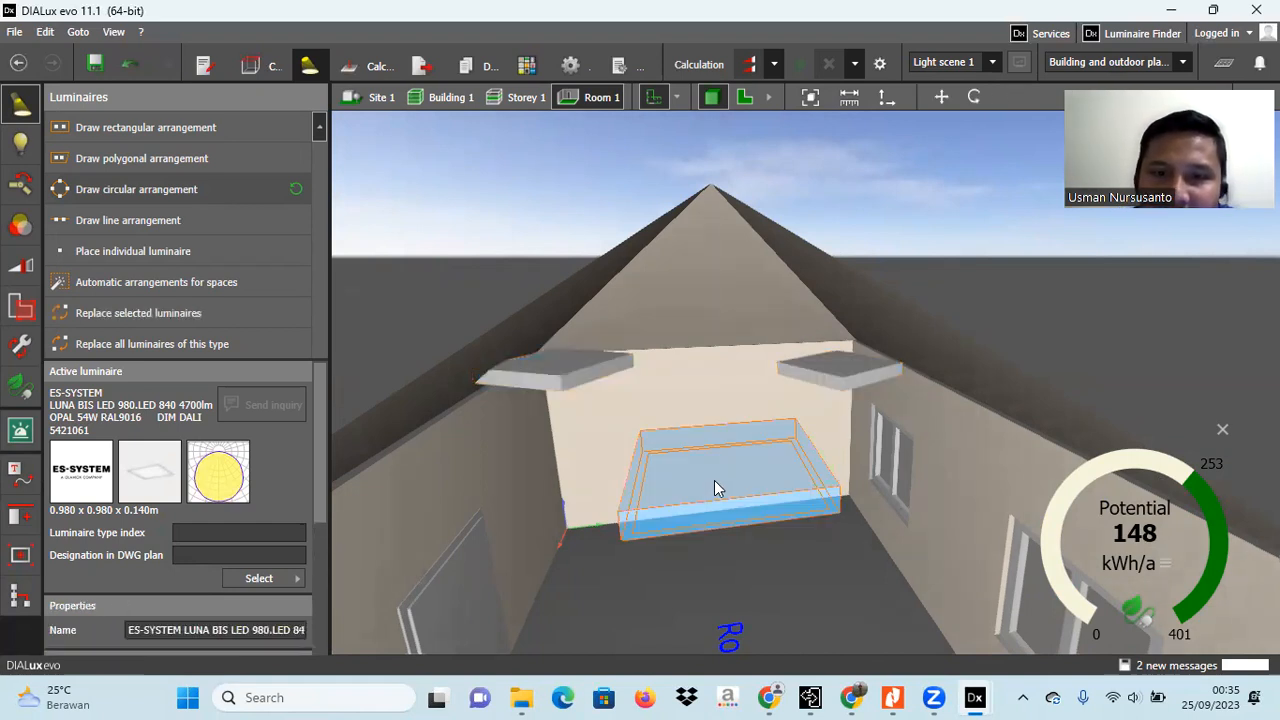
{"action": "left_click", "coordinate": [970, 103]}
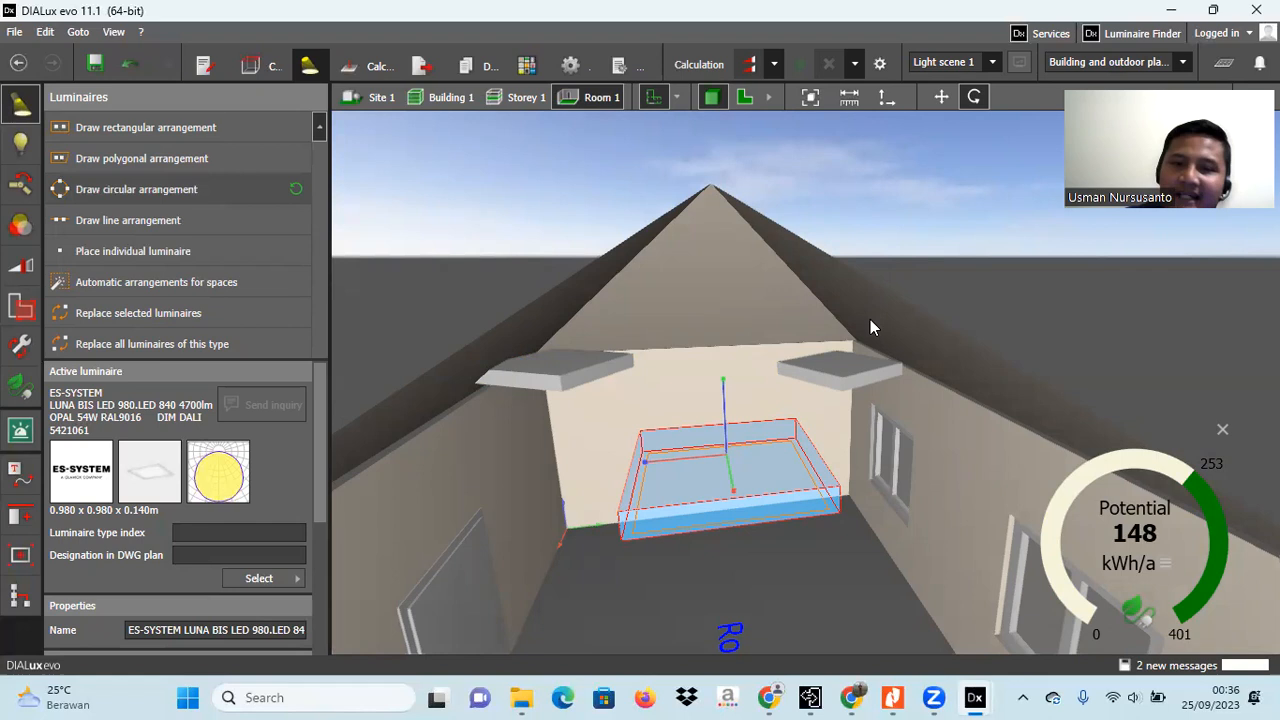
{"action": "left_click", "coordinate": [1010, 300]}
- Start the lighting calculation for the project with Room 1 and its three luminaires viewed from above
{"action": "left_click_drag", "start_coordinate": [961, 348], "coordinate": [455, 380]}
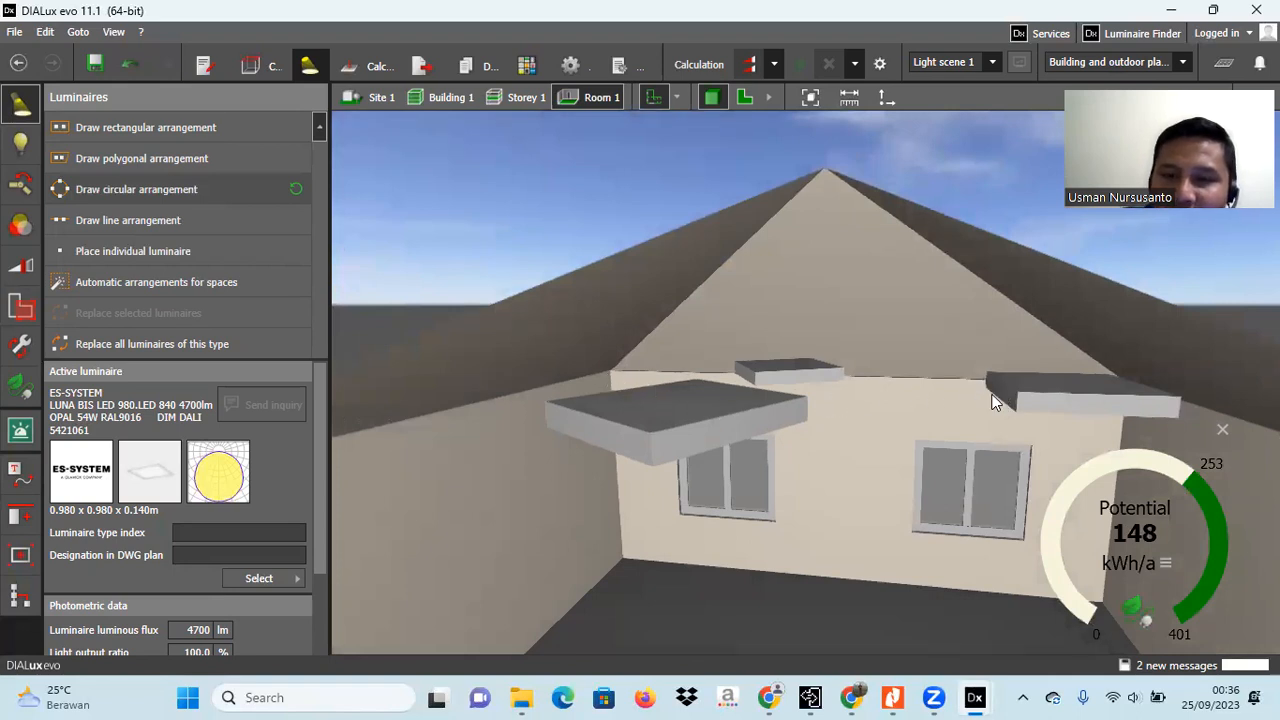
{"action": "left_click_drag", "start_coordinate": [817, 367], "coordinate": [787, 369]}
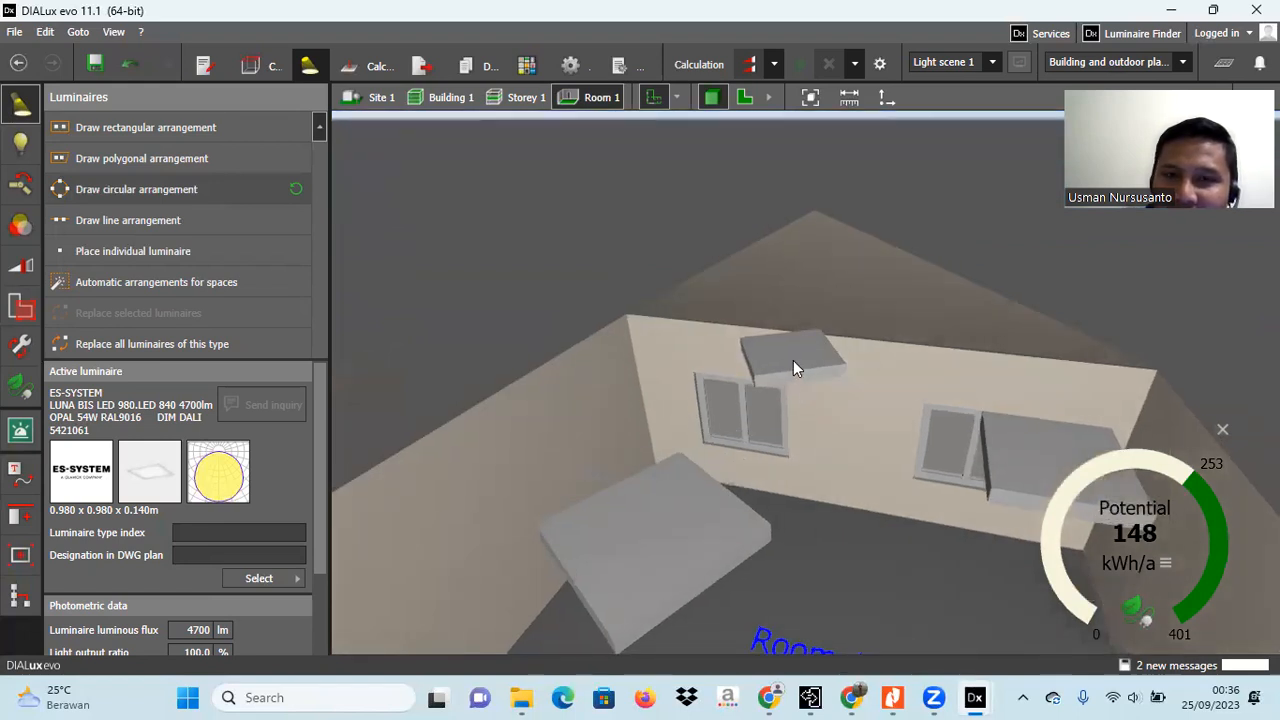
{"action": "left_click_drag", "start_coordinate": [842, 411], "coordinate": [862, 452]}
{"action": "scroll", "coordinate": [868, 366], "scroll_direction": "down", "scroll_amount": 4}
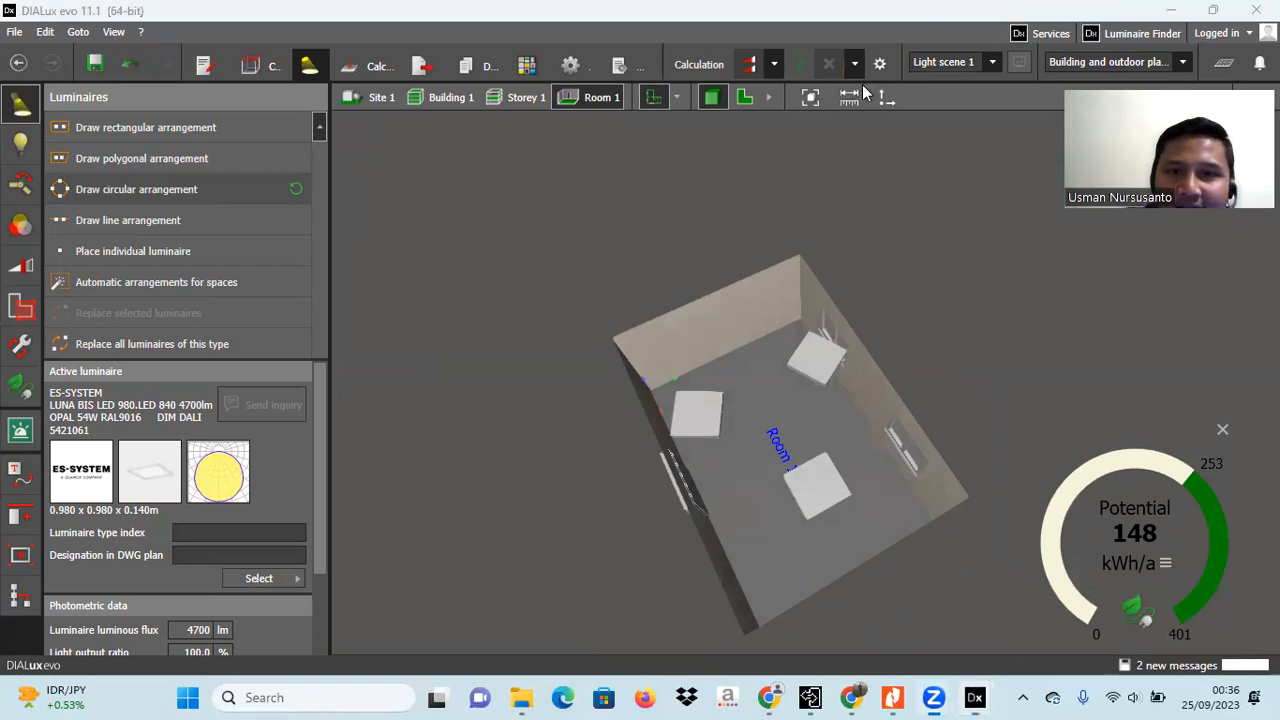
{"action": "left_click", "coordinate": [697, 68]}
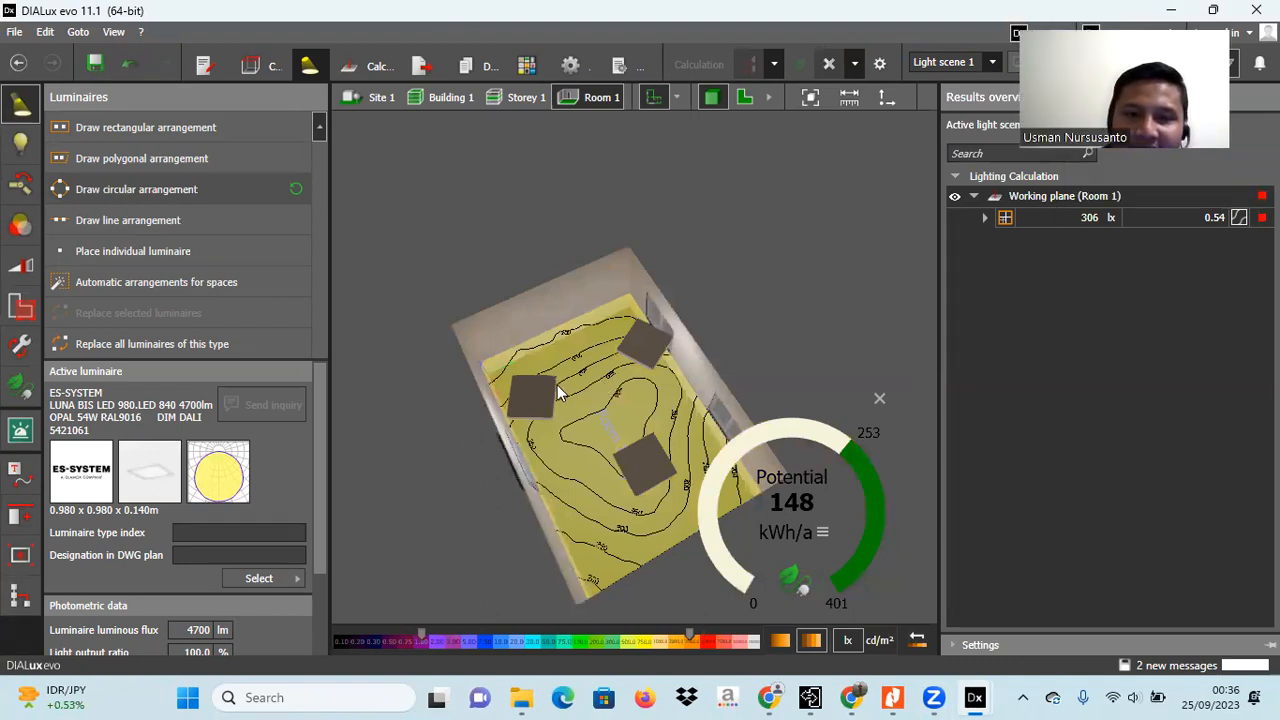
- Examine the illuminance isolines on the working plane of Room 1 and its average lux and uniformity in the results overview
{"action": "scroll", "coordinate": [615, 471], "scroll_direction": "up", "scroll_amount": 1}
{"action": "scroll", "coordinate": [617, 471], "scroll_direction": "up", "scroll_amount": 4}
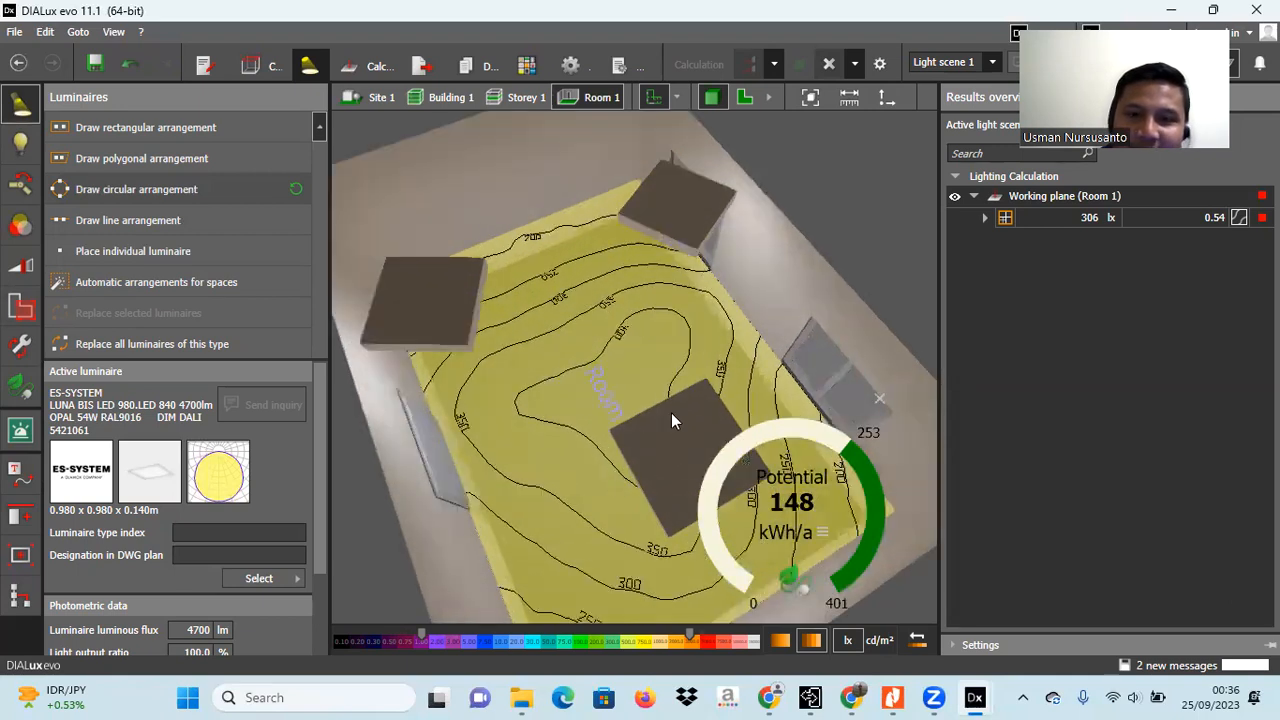
{"action": "scroll", "coordinate": [673, 413], "scroll_direction": "down", "scroll_amount": 3}
{"action": "scroll", "coordinate": [740, 430], "scroll_direction": "down", "scroll_amount": 2}
{"action": "right_click_drag", "start_coordinate": [671, 424], "coordinate": [637, 373]}
{"action": "scroll", "coordinate": [607, 470], "scroll_direction": "up", "scroll_amount": 3}
{"action": "right_click_drag", "start_coordinate": [607, 470], "coordinate": [643, 495]}
{"action": "scroll", "coordinate": [697, 398], "scroll_direction": "down", "scroll_amount": 5}
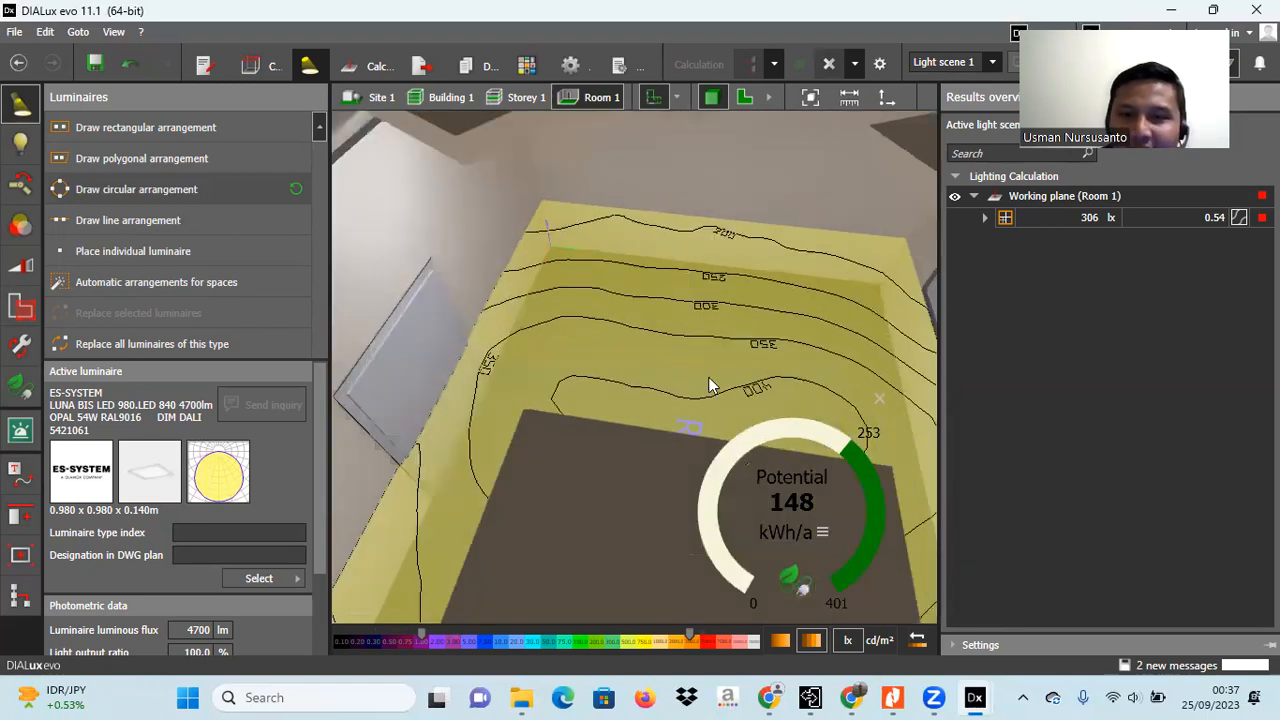
{"action": "right_click_drag", "start_coordinate": [609, 366], "coordinate": [634, 466]}
{"action": "scroll", "coordinate": [630, 455], "scroll_direction": "up", "scroll_amount": 10}
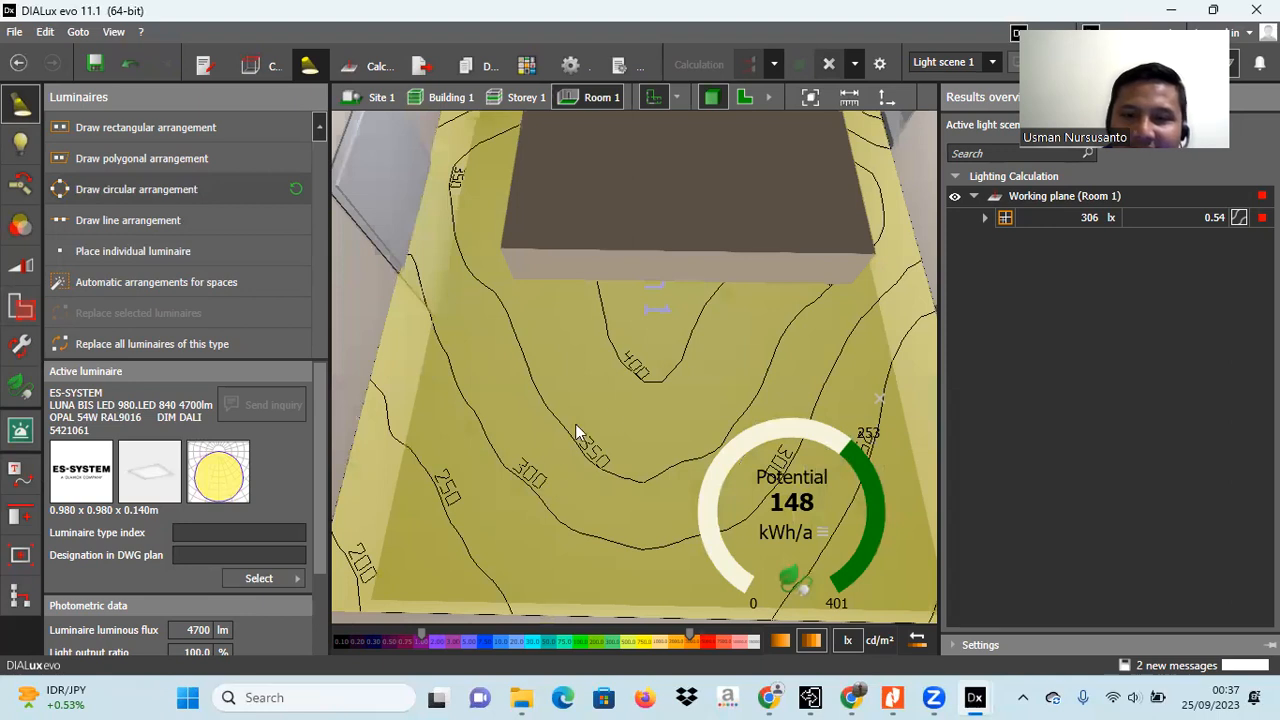
{"action": "scroll", "coordinate": [621, 386], "scroll_direction": "down", "scroll_amount": 10}
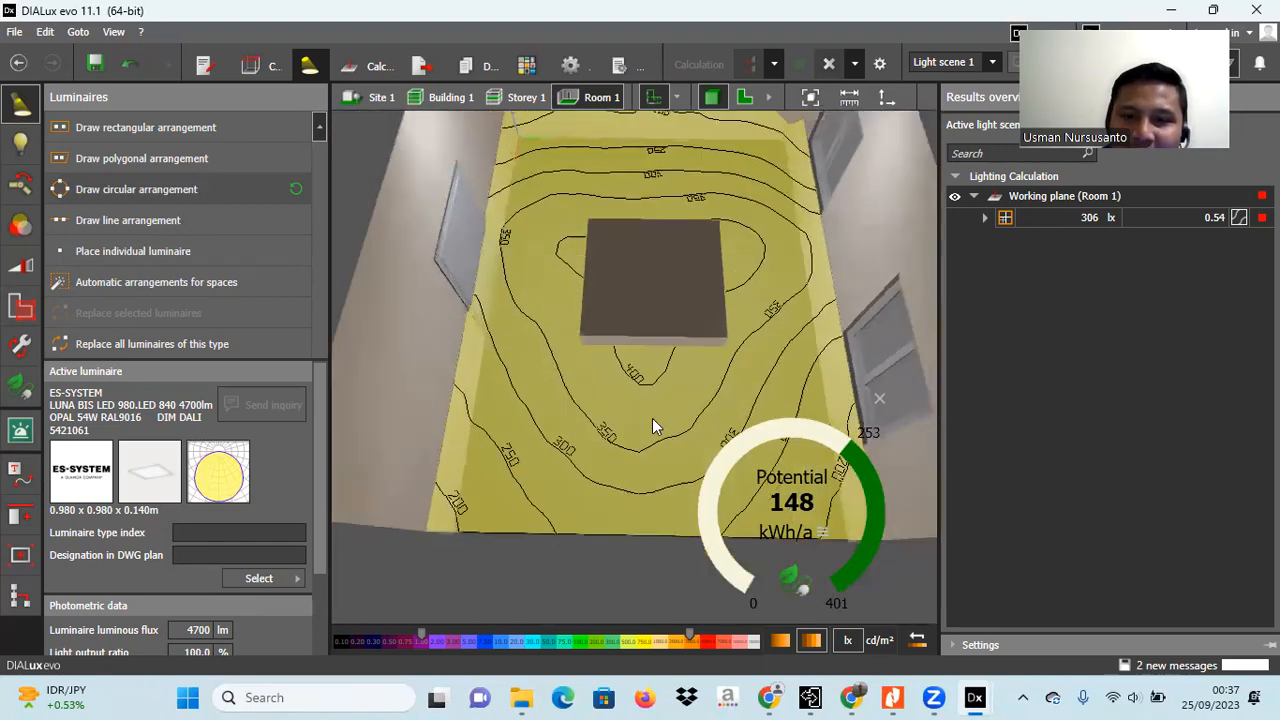
{"action": "scroll", "coordinate": [658, 425], "scroll_direction": "up", "scroll_amount": 5}
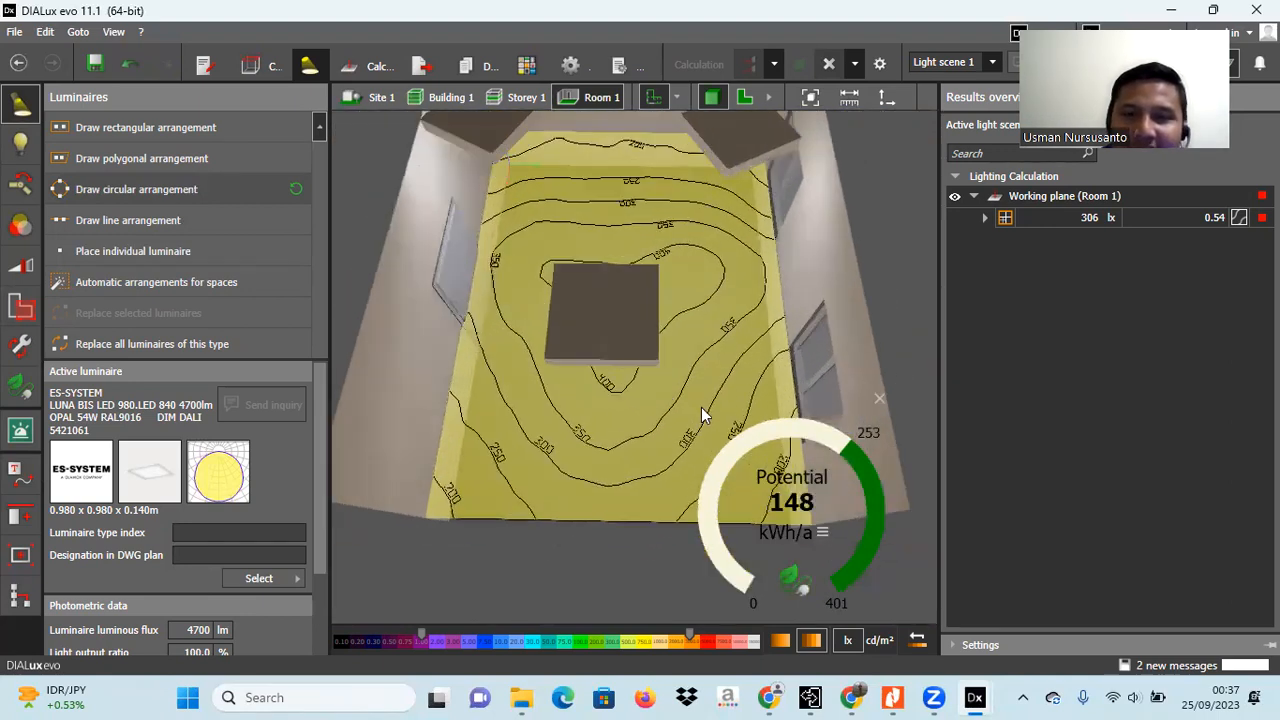
{"action": "right_click_drag", "start_coordinate": [650, 399], "coordinate": [628, 341]}
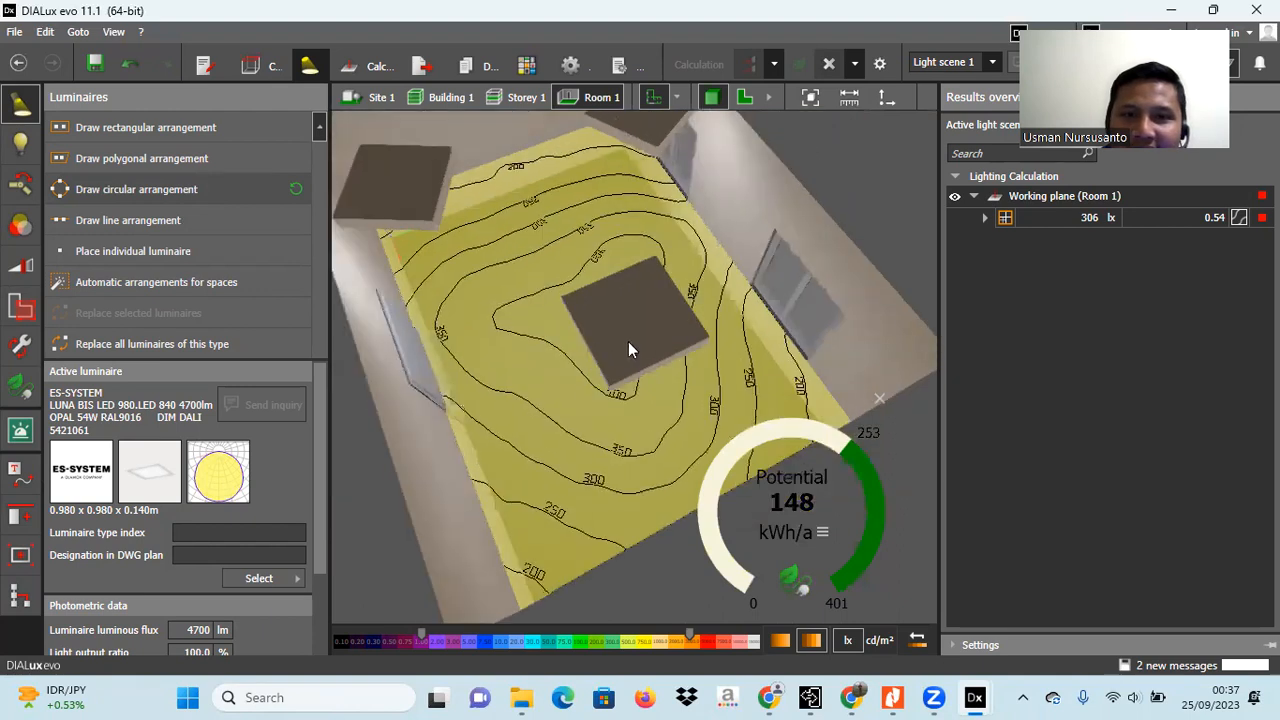
{"action": "scroll", "coordinate": [624, 339], "scroll_direction": "down", "scroll_amount": 5}
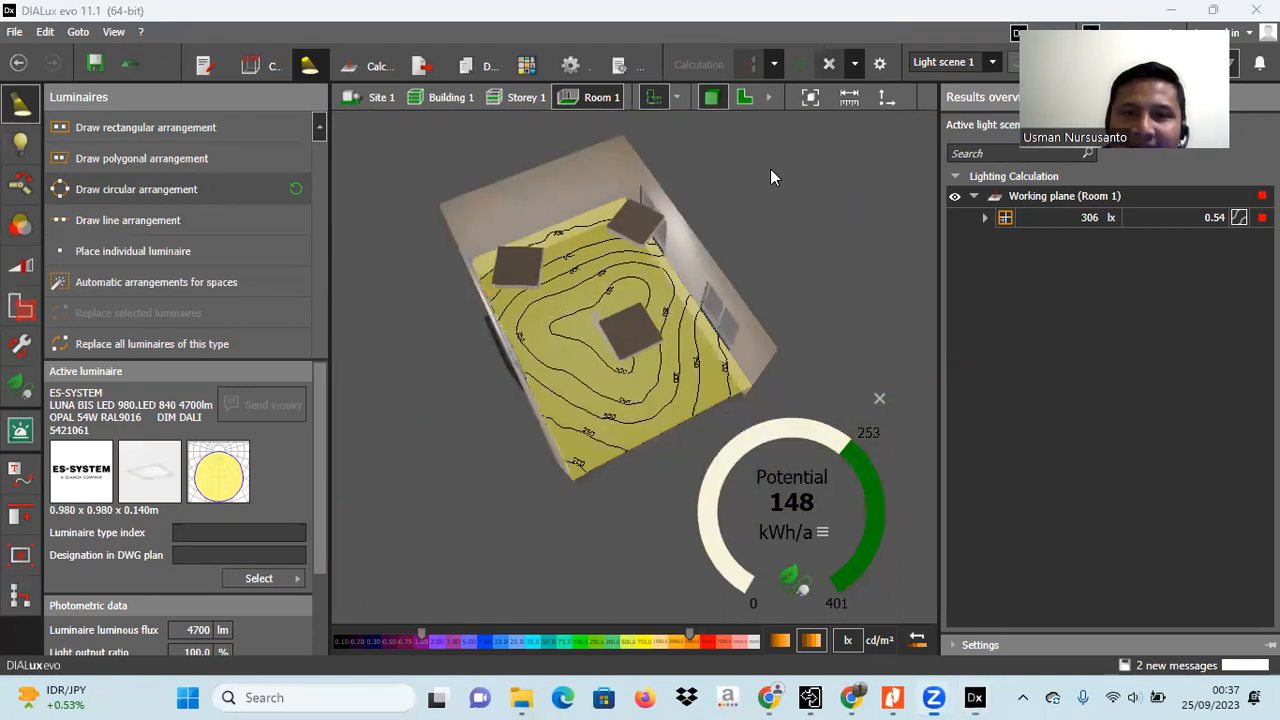
{"action": "left_click_drag", "start_coordinate": [1117, 229], "coordinate": [1097, 234]}
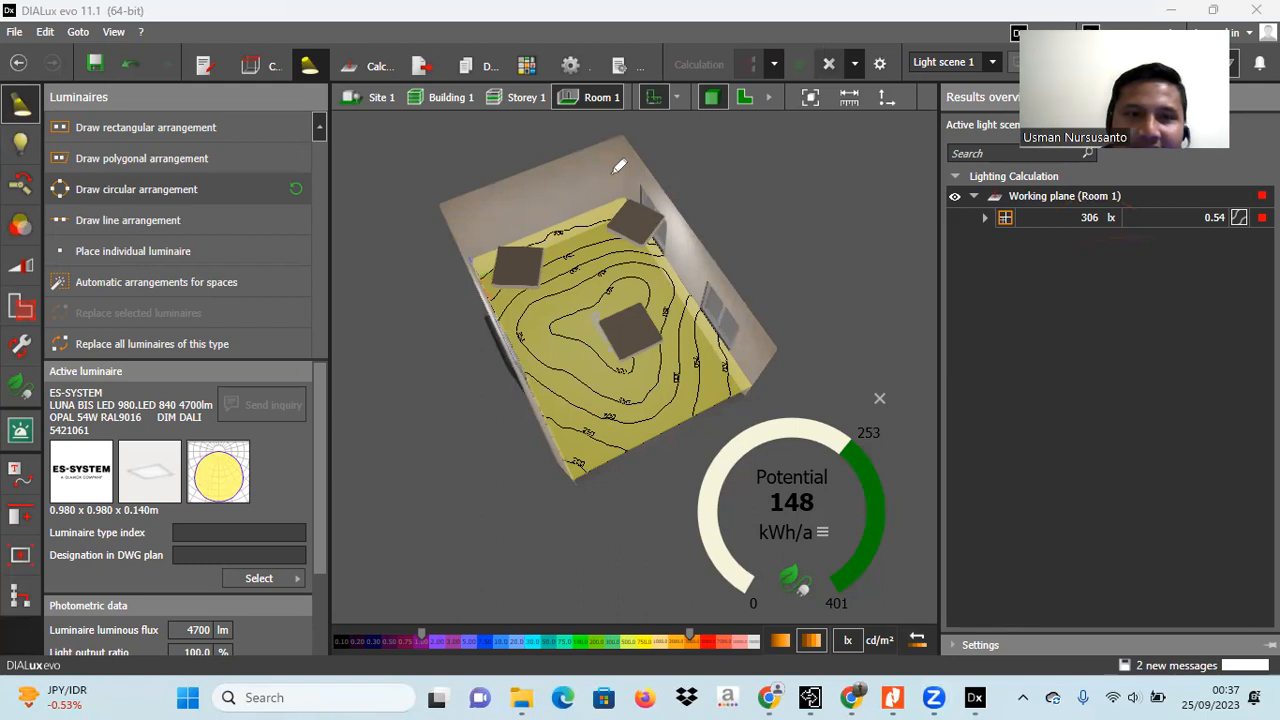
{"action": "scroll", "coordinate": [628, 317], "scroll_direction": "up", "scroll_amount": 5}
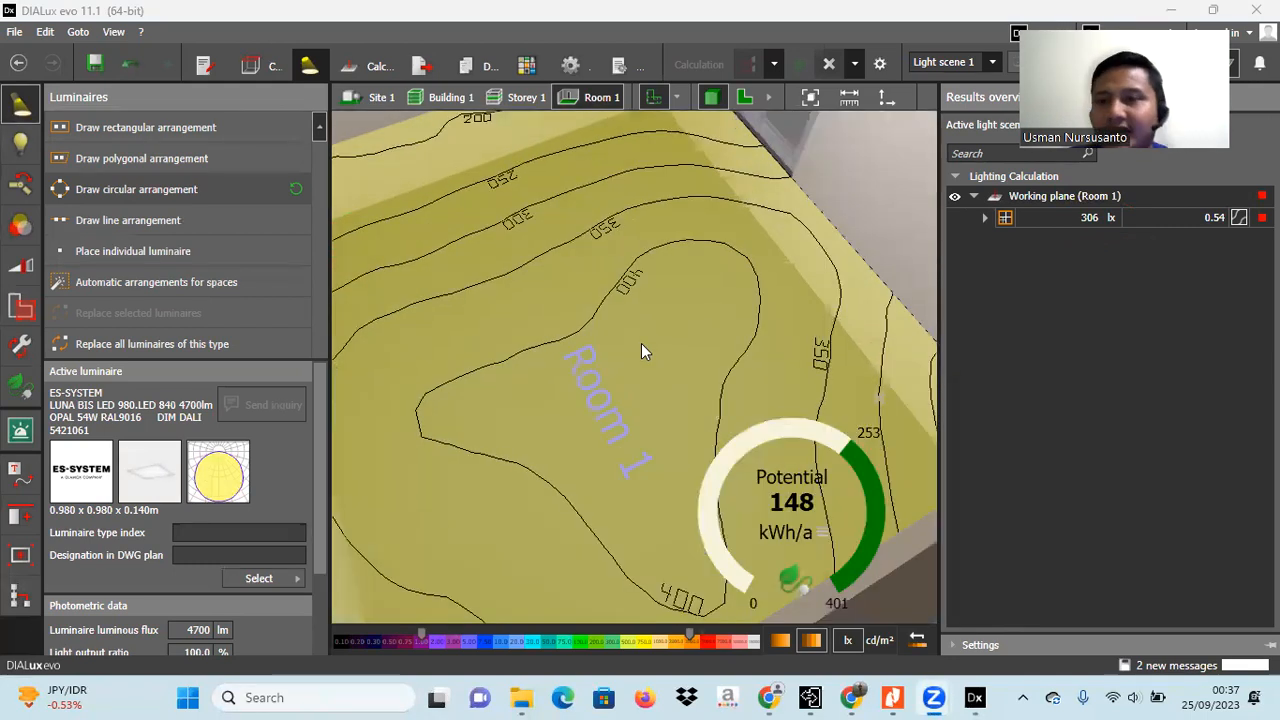
{"action": "right_click_drag", "start_coordinate": [622, 364], "coordinate": [609, 446]}
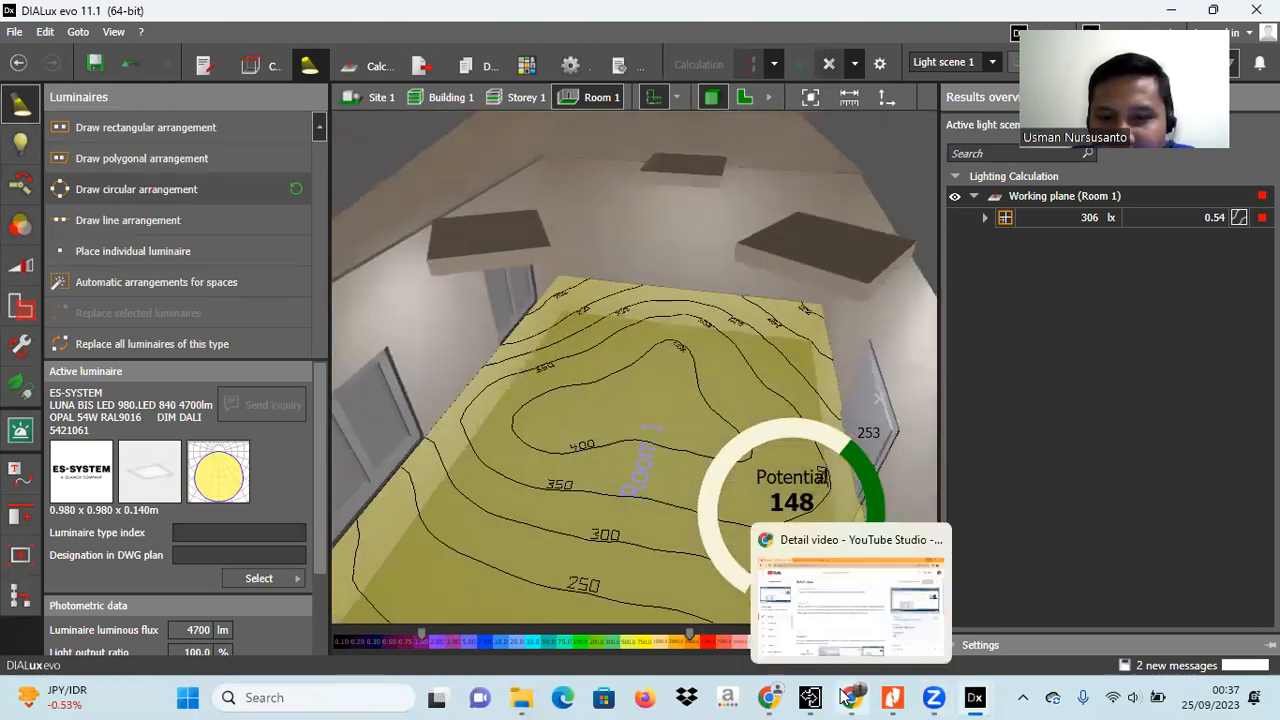
- Switch to Chrome and search Google in a new tab for "standar lux ruangan sni"
{"action": "left_click", "coordinate": [778, 697]}
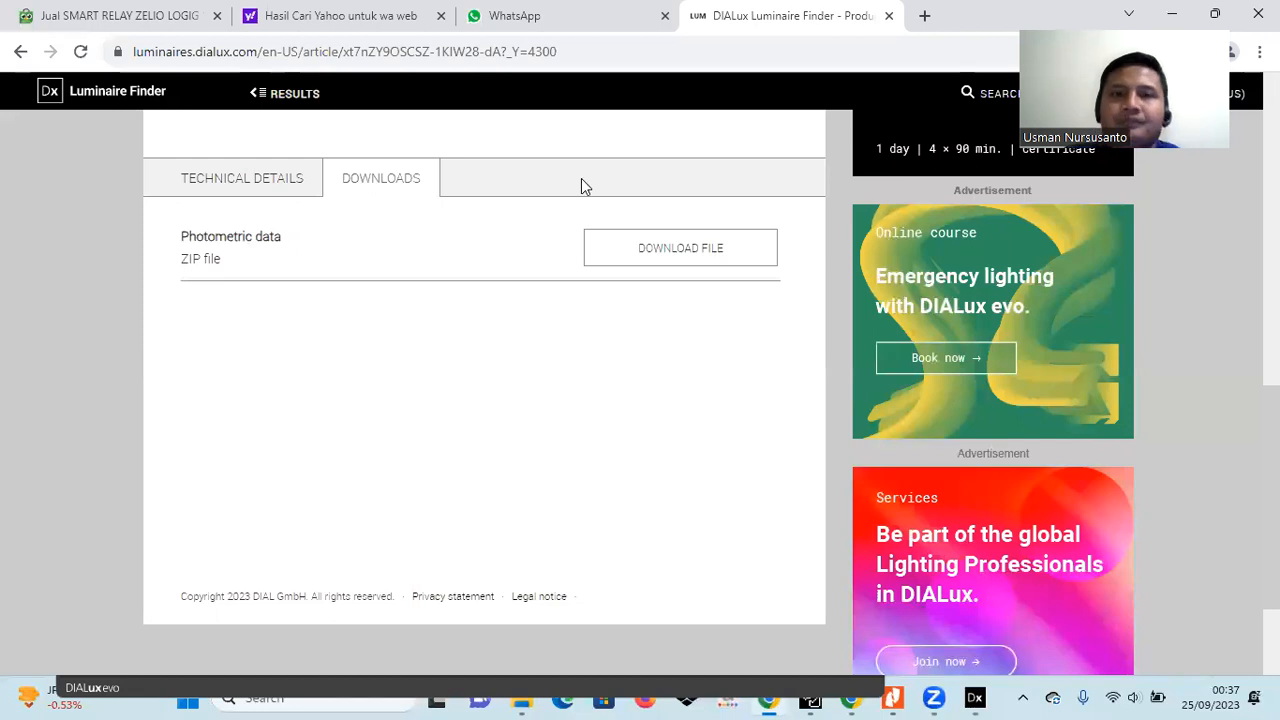
{"action": "left_click", "coordinate": [924, 15]}
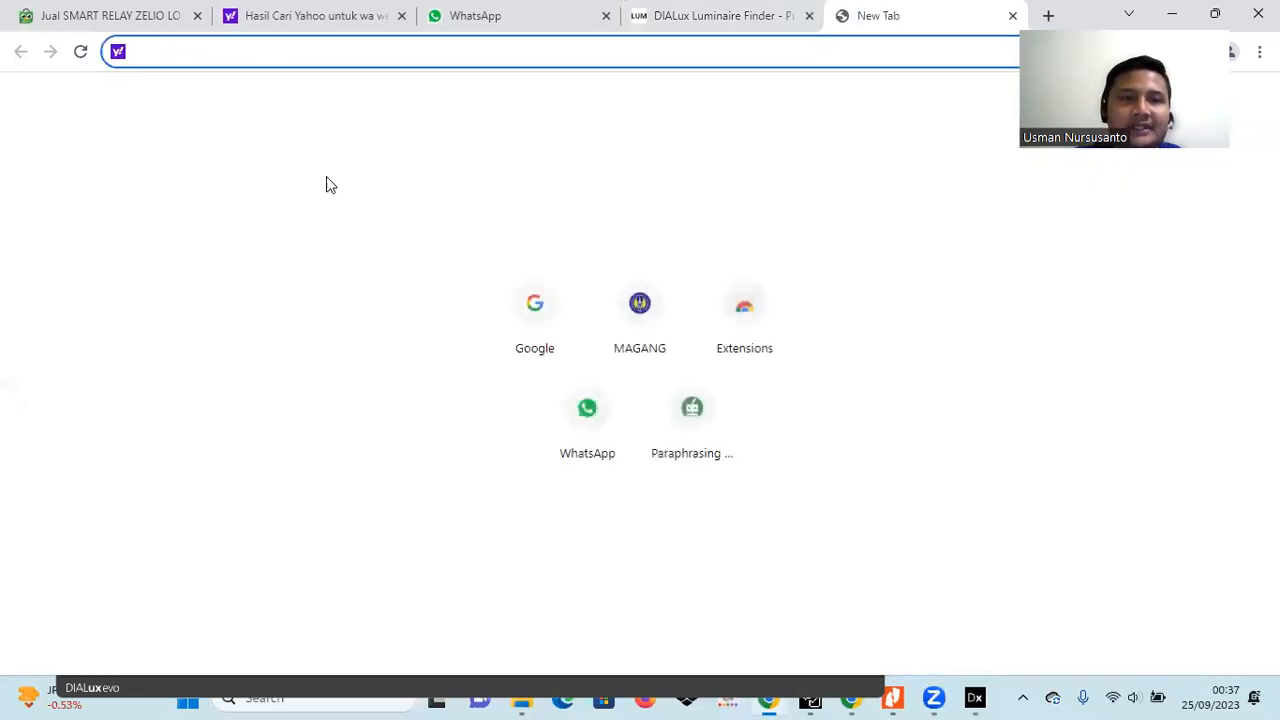
{"action": "left_click", "coordinate": [524, 308]}
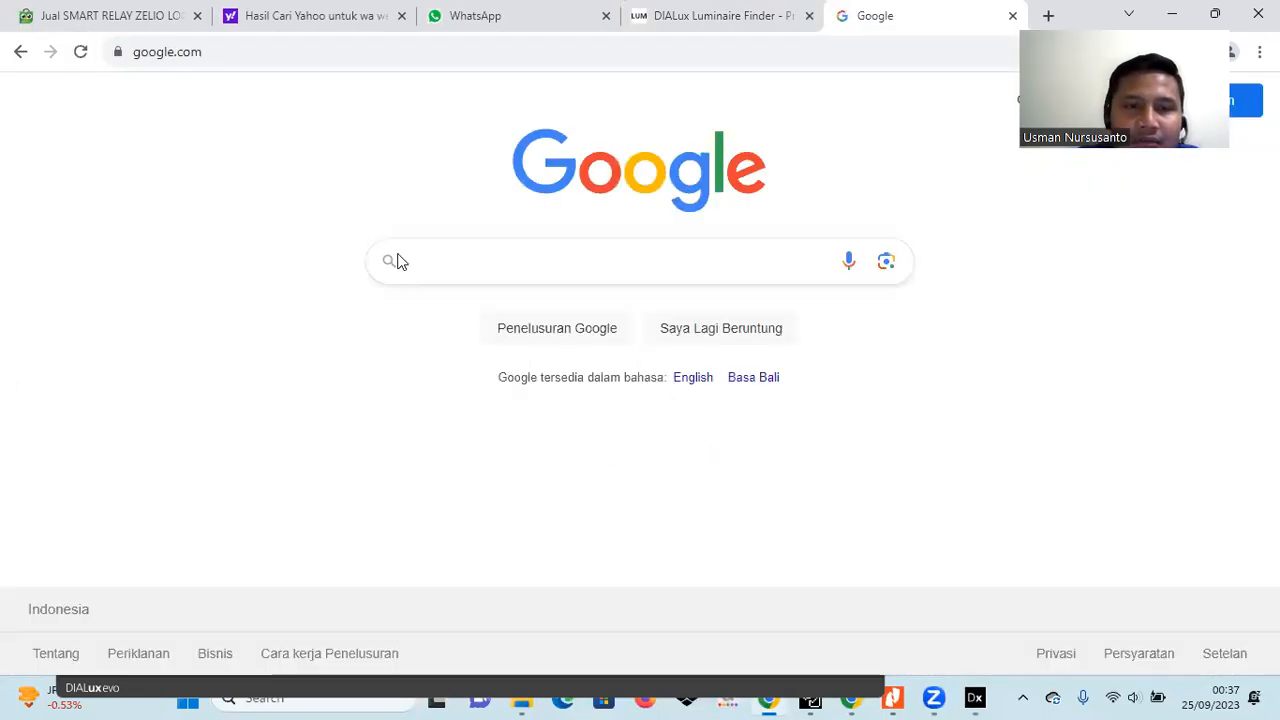
{"action": "type", "text": "stand"}
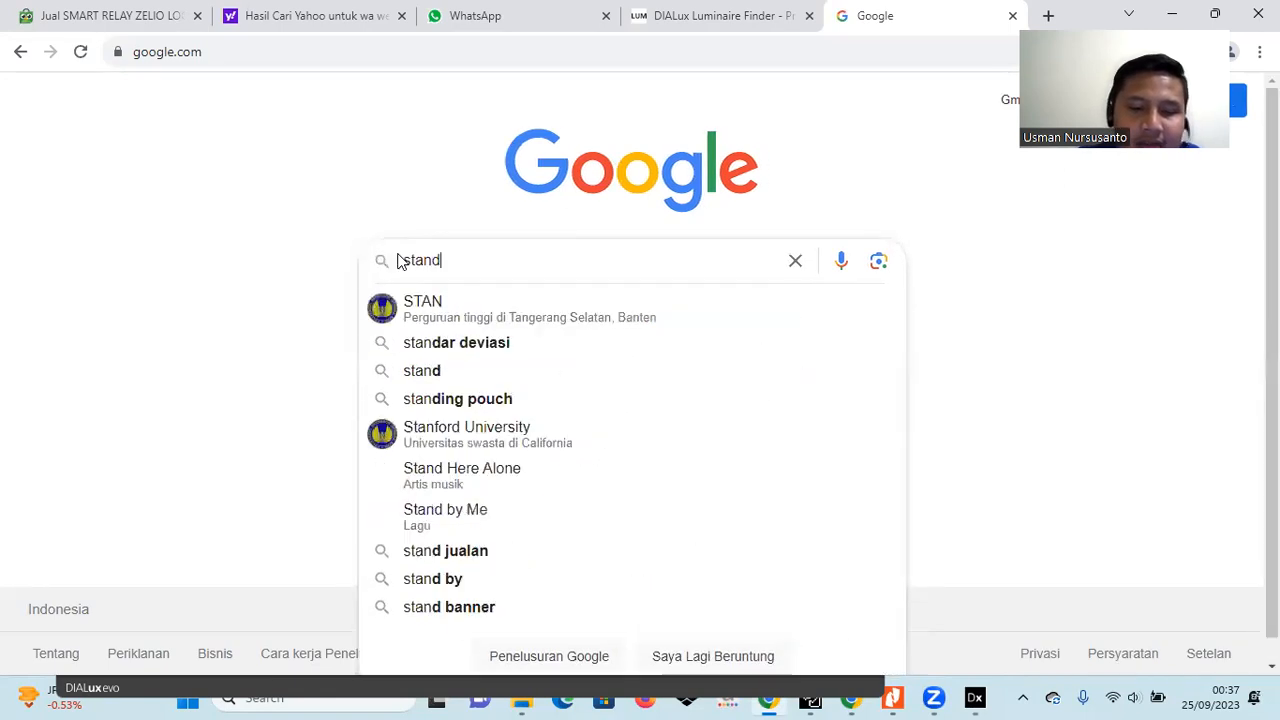
{"action": "type", "text": "ar lux ruangan sni"}
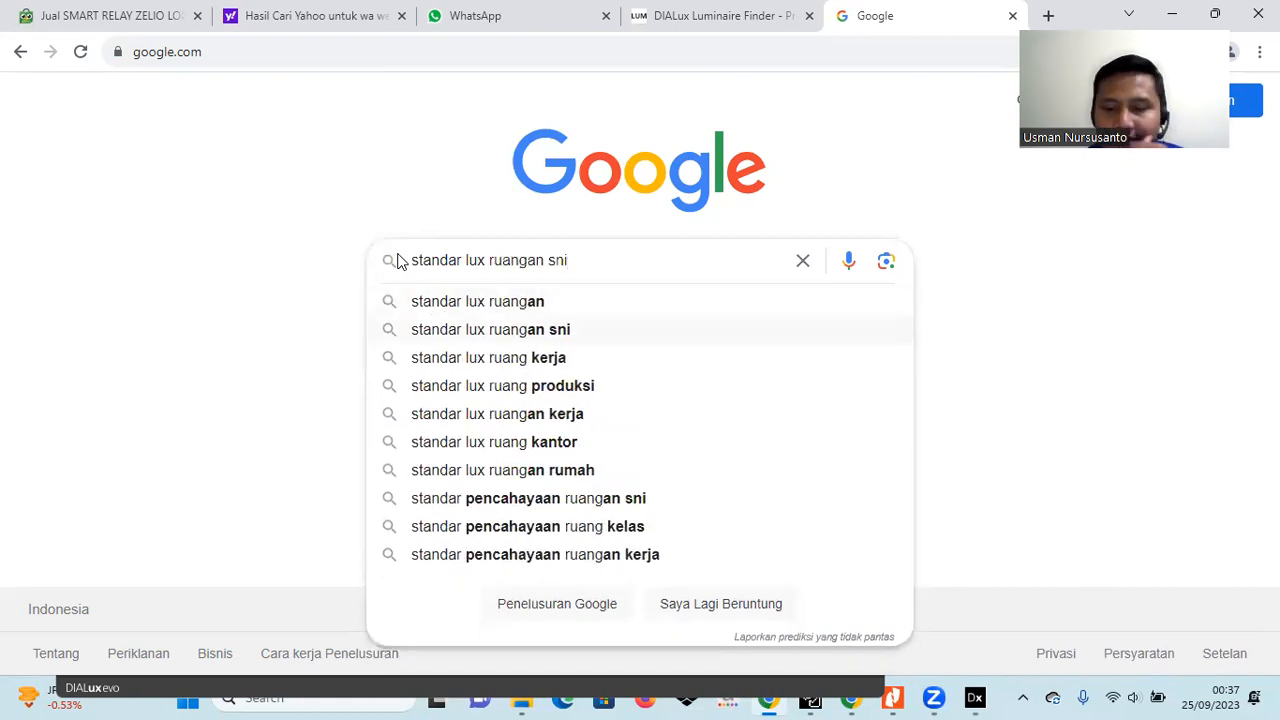
{"action": "key", "text": "Return"}
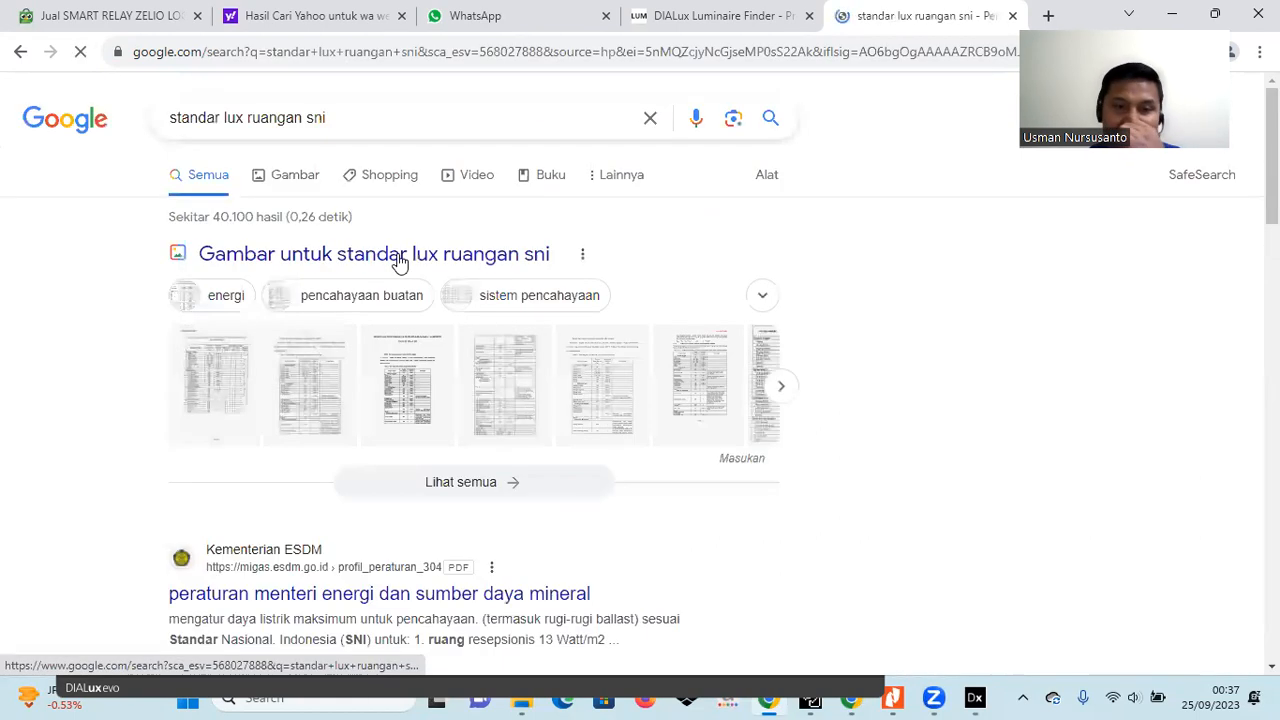
{"action": "left_click", "coordinate": [248, 396]}
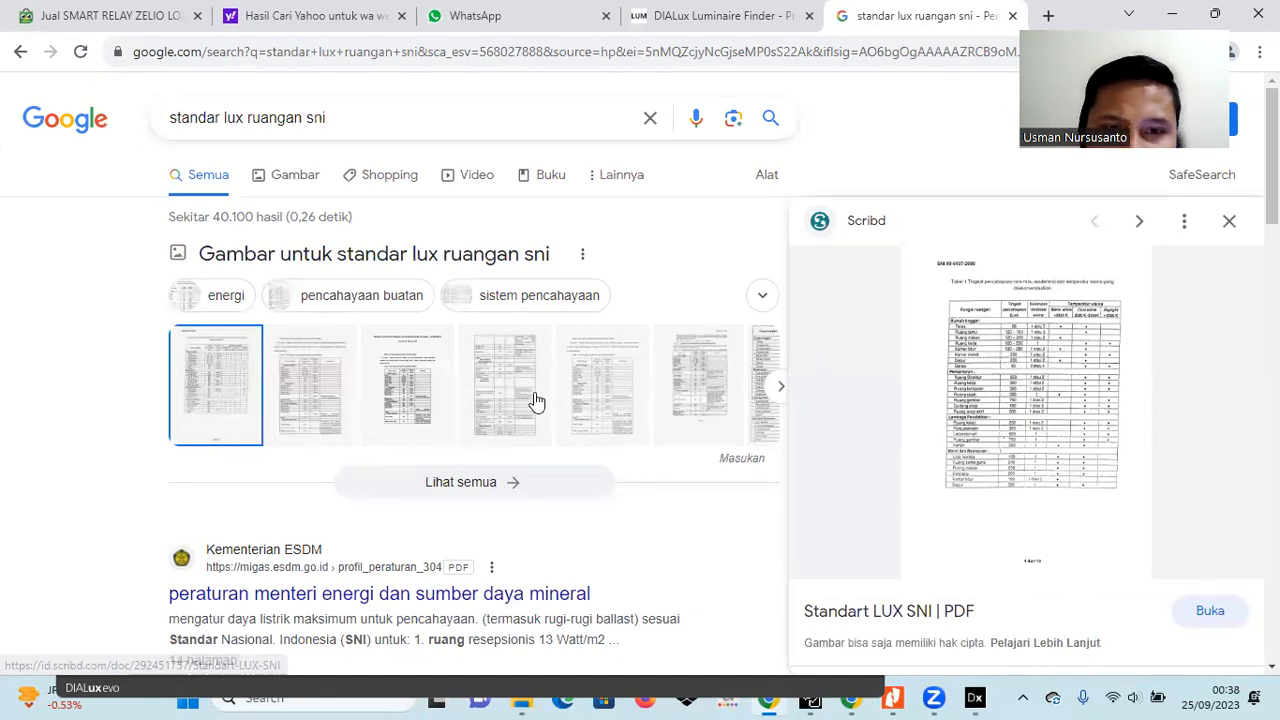
{"action": "left_click", "coordinate": [422, 404]}
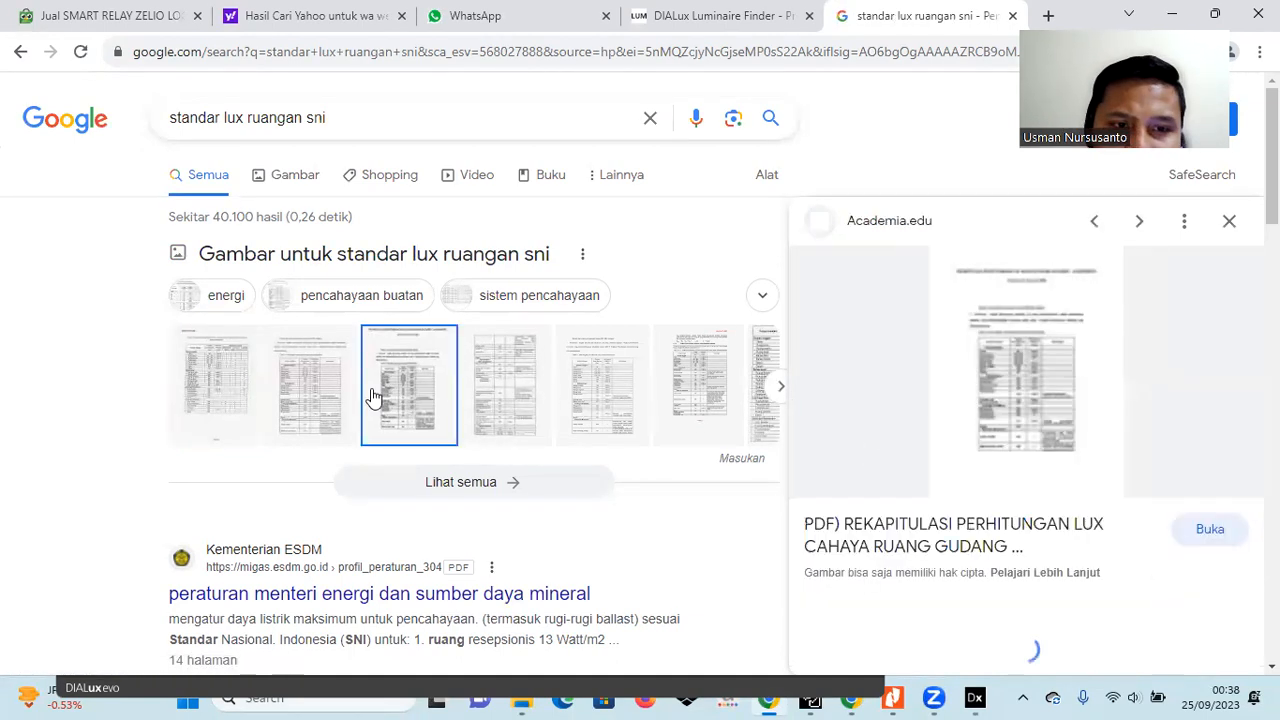
{"action": "left_click", "coordinate": [292, 188]}
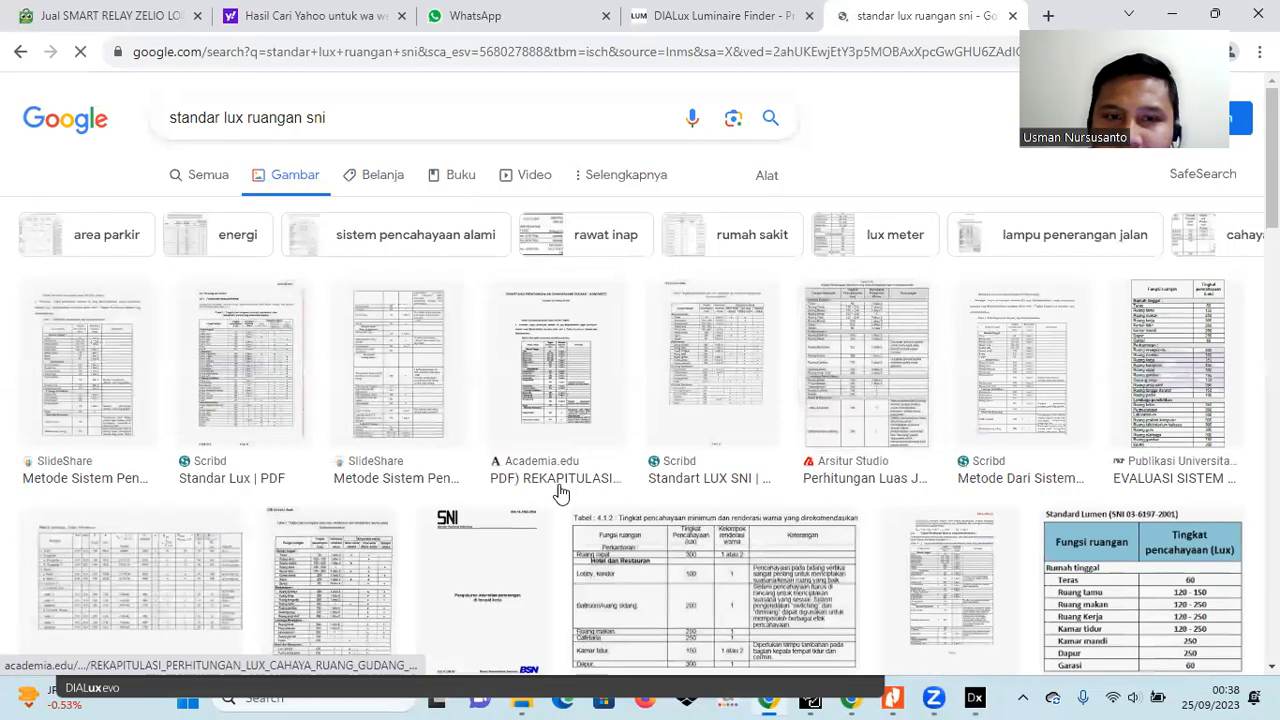
{"action": "scroll", "coordinate": [900, 520], "scroll_direction": "down", "scroll_amount": 2}
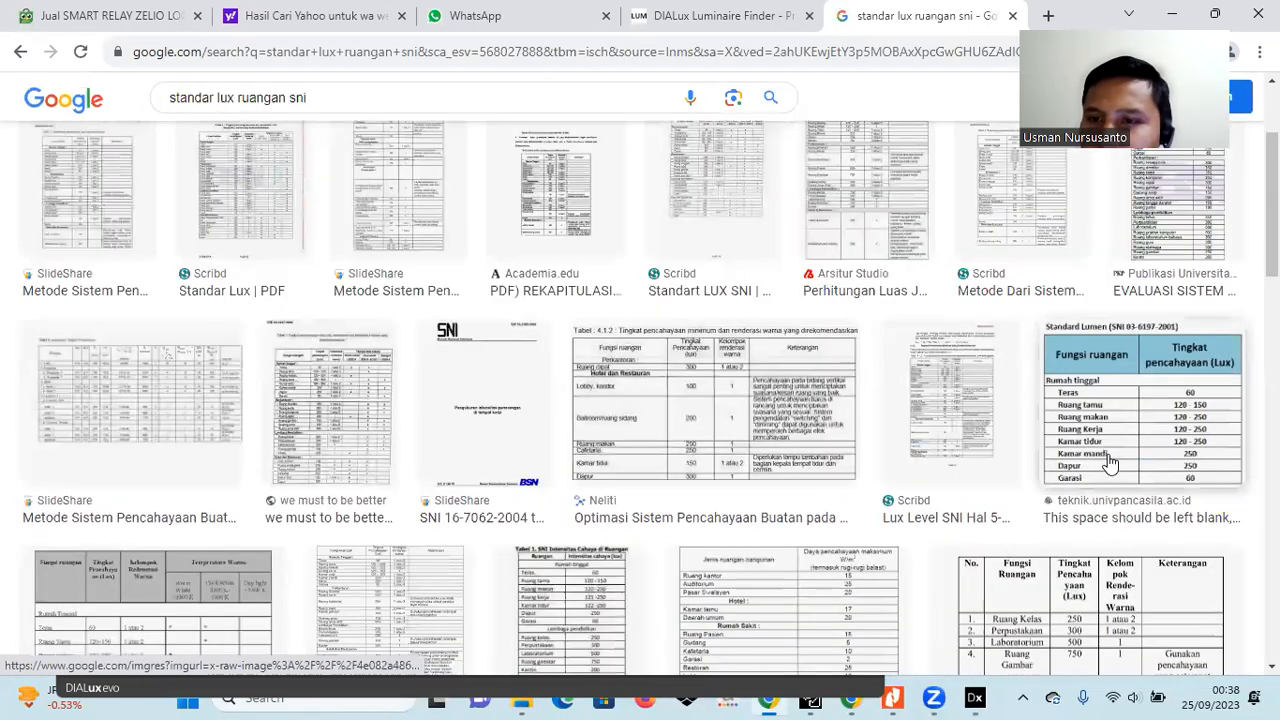
{"action": "left_click", "coordinate": [1110, 462]}
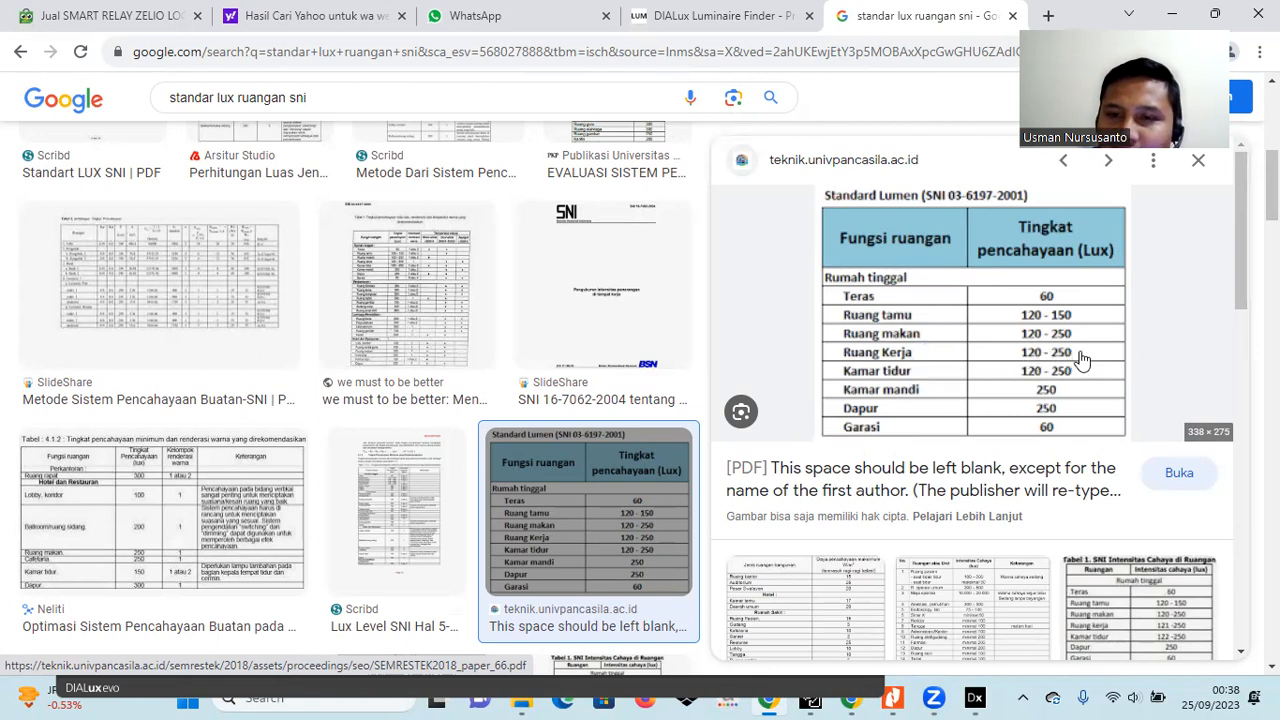
{"action": "left_click", "coordinate": [1113, 613]}
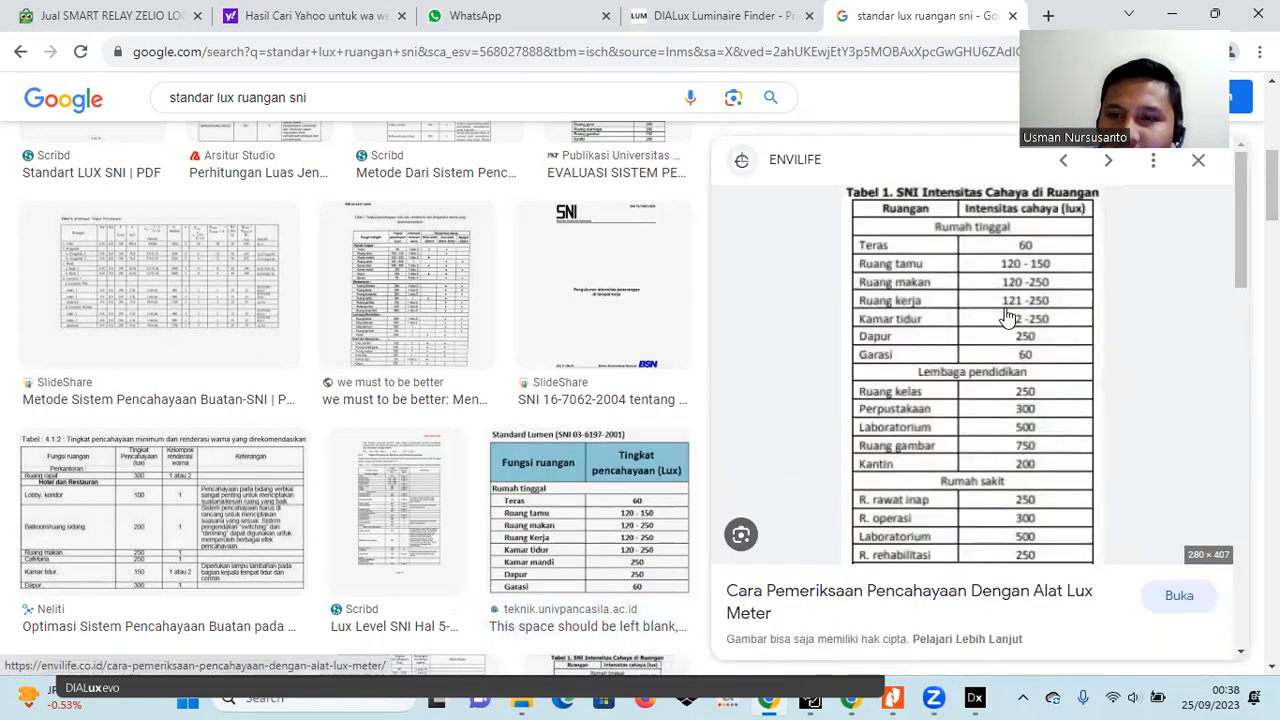
- Preview the SlideShare result "Metode Sistem Pencahayaan Buatan-SNI | PDF" and browse its related lux table images
{"action": "left_click", "coordinate": [145, 303]}
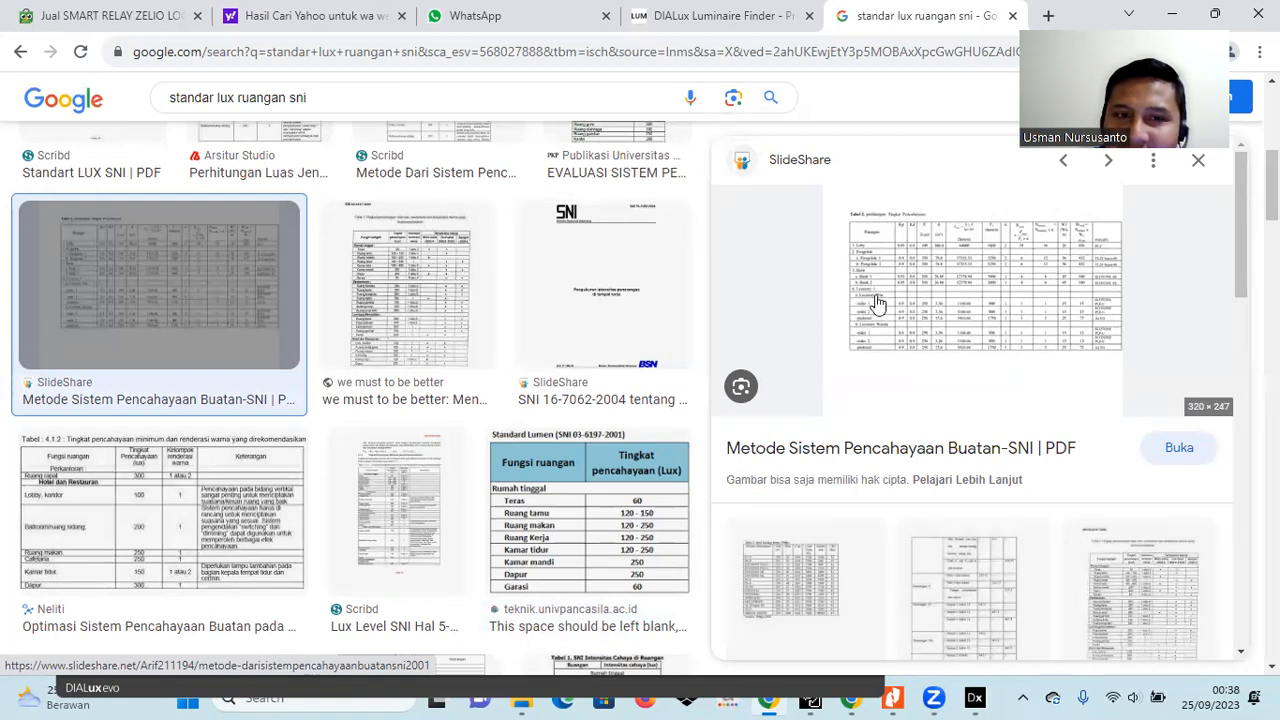
{"action": "scroll", "coordinate": [900, 308], "scroll_direction": "down", "scroll_amount": 4}
{"action": "scroll", "coordinate": [905, 310], "scroll_direction": "down", "scroll_amount": 3}
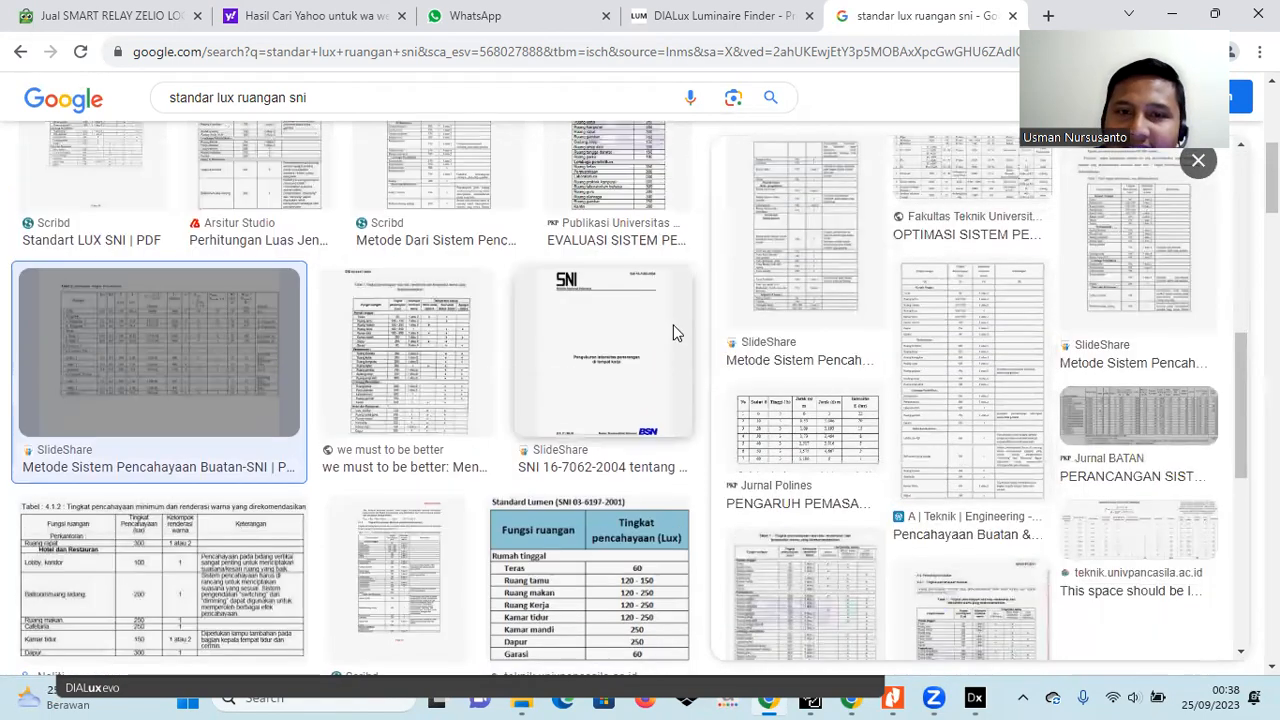
{"action": "scroll", "coordinate": [668, 362], "scroll_direction": "up", "scroll_amount": 5}
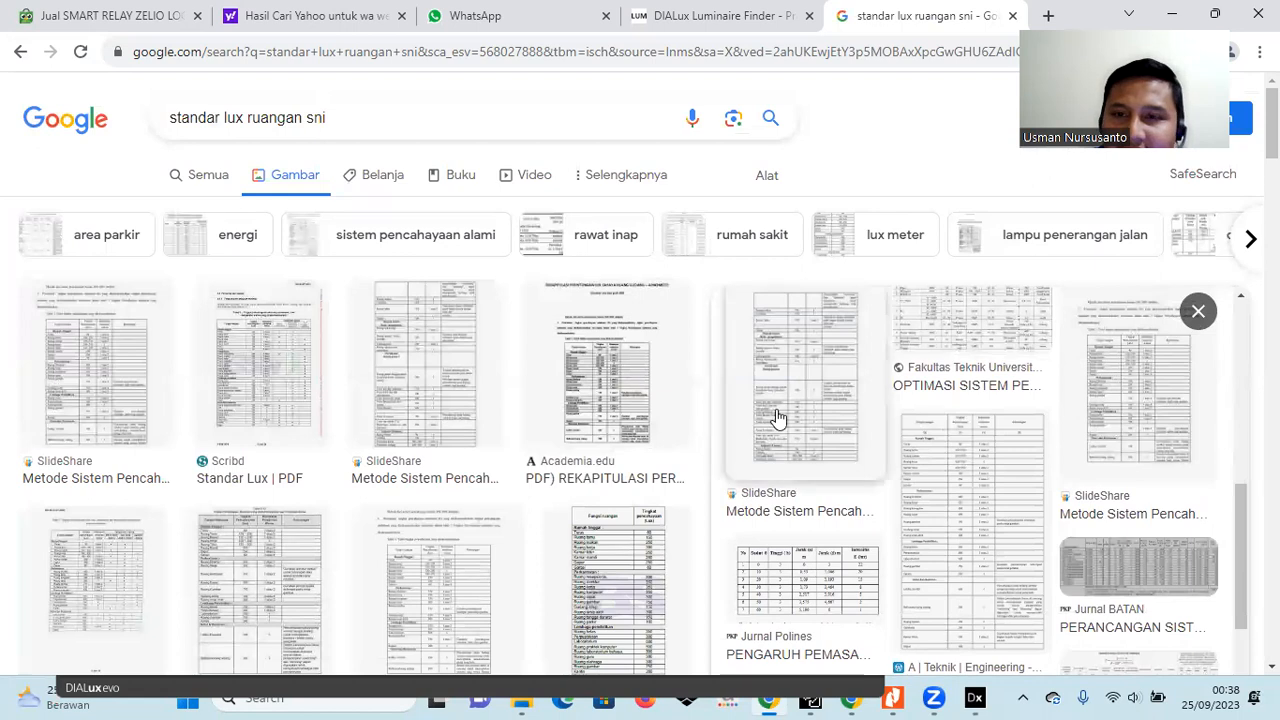
{"action": "scroll", "coordinate": [778, 419], "scroll_direction": "up", "scroll_amount": 5}
{"action": "scroll", "coordinate": [823, 463], "scroll_direction": "up", "scroll_amount": 3}
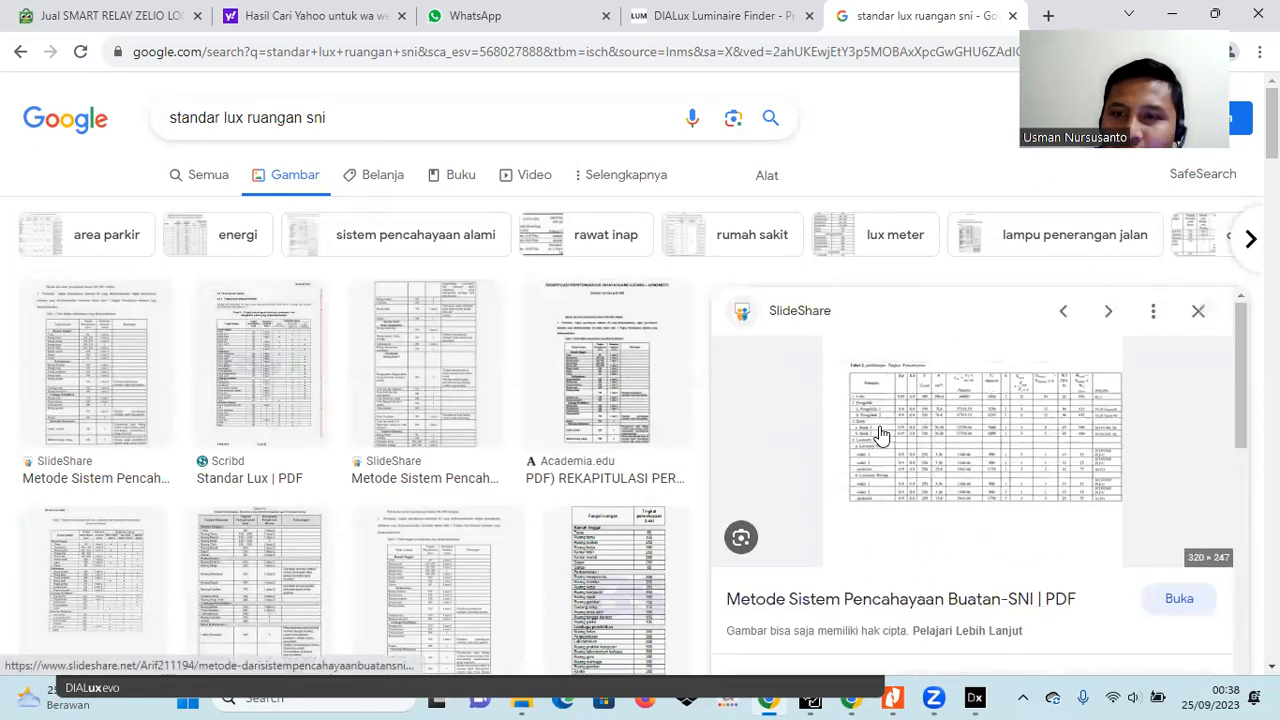
- Switch to DIALux evo and examine Room 1's energy demand estimates, costs, use times, location settings and checklist
{"action": "mouse_move", "coordinate": [975, 697]}
{"action": "left_click", "coordinate": [967, 621]}
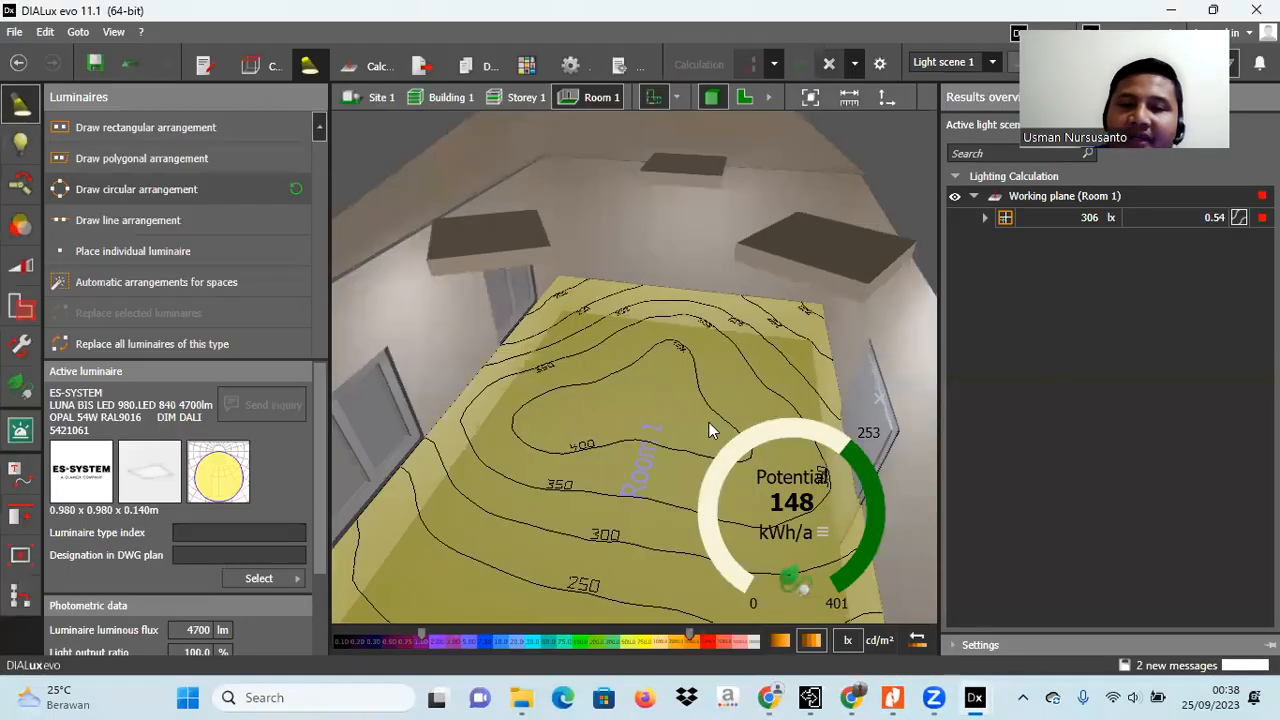
{"action": "scroll", "coordinate": [720, 418], "scroll_direction": "down", "scroll_amount": 5}
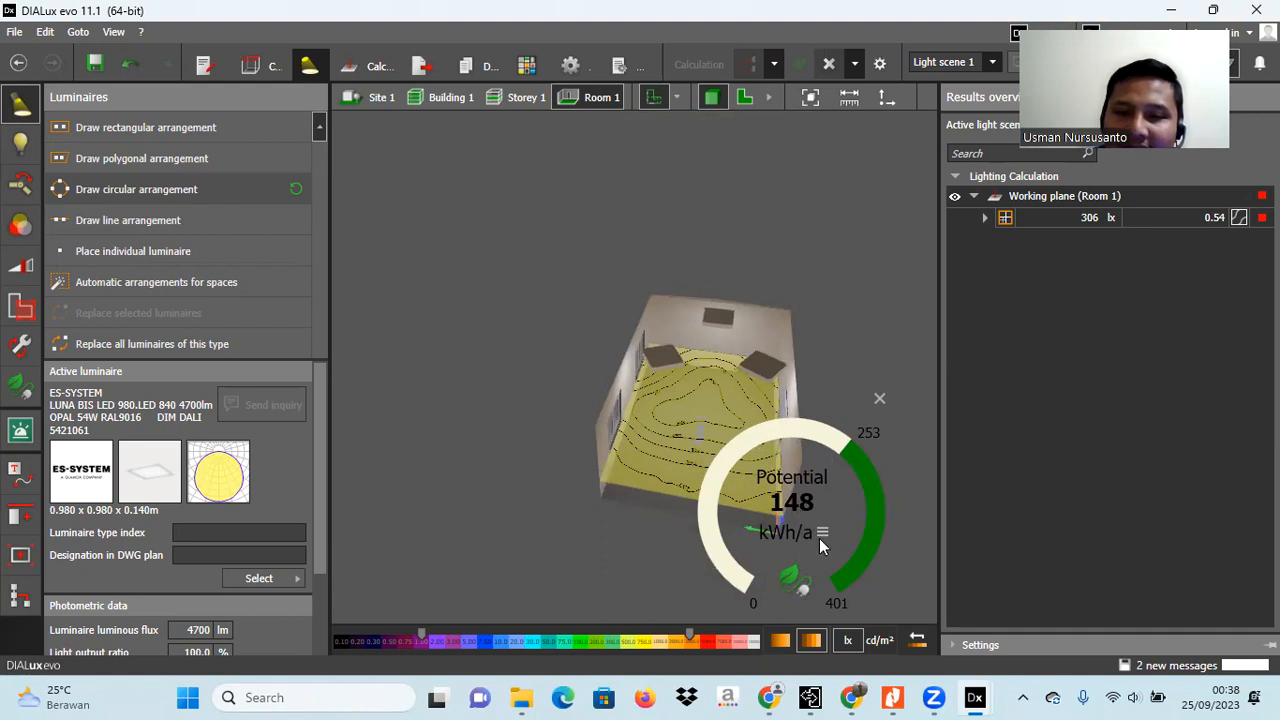
{"action": "left_click", "coordinate": [14, 388]}
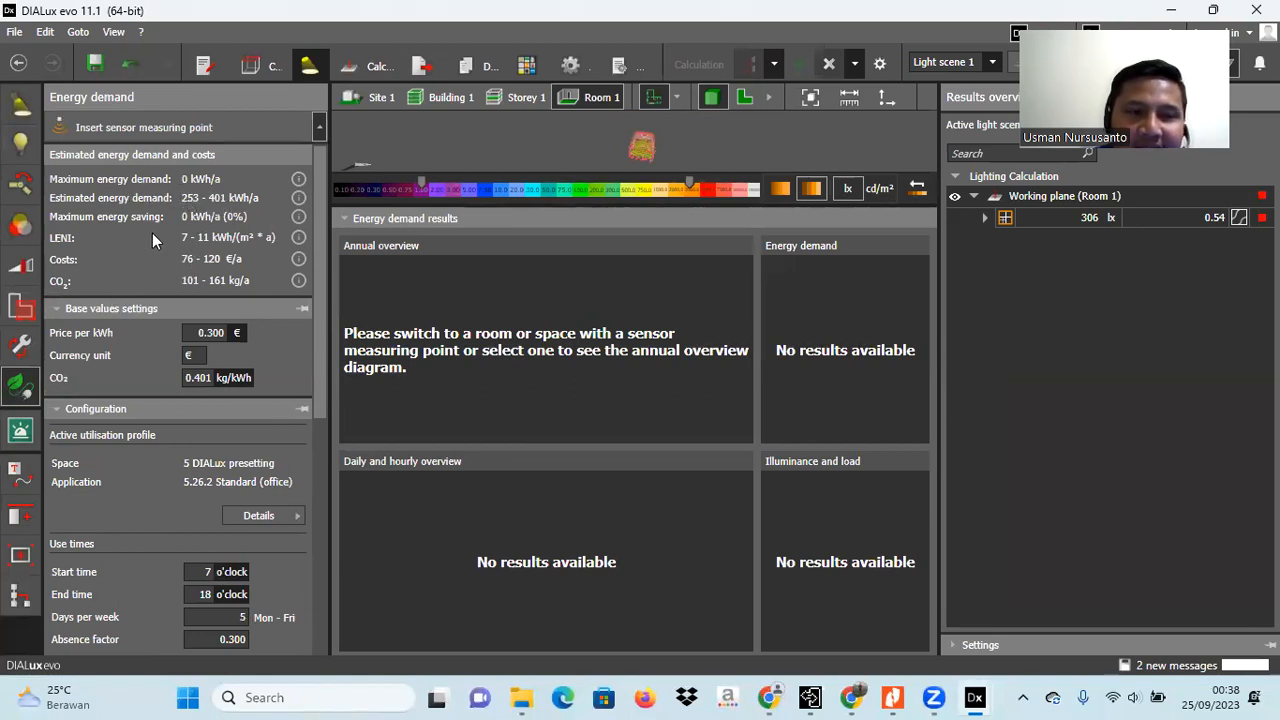
{"action": "scroll", "coordinate": [165, 317], "scroll_direction": "down", "scroll_amount": 3}
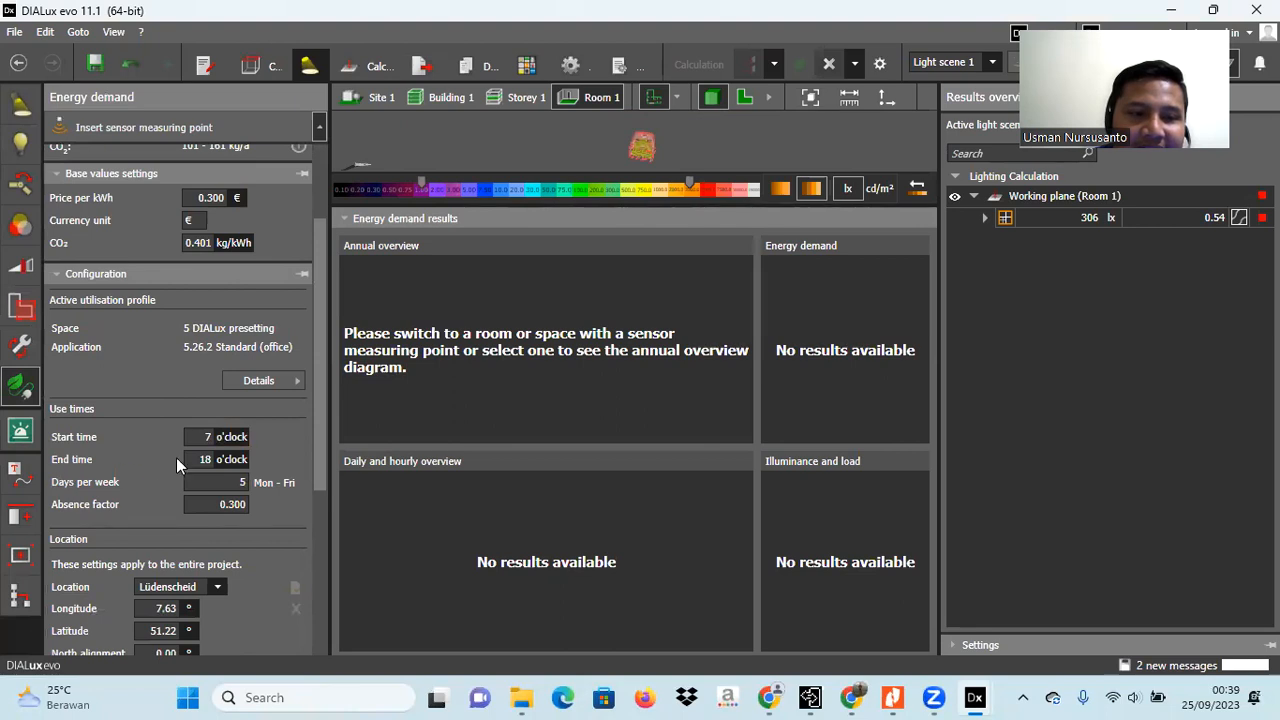
{"action": "scroll", "coordinate": [72, 478], "scroll_direction": "down", "scroll_amount": 3}
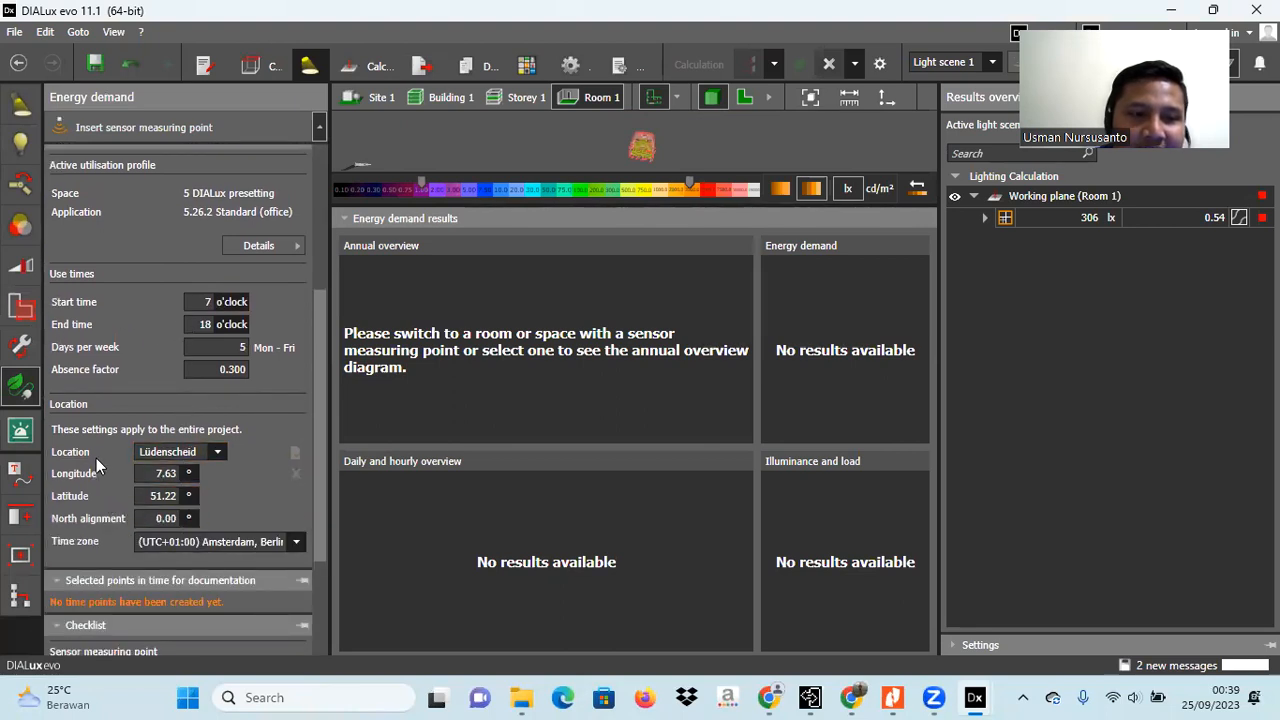
{"action": "scroll", "coordinate": [191, 461], "scroll_direction": "down", "scroll_amount": 4}
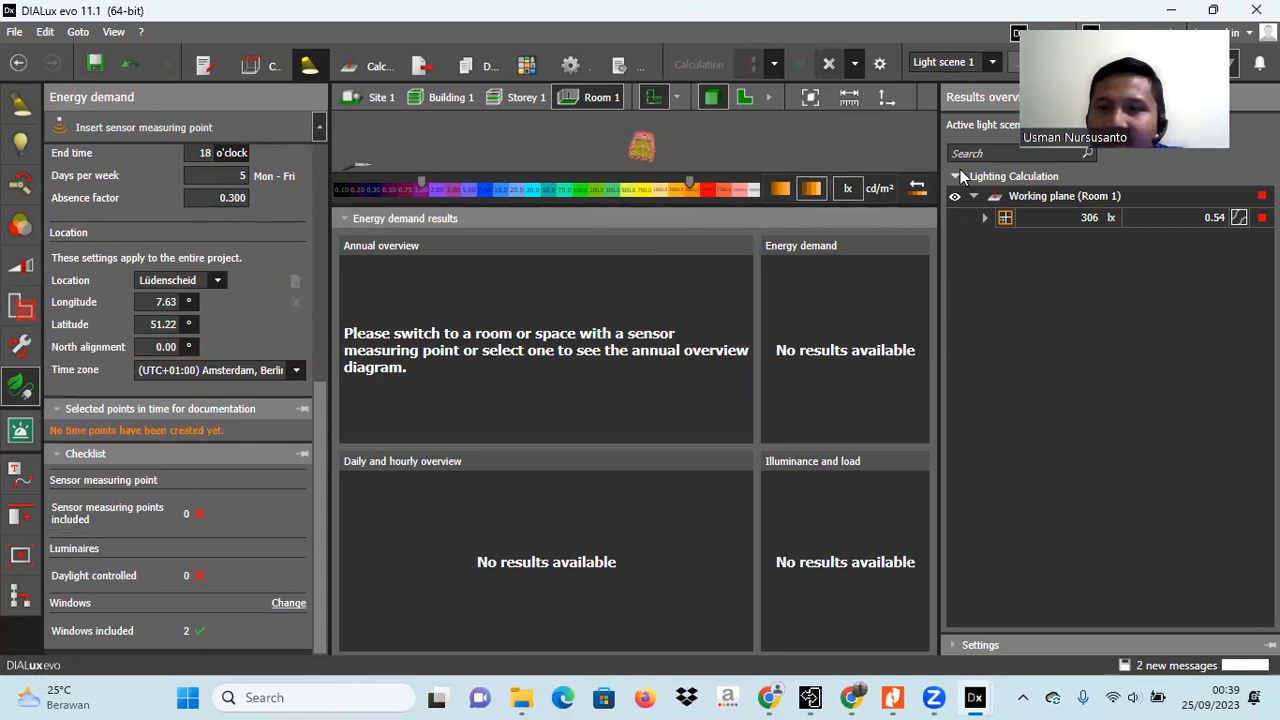
- Discard the calculation results of the project
{"action": "left_click", "coordinate": [829, 64]}
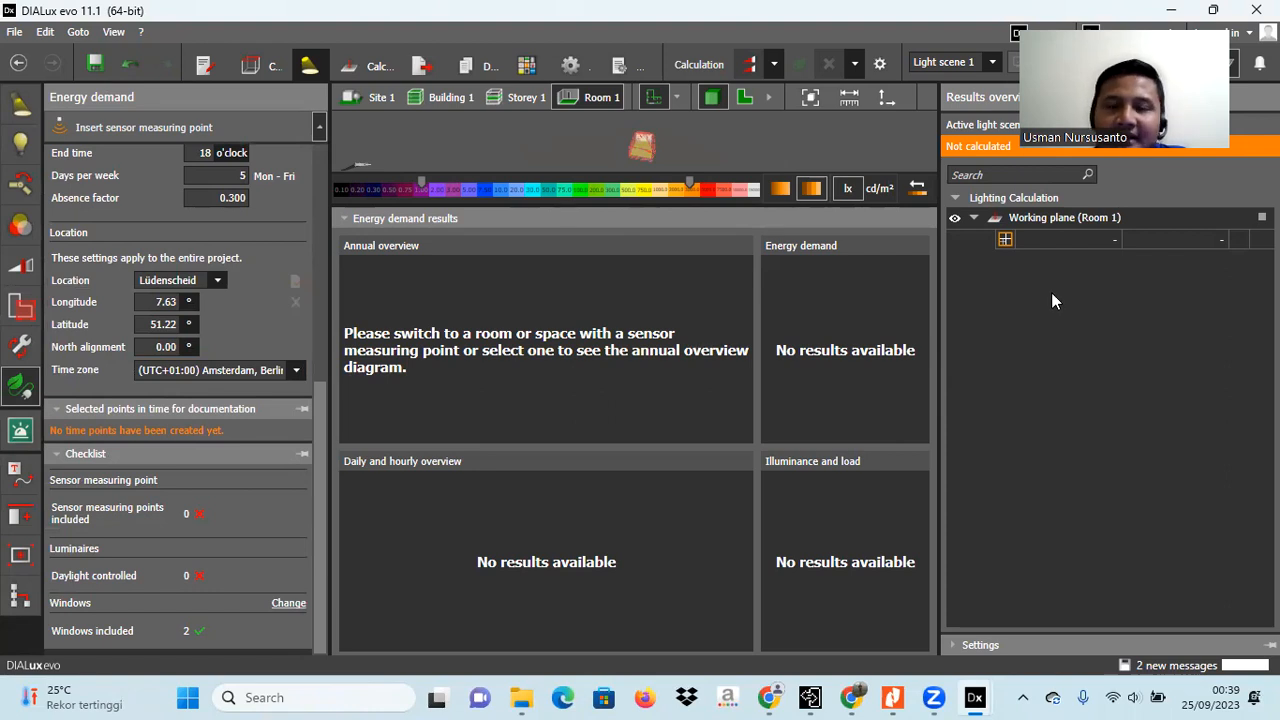
- Switch to Chrome and browse the DIALux Luminaire Finder results list, comparing the luminaires' light distribution diagrams and system power
{"action": "left_click", "coordinate": [851, 697]}
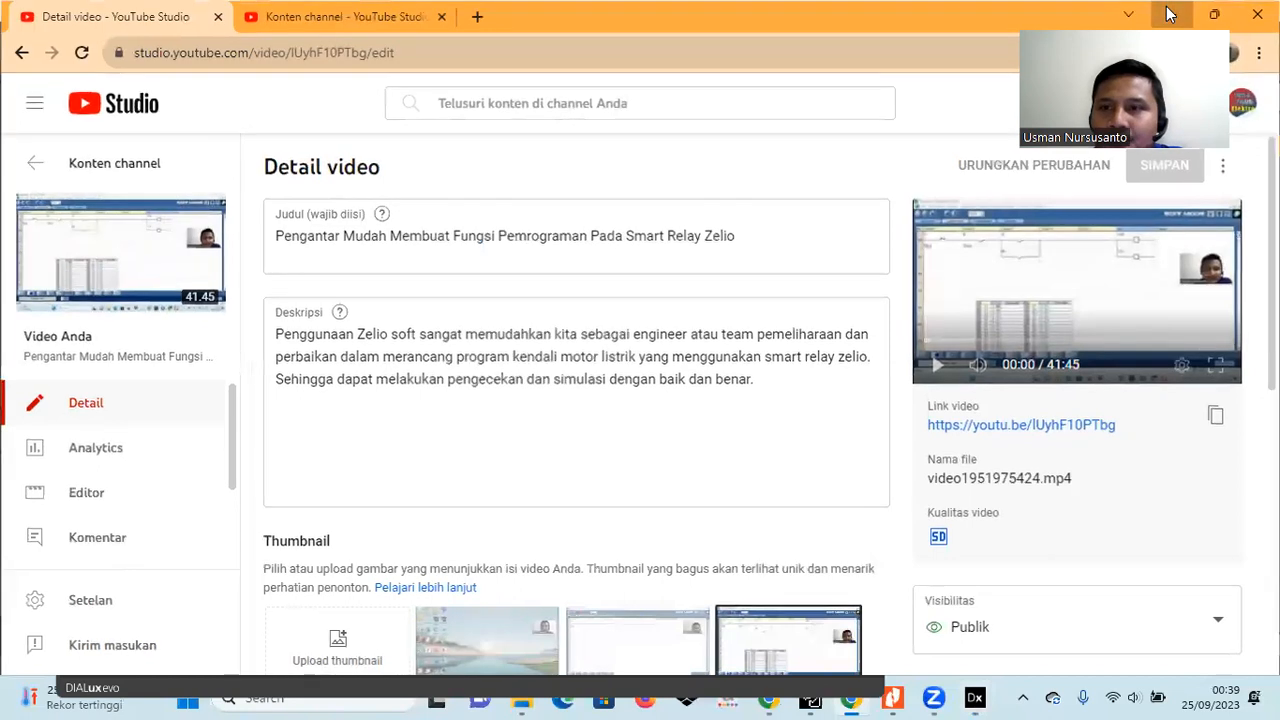
{"action": "left_click", "coordinate": [1170, 13]}
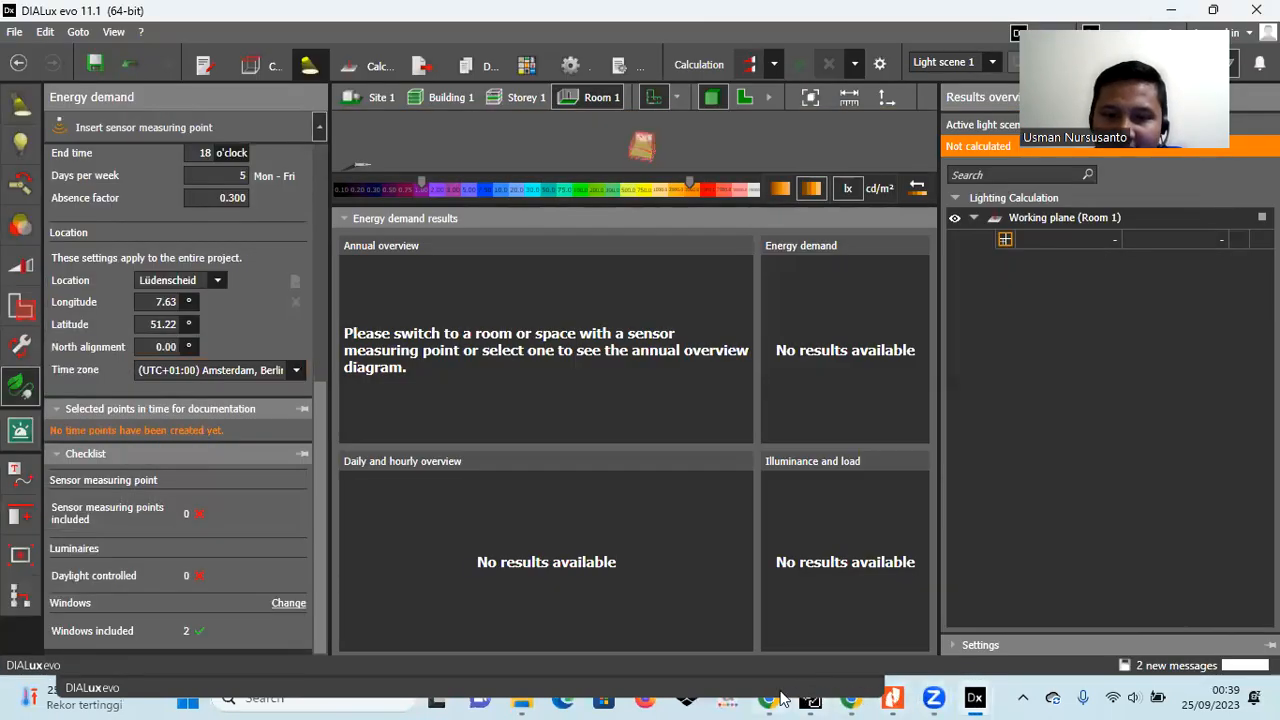
{"action": "left_click", "coordinate": [776, 697]}
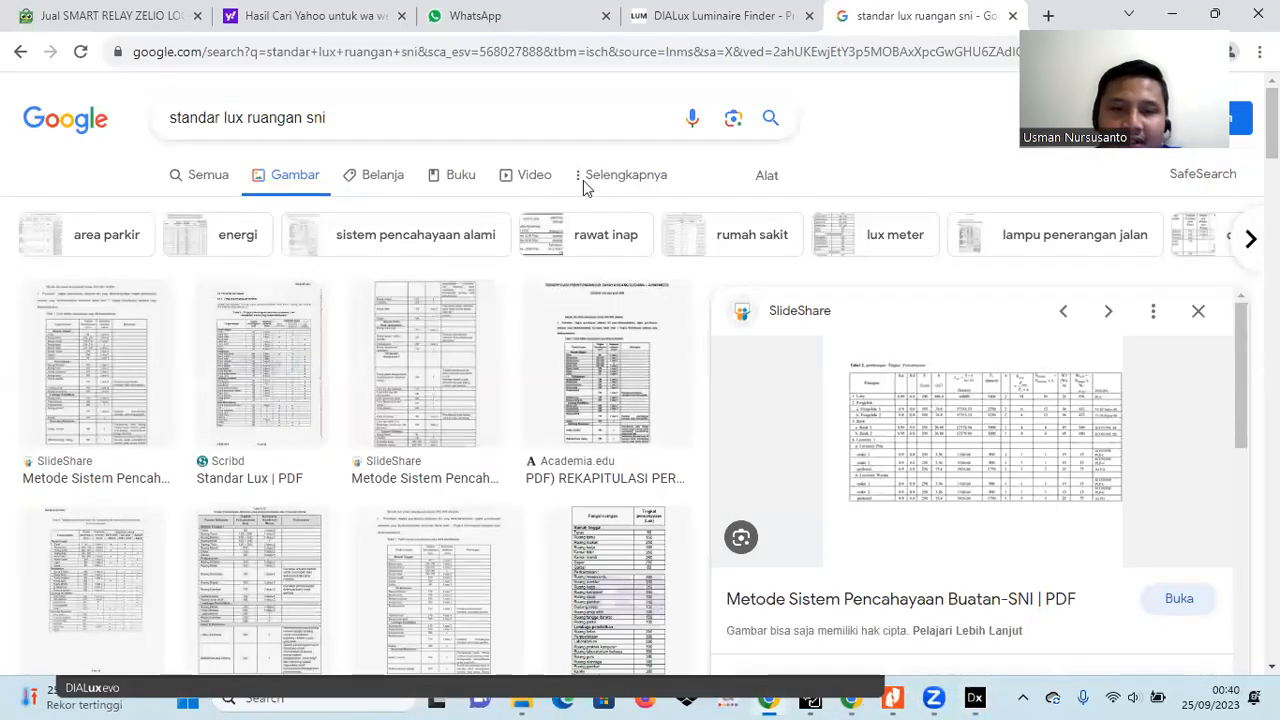
{"action": "key", "text": "ctrl+shift+Tab"}
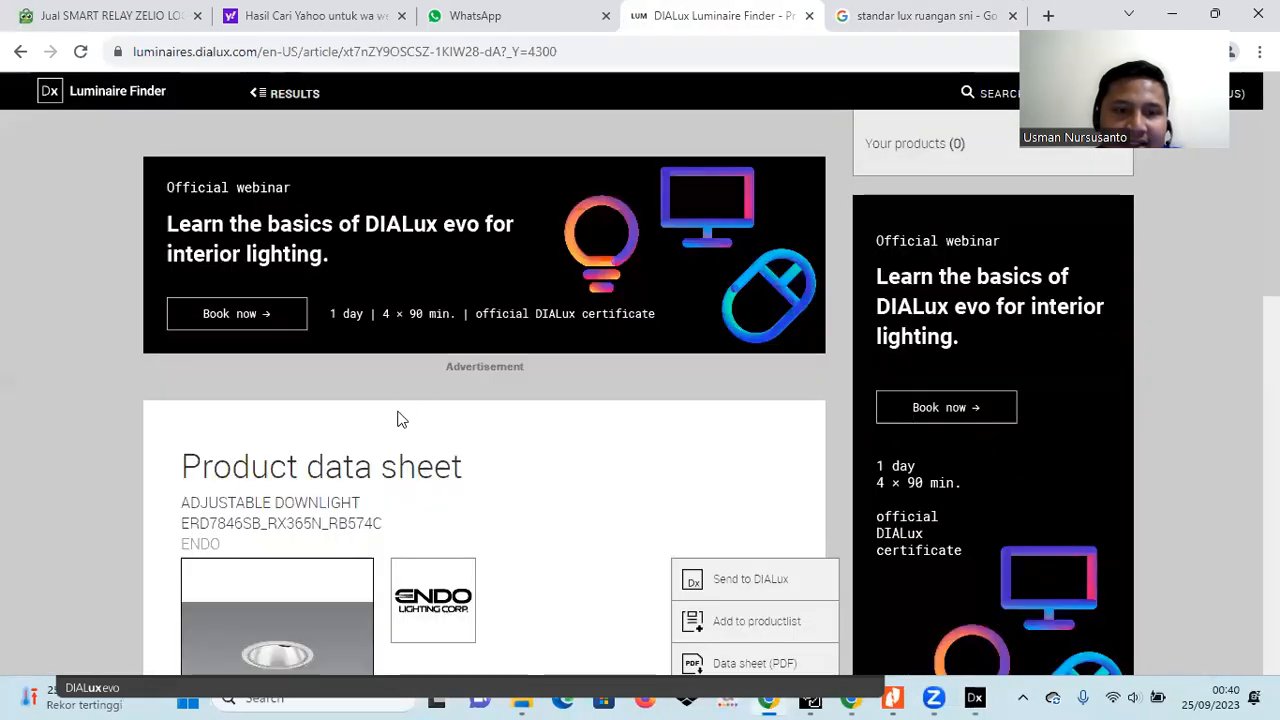
{"action": "left_click", "coordinate": [21, 52]}
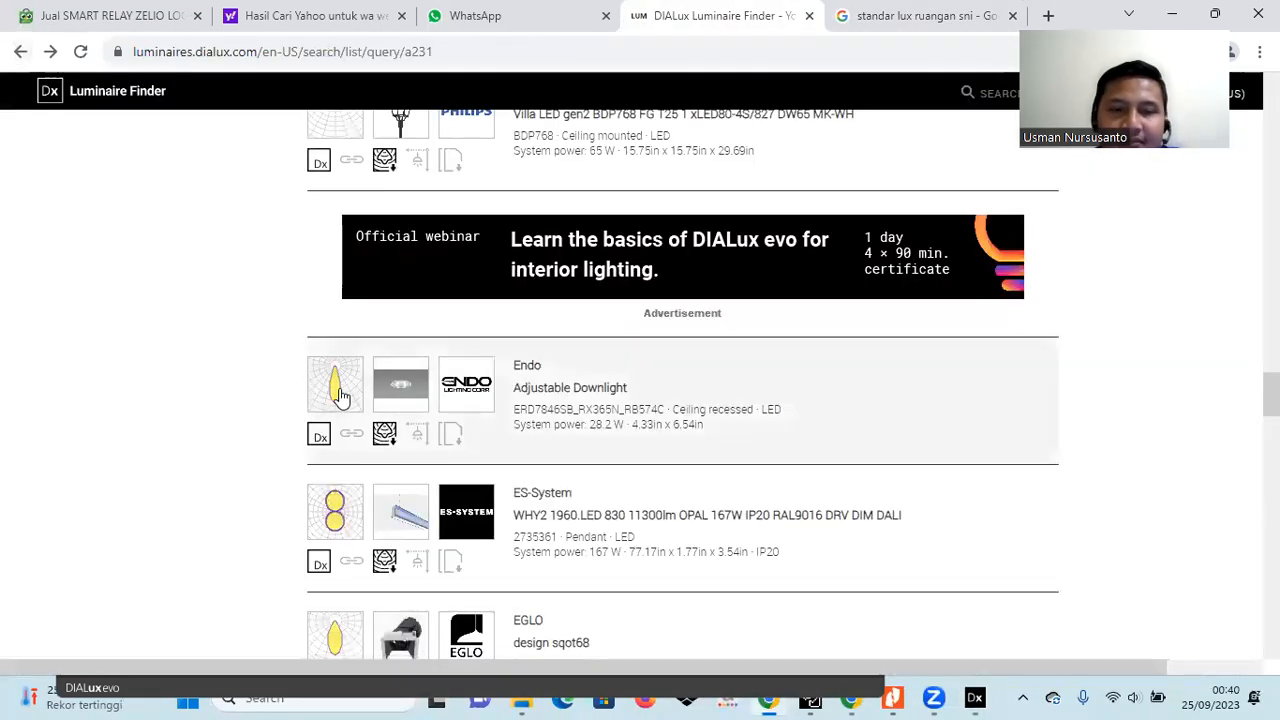
{"action": "scroll", "coordinate": [345, 400], "scroll_direction": "down", "scroll_amount": 1}
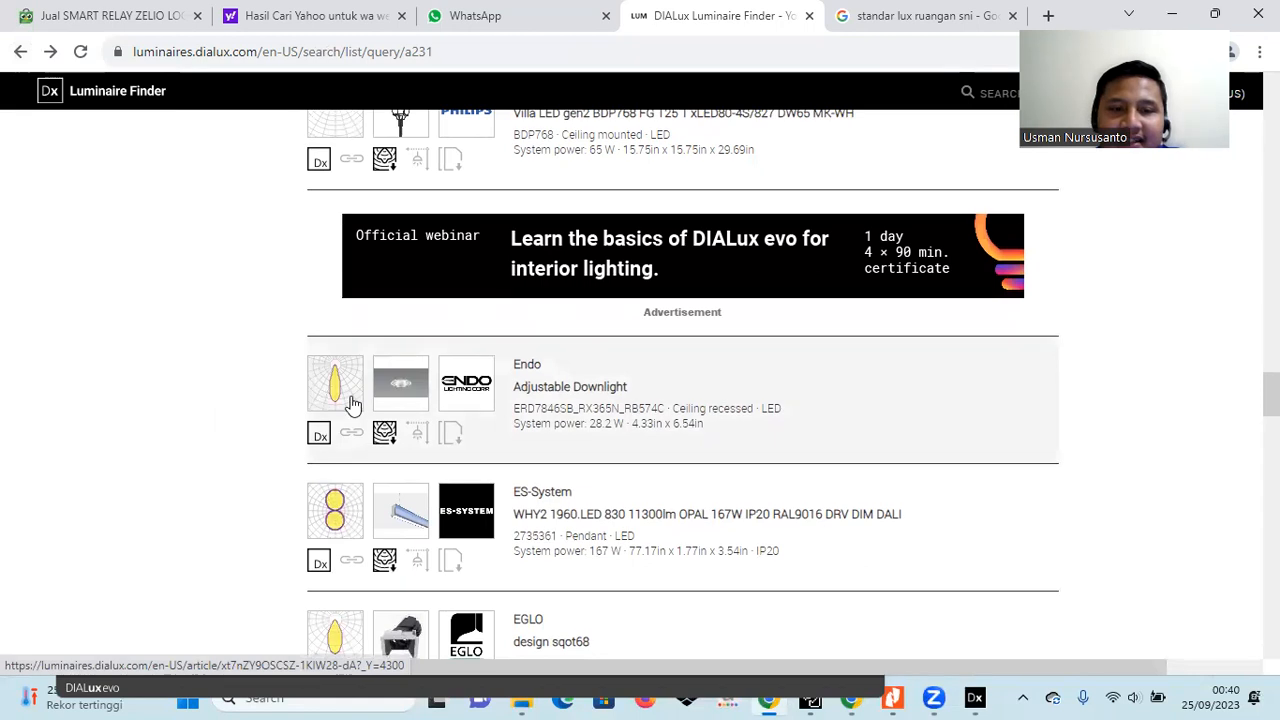
{"action": "scroll", "coordinate": [335, 428], "scroll_direction": "down", "scroll_amount": 2}
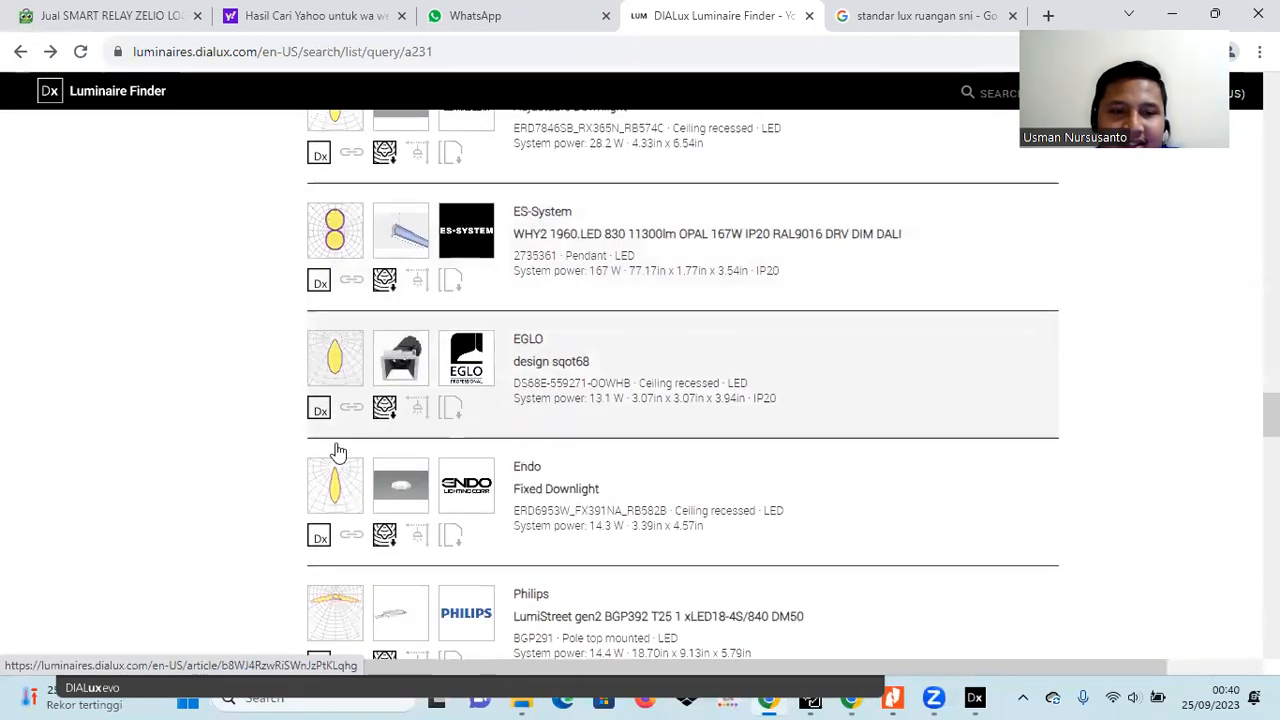
{"action": "scroll", "coordinate": [334, 449], "scroll_direction": "down", "scroll_amount": 2}
{"action": "scroll", "coordinate": [322, 503], "scroll_direction": "down", "scroll_amount": 1}
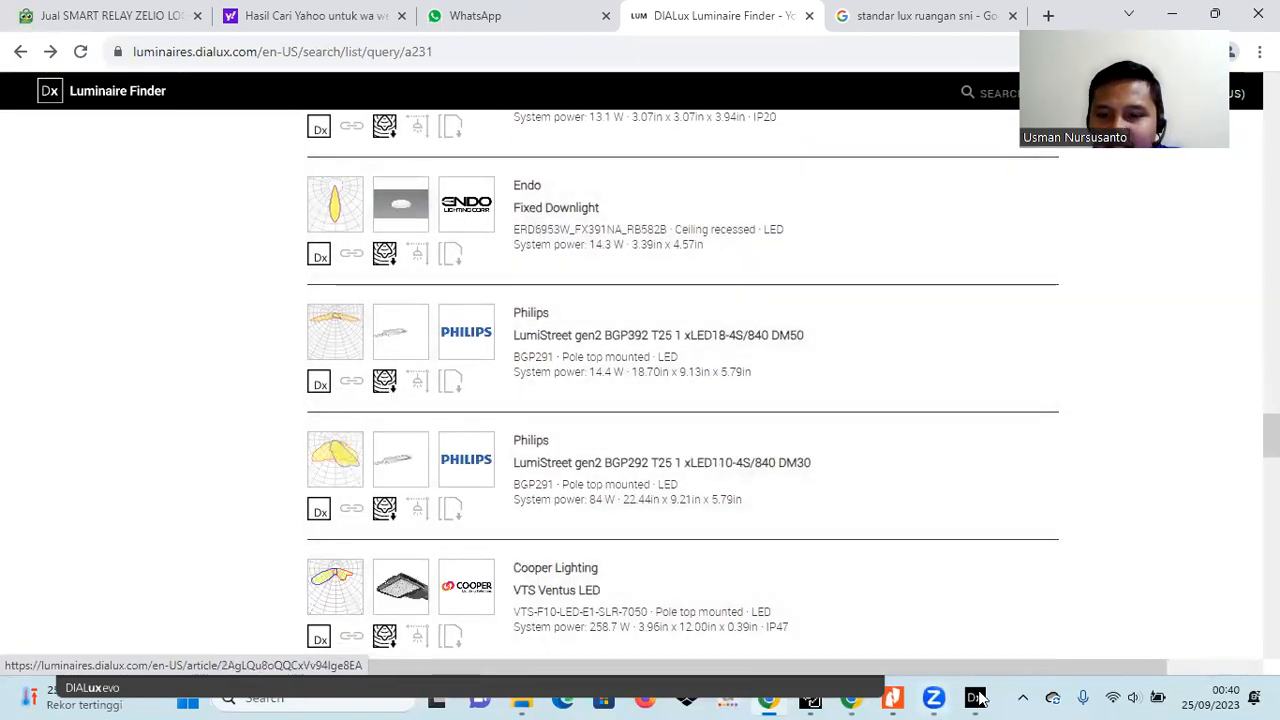
- Switch to DIALux evo, open the project's print documentation, and examine its A4 cover page
{"action": "mouse_move", "coordinate": [977, 698]}
{"action": "left_click", "coordinate": [943, 617]}
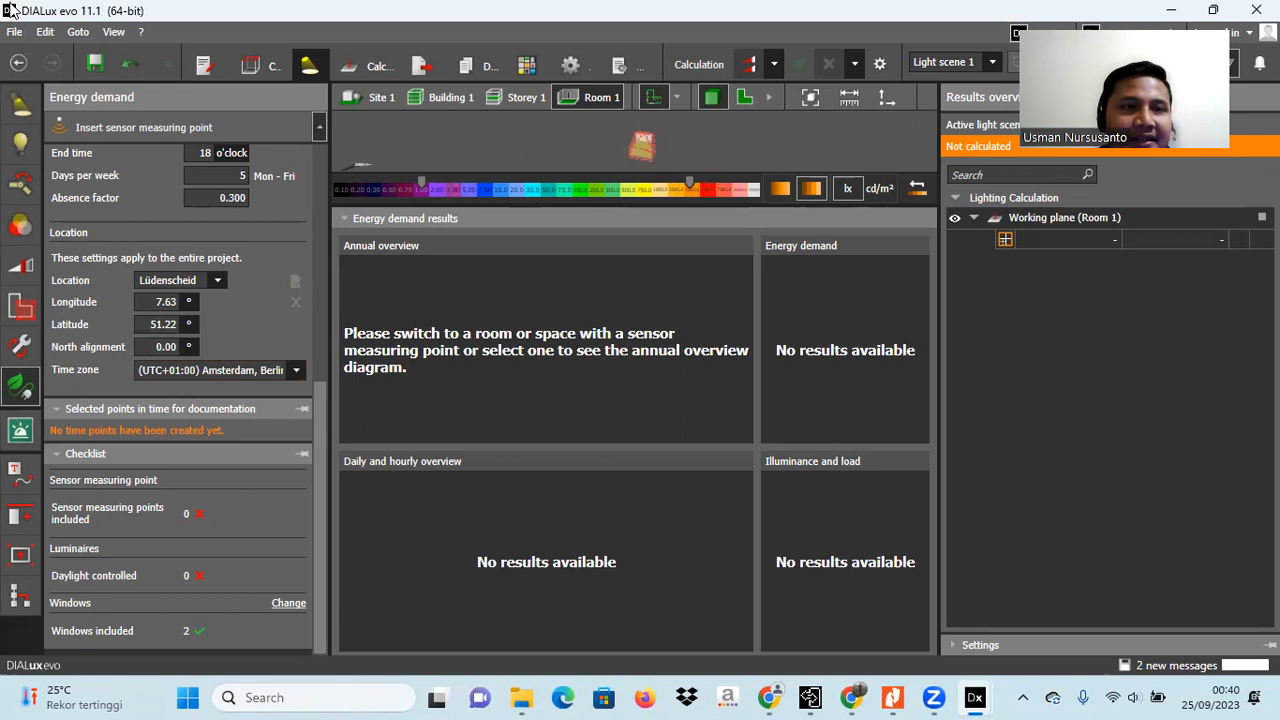
{"action": "left_click", "coordinate": [12, 33]}
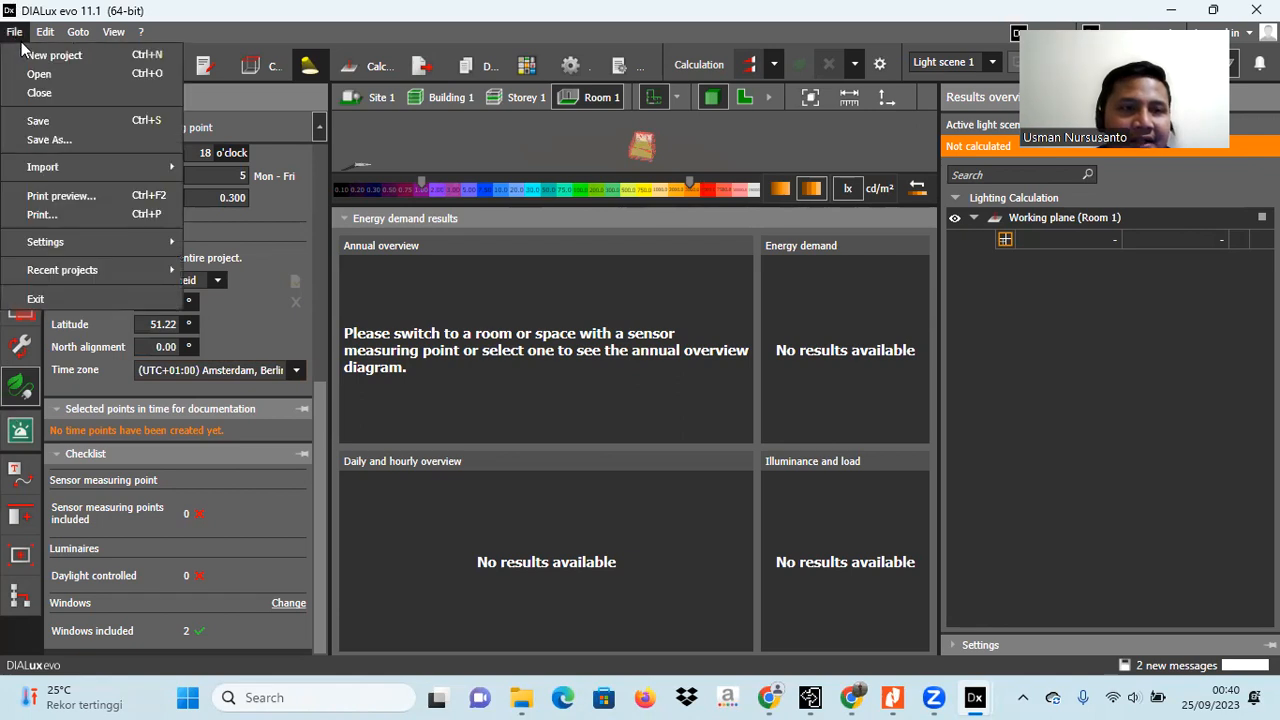
{"action": "left_click", "coordinate": [71, 217]}
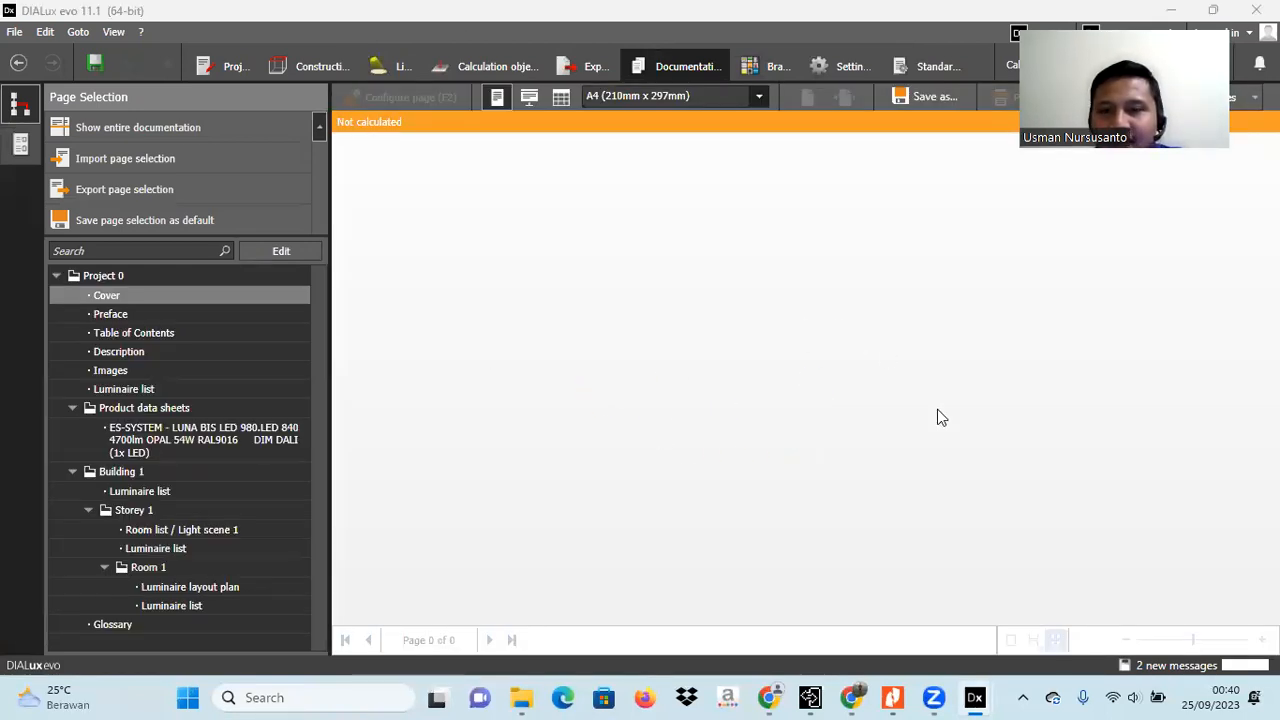
{"action": "scroll", "coordinate": [819, 380], "scroll_direction": "down", "scroll_amount": 5}
{"action": "scroll", "coordinate": [819, 380], "scroll_direction": "up", "scroll_amount": 5}
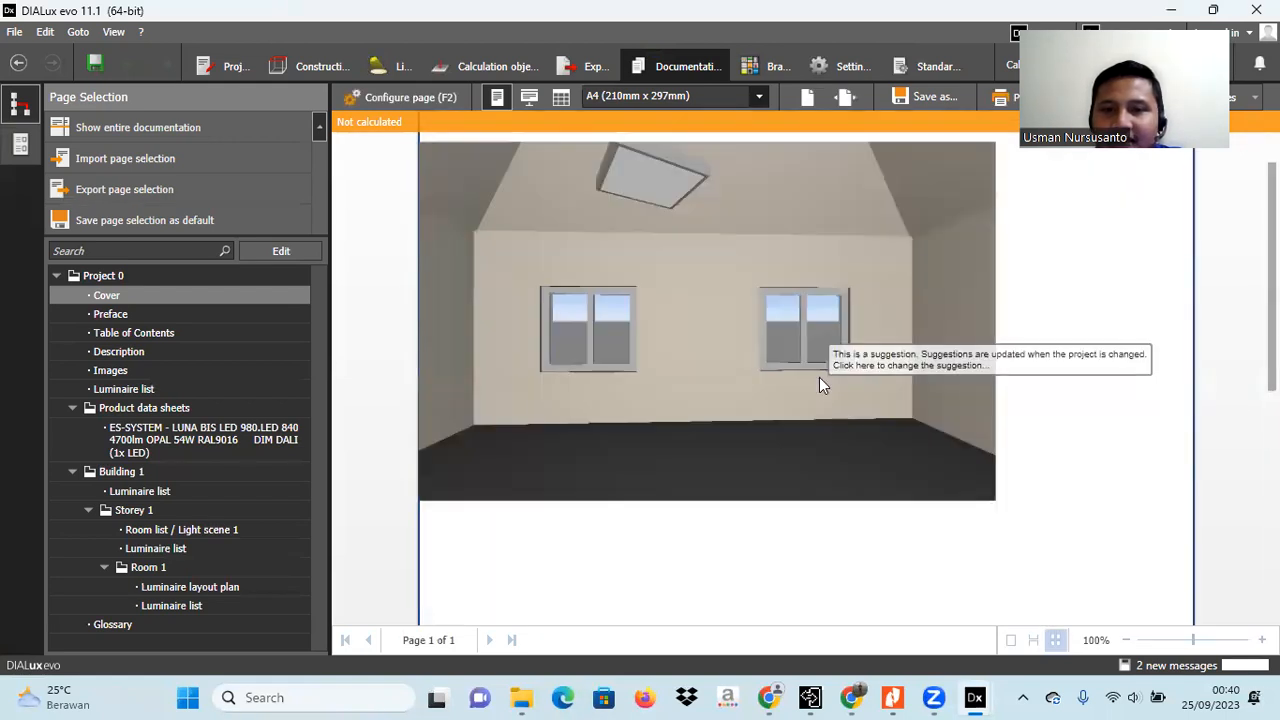
{"action": "scroll", "coordinate": [735, 385], "scroll_direction": "down", "scroll_amount": 5}
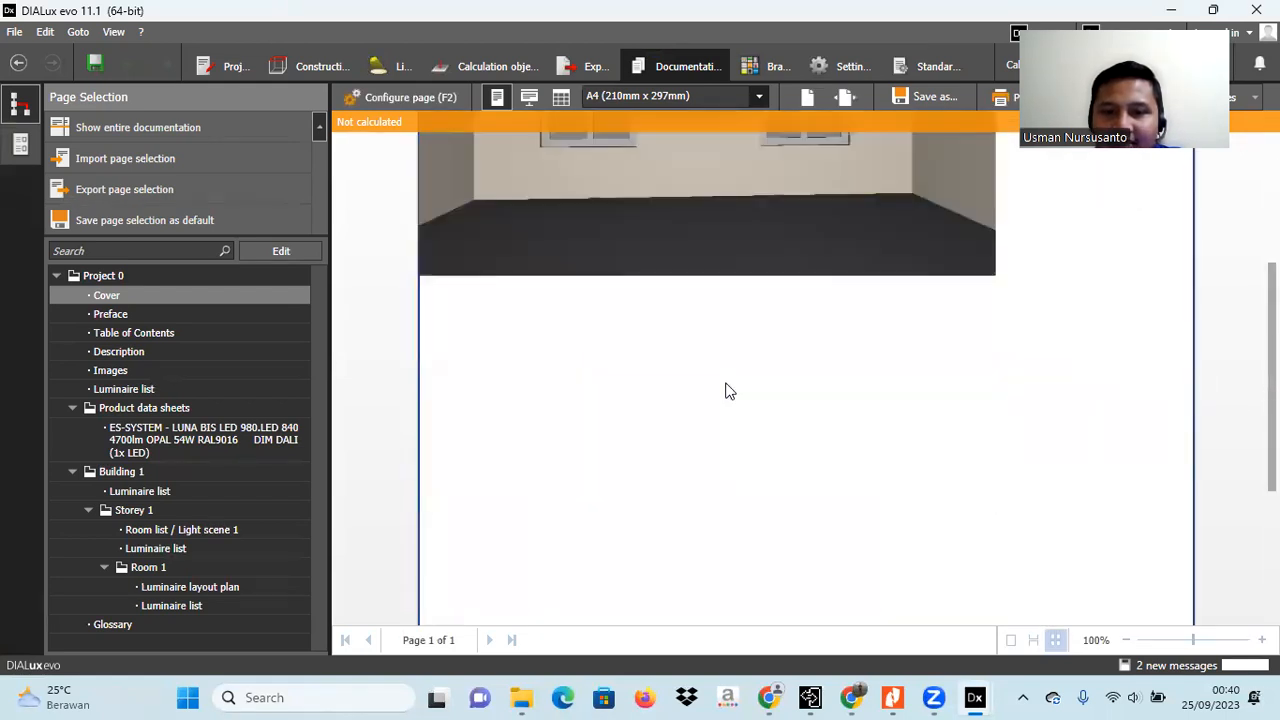
{"action": "scroll", "coordinate": [731, 390], "scroll_direction": "up", "scroll_amount": 5}
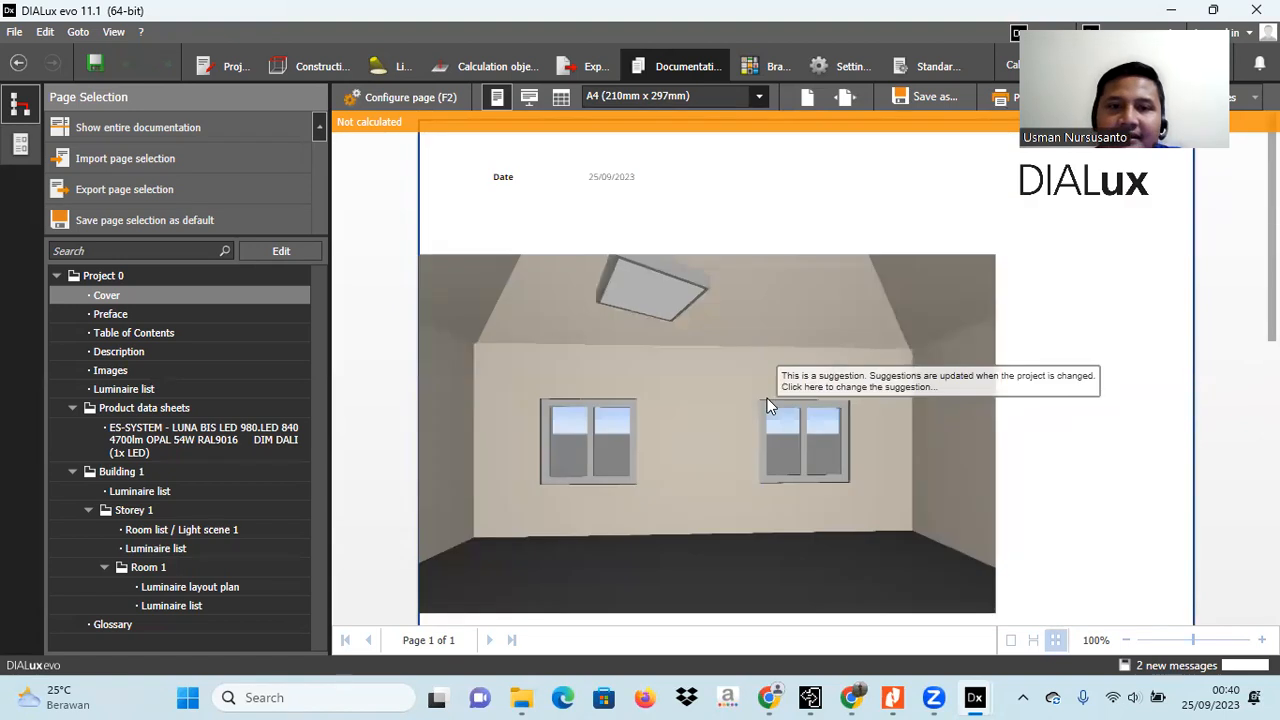